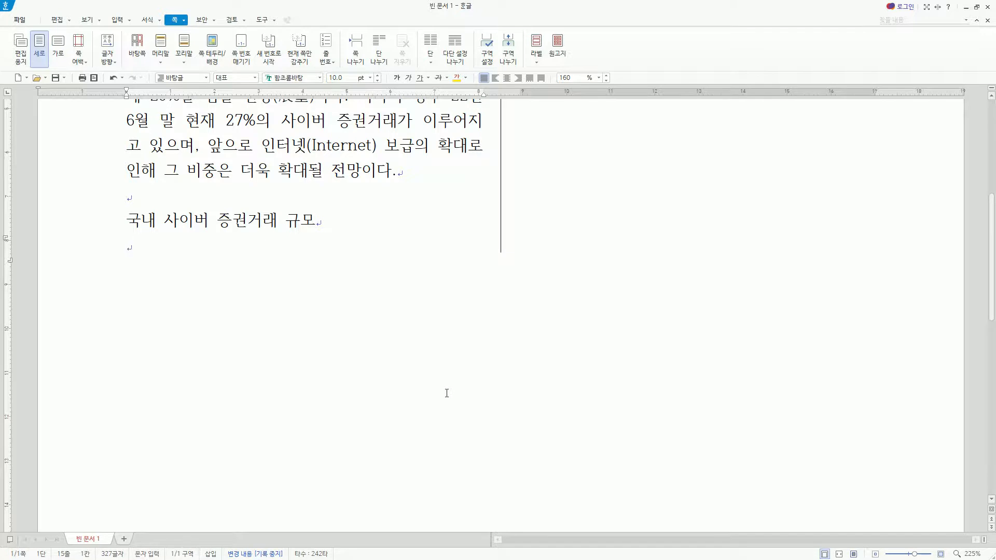
Insert a 6-row by 5-column table, treated as a character, below the heading.
key(Hangul)
key(ctrl+n)
key(t)
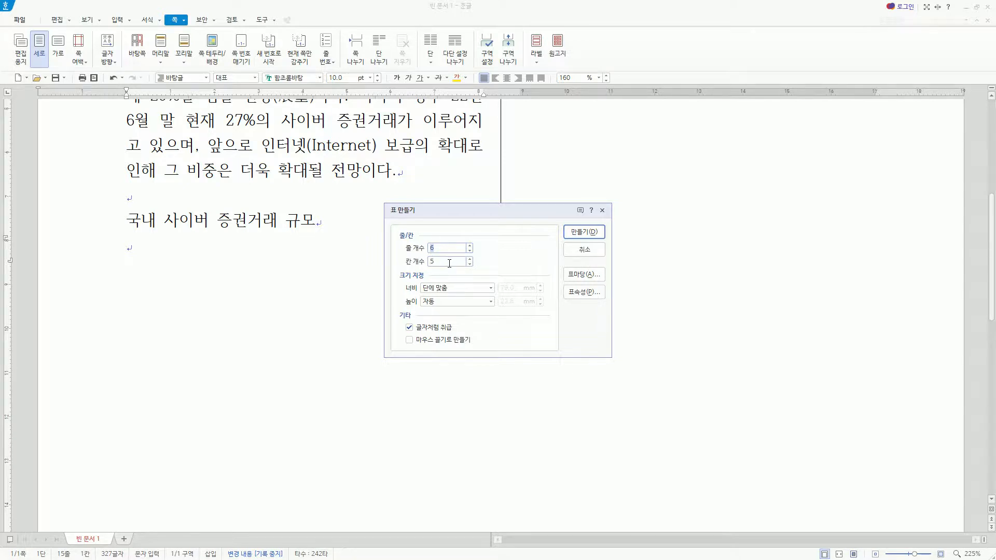
mouse_move(400, 319)
mouse_down()
mouse_move(401, 329)
mouse_move(460, 336)
mouse_up()
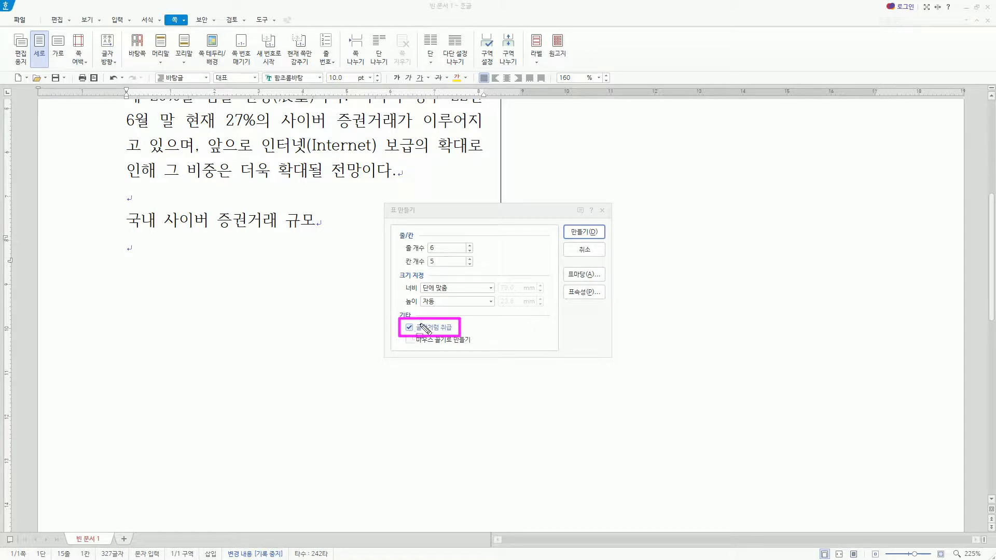
key(Escape)
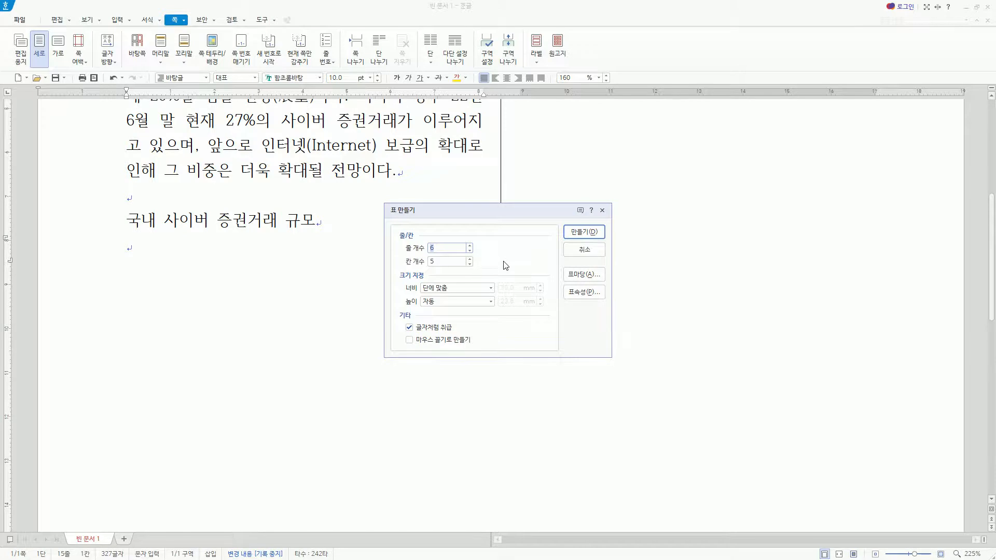
key(Return)
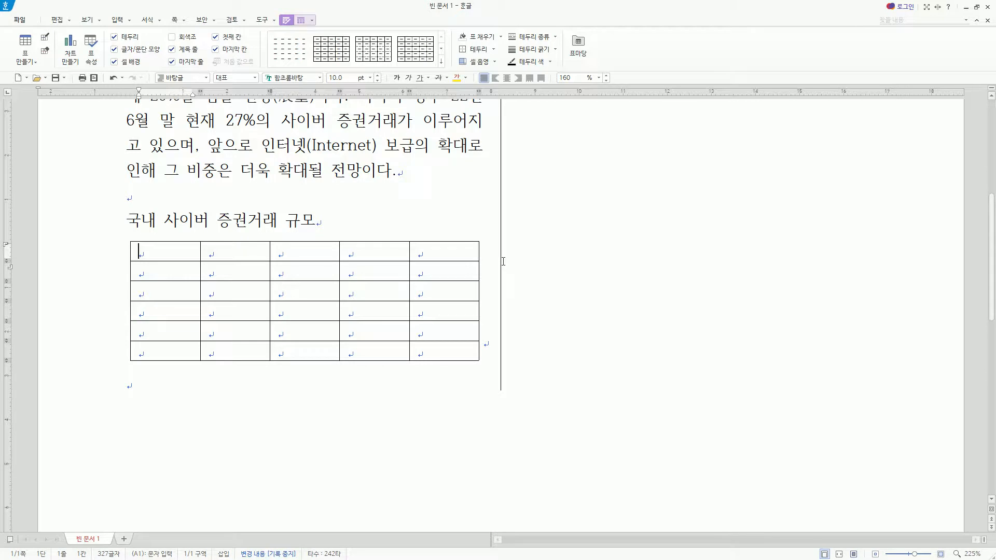
Type the headers 구분, 사이버, 전체, 비율(%) and 비고 across the table's first row.
key(Hangul)
text(구분)
key(Tab)
text(사이버)
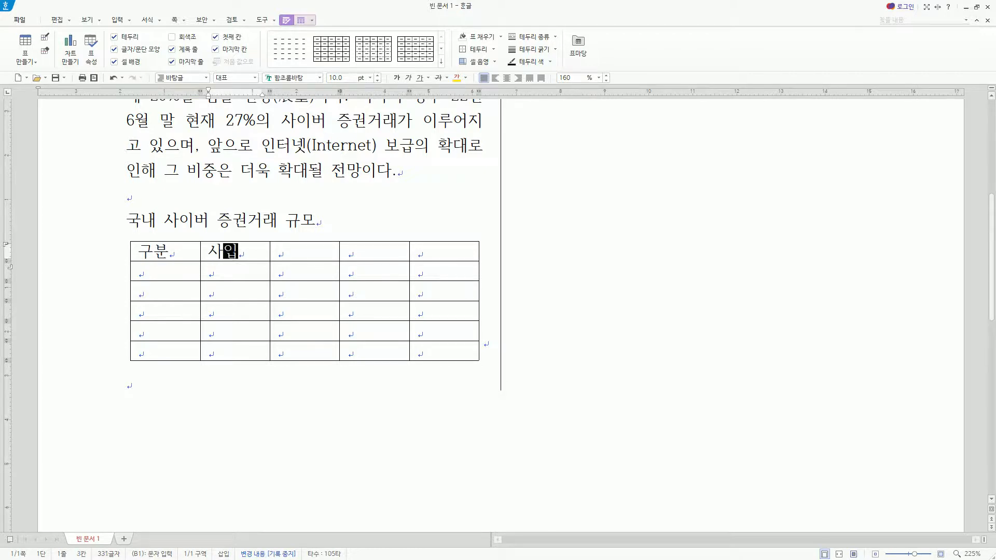
key(Tab)
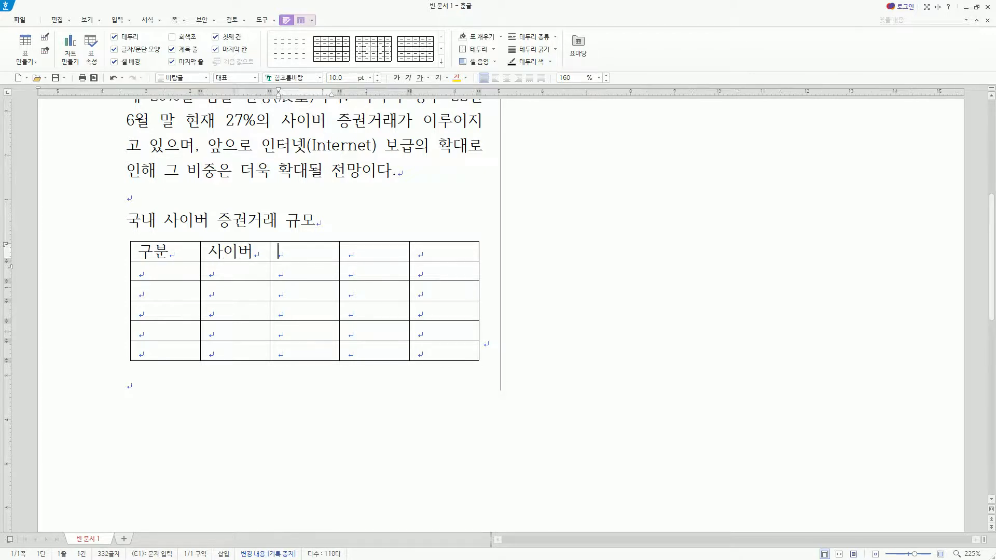
text(시자)
key(BackSpace)
key(BackSpace)
key(BackSpace)
text(전체)
key(Tab)
text(비율()
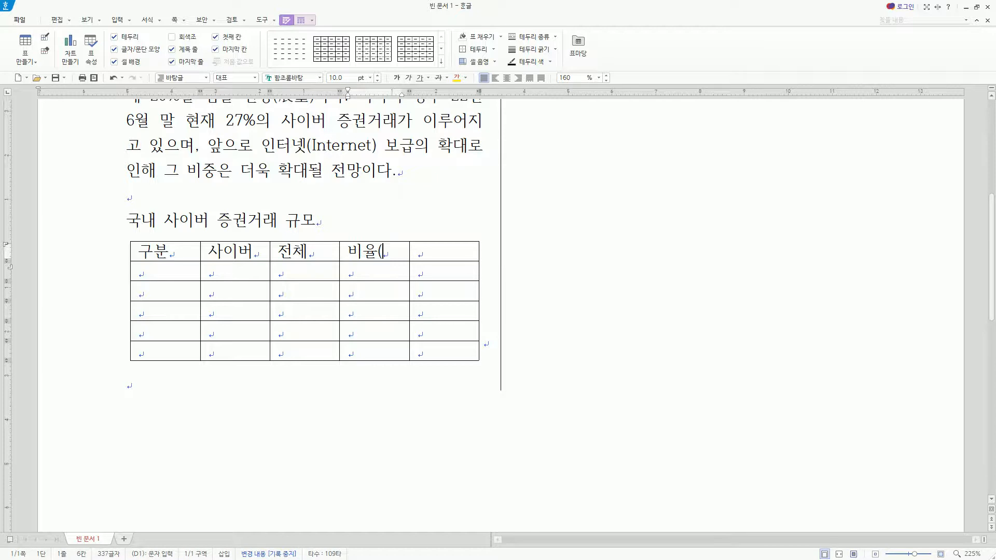
text(%))
key(Tab)
text(비고)
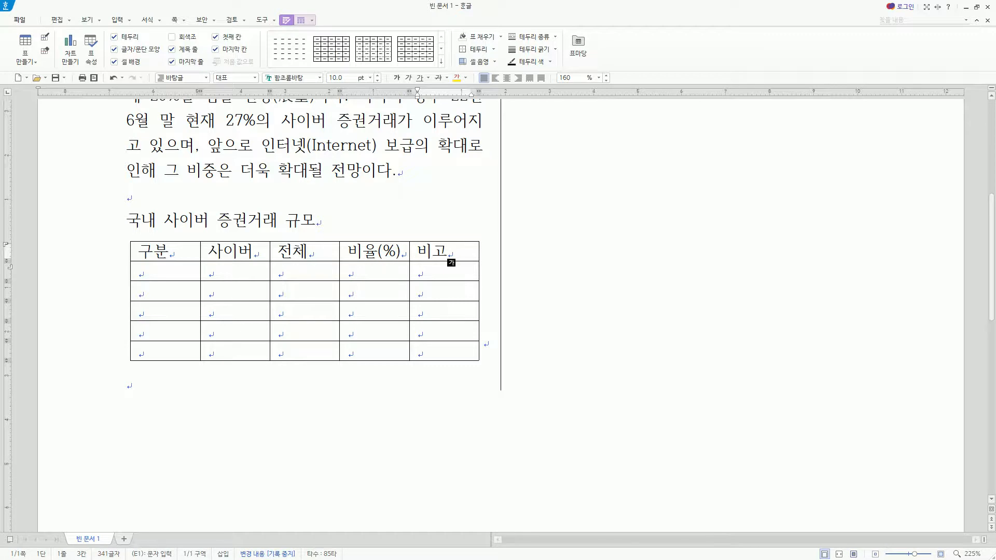
key(Tab)
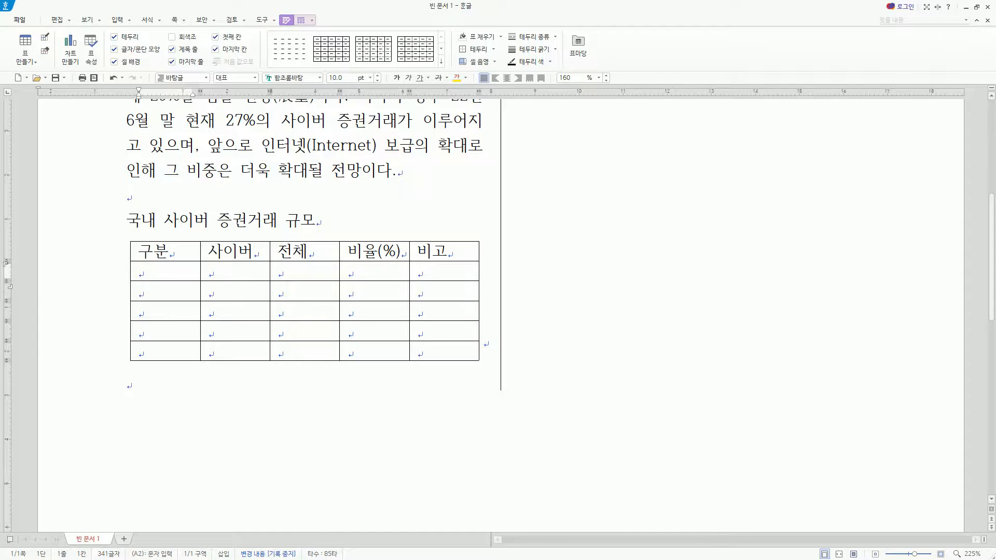
Enter 3월, 4월, 5월, 6월 and 합계 down the first column under 구분.
text(3ㅇ월)
key(Down)
text(4월)
key(Down)
text(5월)
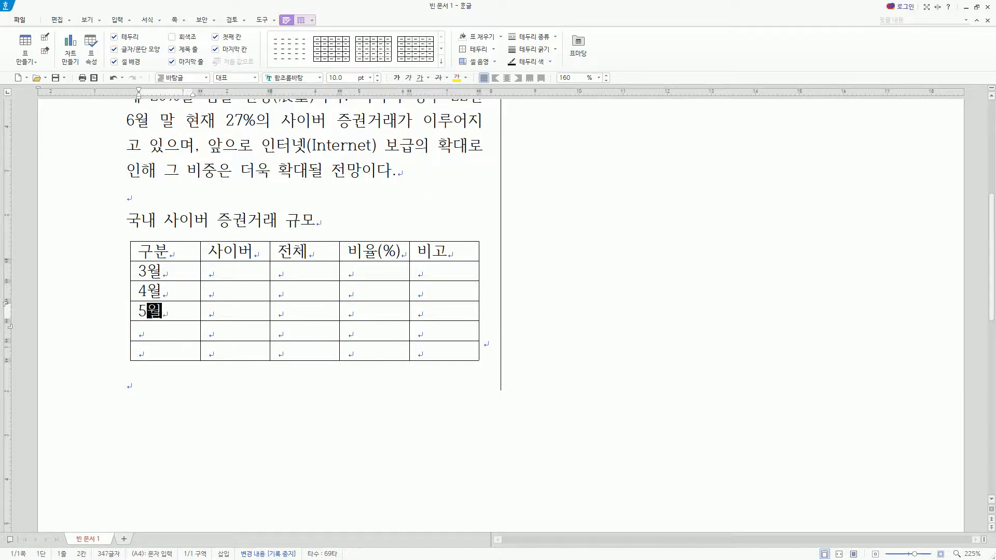
key(Down)
text(6월)
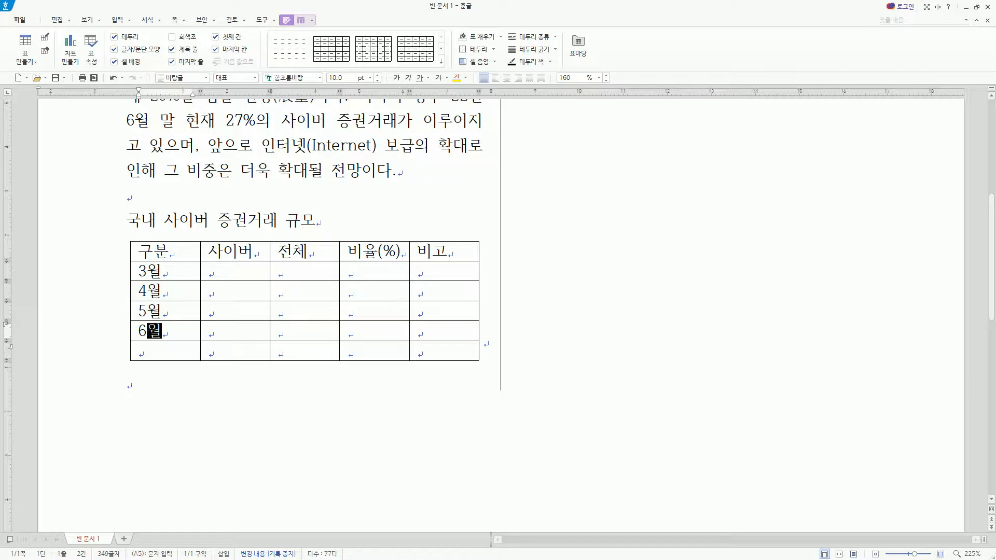
key(Down)
text(합ㄱㅖ)
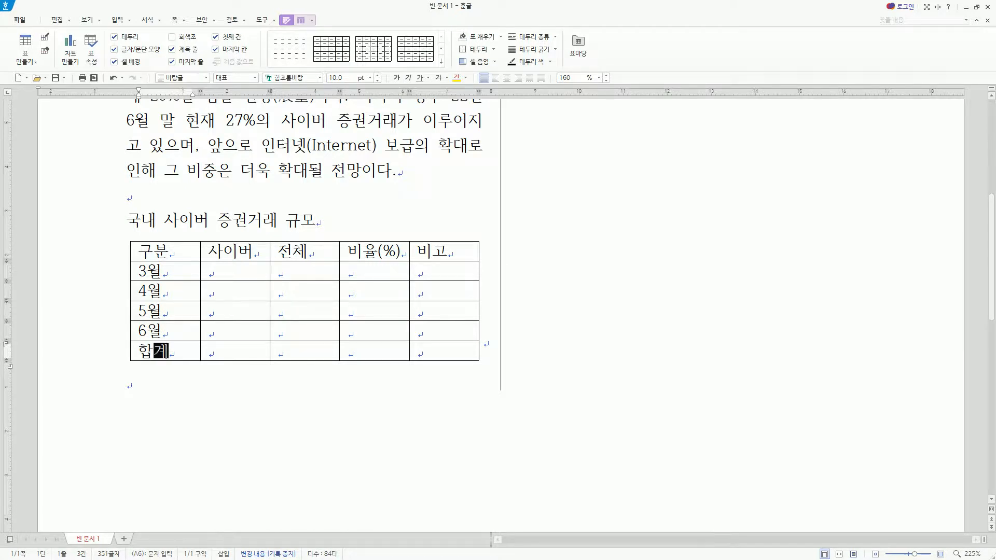
key(Tab)
key(Up)
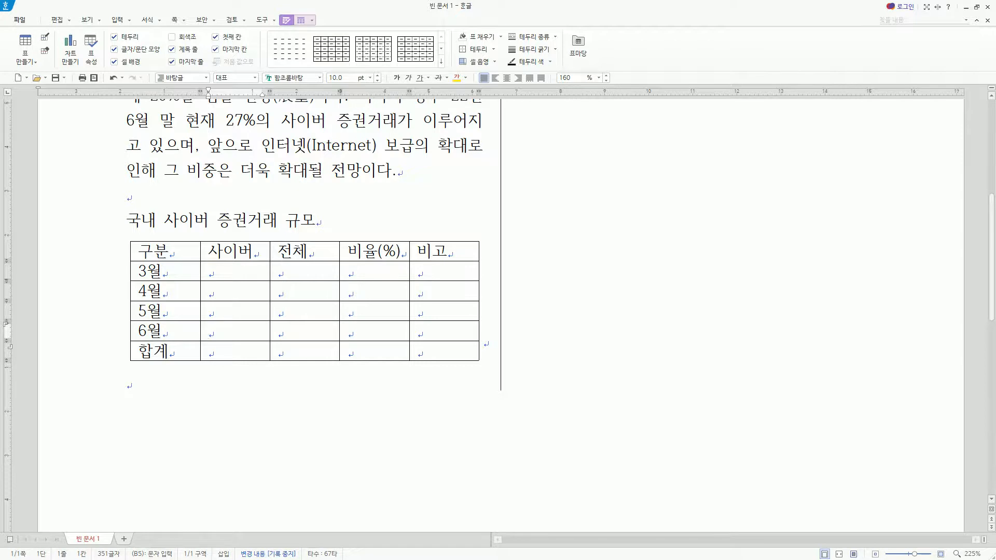
key(Hangul)
Fill the 사이버 column with 24,843, 14,806, 11,294 and 4,734, from 6월 up to 3월.
text(24,843)
key(Up)
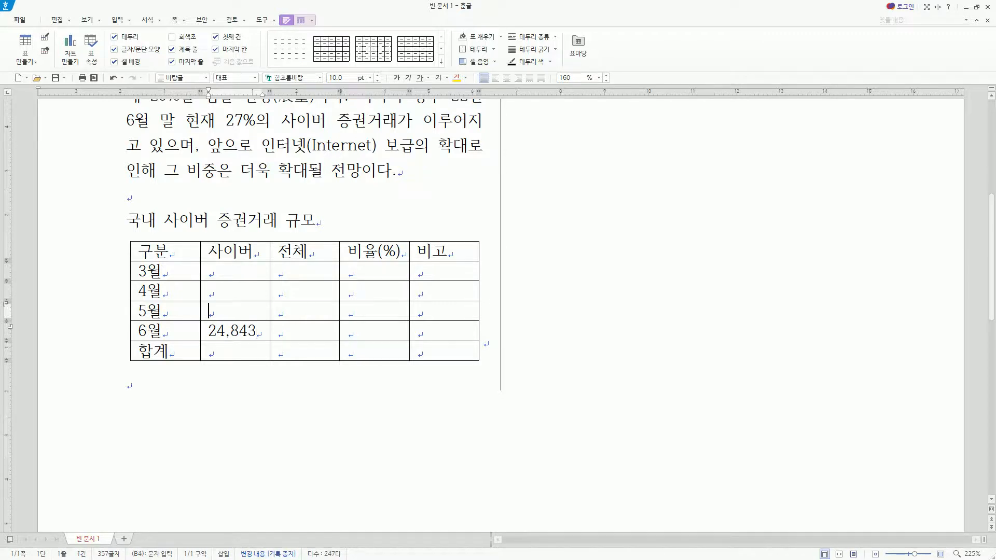
text(14,806)
key(Up)
text(11,294)
key(Up)
text(4,734)
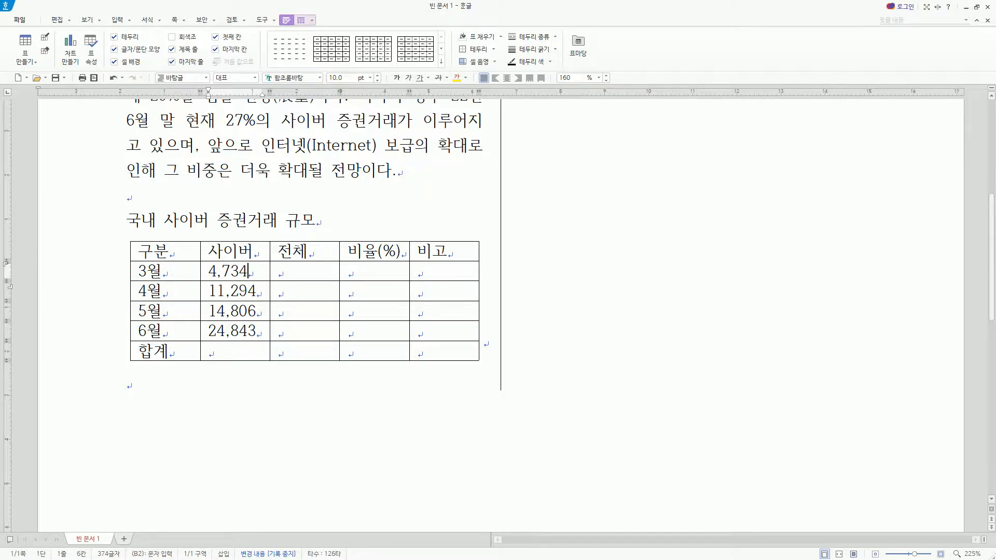
Fill the 전체 column with 75,198, 150,472, 118,817 and 148,252 for 3월 through 6월.
key(Right)
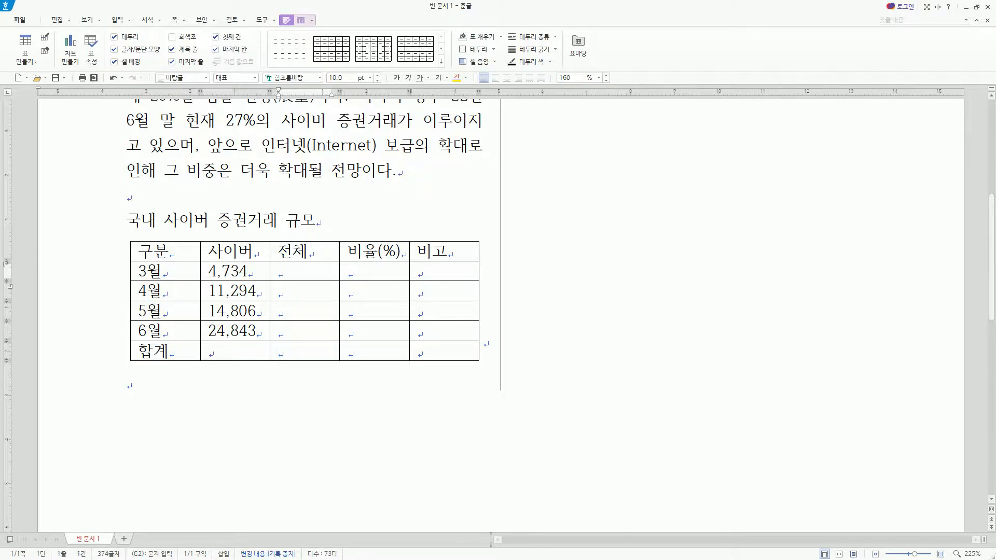
text(75,198)
key(Down)
text(150,472)
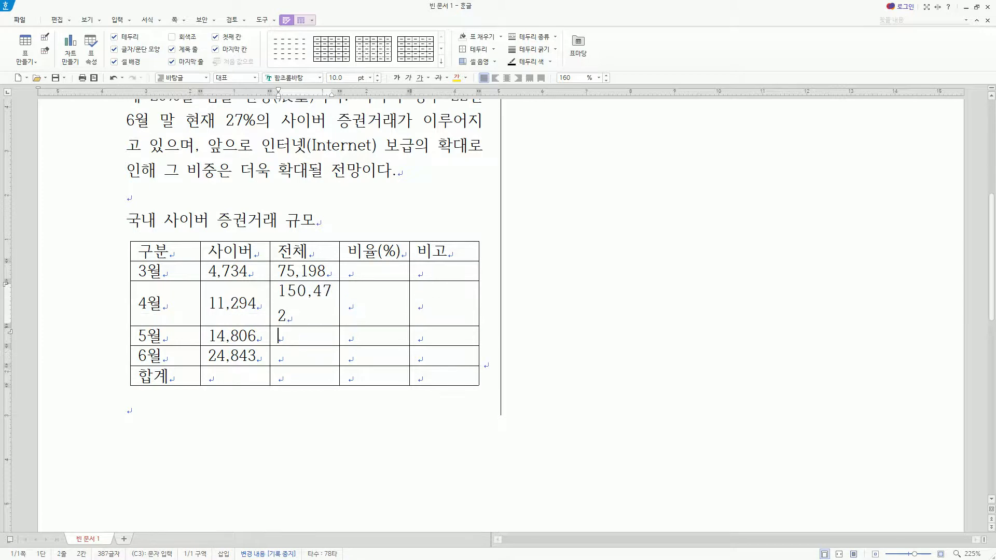
text(118,817)
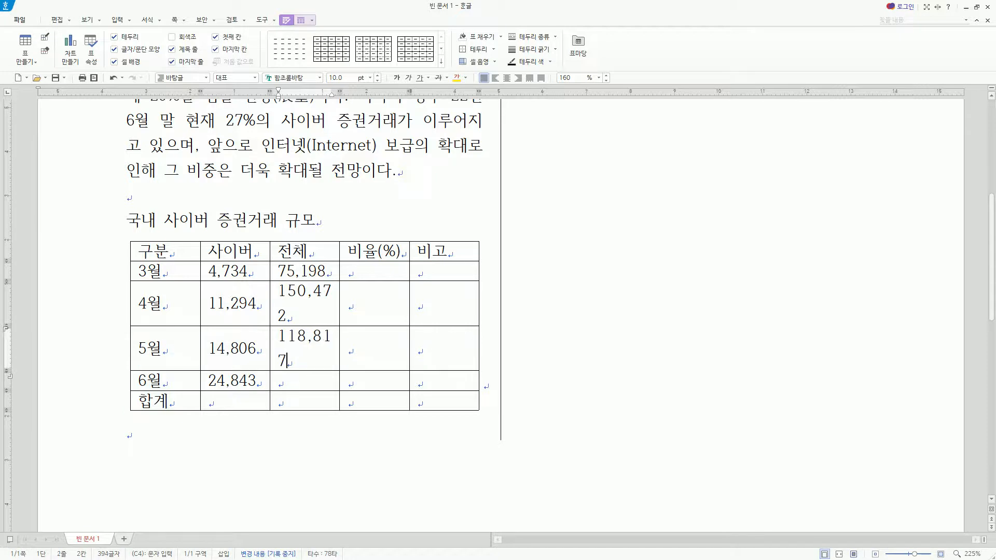
key(Down)
text(148,)
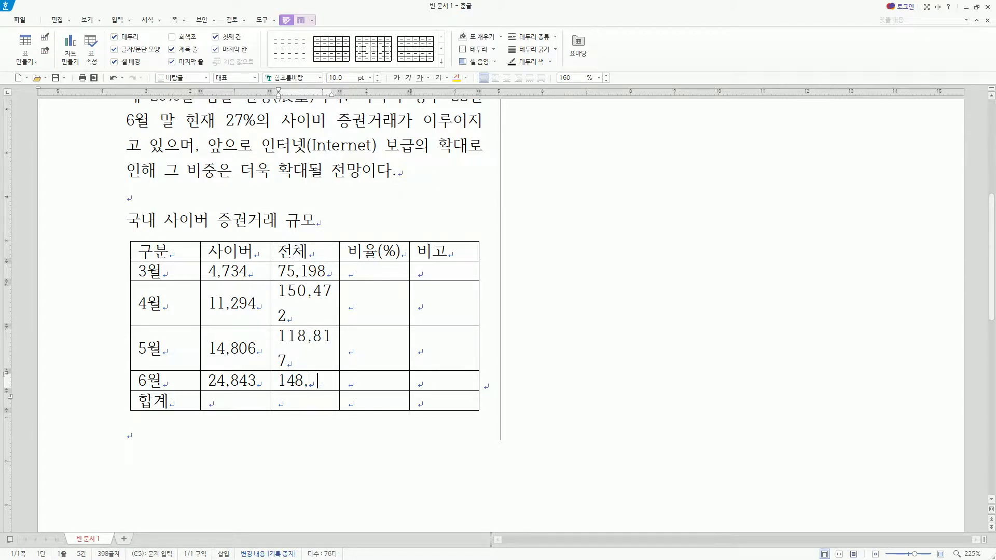
text(252)
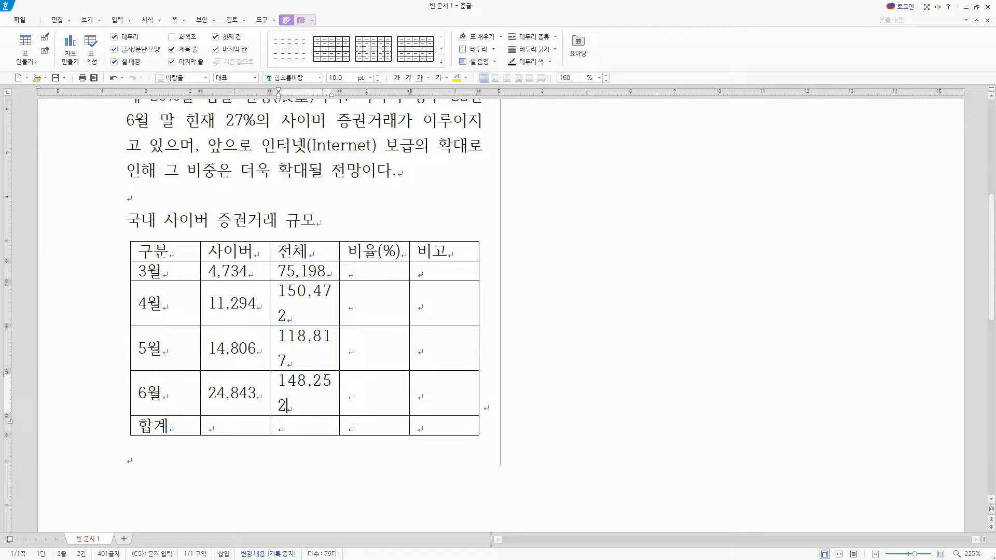
Fill the 비율(%) column with 16.8, 12.5, 7.5 and 6.3, from 6월 up to 3월.
key(Right)
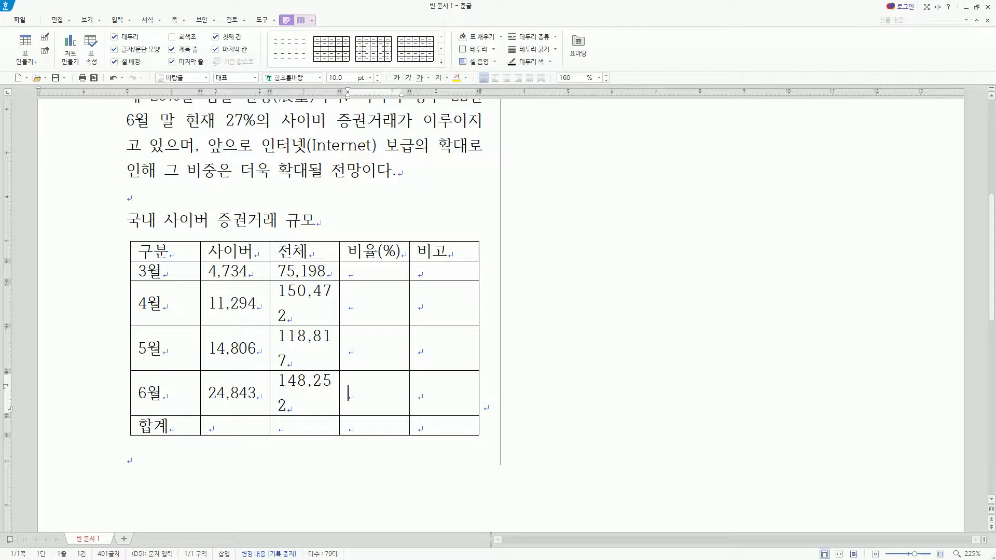
text(16.8)
key(Up)
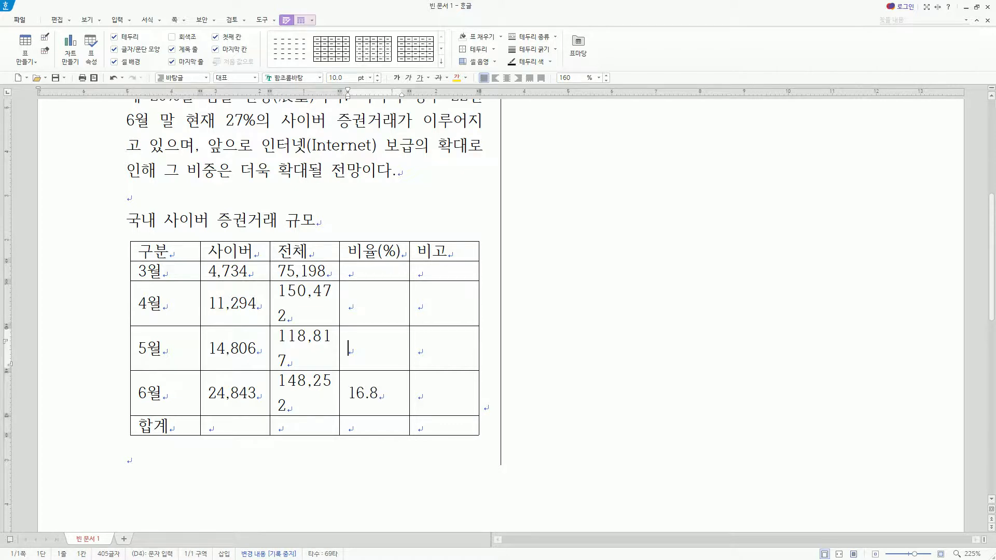
text(12.5)
key(Up)
text(7.5)
key(Up)
text(6.3)
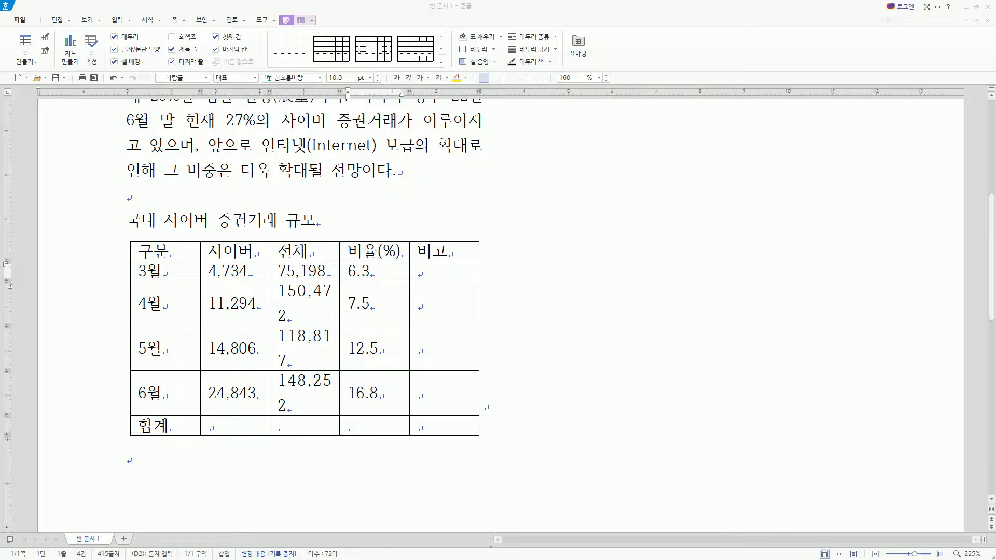
key(alt+Tab)
Mark the (단위: 십억 원) caption on the slide with the pen, then return to Hangul.
key(ctrl+p)
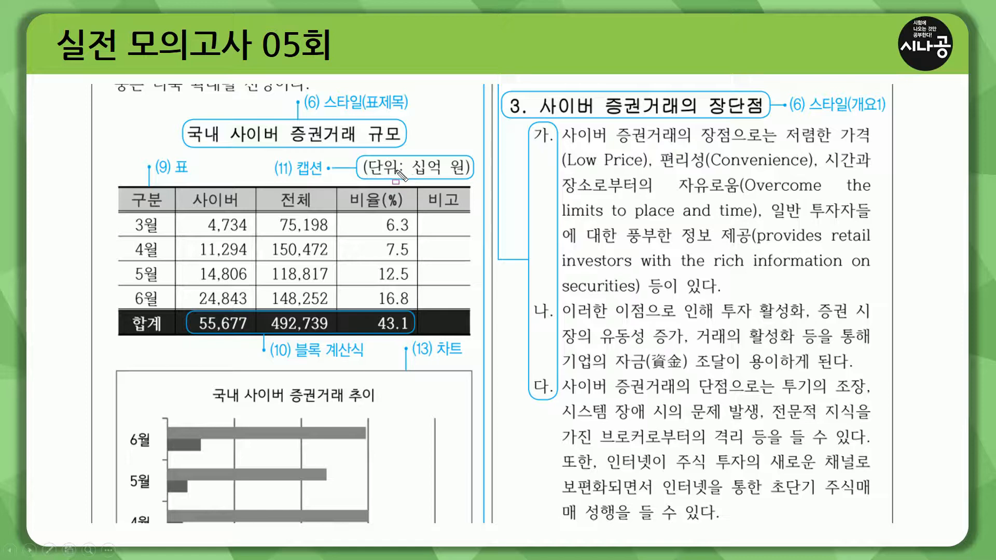
drag(407, 165, 445, 172)
key(alt+Tab)
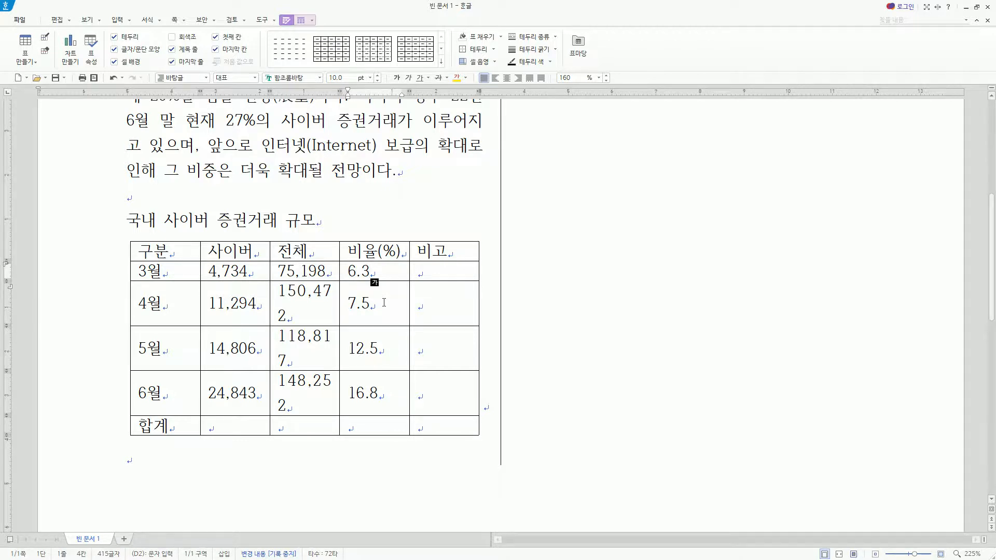
Add a caption below the table, replacing the default 표 1 with (단위: 십억 원).
key(ctrl+n)
key(c)
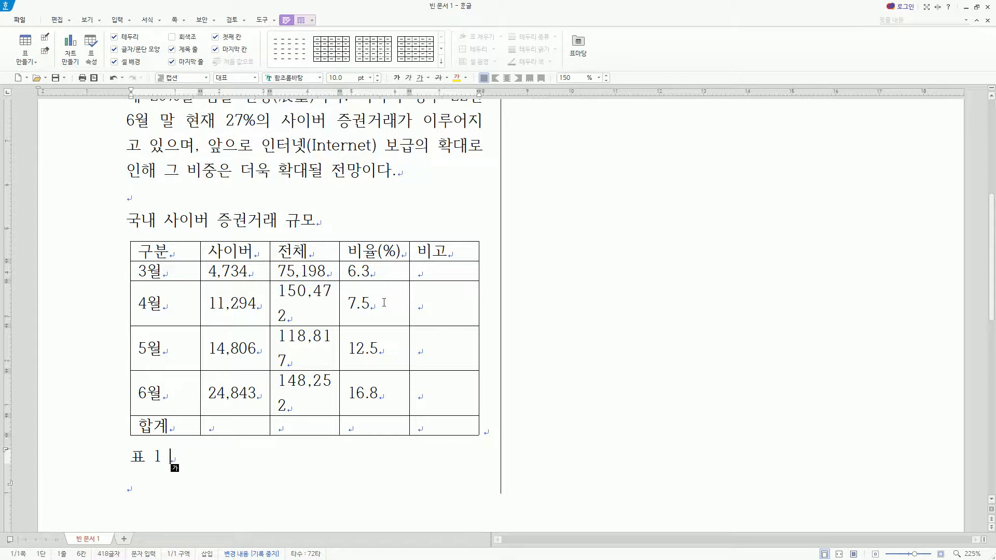
key(shift+Home)
key(F9)
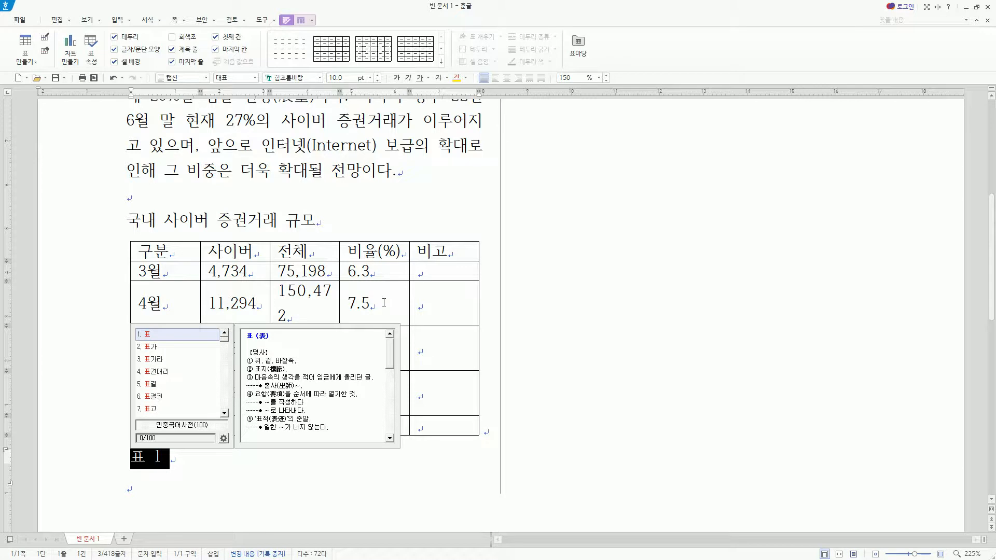
key(Escape)
text(()
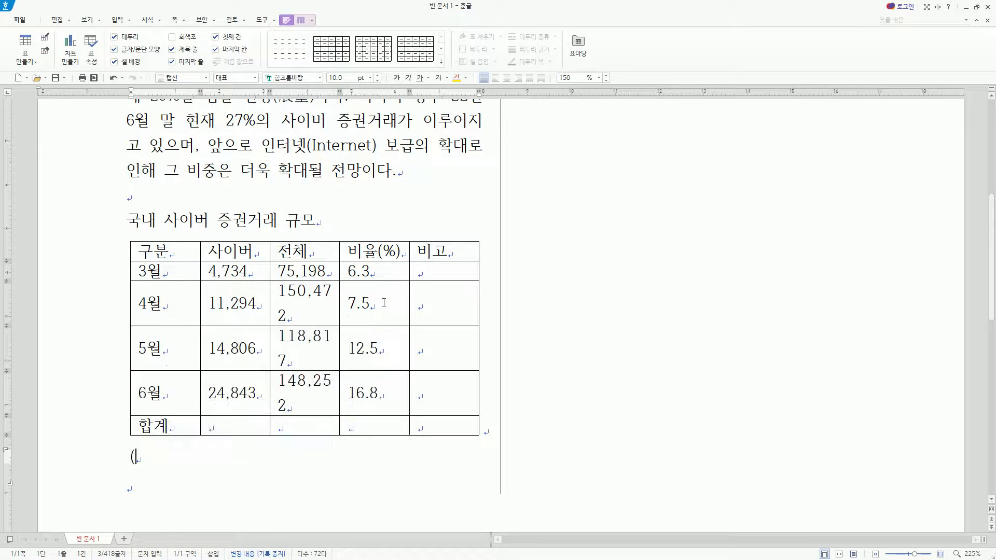
text(단위:)
text( 십ㅇ)
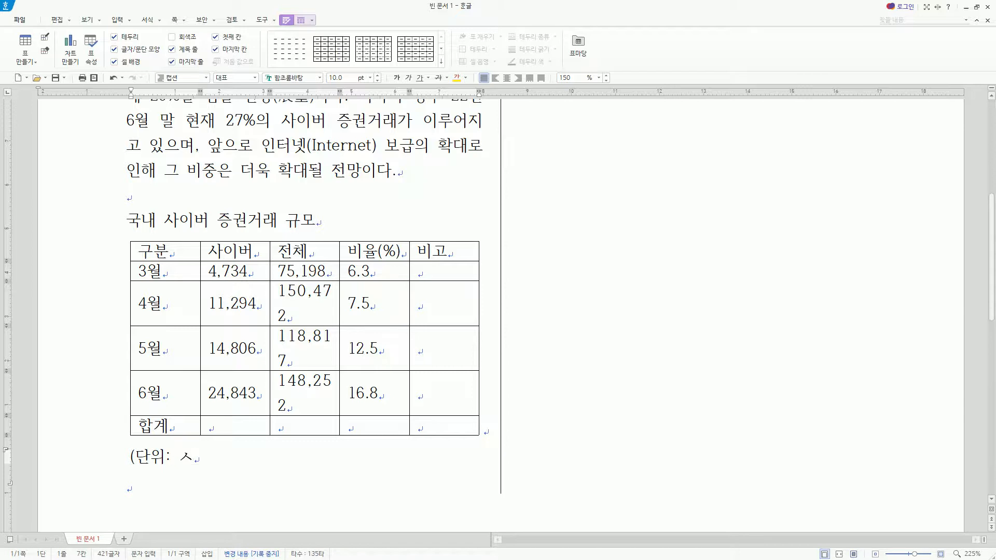
text(억 )
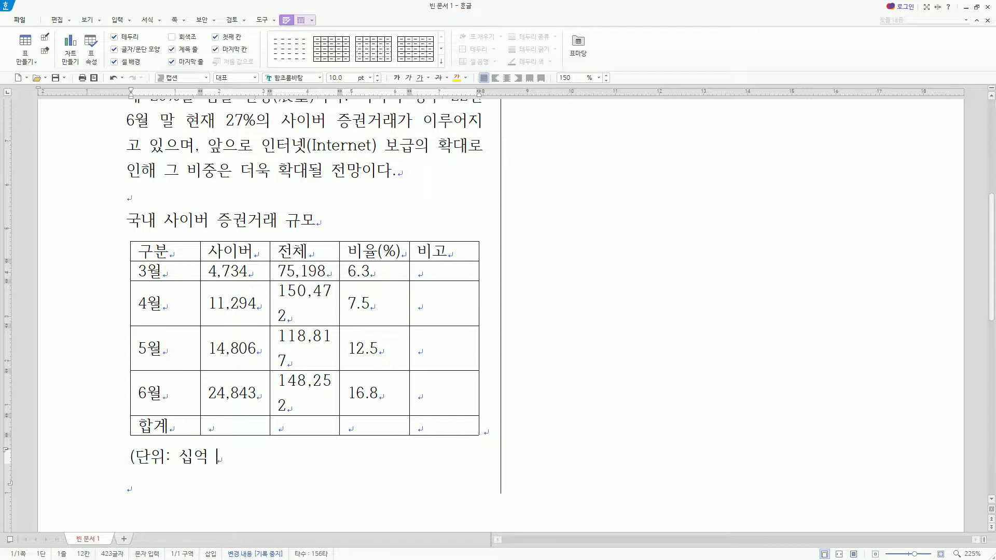
text(원))
key(Down)
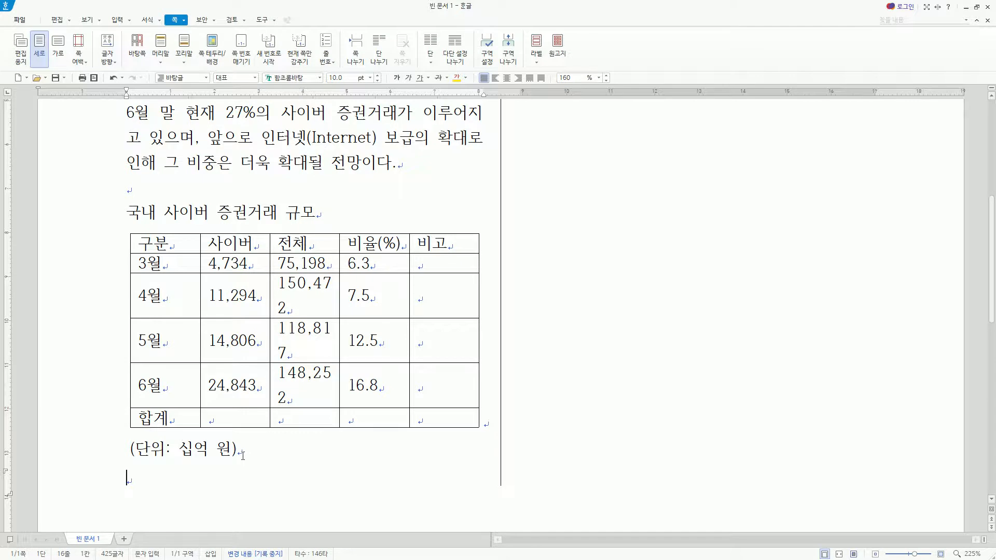
Paste the remaining article text and ※ 참고문헌 references on a new line after the caption.
key(Return)
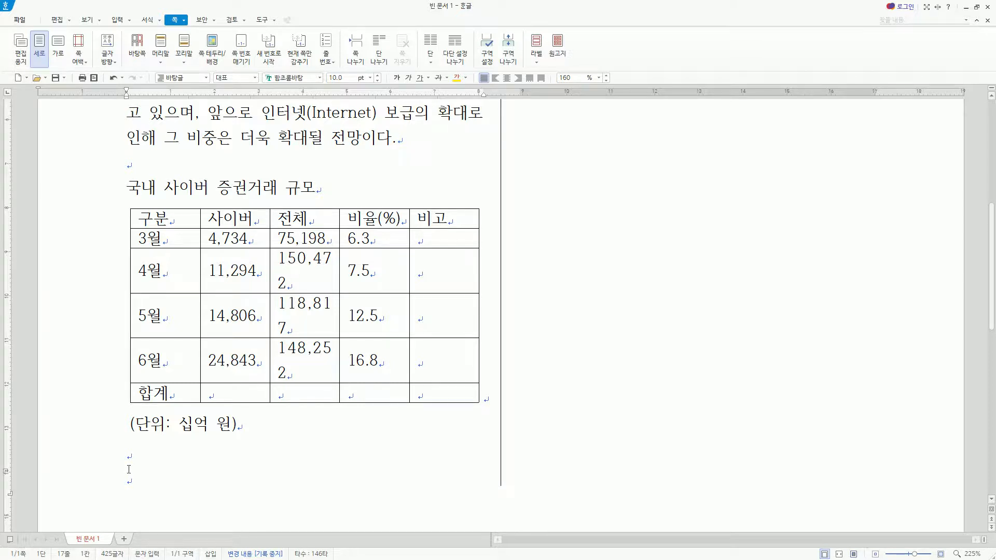
key(Hangul)
key(ctrl+v)
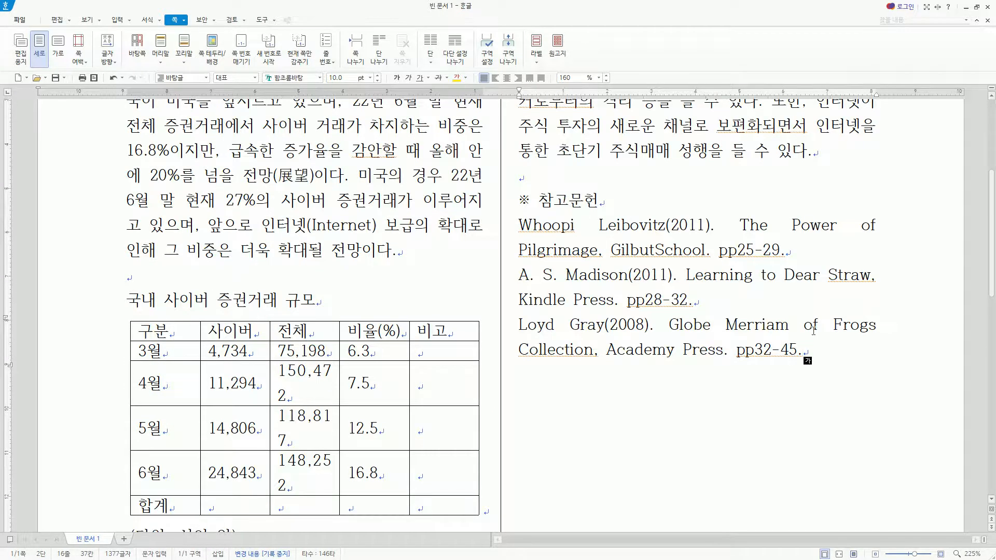
scroll(676, 381, down, 10)
scroll(676, 381, up, 10)
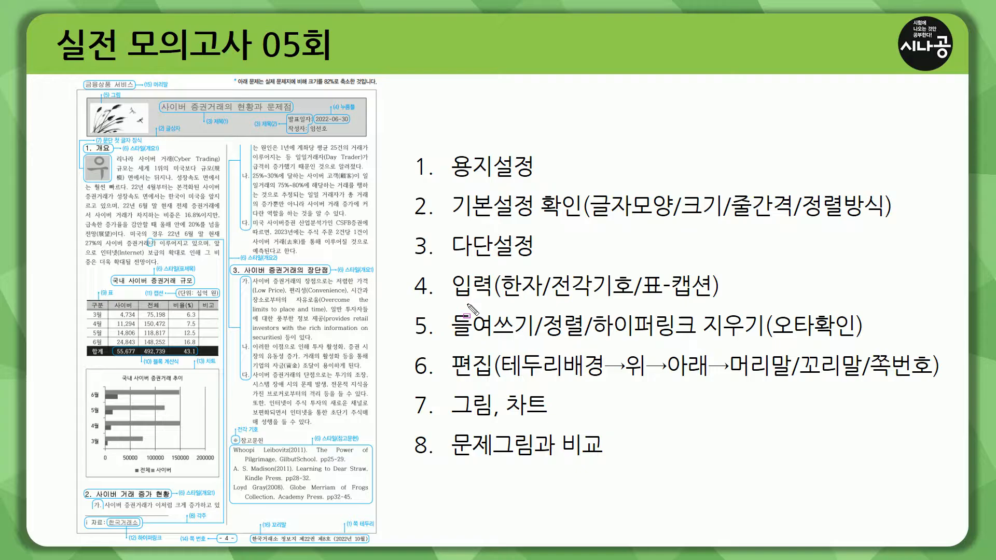
mouse_move(447, 304)
mouse_down()
mouse_move(452, 315)
mouse_move(726, 317)
mouse_up()
Box 들여쓰기/정렬 and underline 하이퍼링크 지우기 on the slide, then clear the ink and advance.
drag(452, 315, 588, 341)
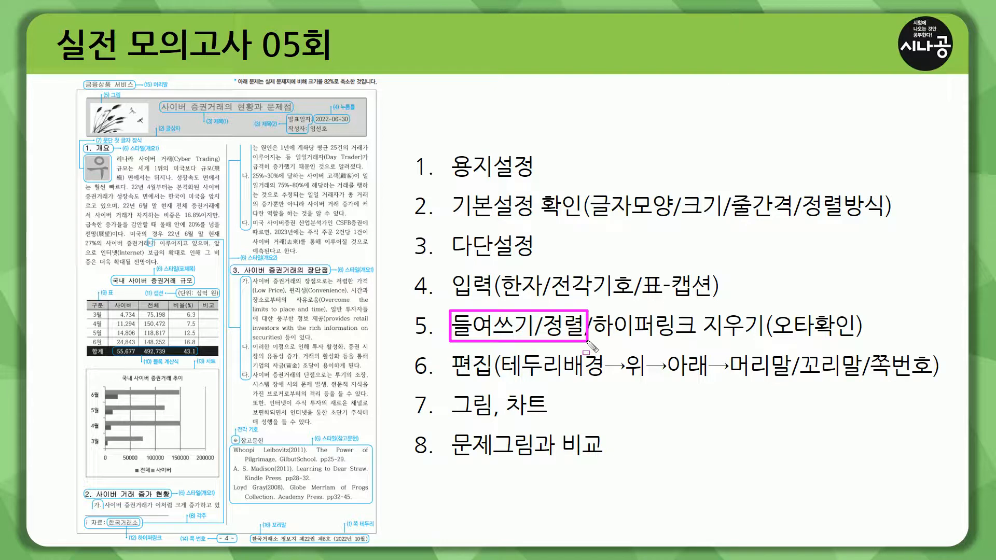
drag(590, 343, 765, 346)
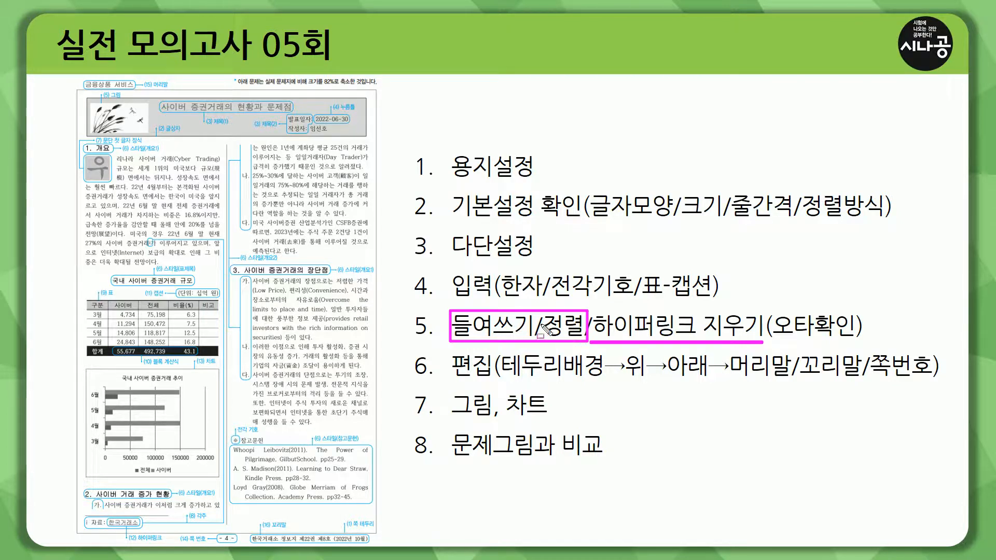
key(Escape)
click(446, 332)
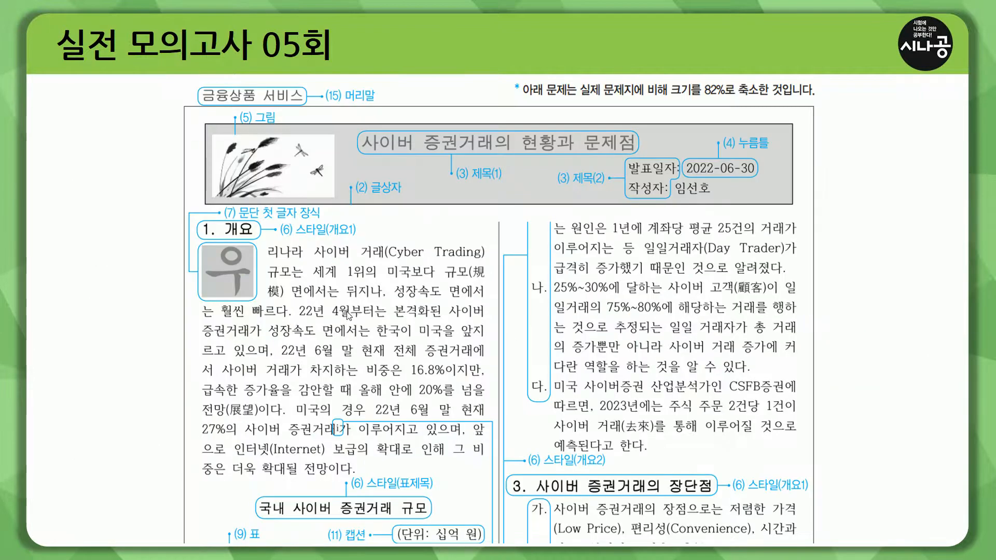
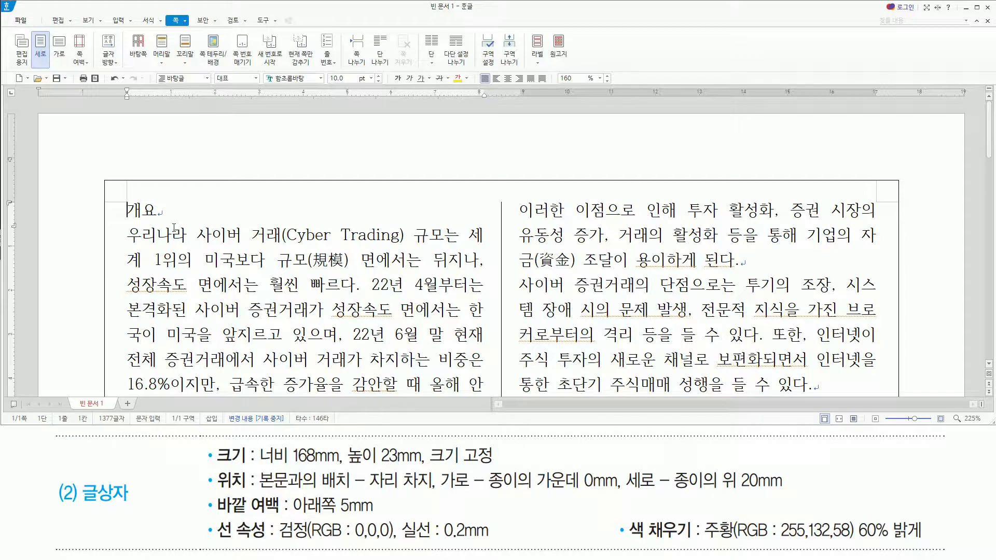
Arm the text box tool with Ctrl+N, B.
key(ctrl+n)
key(b)
Place a text box atop the left column and type the title 사이버 증권거래의 현황과 문제점.
click(198, 196)
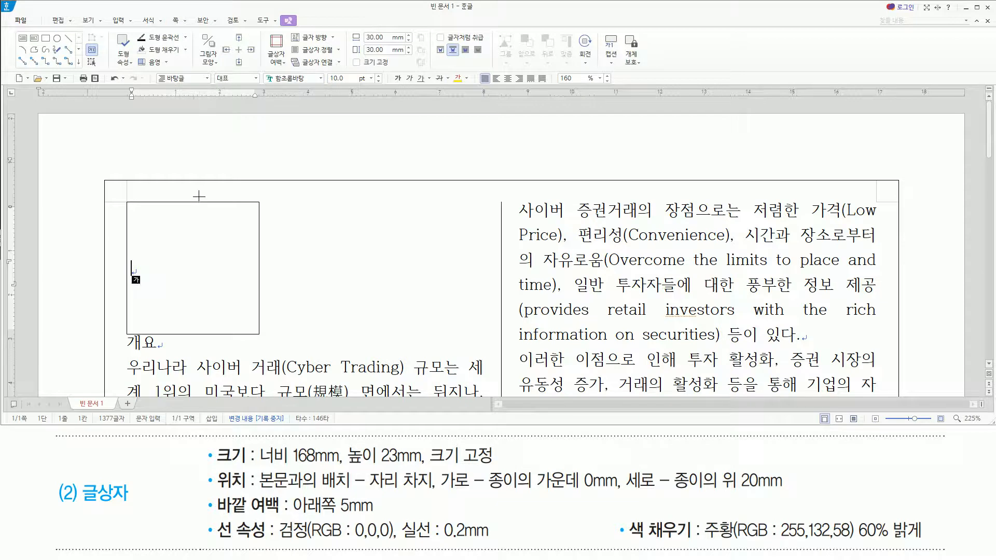
text(사)
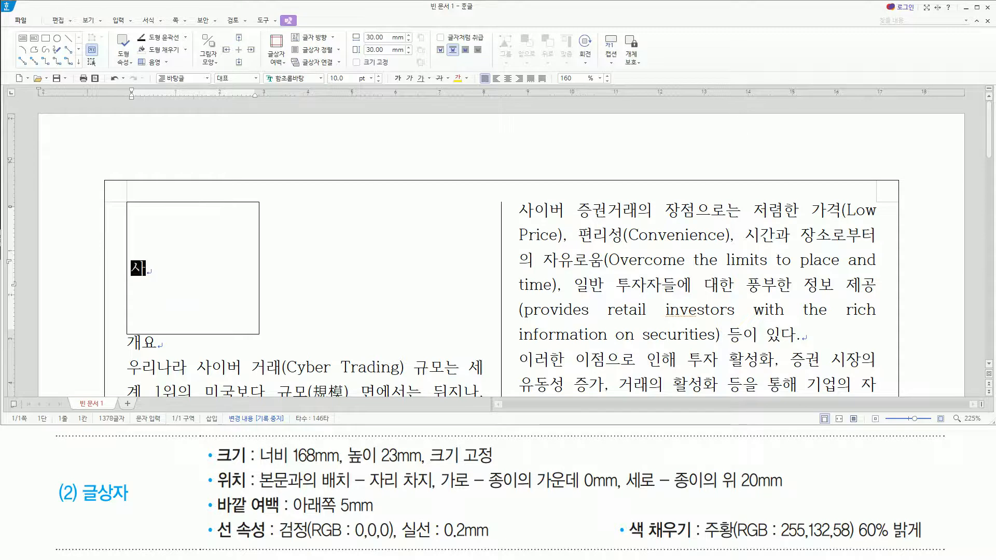
text(이버 ㅈ증권거래의)
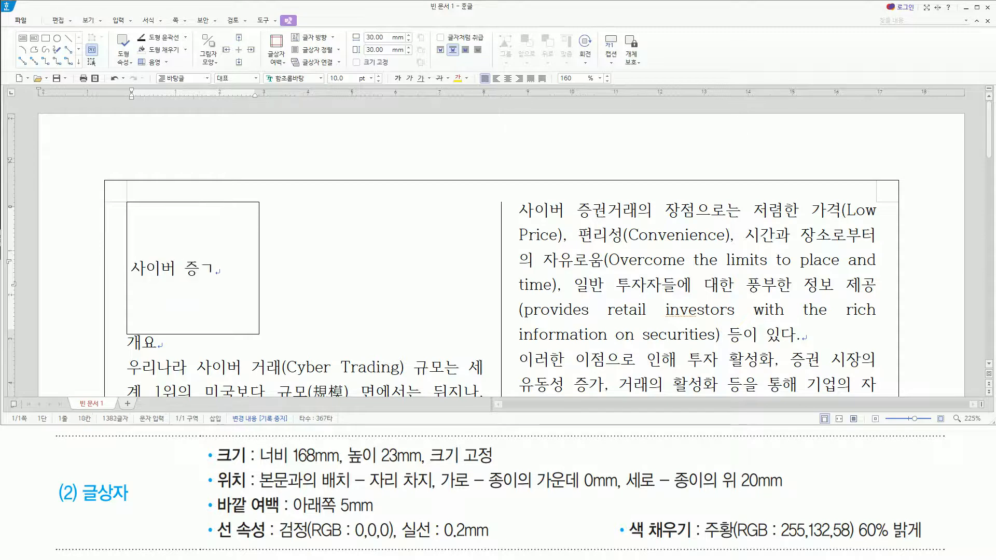
text( ㅎ현황과 )
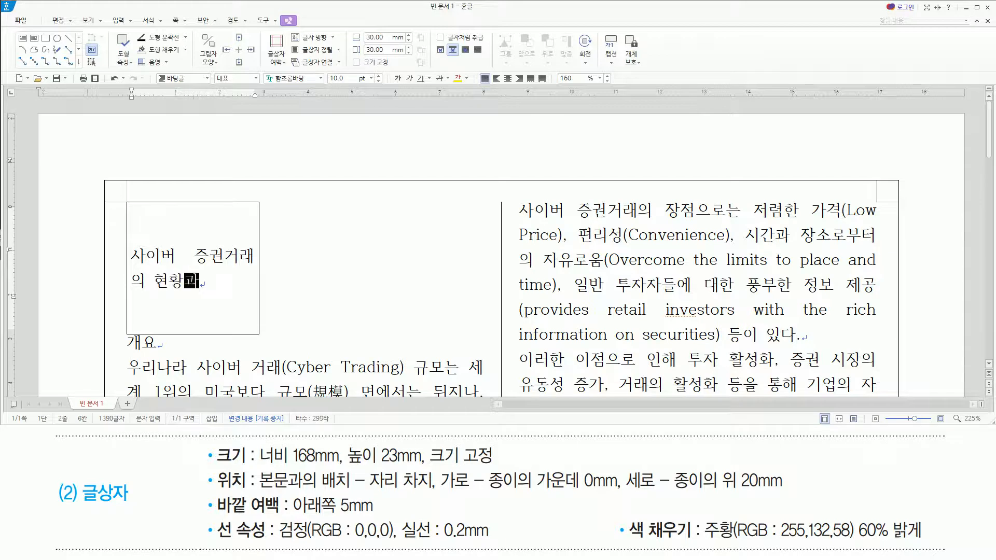
text(문제점)
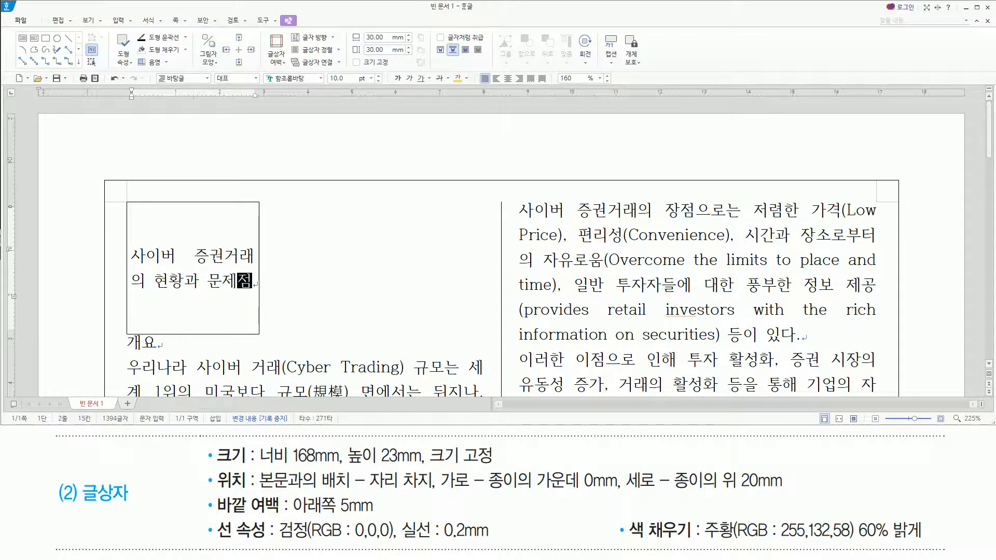
key(Return)
Add a 발표일자: line and a 작성자: line with the author's name.
text(발표이)
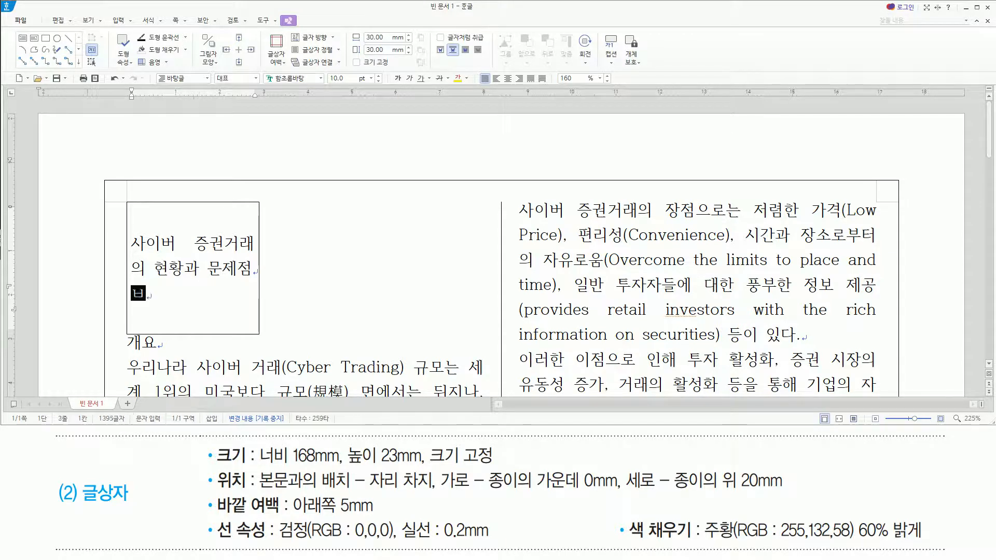
text(일자:)
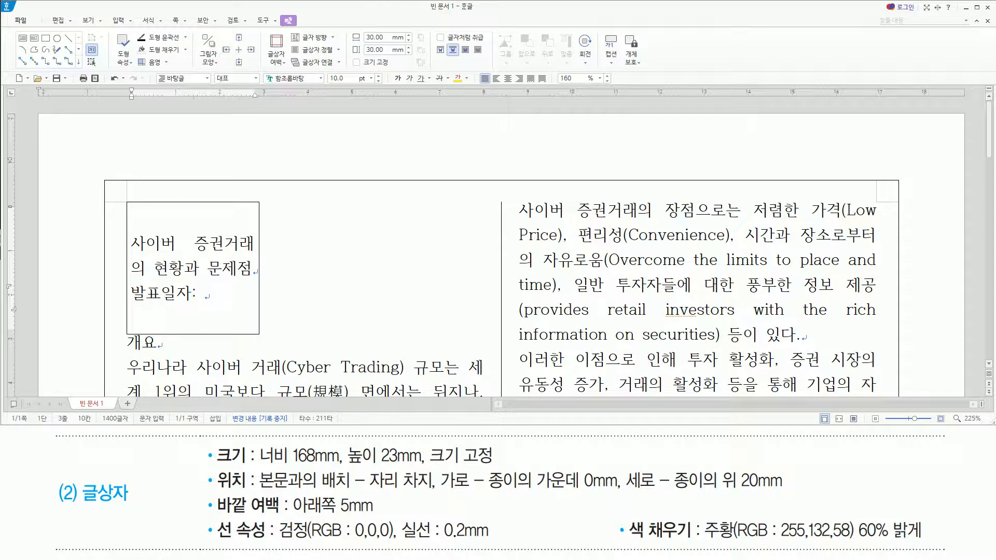
key(Return)
text(작성ㅈ)
text(자:)
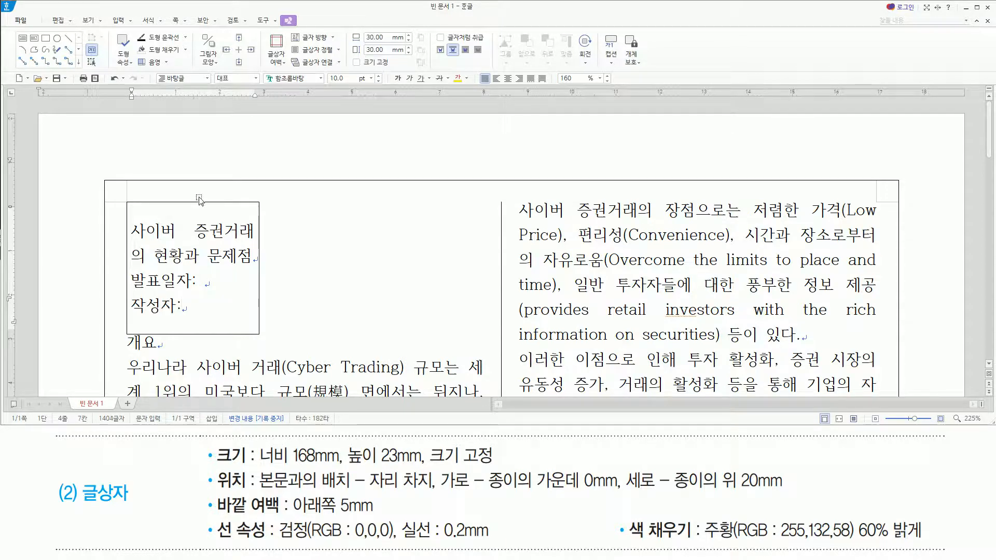
text( 임성)
text(호)
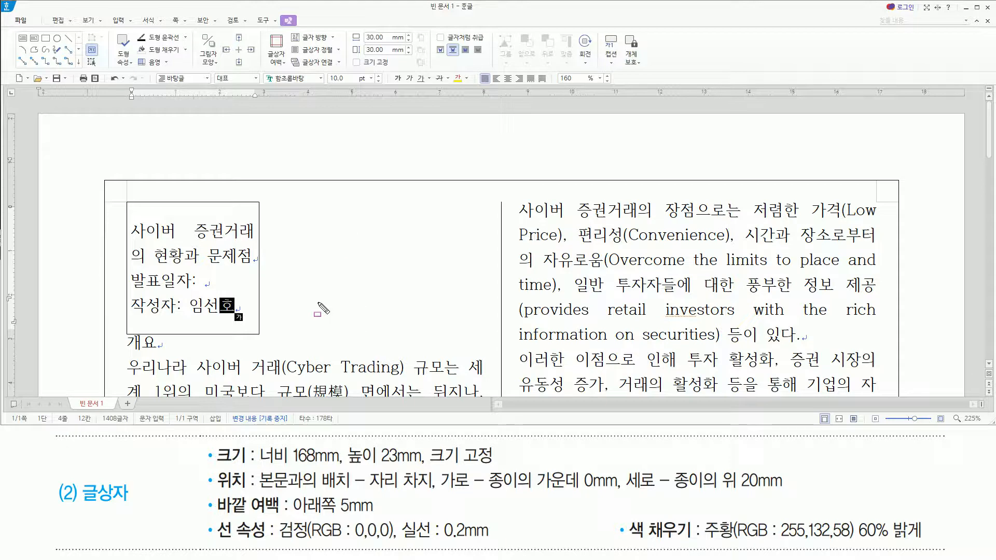
text(ㅣ)
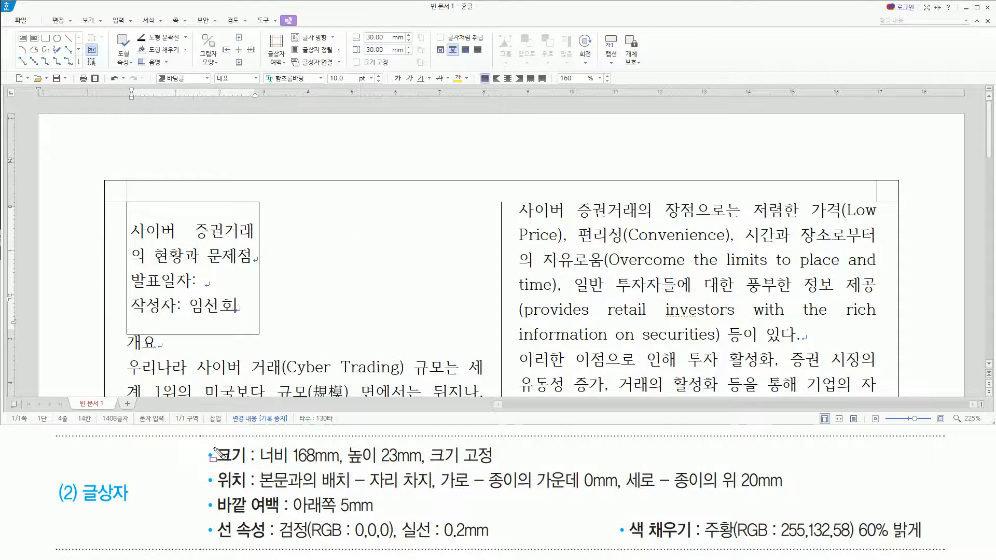
mouse_move(208, 442)
mouse_down()
mouse_move(253, 468)
mouse_move(254, 499)
mouse_move(291, 519)
mouse_move(295, 544)
mouse_move(928, 545)
mouse_up()
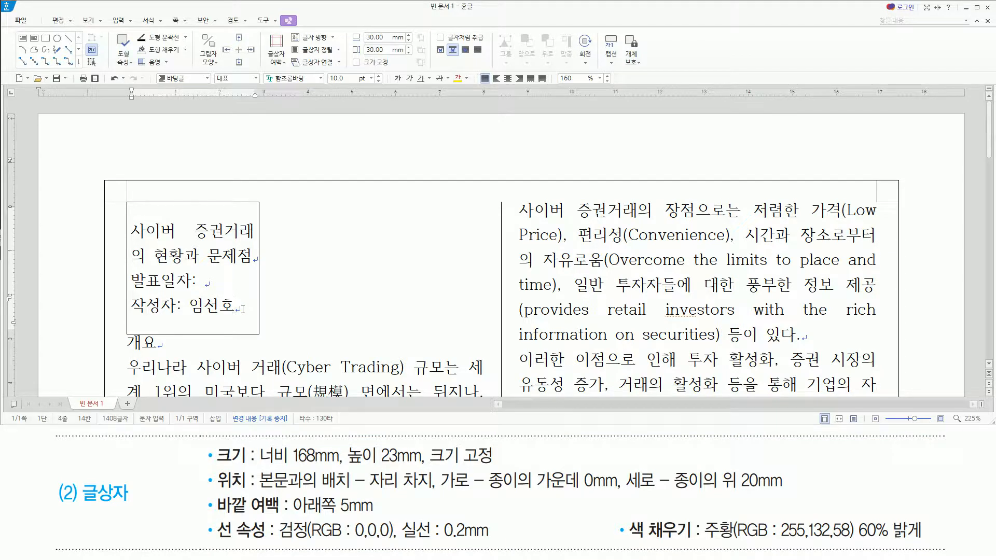
In the box's object properties, set width 168 mm and height 23 mm with 크기 고정 on.
key(ctrl+n)
key(k)
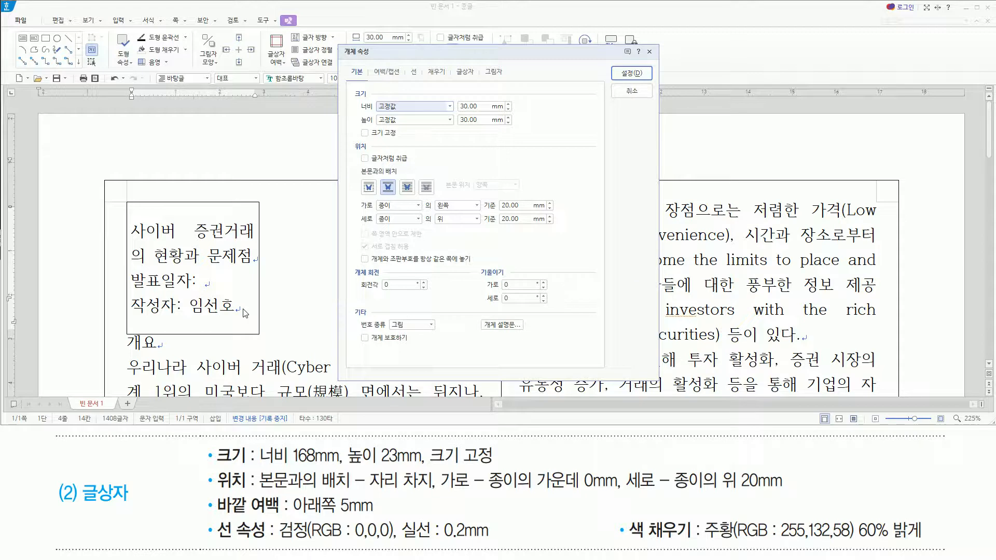
mouse_move(210, 440)
mouse_down()
mouse_move(354, 476)
mouse_move(503, 469)
mouse_up()
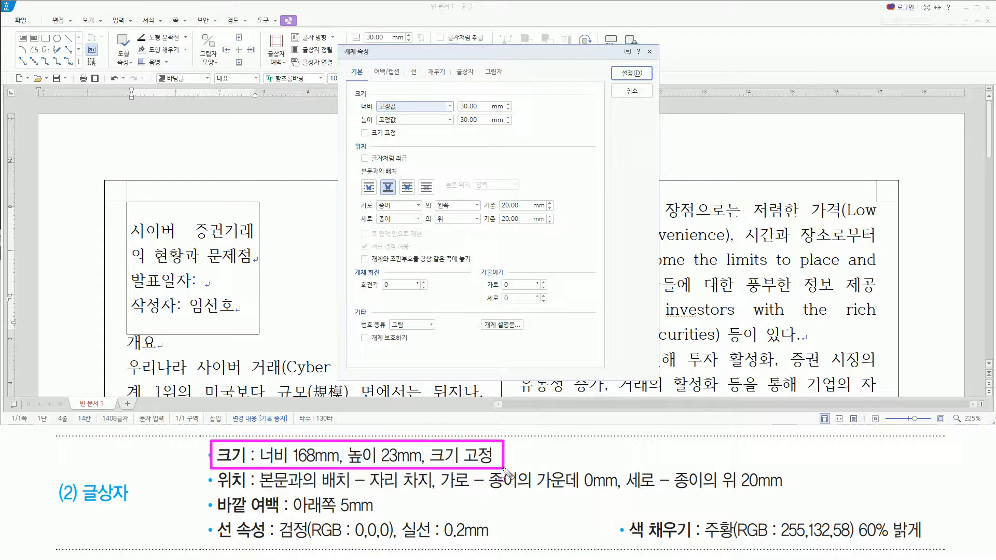
mouse_move(353, 85)
mouse_down()
mouse_move(399, 136)
mouse_move(541, 144)
mouse_up()
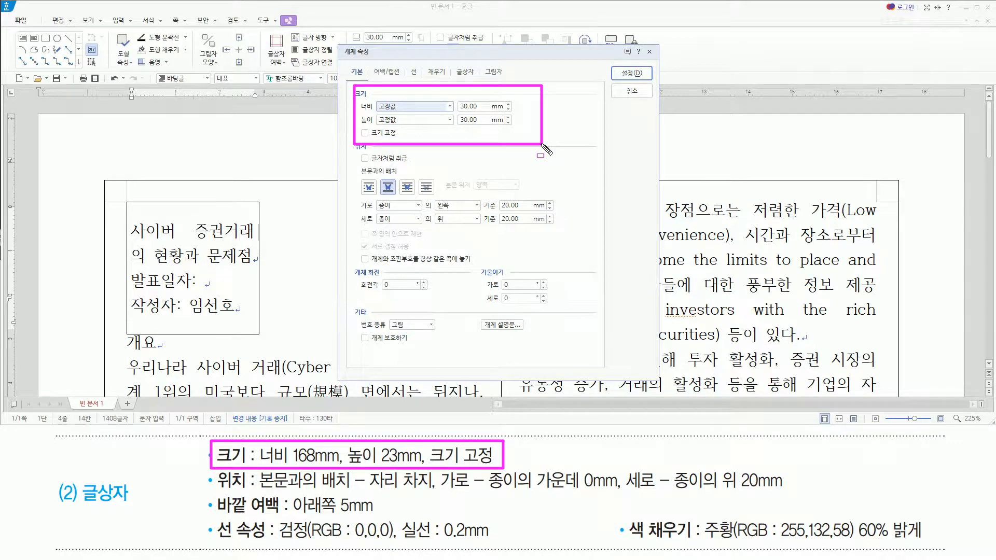
key(Escape)
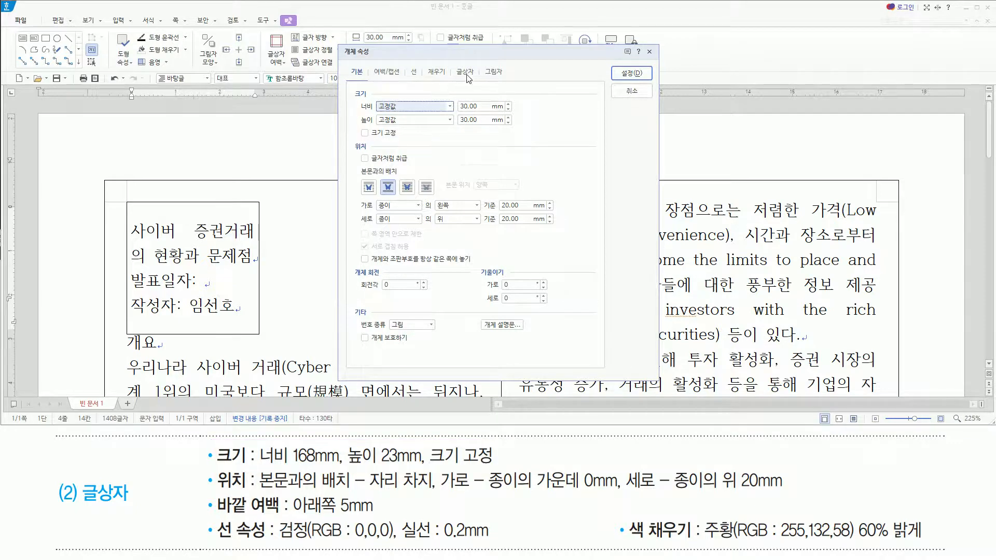
key(Tab)
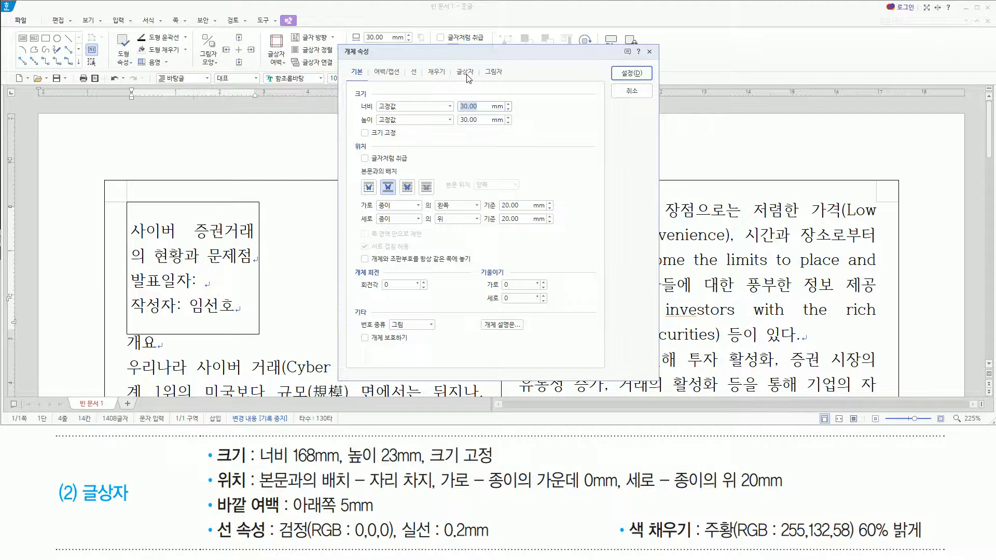
text(168)
key(Tab)
text(23)
key(alt)
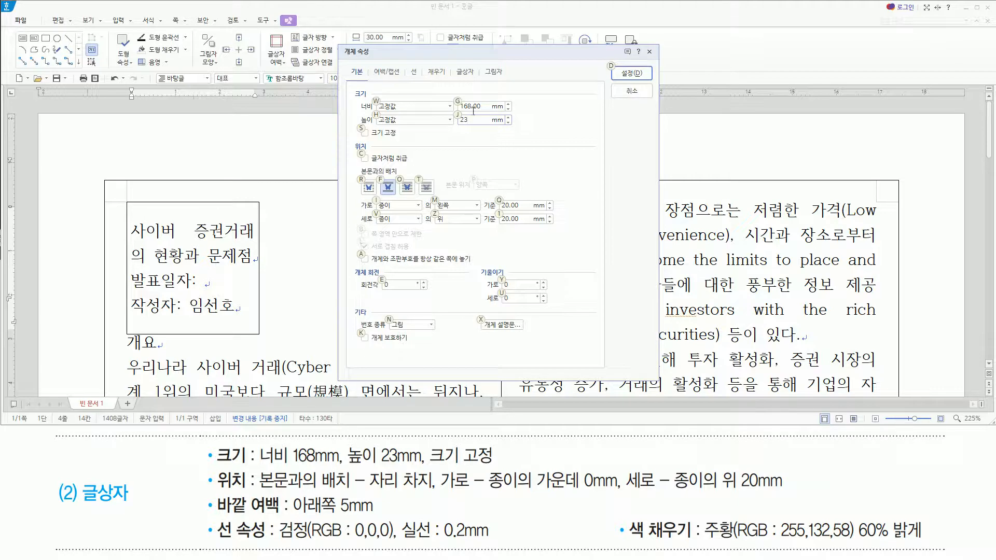
key(s)
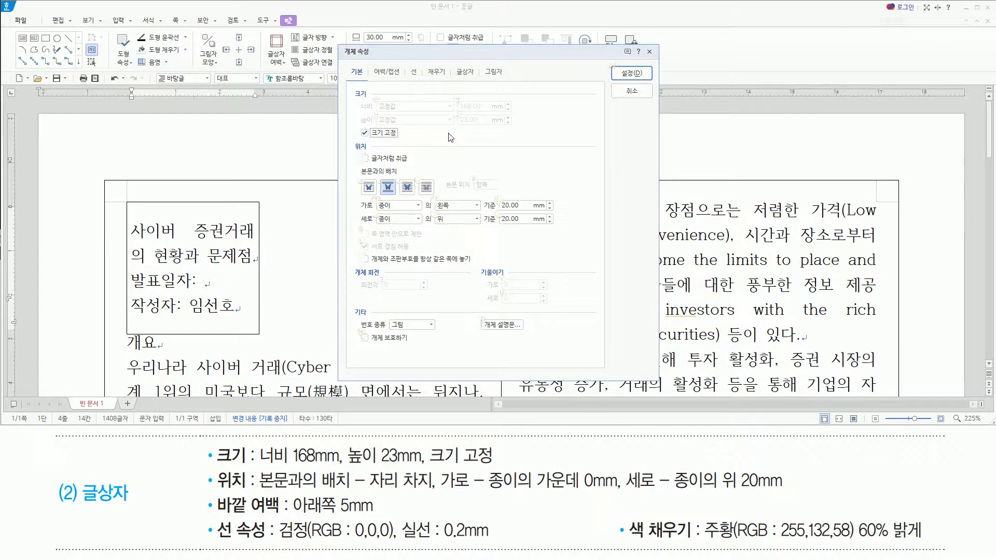
Go over the paper-relative horizontal and vertical position fields on the Basic tab.
key(alt)
drag(214, 466, 253, 491)
mouse_move(348, 139)
mouse_down()
mouse_move(369, 231)
mouse_move(576, 249)
mouse_move(592, 234)
mouse_up()
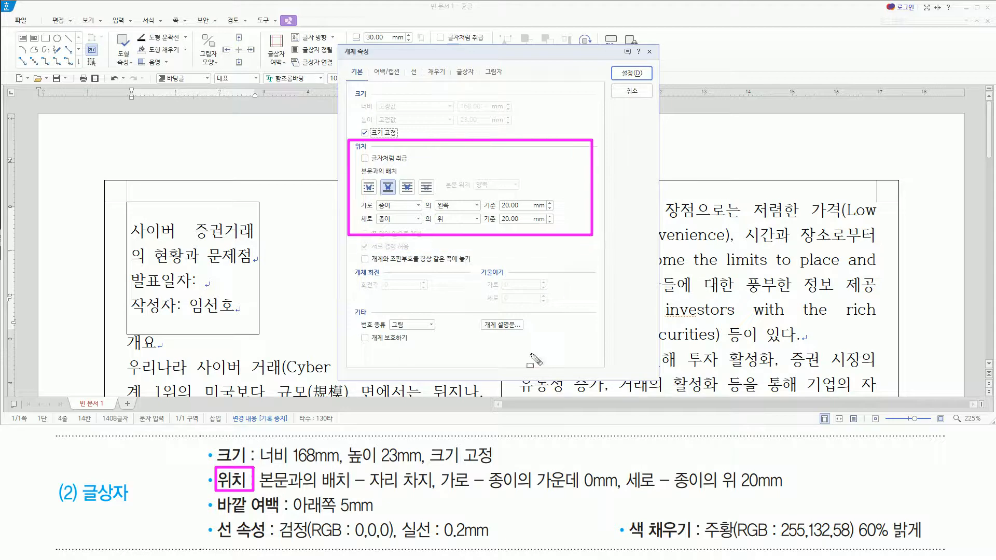
drag(263, 491, 439, 495)
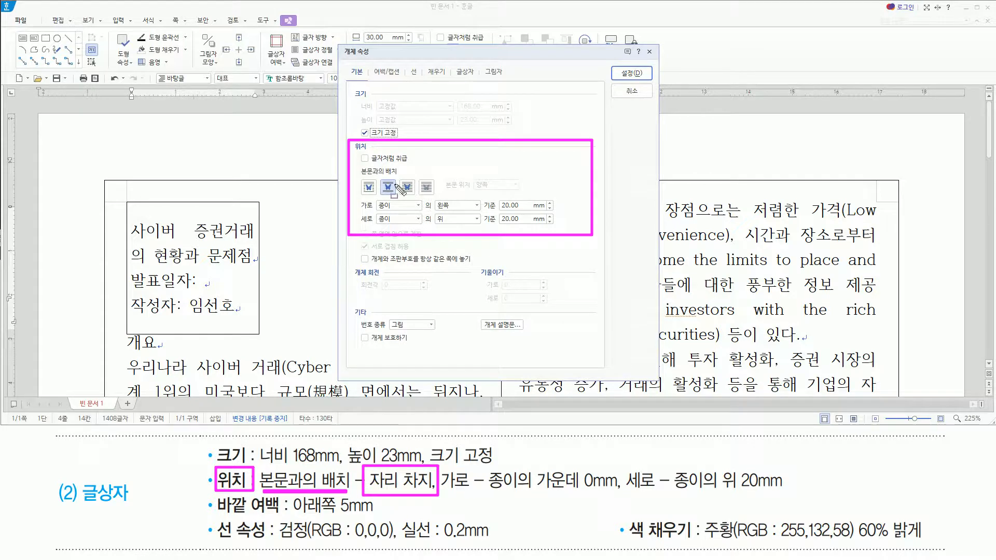
drag(379, 176, 398, 196)
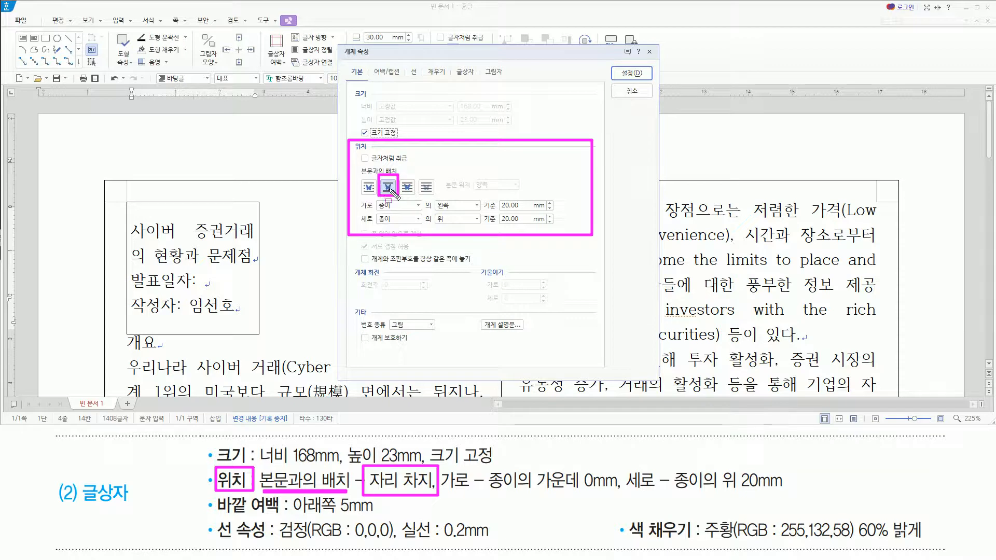
drag(443, 491, 469, 491)
drag(629, 490, 662, 489)
drag(487, 467, 522, 497)
drag(672, 465, 709, 495)
mouse_move(355, 198)
mouse_down()
mouse_move(369, 222)
mouse_move(399, 227)
mouse_up()
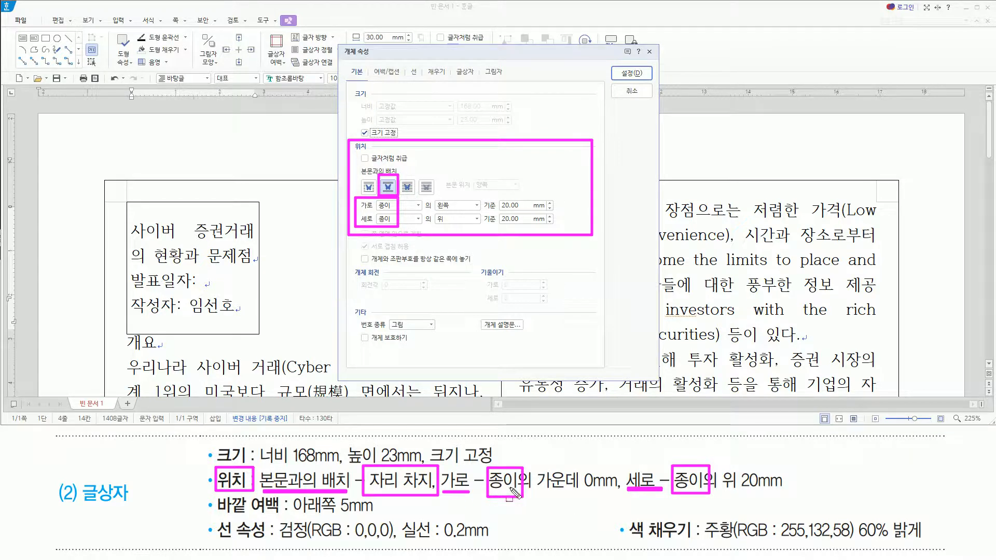
drag(537, 489, 617, 489)
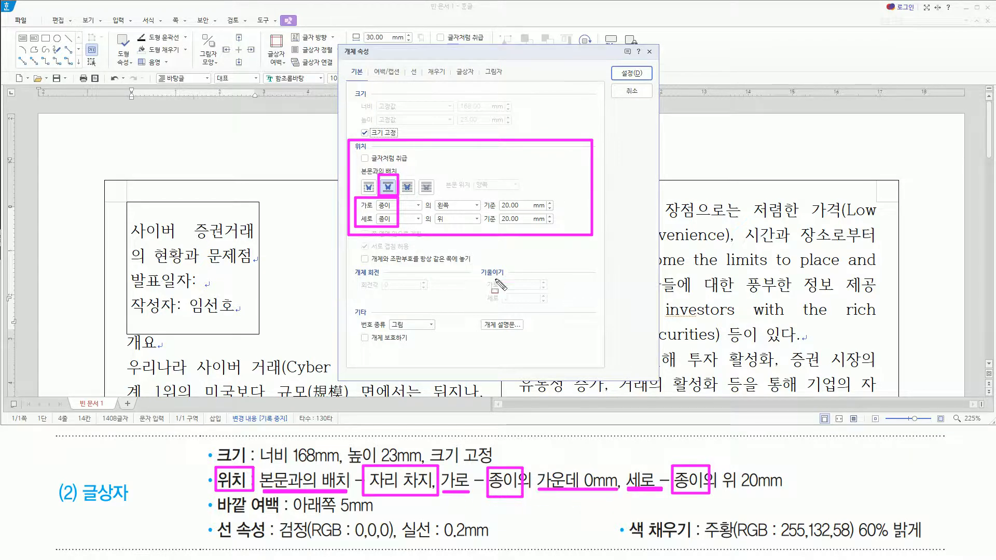
drag(433, 195, 482, 209)
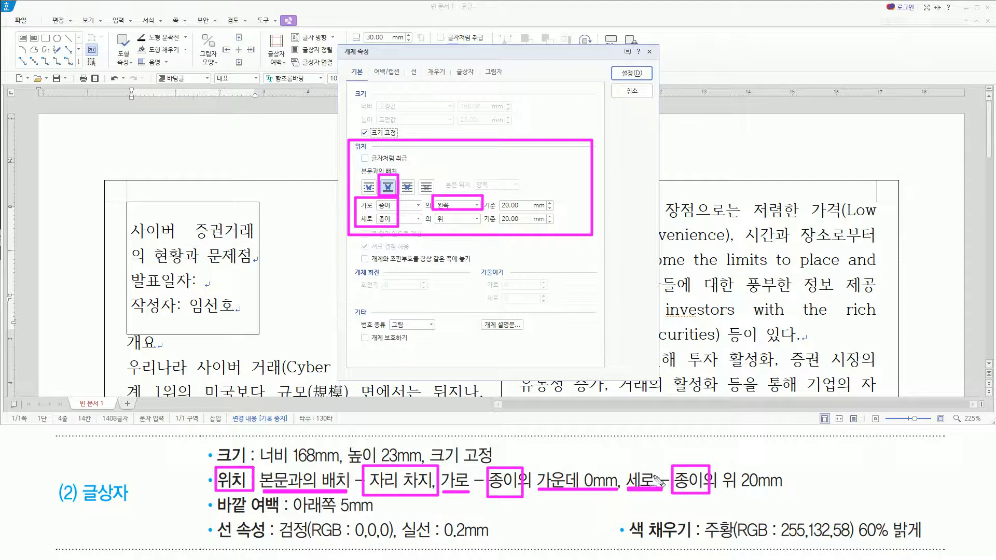
drag(718, 493, 787, 492)
drag(432, 228, 551, 227)
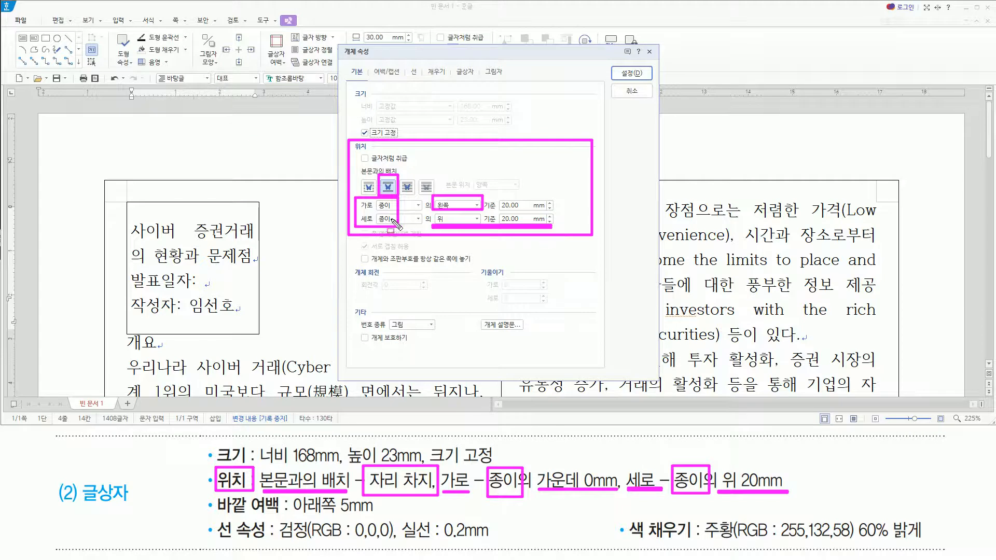
key(Escape)
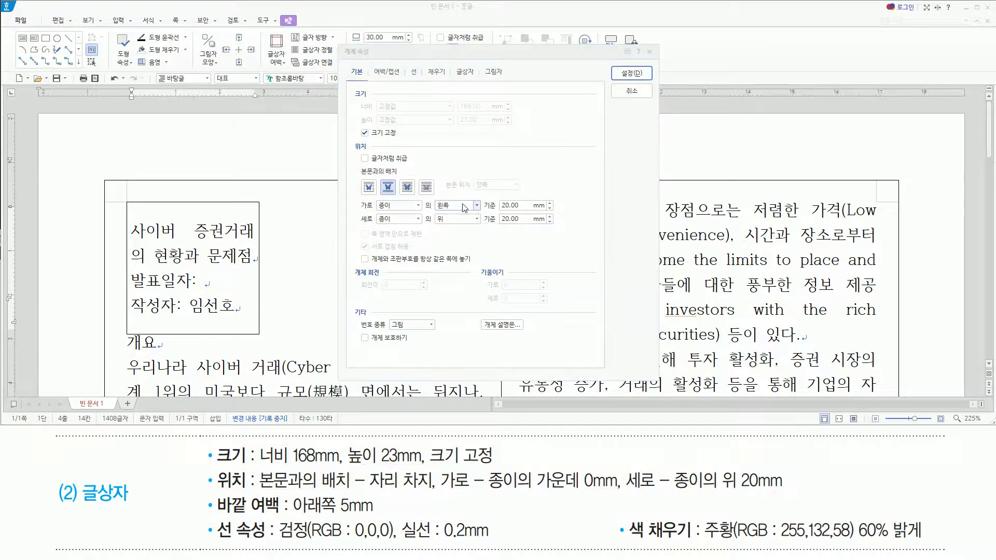
Centre the box horizontally on the paper at 0 mm, keeping vertical at paper top 20 mm.
click(461, 208)
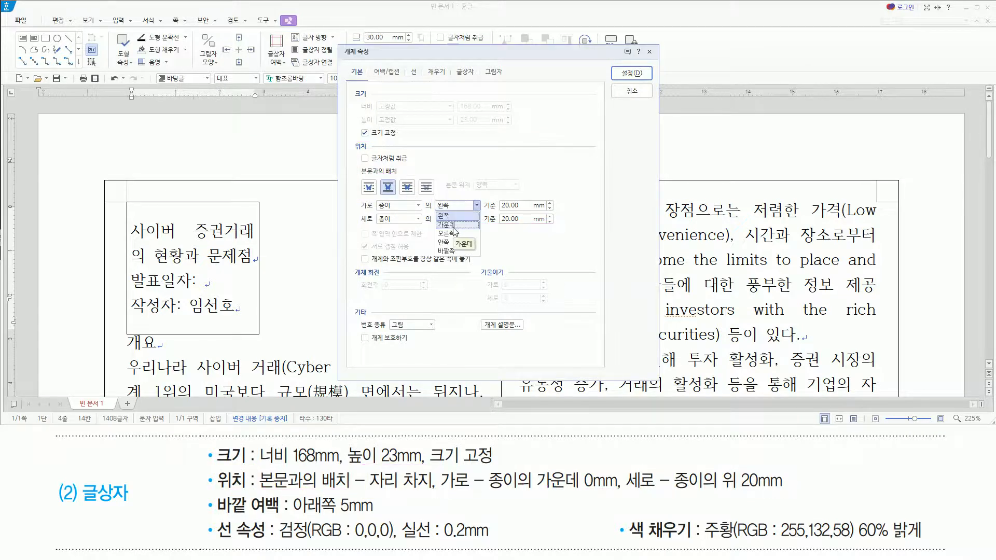
click(454, 225)
key(ctrl+2)
drag(431, 211, 522, 211)
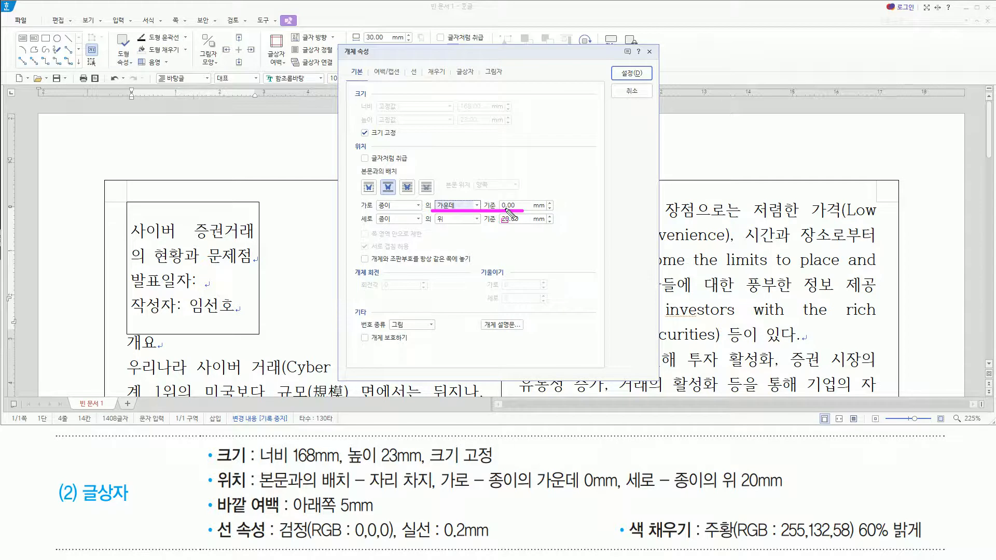
mouse_move(357, 196)
mouse_down()
mouse_move(392, 225)
mouse_move(548, 225)
mouse_move(559, 197)
mouse_up()
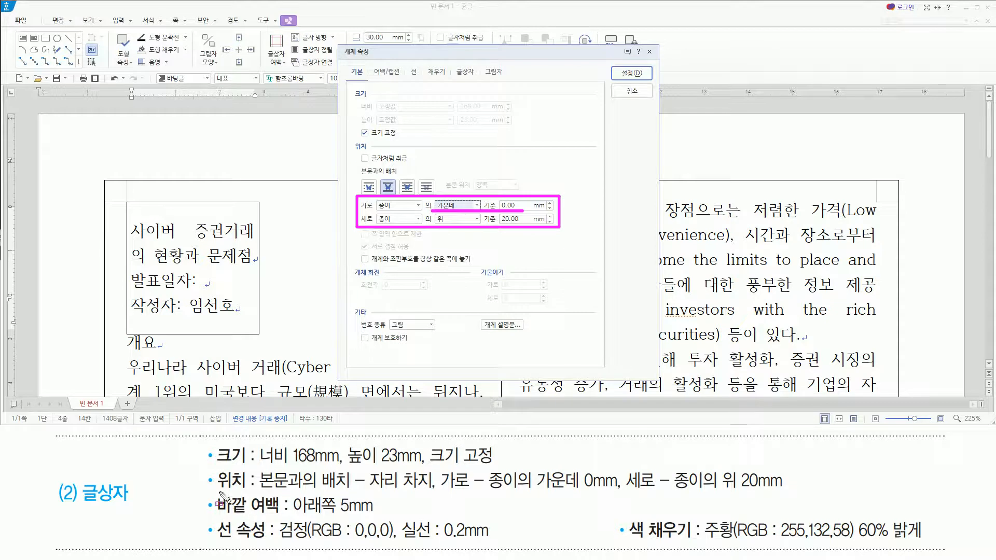
mouse_move(217, 492)
mouse_down()
mouse_move(227, 507)
mouse_move(286, 515)
mouse_up()
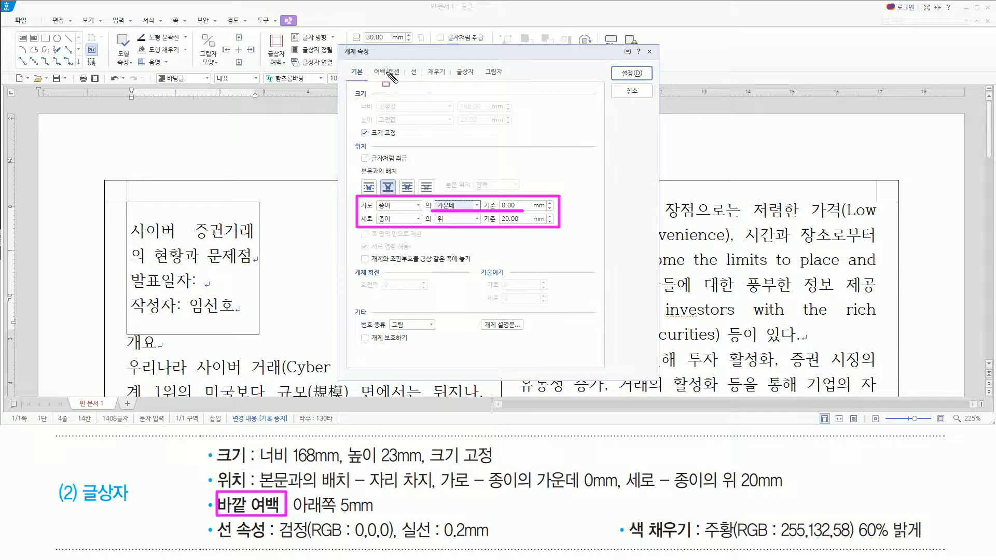
Give the text box a 5 mm bottom outer margin on the 여백/캡션 tab.
drag(372, 63, 404, 81)
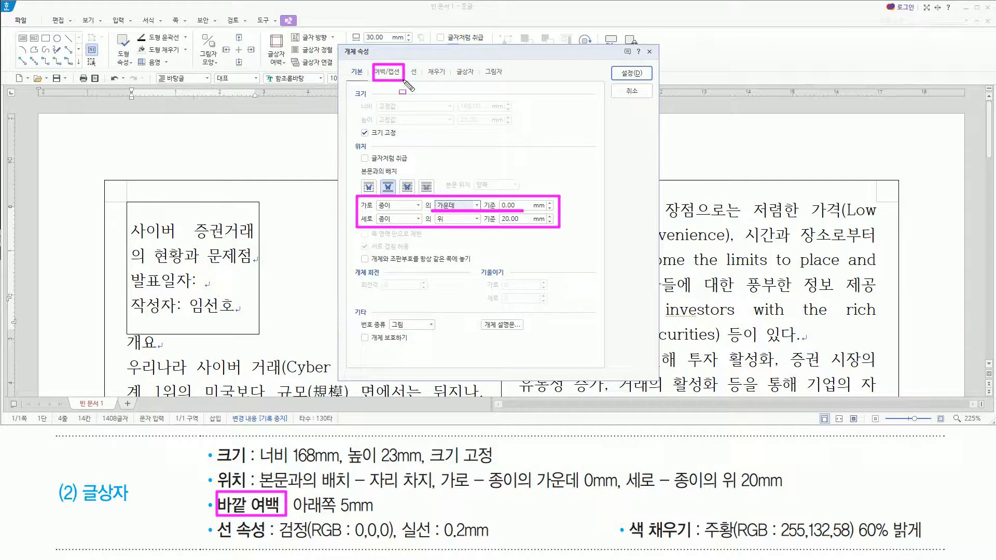
key(Escape)
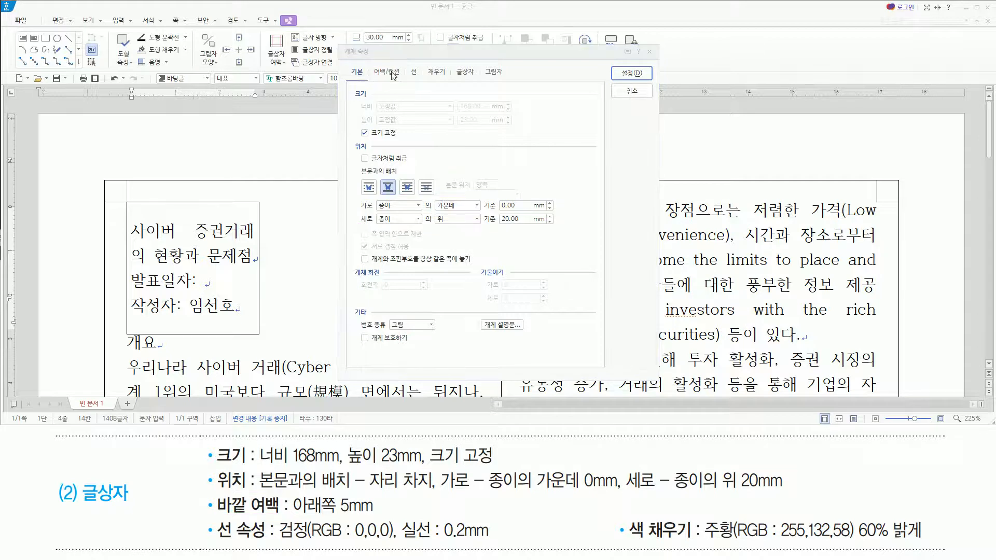
click(393, 75)
mouse_move(353, 86)
mouse_down()
mouse_move(354, 101)
mouse_move(455, 130)
mouse_move(549, 129)
mouse_up()
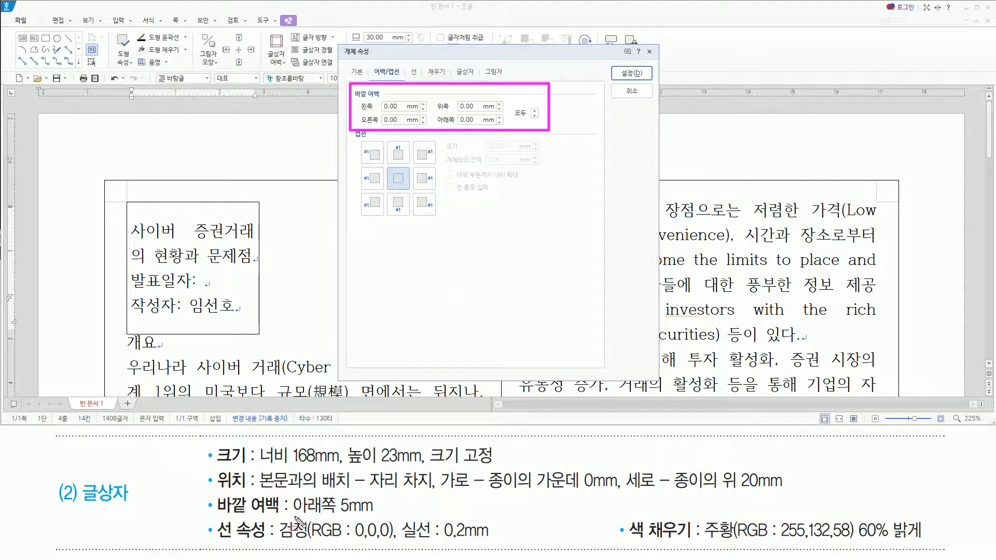
drag(290, 516, 376, 516)
mouse_move(434, 112)
mouse_down()
mouse_move(504, 133)
mouse_move(438, 120)
mouse_up()
key(Escape)
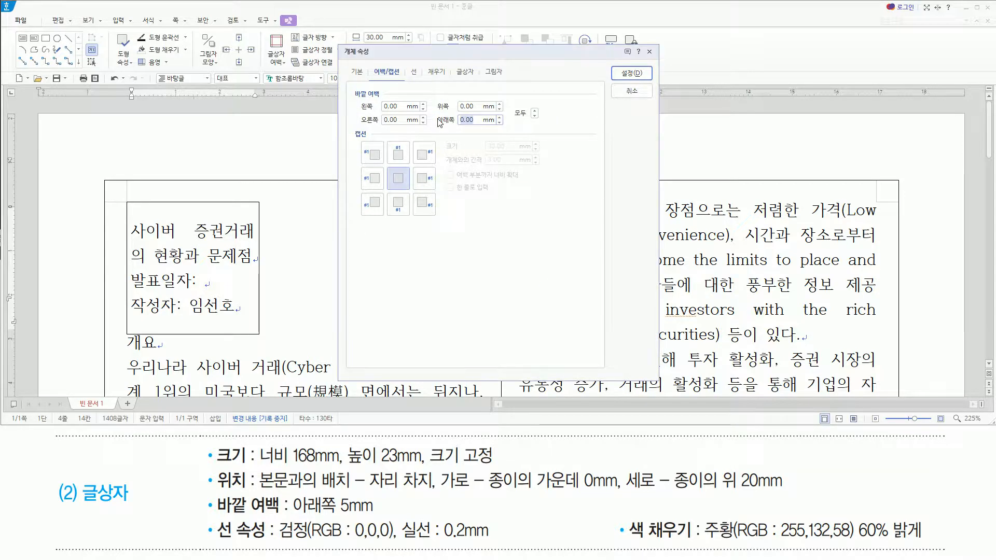
text(5)
mouse_move(213, 515)
mouse_down()
mouse_move(265, 543)
mouse_move(495, 543)
mouse_up()
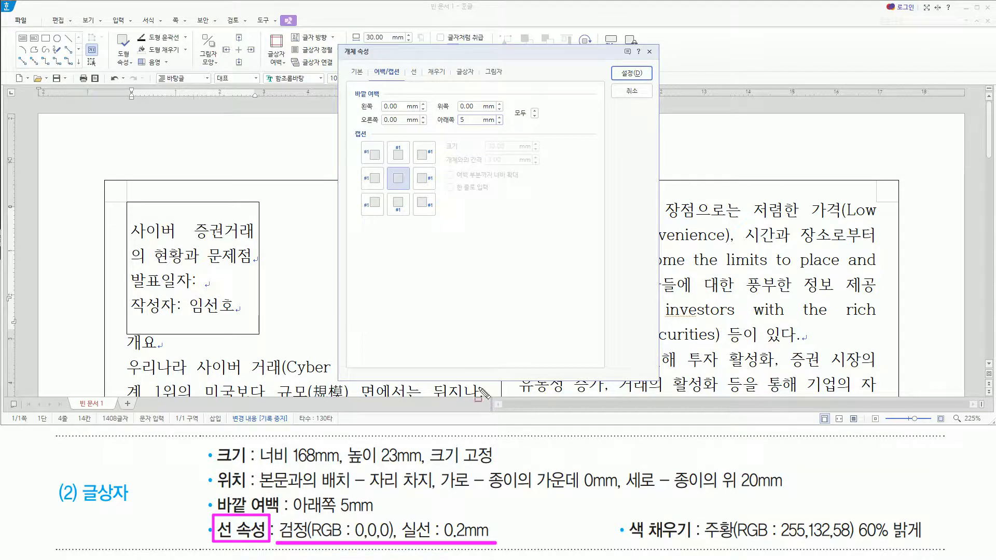
Make the box outline a black solid line 0.2 mm thick.
drag(407, 63, 421, 82)
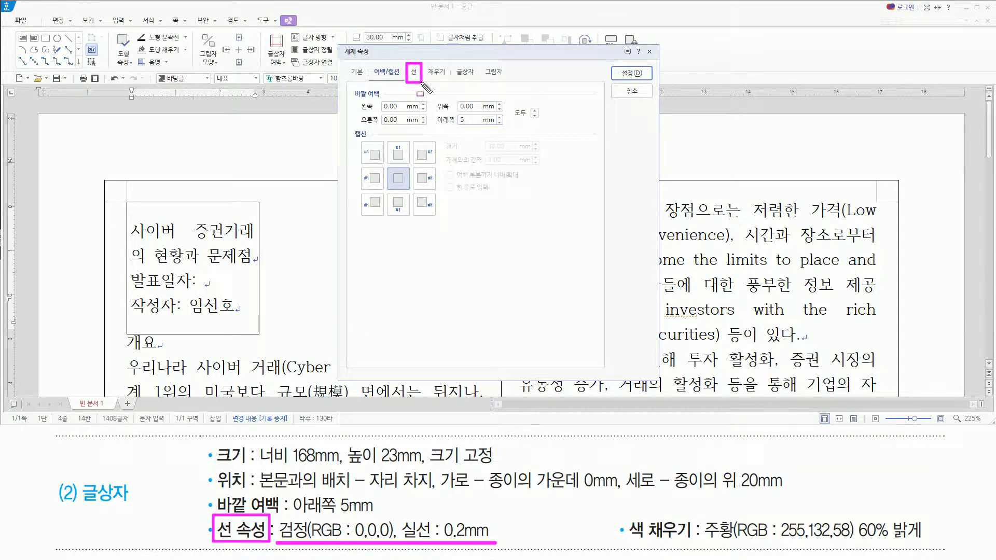
click(415, 72)
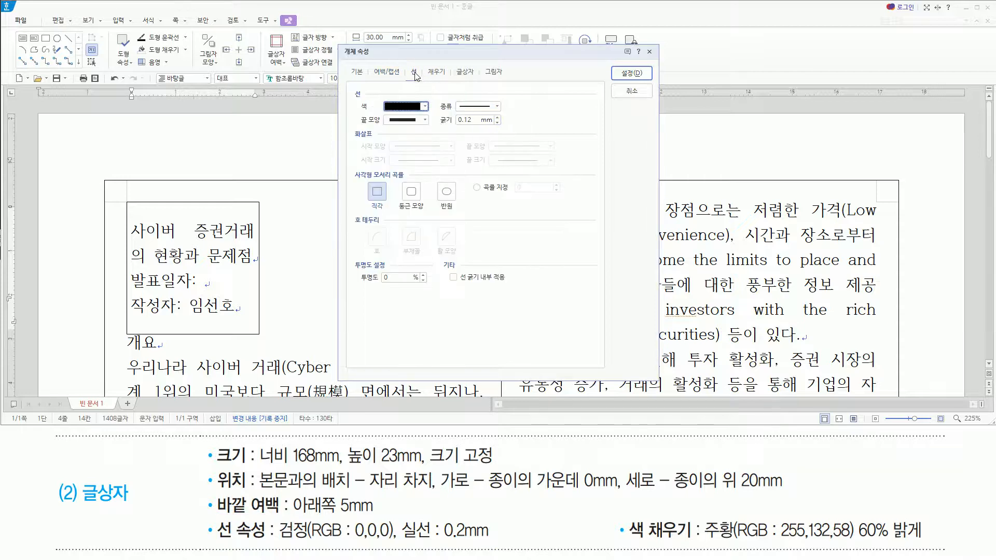
click(425, 107)
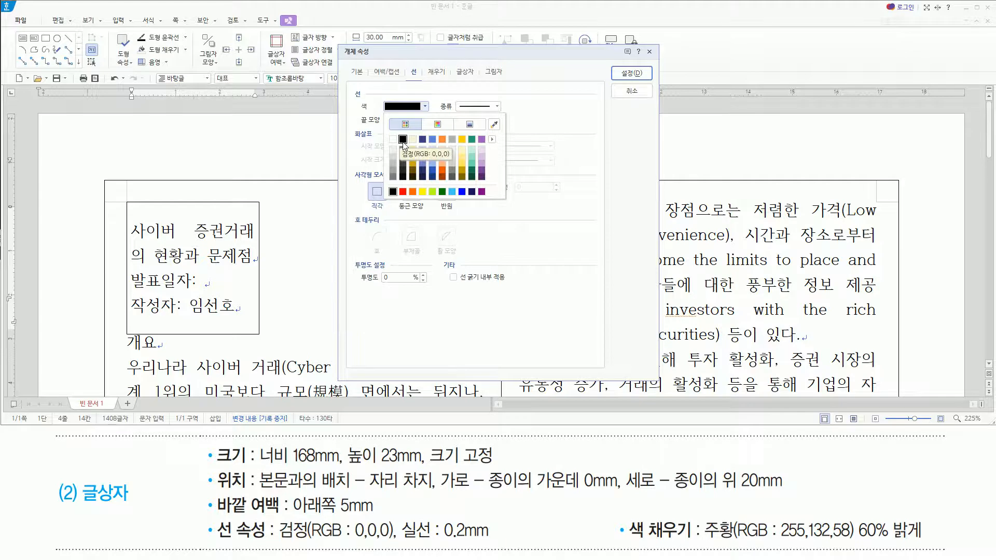
click(402, 139)
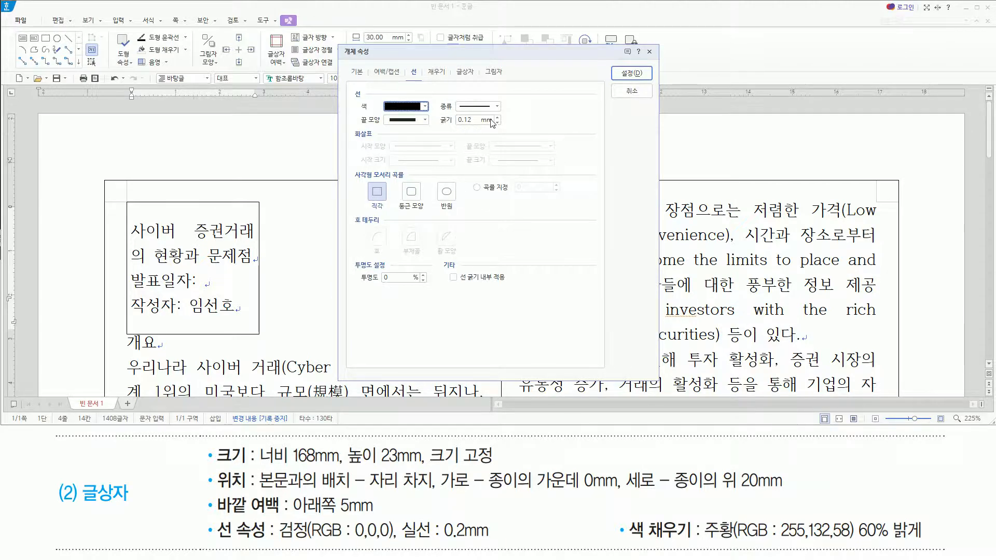
double_click(469, 120)
text(0.2)
mouse_move(626, 515)
mouse_down()
mouse_move(655, 546)
mouse_move(693, 544)
mouse_up()
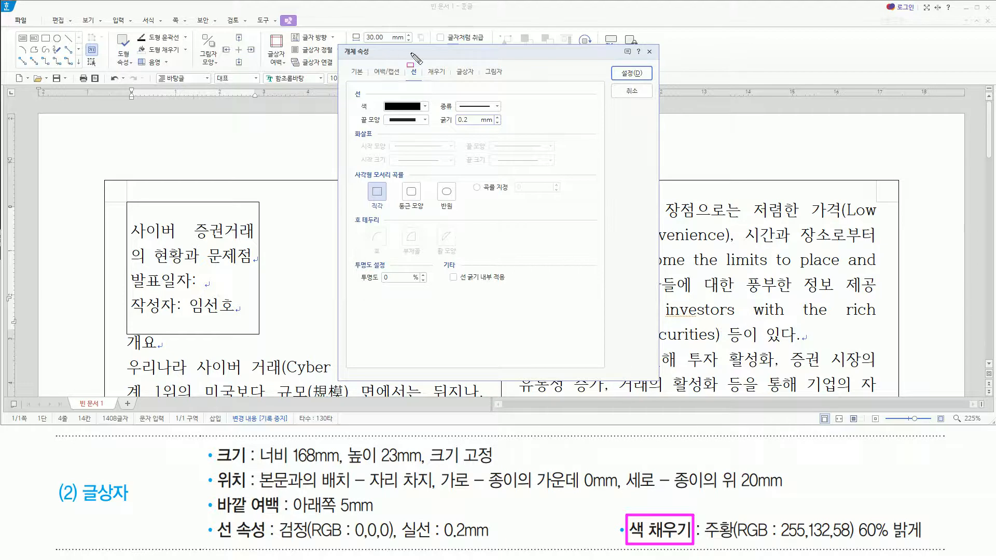
On the Fill tab, switch the face colour palette to the 기본 theme.
drag(424, 65, 449, 80)
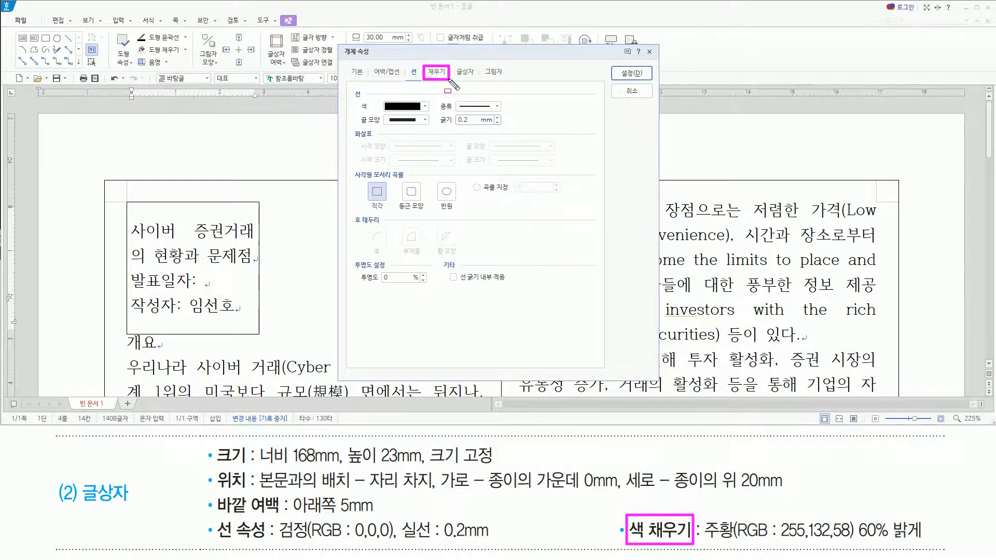
key(Escape)
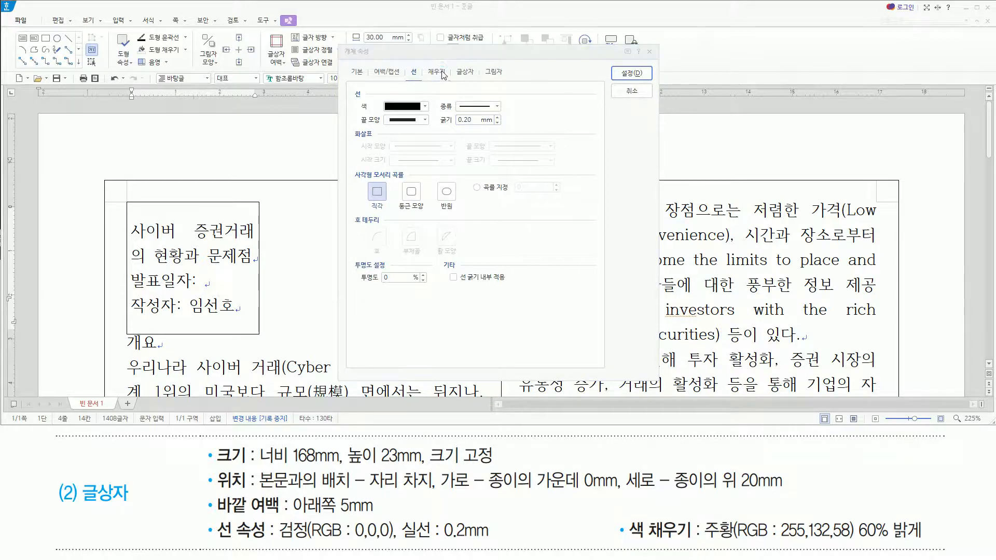
click(444, 75)
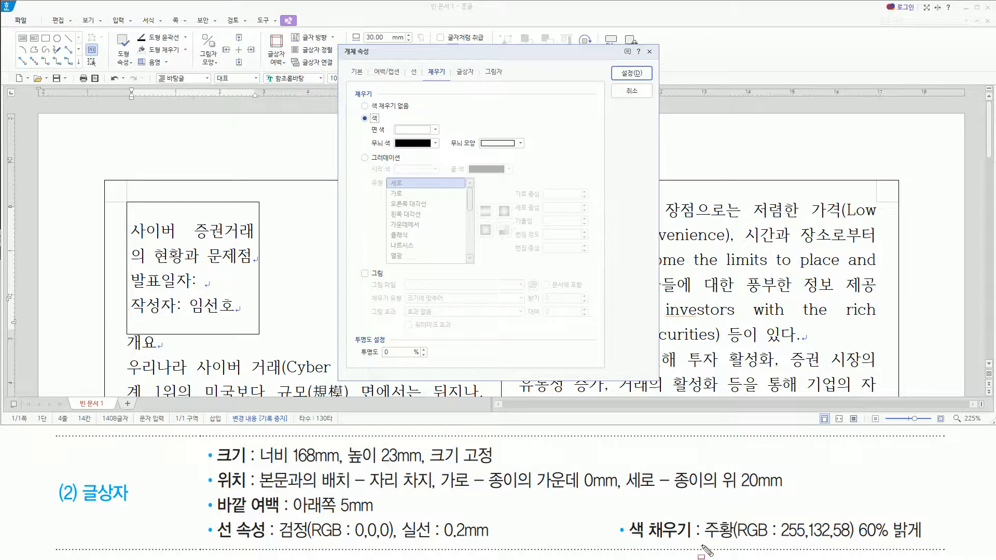
mouse_move(703, 539)
mouse_down()
mouse_move(986, 559)
mouse_move(871, 538)
mouse_move(928, 538)
mouse_up()
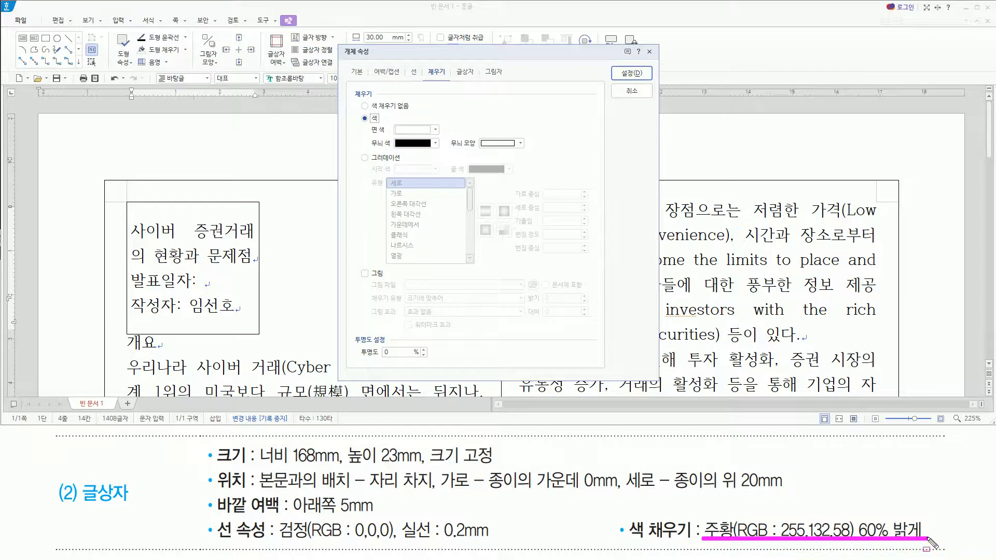
drag(386, 122, 441, 137)
key(Escape)
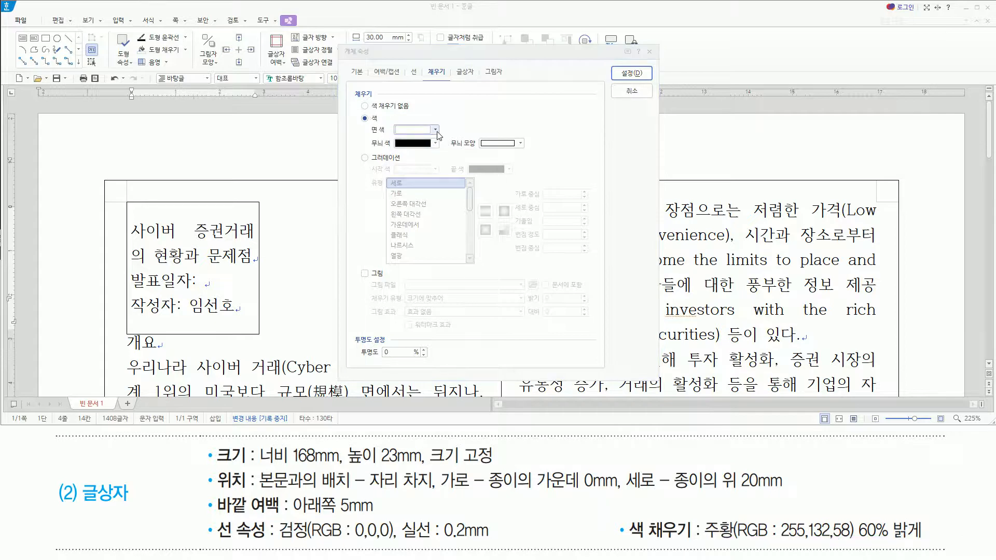
click(414, 130)
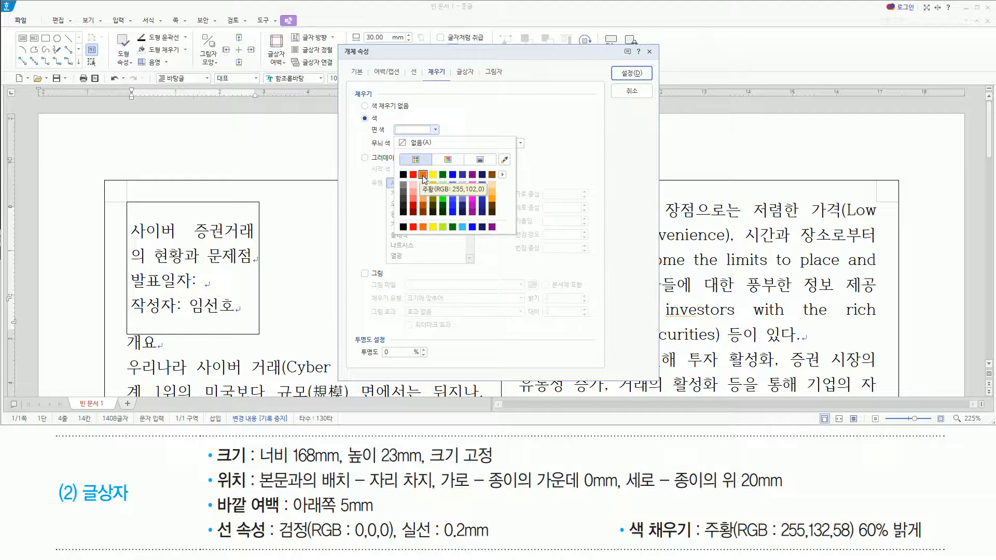
click(502, 175)
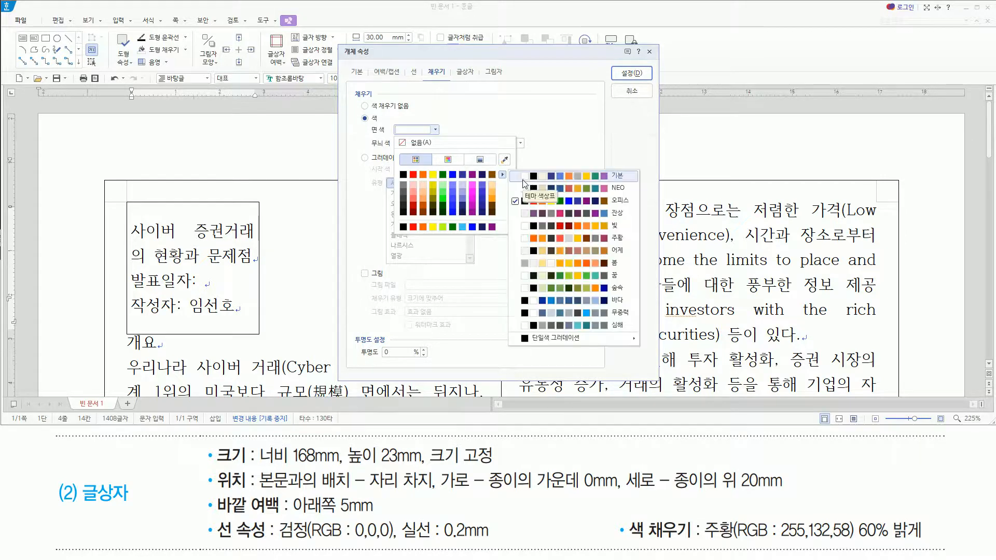
click(527, 177)
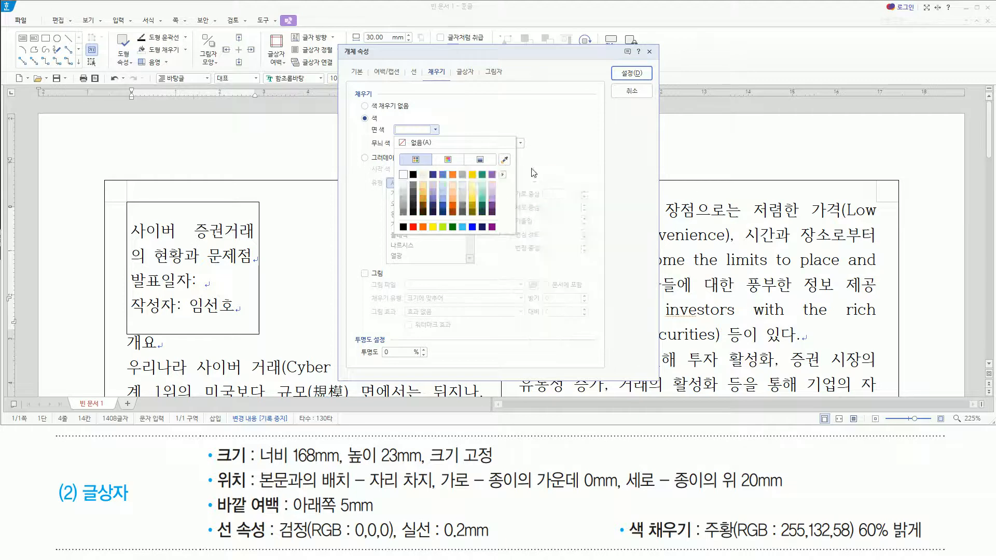
Fill the box with orange (255,132,58) 60% lighter and apply the properties.
click(534, 117)
click(436, 130)
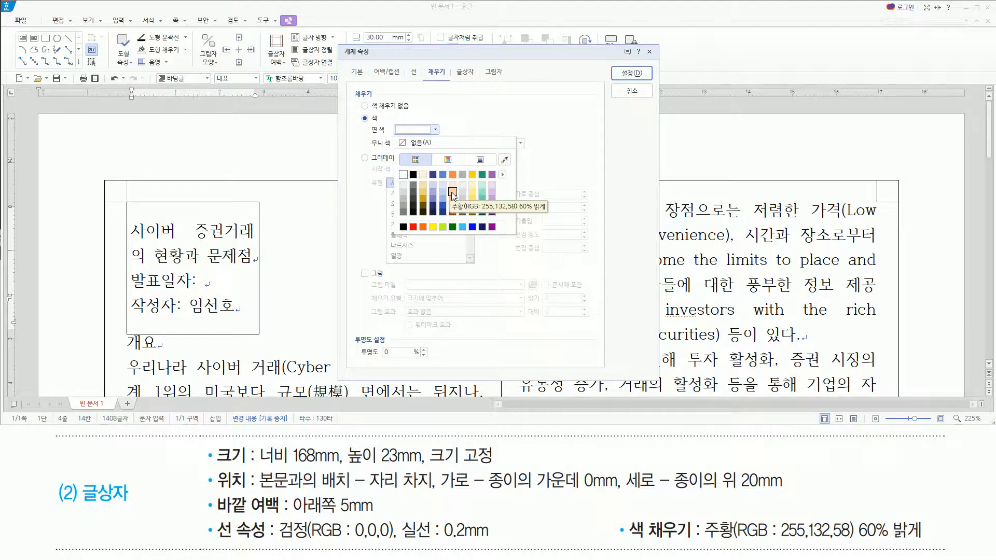
click(452, 194)
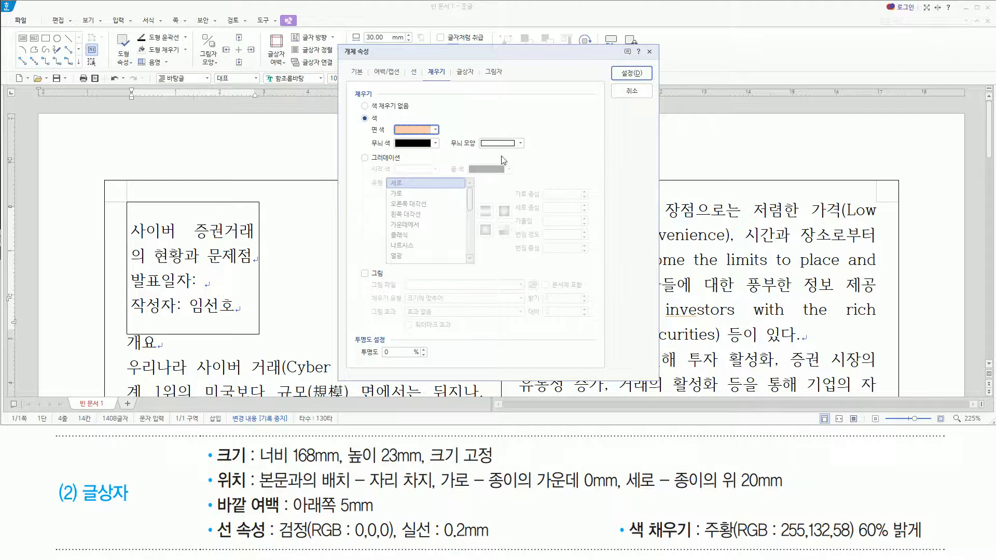
click(625, 77)
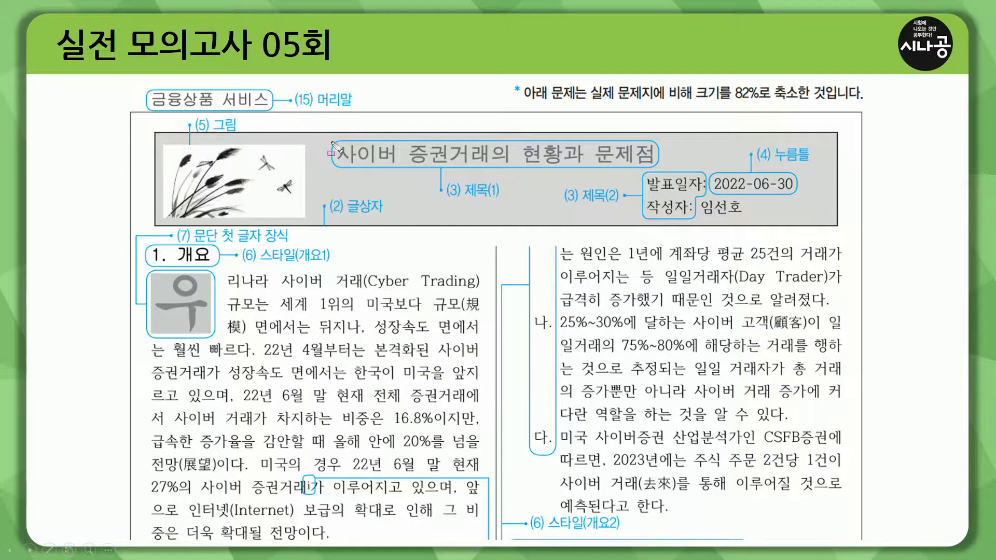
drag(332, 141, 399, 167)
drag(465, 170, 656, 166)
drag(464, 202, 499, 203)
mouse_move(643, 171)
mouse_down()
mouse_move(643, 210)
mouse_move(708, 231)
mouse_move(810, 224)
mouse_up()
drag(580, 206, 621, 206)
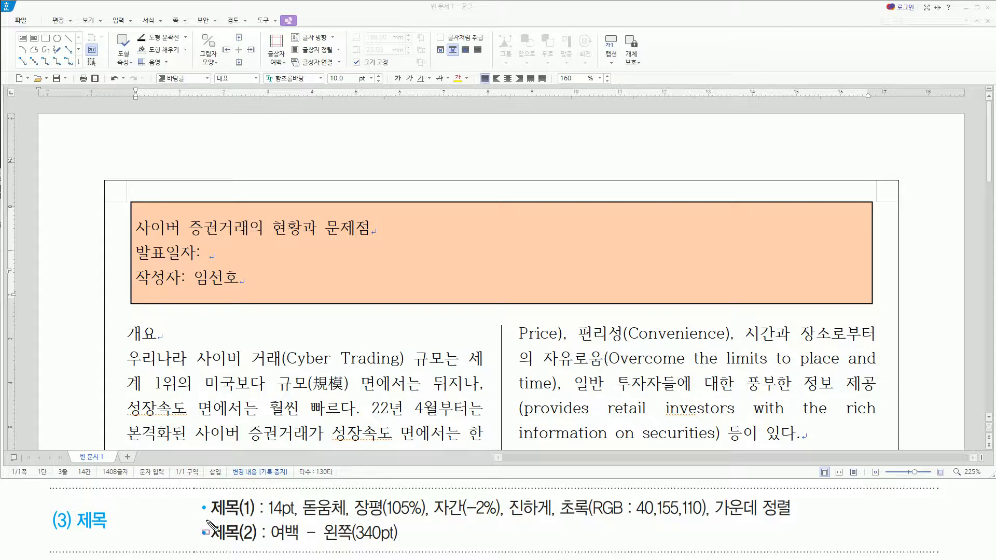
mouse_move(264, 517)
mouse_down()
mouse_move(793, 517)
mouse_move(712, 511)
mouse_move(710, 494)
mouse_up()
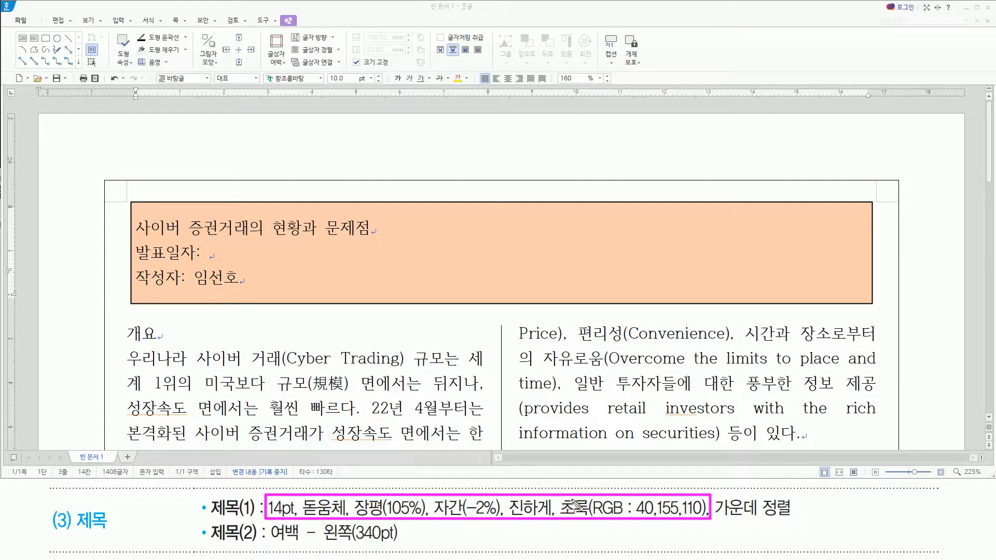
drag(714, 495, 797, 520)
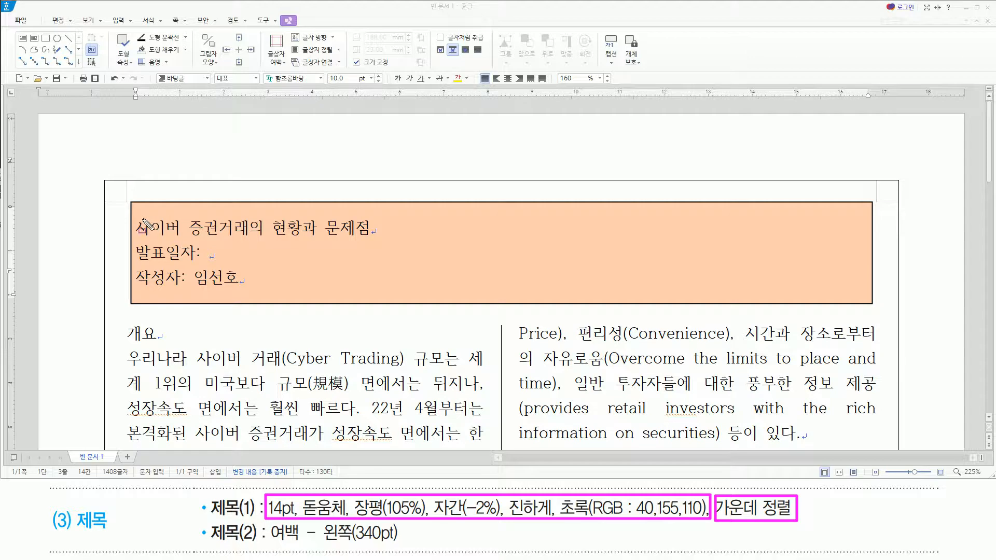
drag(139, 220, 369, 234)
Select the whole title line and set its font to 돋움체 in 글자 모양.
key(Escape)
click(368, 230)
triple_click(369, 230)
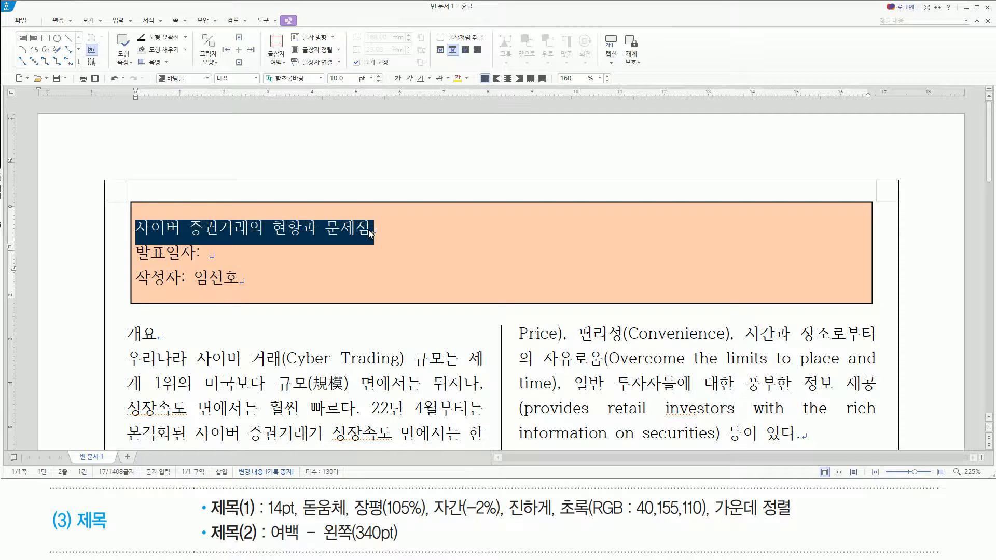
key(alt+l)
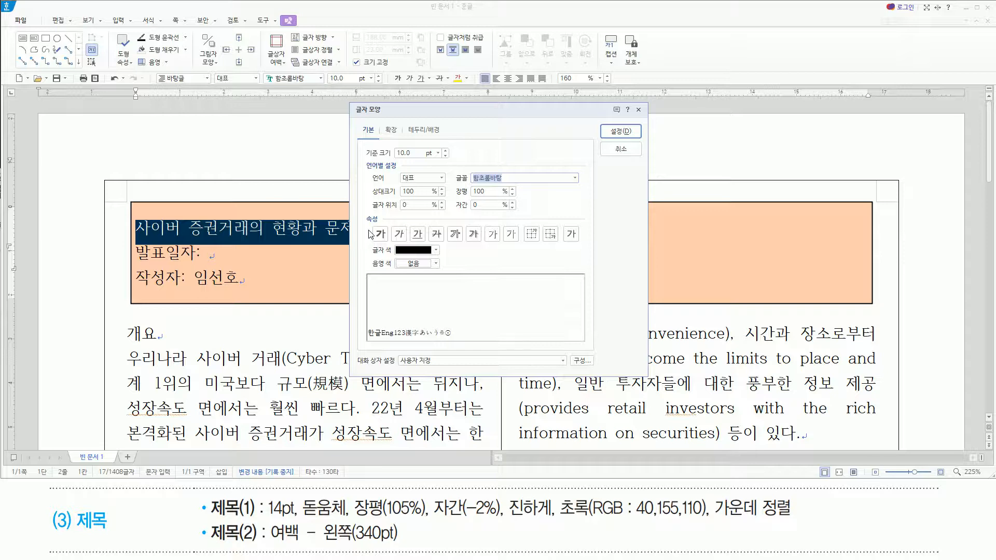
text(돋움ㅊ)
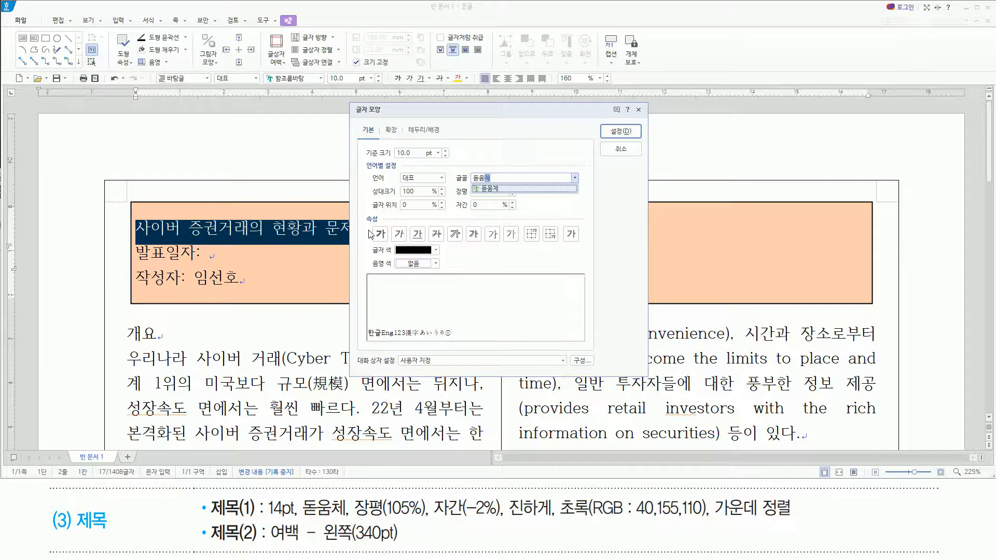
key(Return)
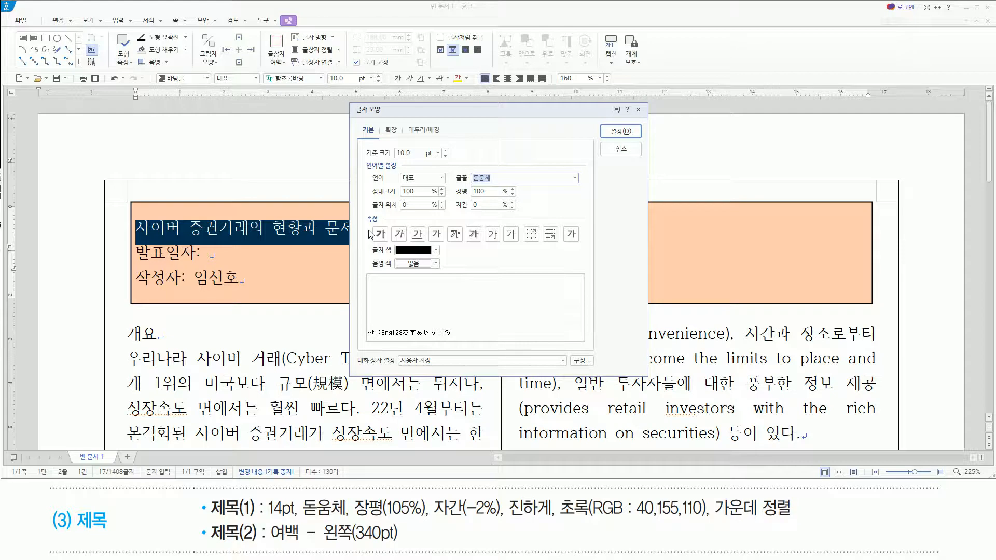
Set the title to 14 pt, 105% width, -2% spacing and bold.
key(alt)
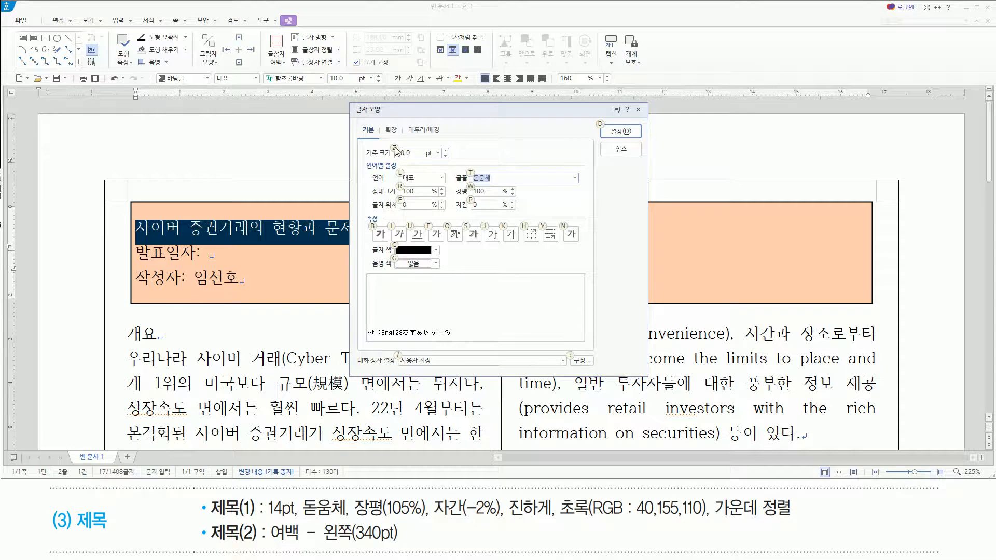
key(alt)
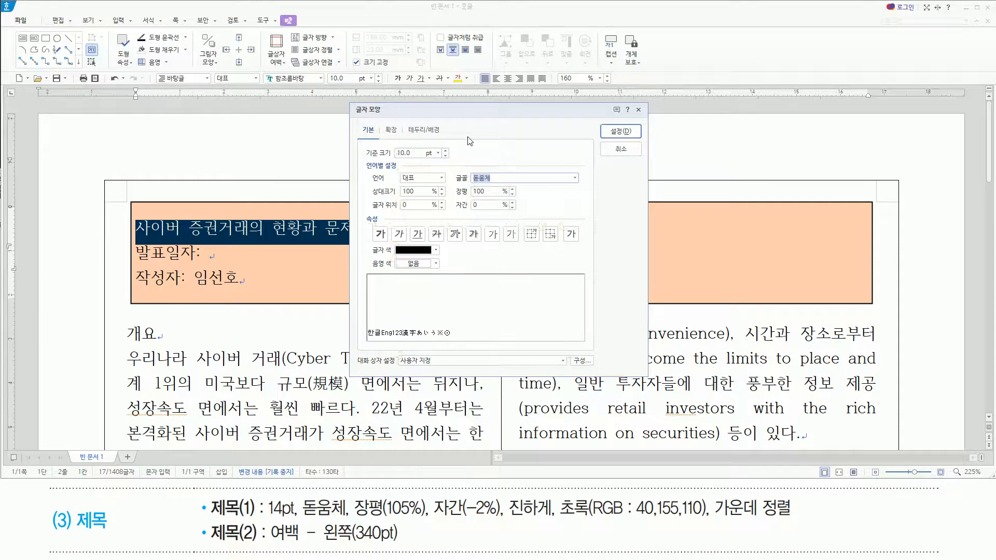
key(alt+z)
text(14)
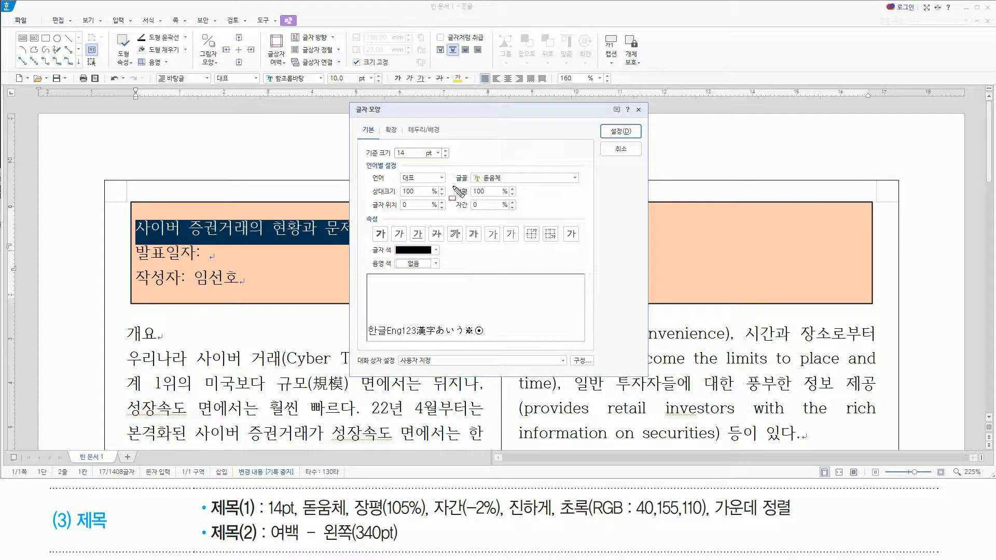
drag(452, 179, 524, 218)
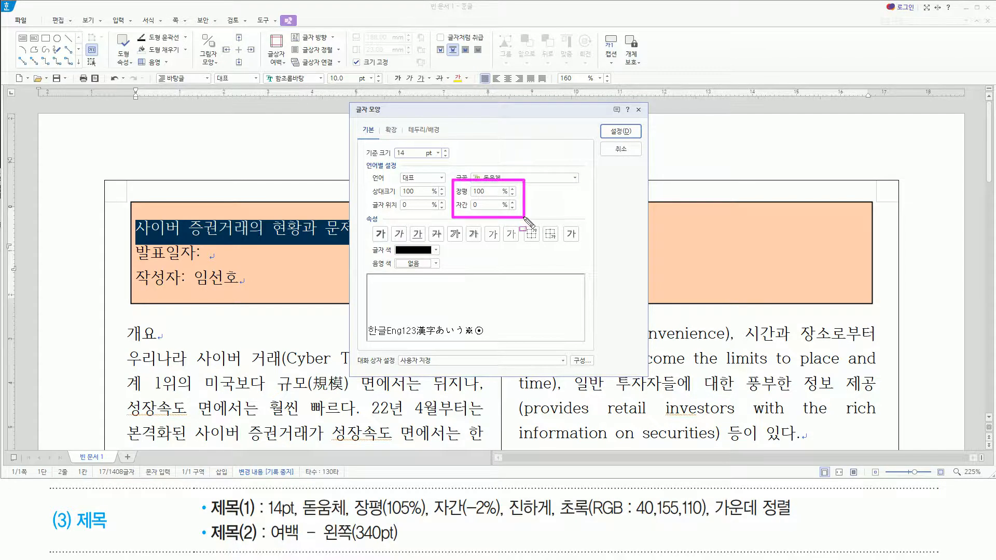
key(Escape)
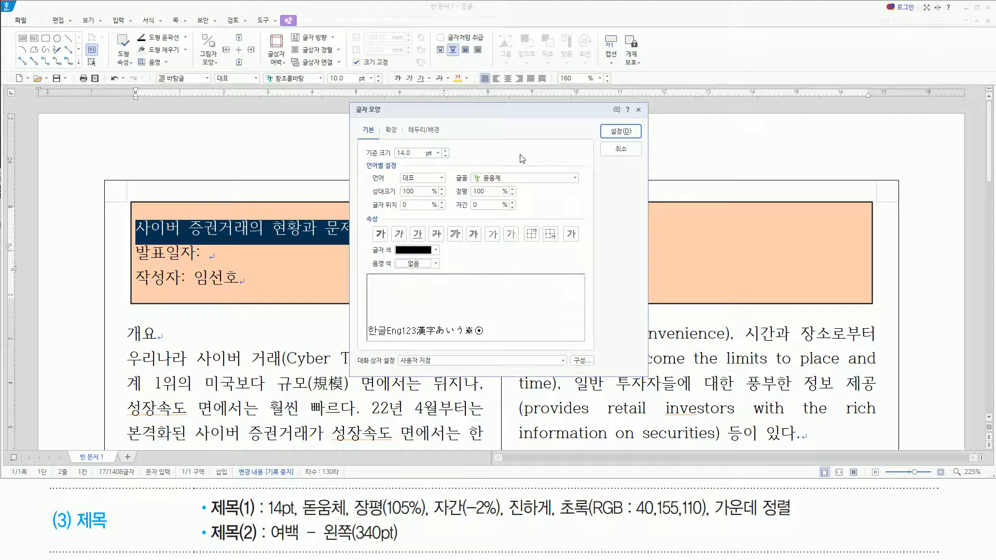
double_click(418, 153)
key(alt)
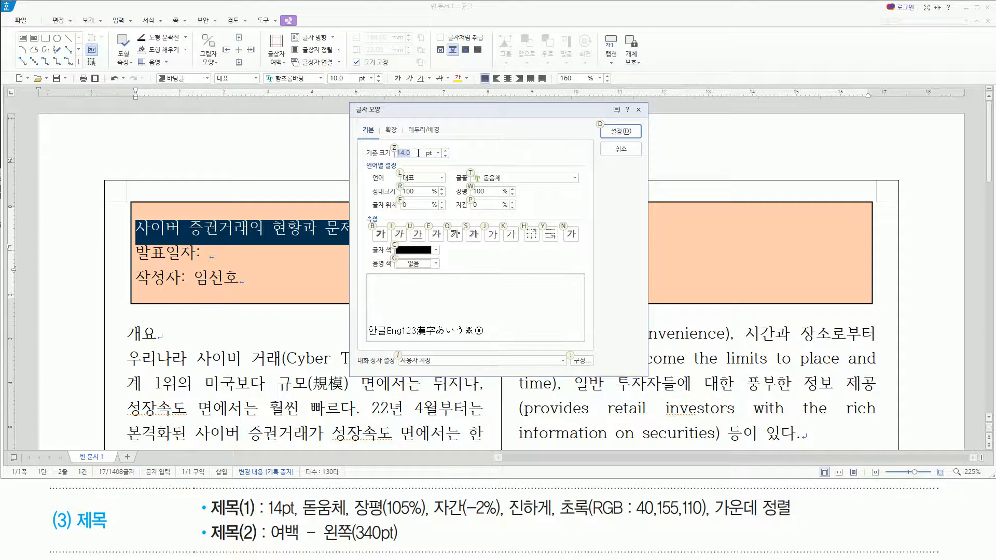
key(alt+w)
text(105)
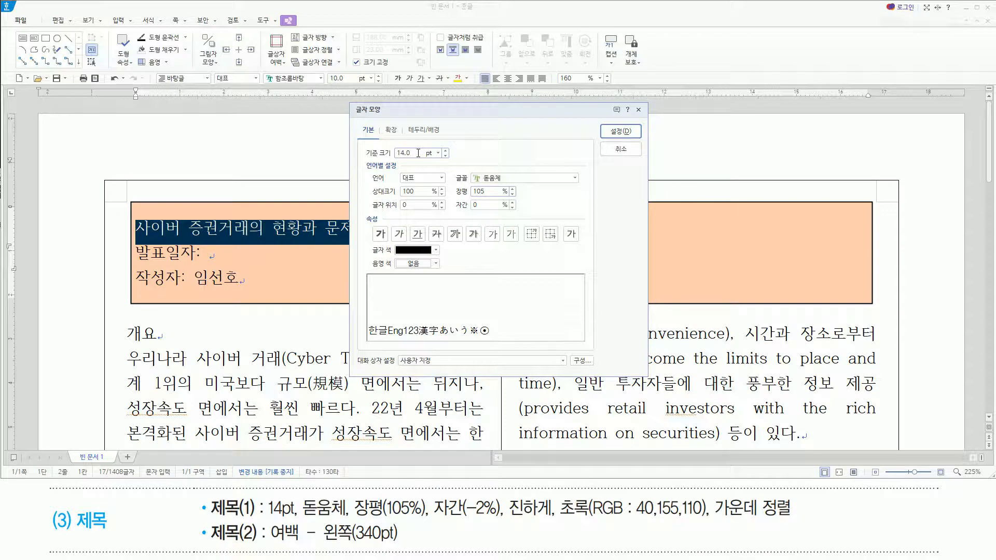
key(alt)
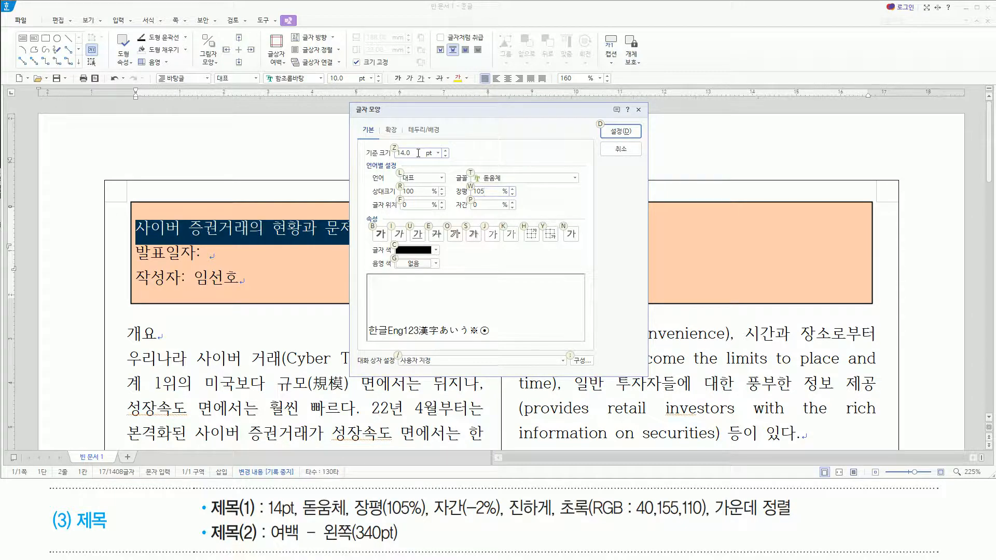
text(p-2)
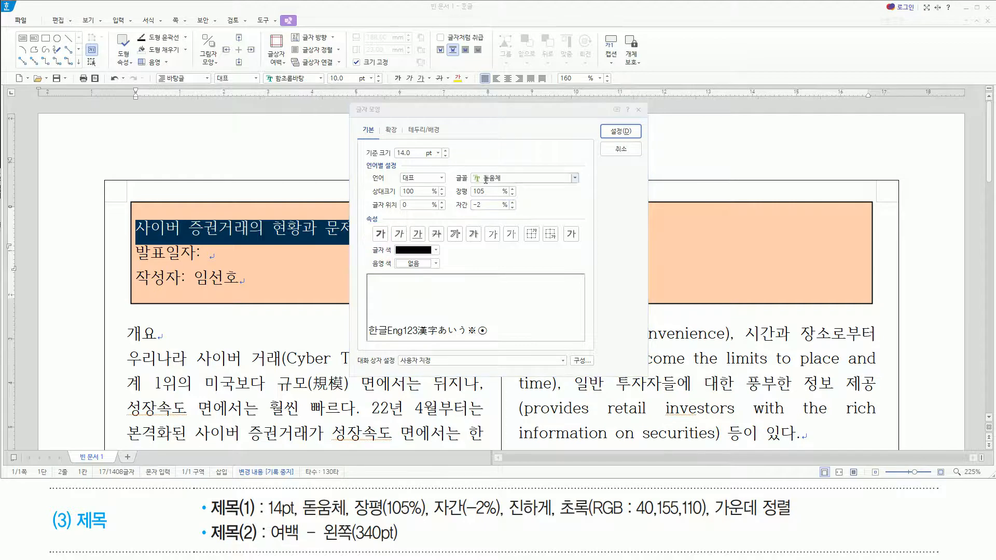
key(alt)
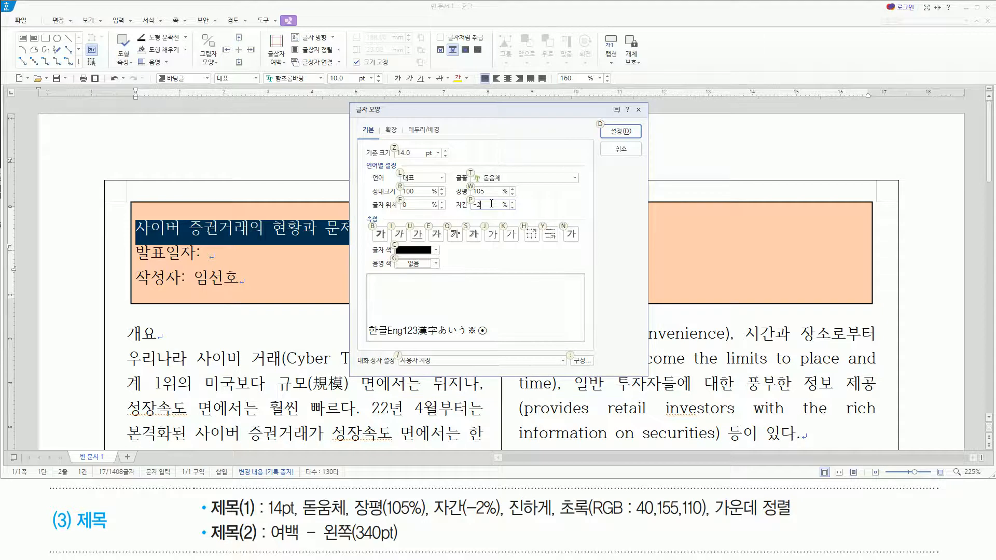
key(b)
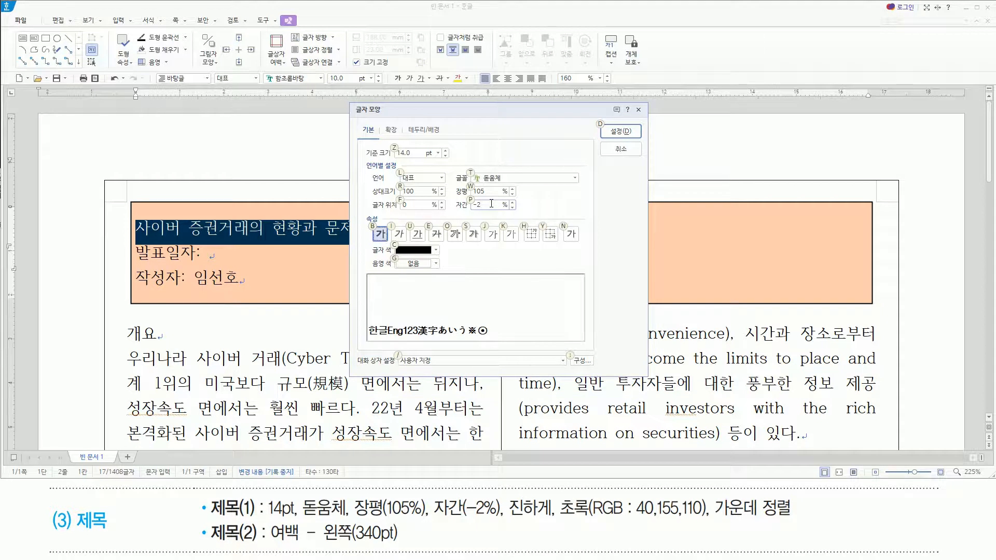
Colour the title green (RGB 40,155,110) from the 기본 palette and apply the character settings.
click(423, 250)
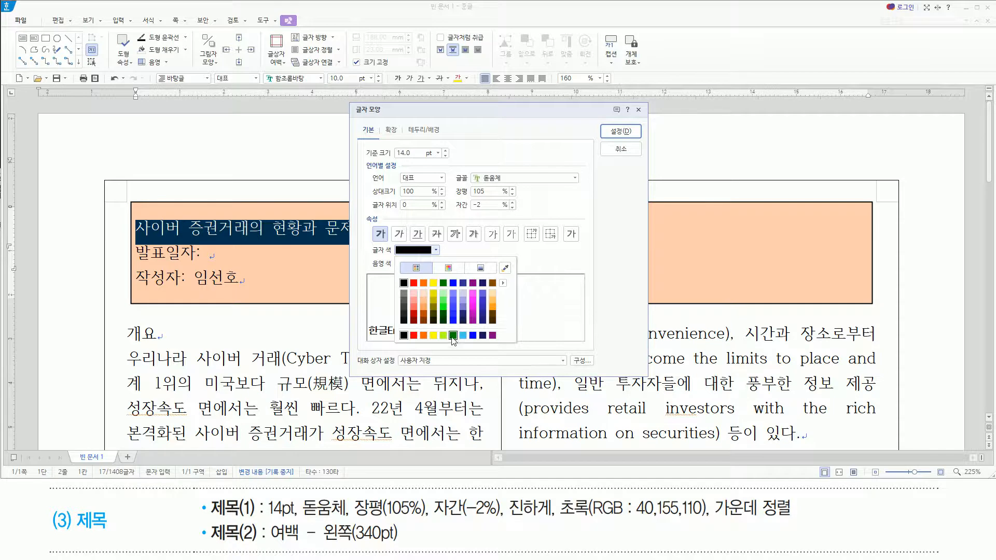
click(504, 284)
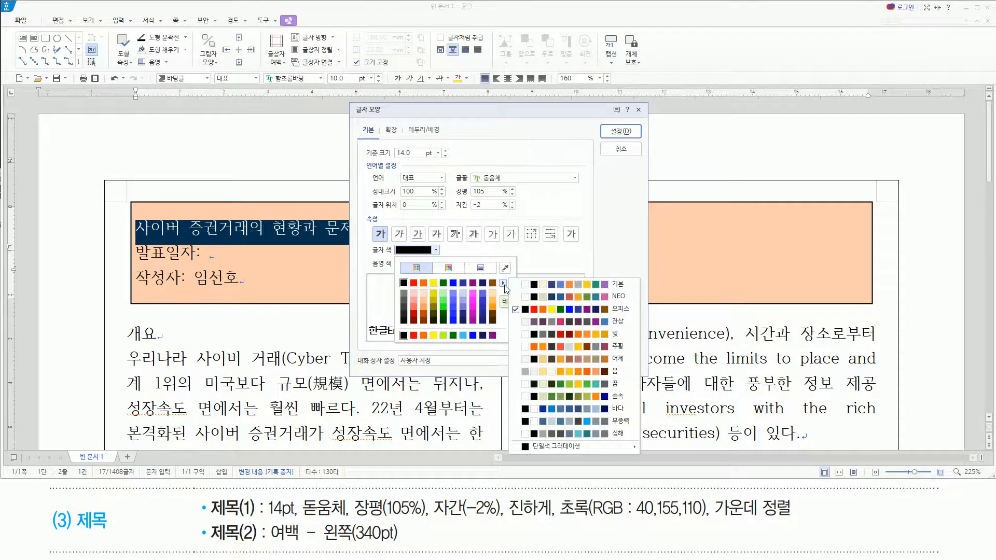
click(539, 285)
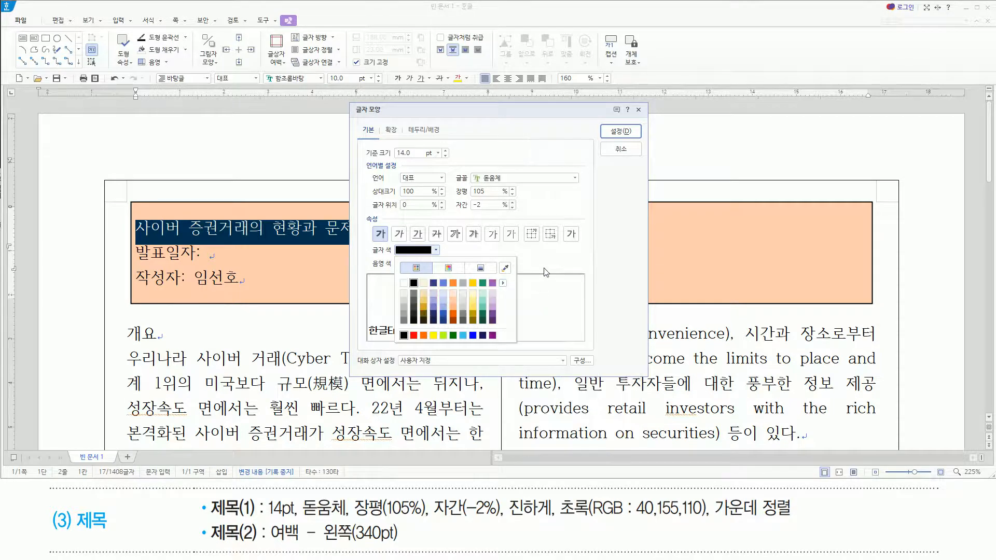
click(544, 261)
click(428, 253)
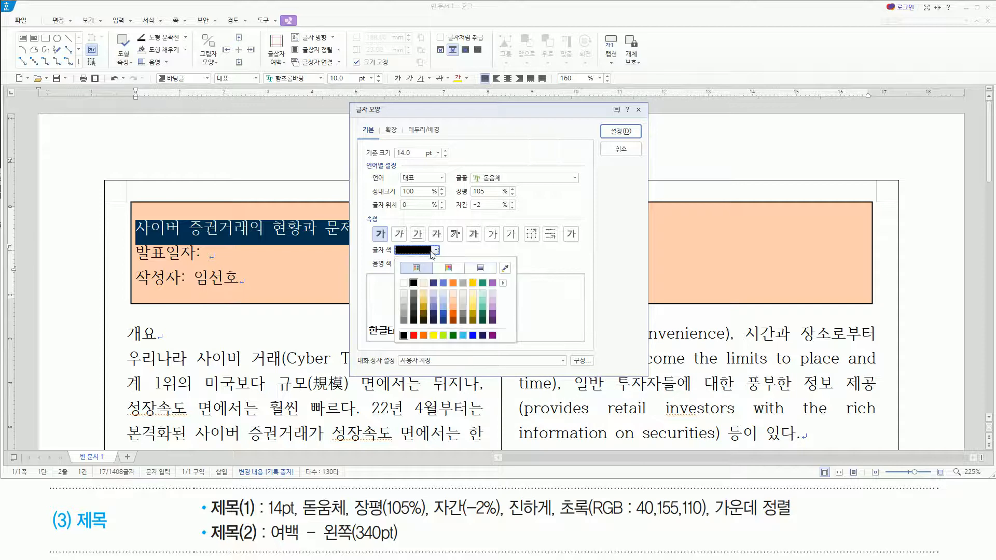
click(482, 284)
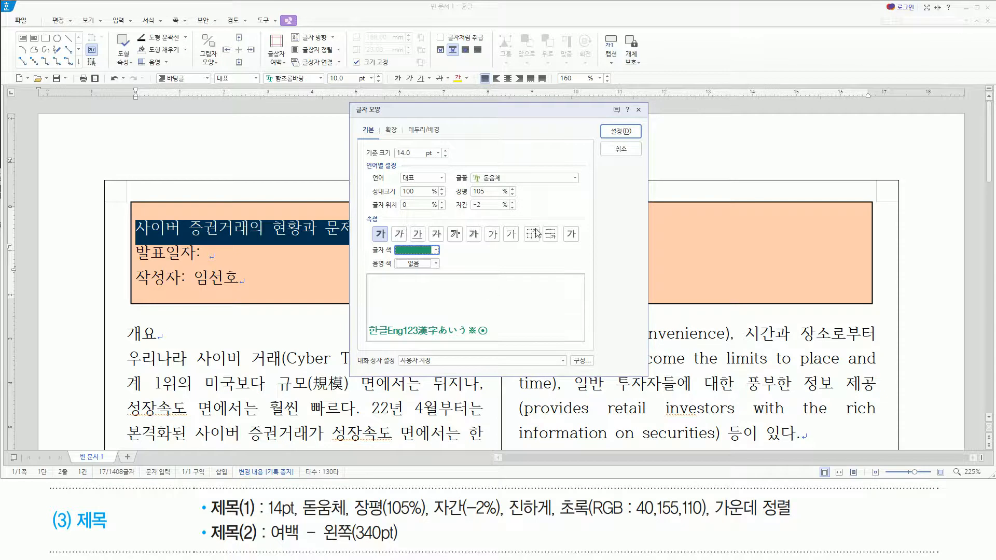
click(635, 132)
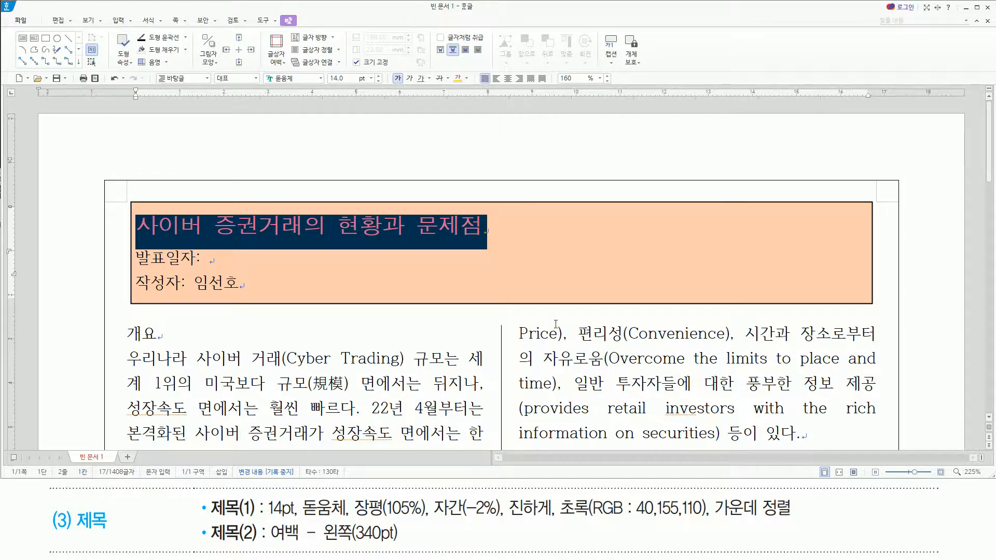
Centre-align the title and move down to the 발표일자 line.
key(ctrl+shift+c)
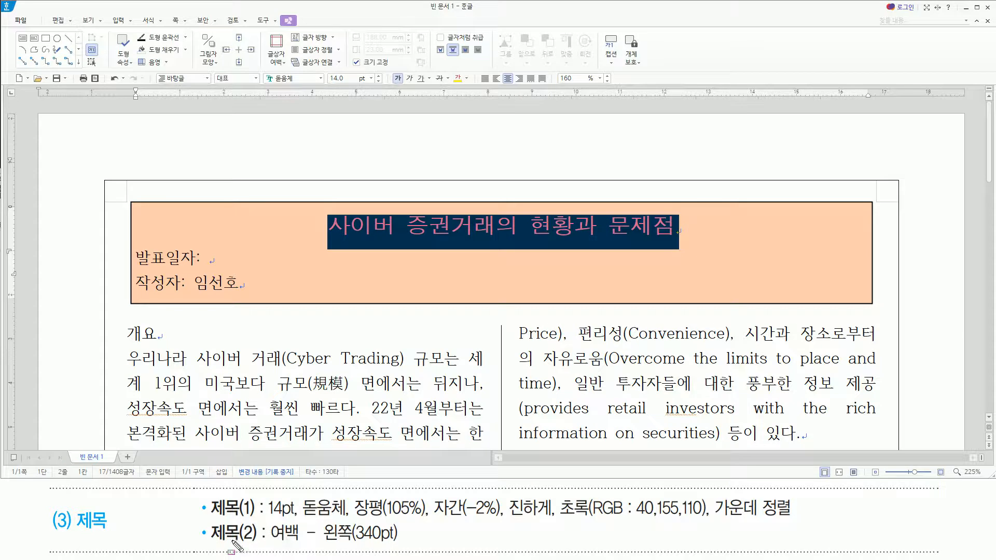
mouse_move(212, 543)
mouse_down()
mouse_move(405, 544)
mouse_move(404, 522)
mouse_up()
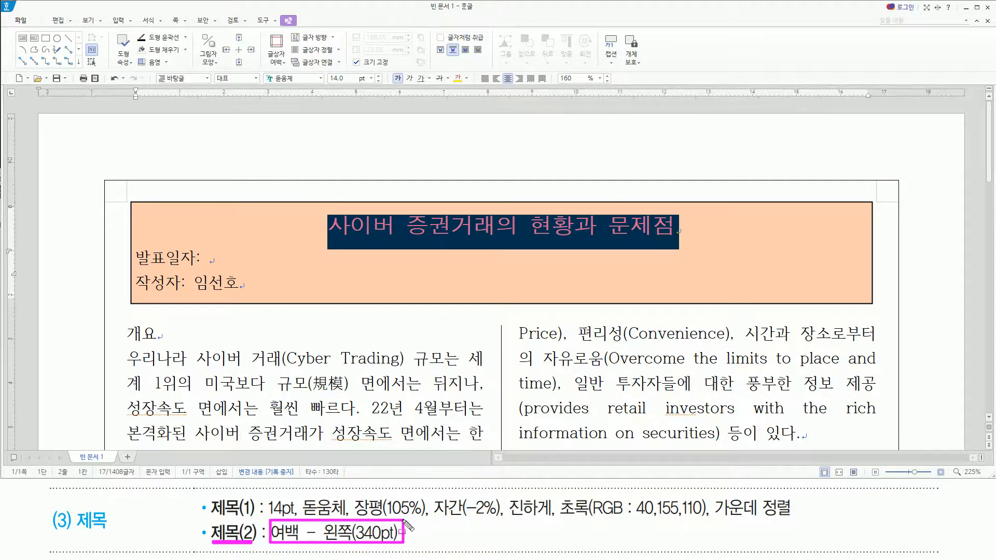
key(Escape)
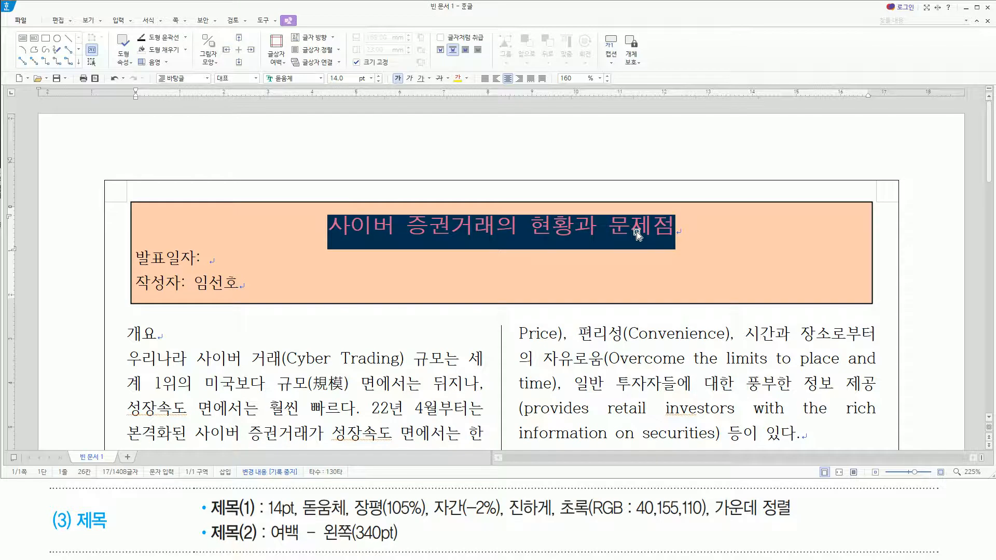
key(Down)
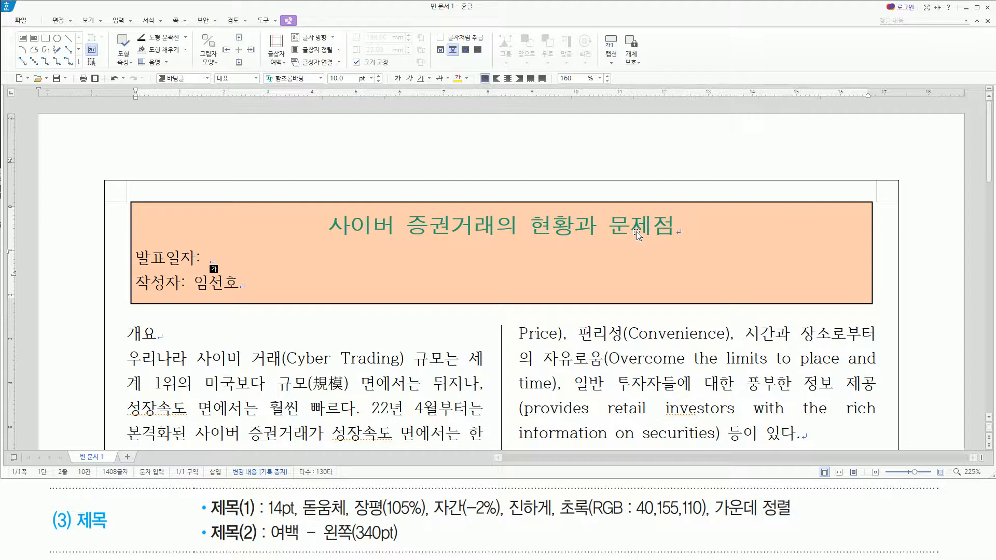
Select the date and author lines and give them a 340 pt left margin in Paragraph Shape.
key(shift+Down)
key(shift+End)
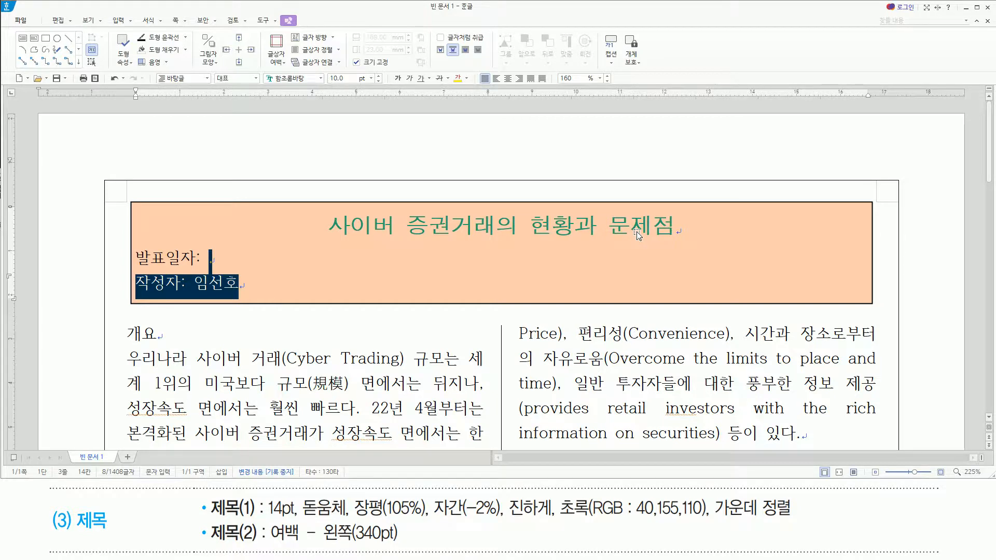
key(alt+t)
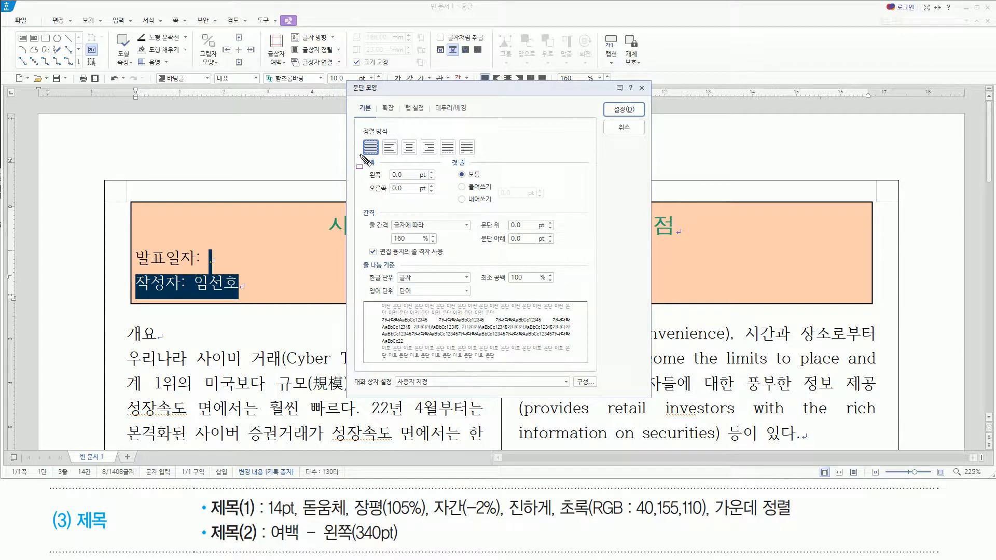
drag(356, 157, 440, 184)
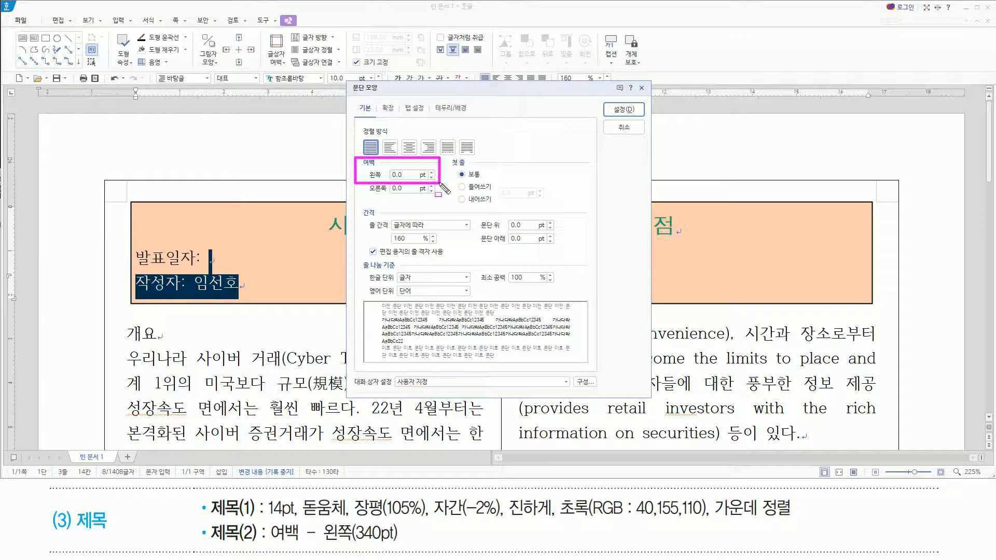
key(Escape)
key(alt)
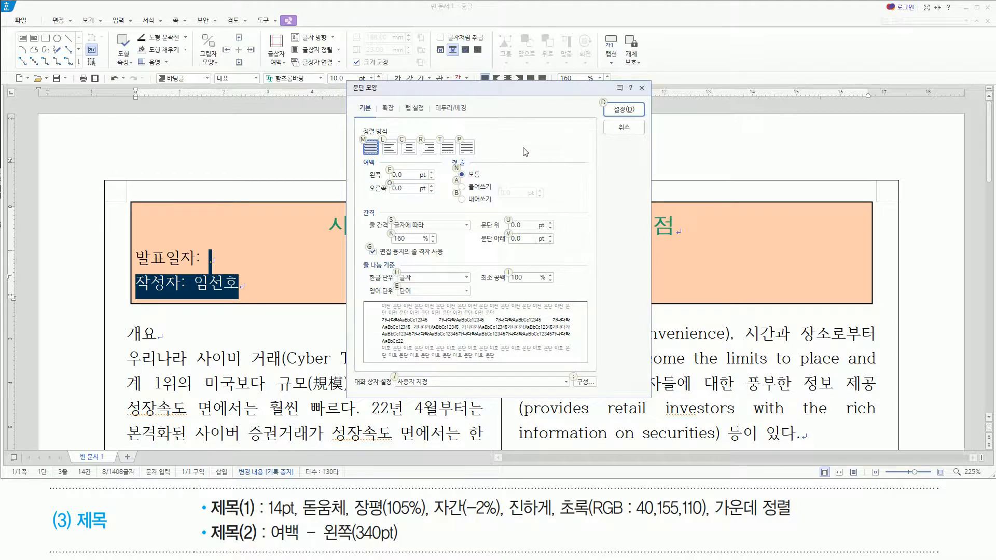
text(f)
text(340)
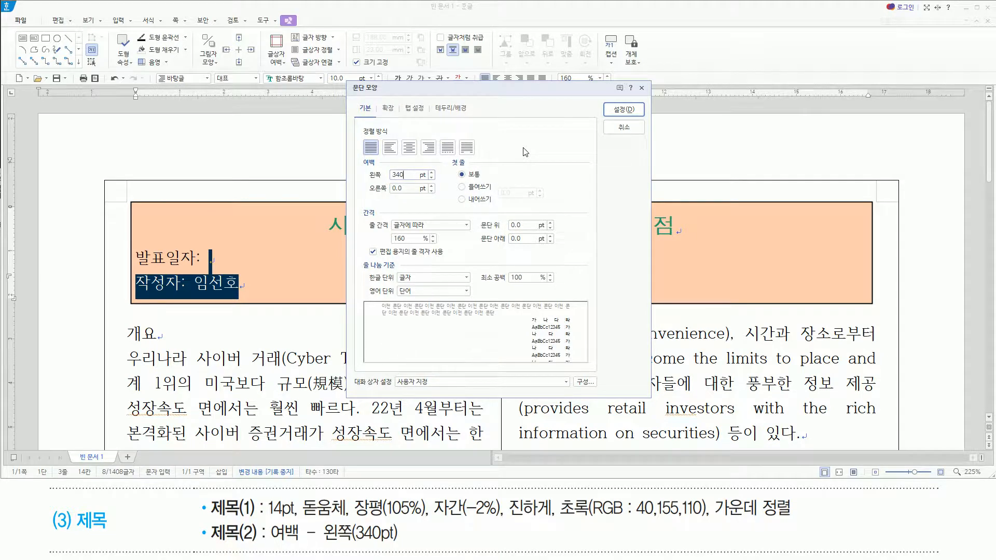
key(Return)
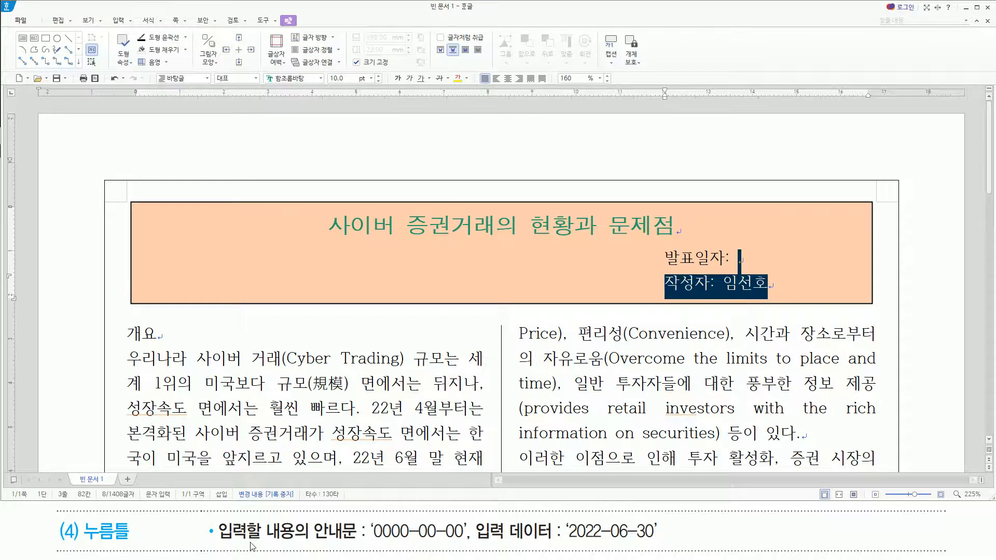
drag(218, 545, 668, 543)
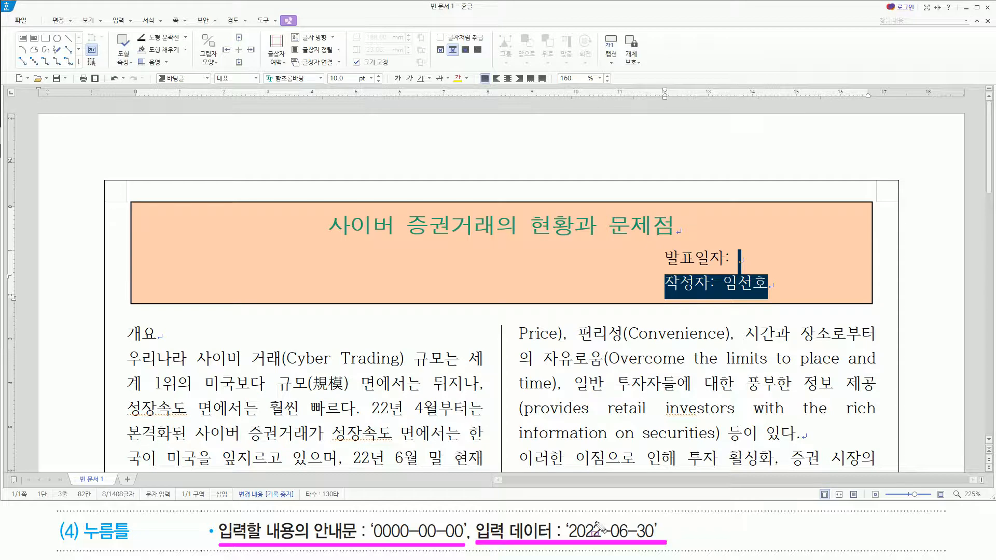
key(Escape)
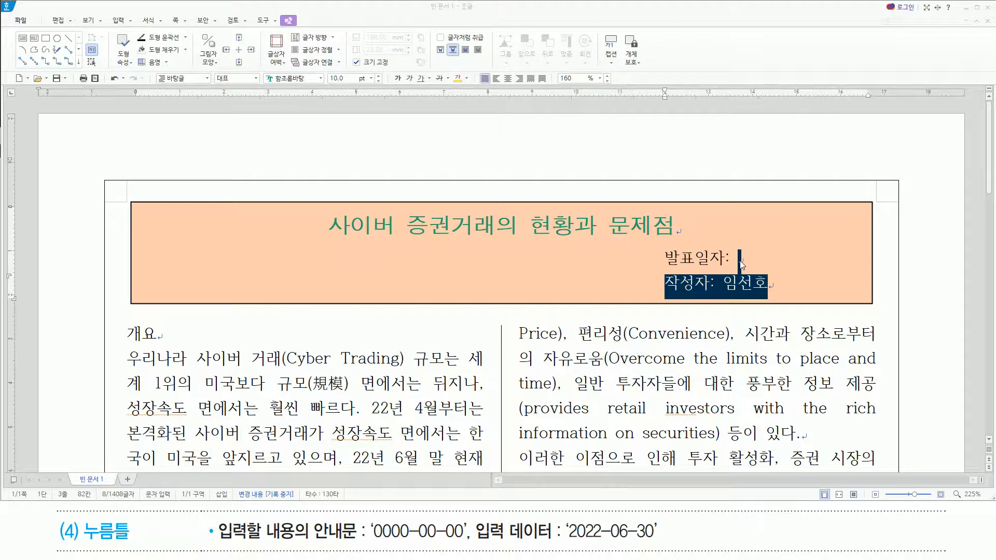
click(740, 262)
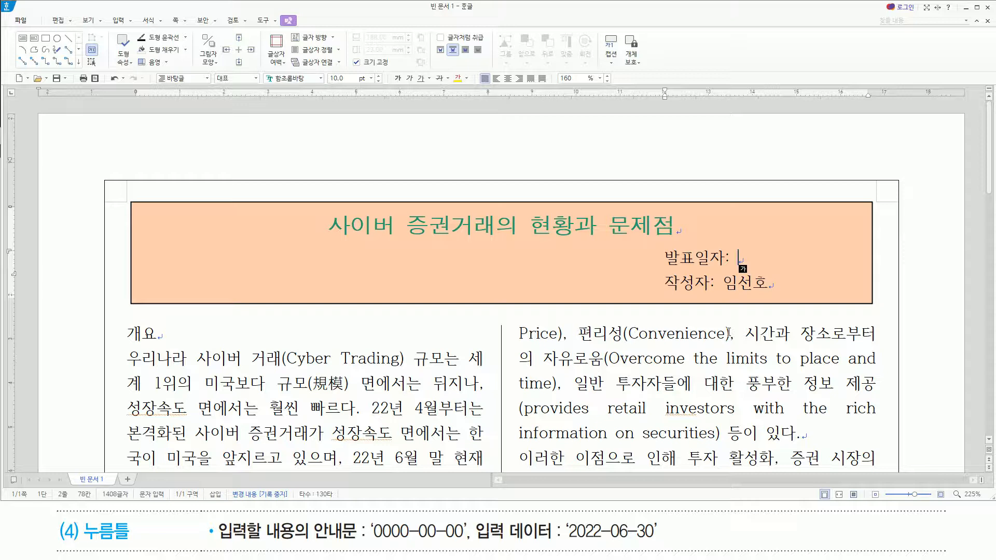
Insert a 누름틀 fill-in field with guide text 0000-00-00 after 발표일자:.
key(ctrl+k)
key(e)
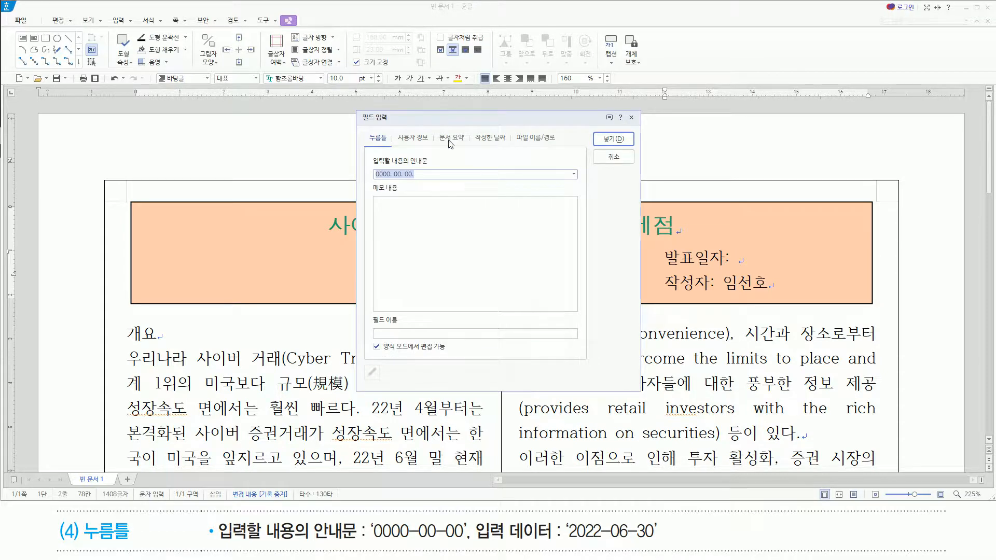
key(ctrl+shift+d)
mouse_move(369, 153)
mouse_down()
mouse_move(383, 175)
mouse_move(434, 182)
mouse_up()
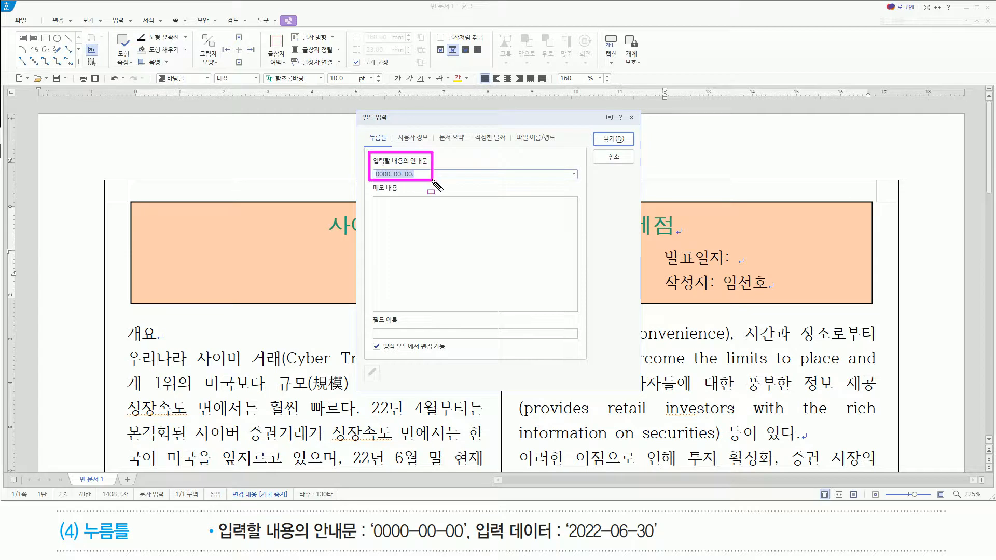
key(Escape)
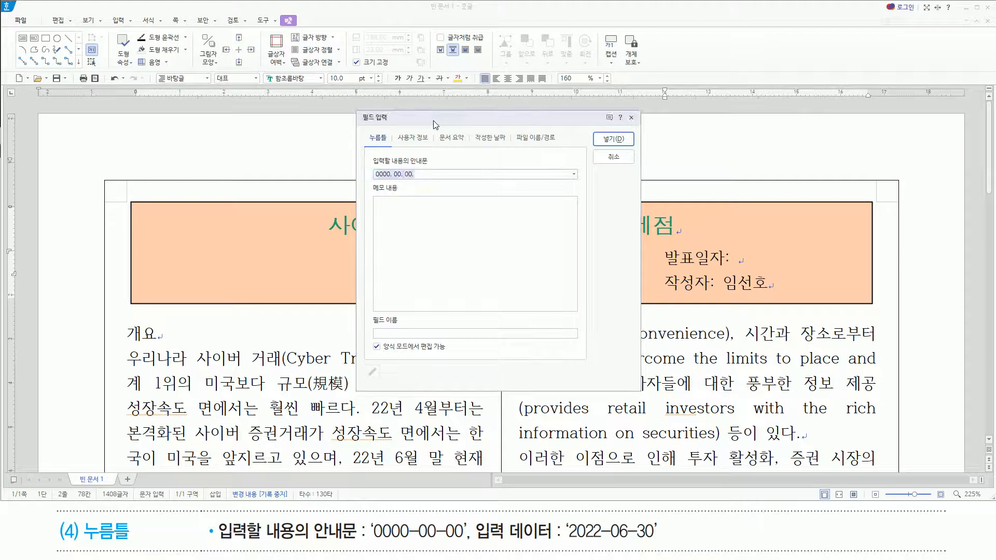
text(0000-00-)
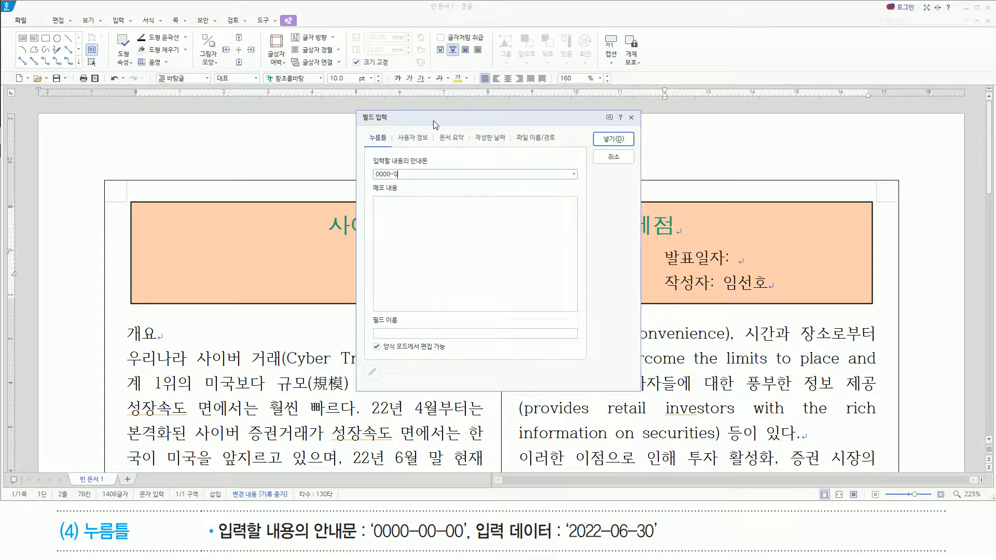
text(00)
key(Return)
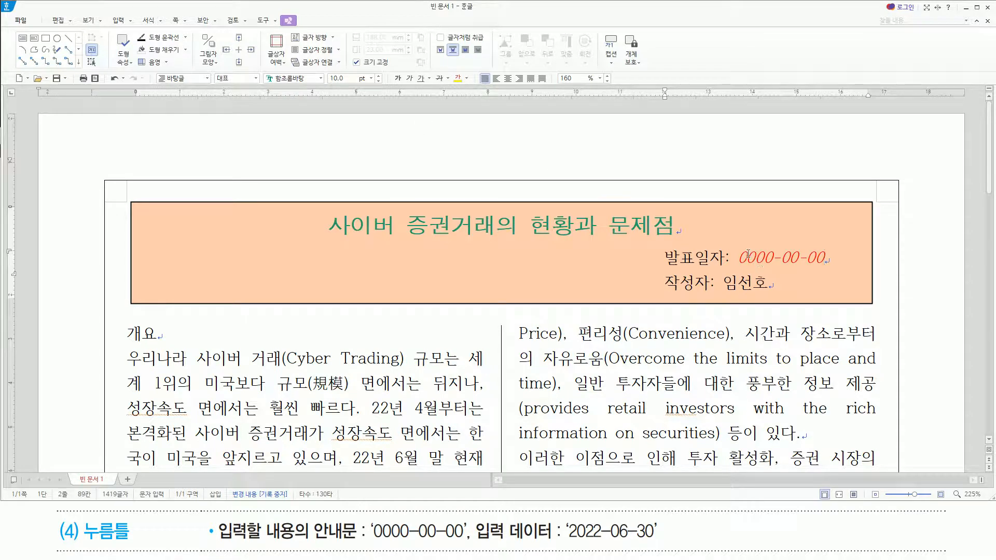
Enter 2022-06-30 into the date field and move the cursor out of it.
click(826, 259)
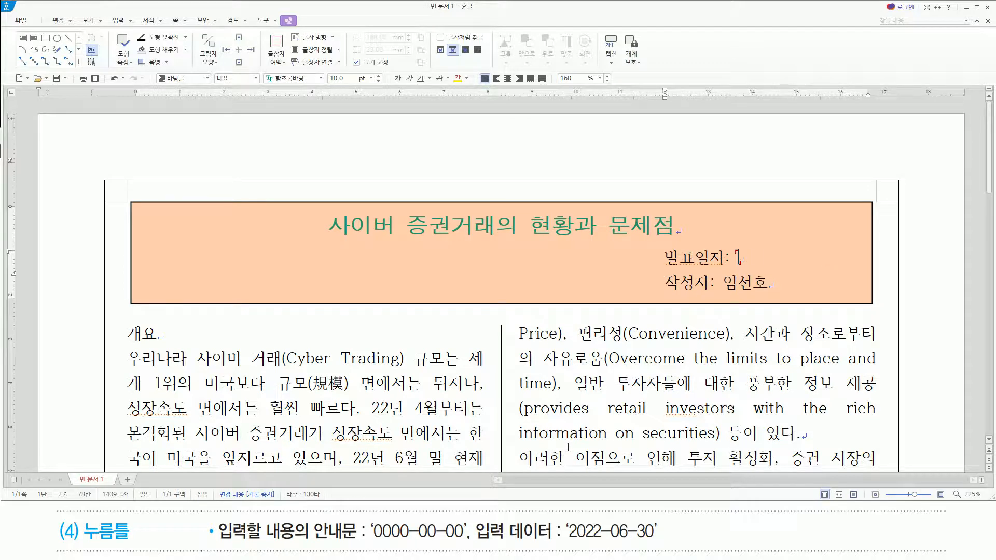
text(2022-06-30)
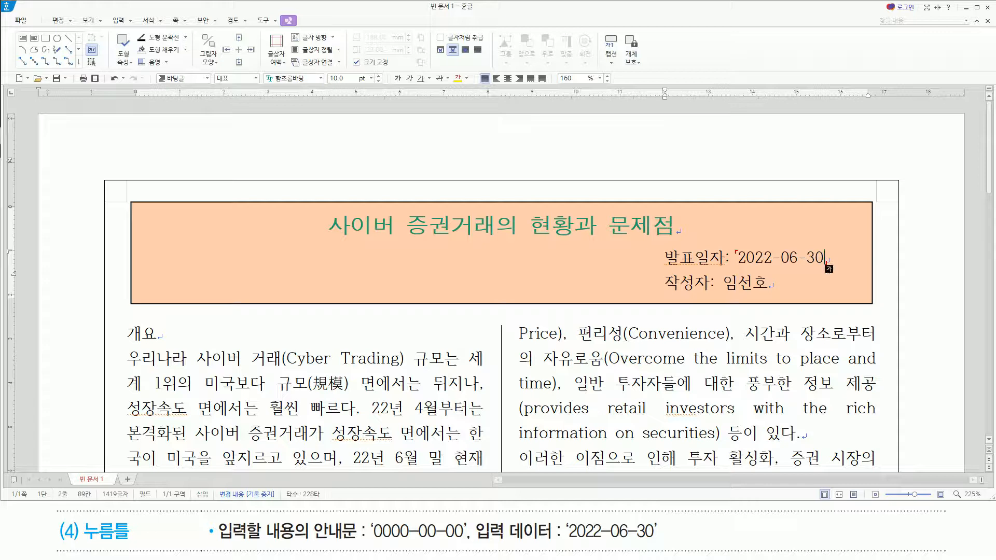
click(769, 282)
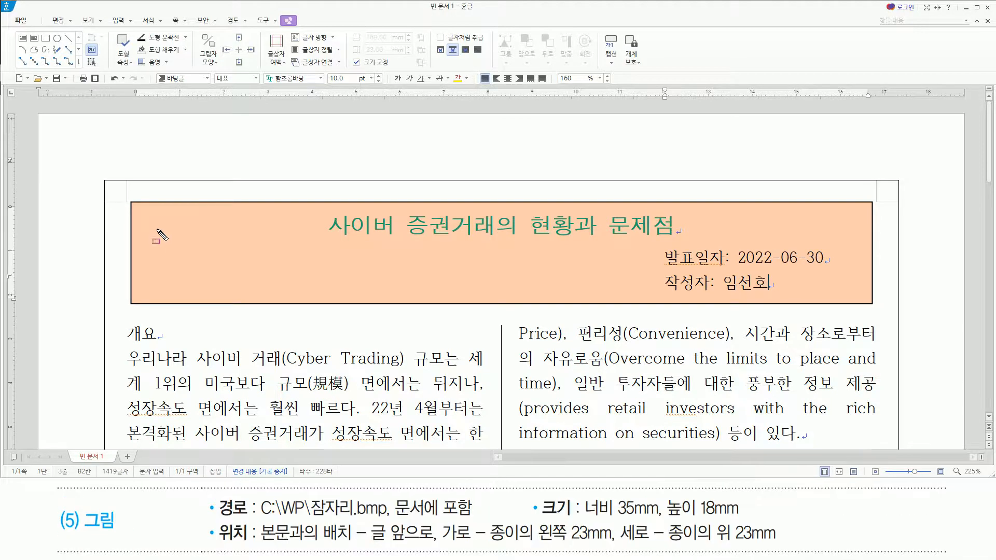
drag(156, 227, 254, 286)
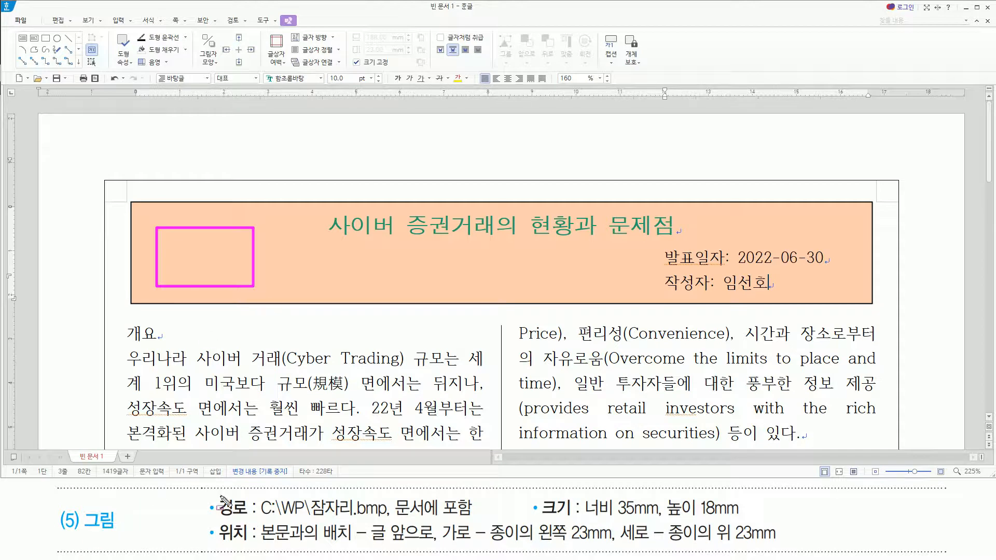
Open the 그림 넣기 (Insert Picture) file browser with Ctrl+N,I.
drag(216, 517, 468, 517)
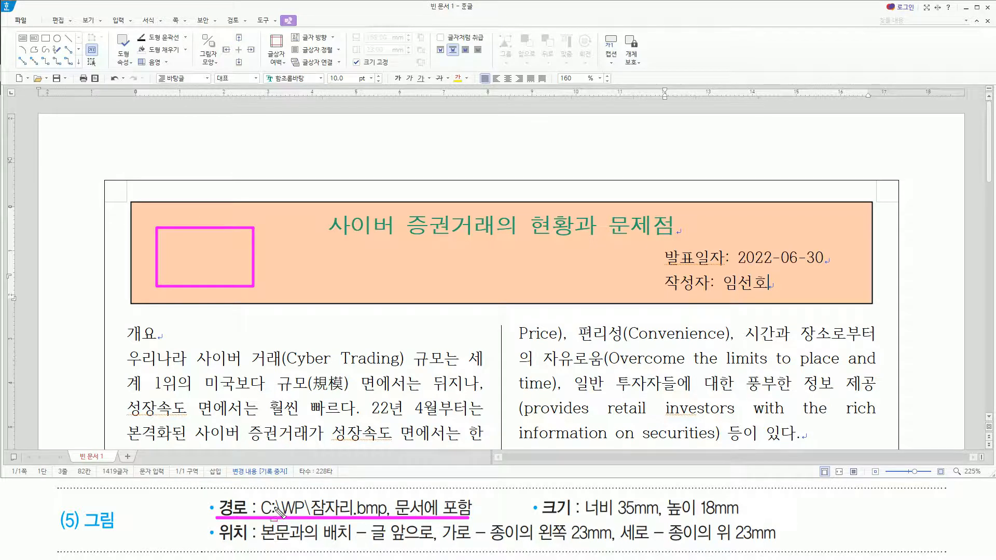
drag(280, 510, 303, 509)
mouse_move(310, 490)
mouse_down()
mouse_move(342, 515)
mouse_move(389, 518)
mouse_up()
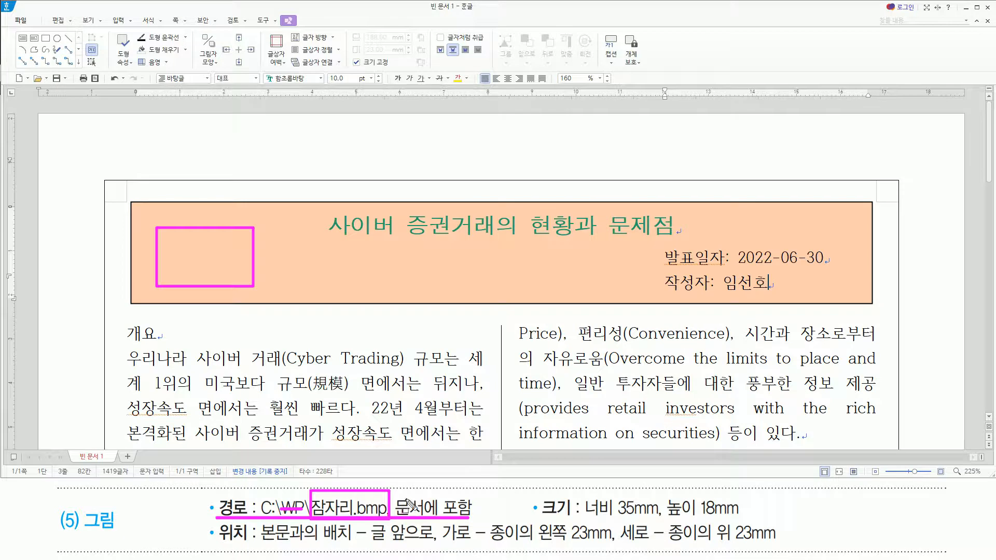
mouse_move(392, 493)
mouse_down()
mouse_move(401, 508)
mouse_move(473, 519)
mouse_up()
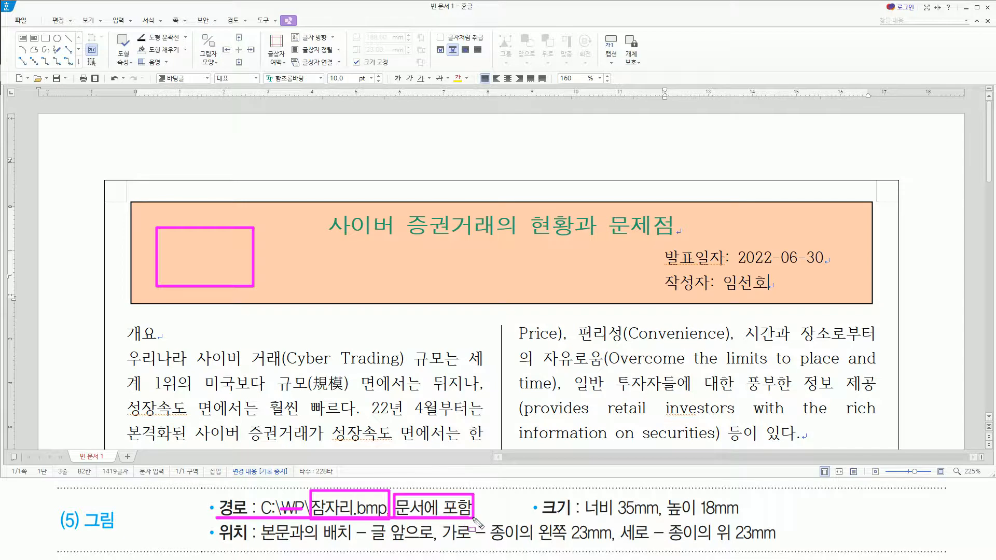
key(Escape)
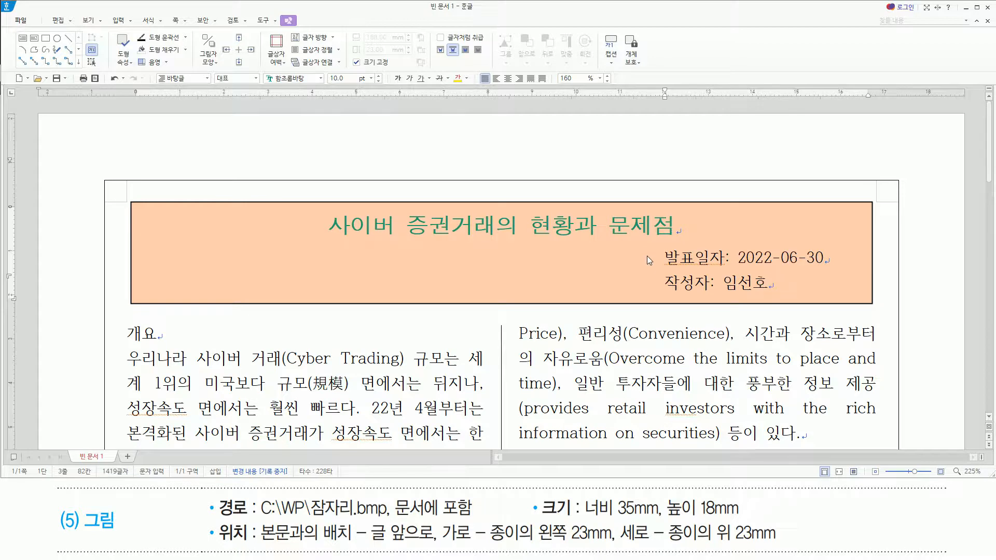
key(ctrl+n)
key(i)
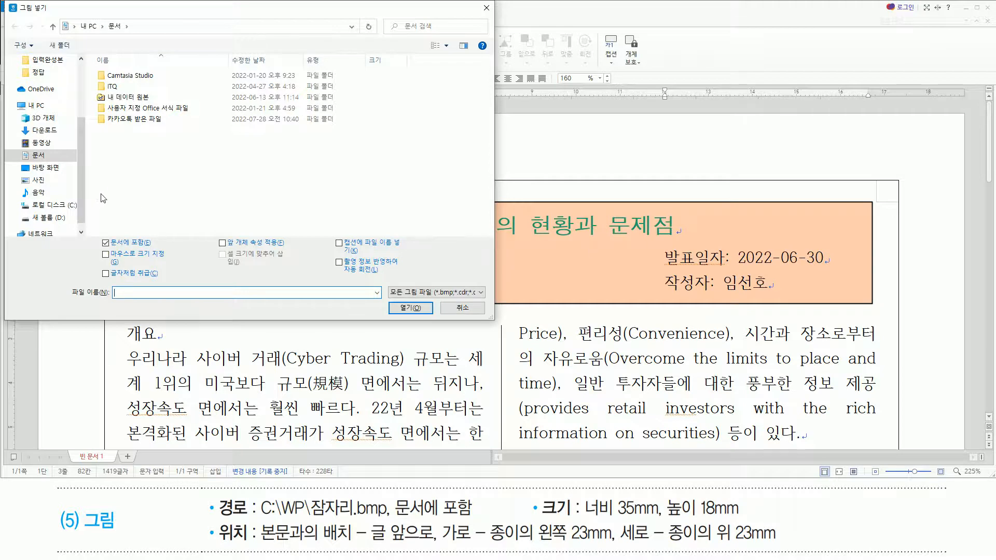
Insert 잠자리.bmp from C:\길벗워드실기\그림, embedded in the document.
click(57, 207)
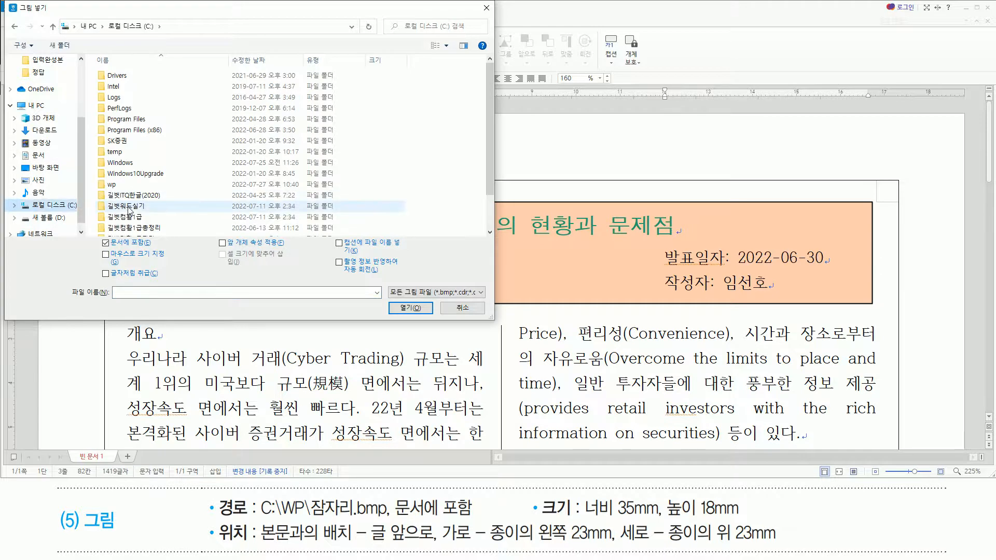
double_click(129, 208)
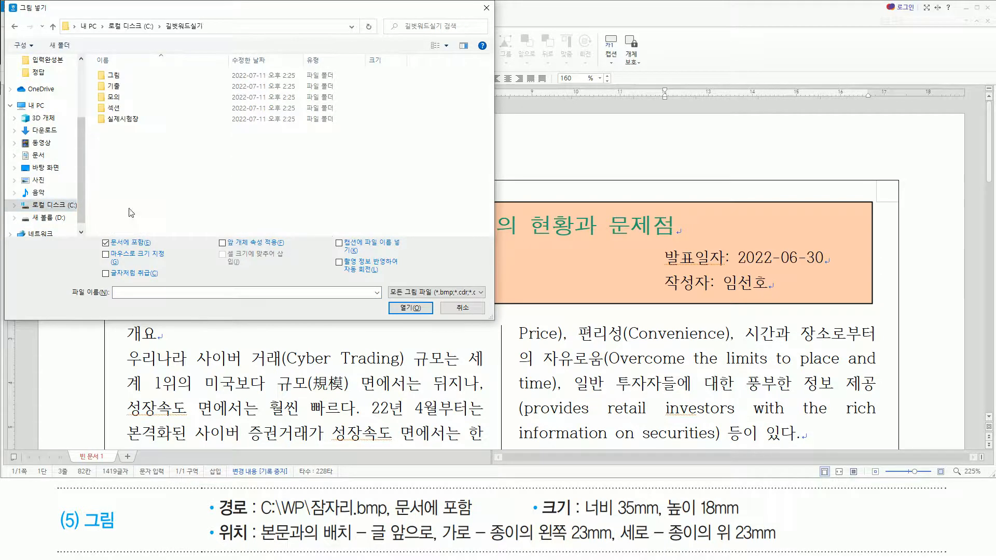
click(127, 80)
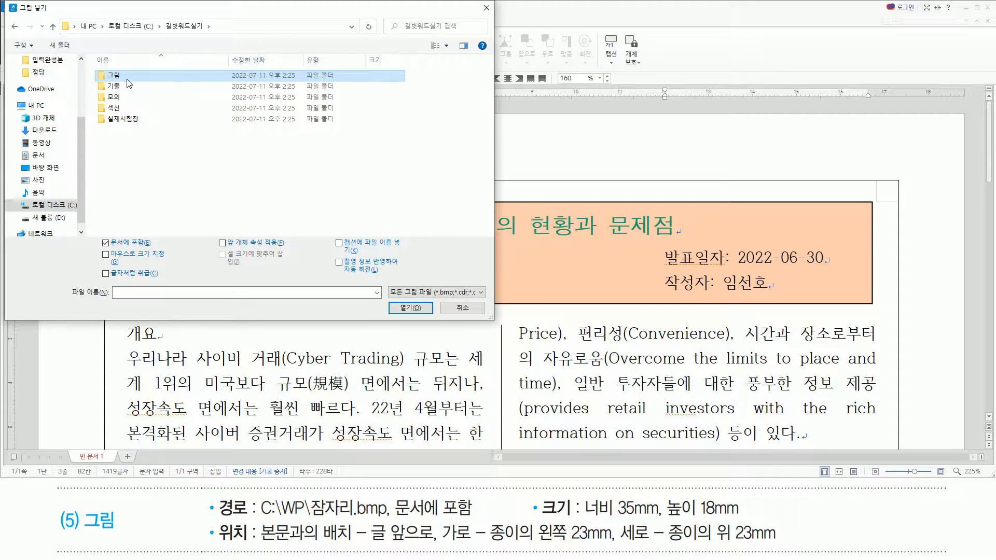
double_click(127, 79)
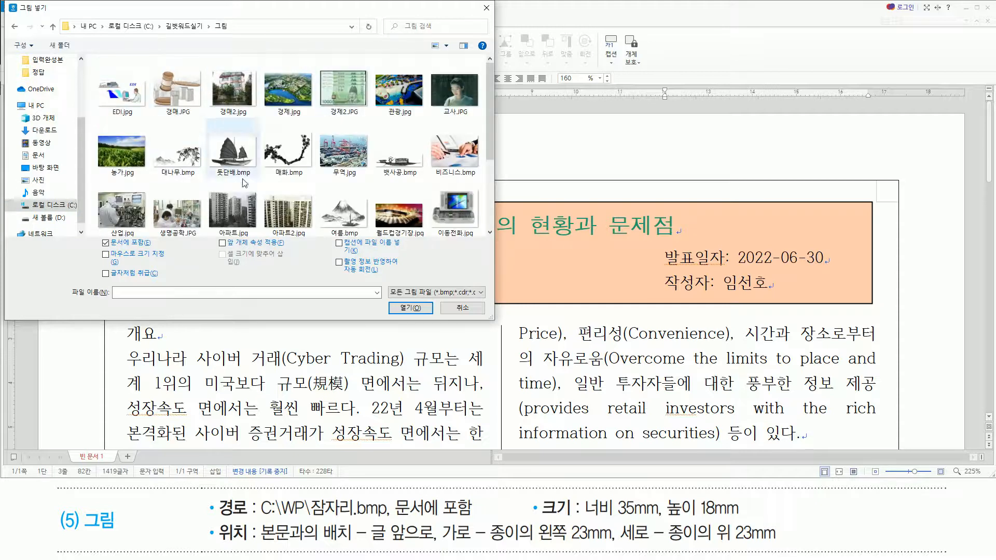
scroll(356, 192, down, 2)
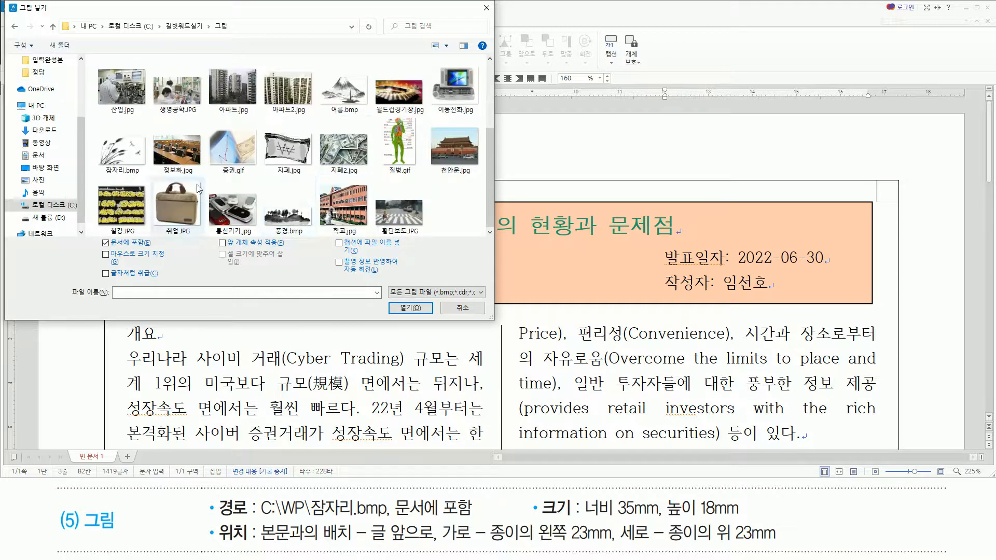
click(123, 155)
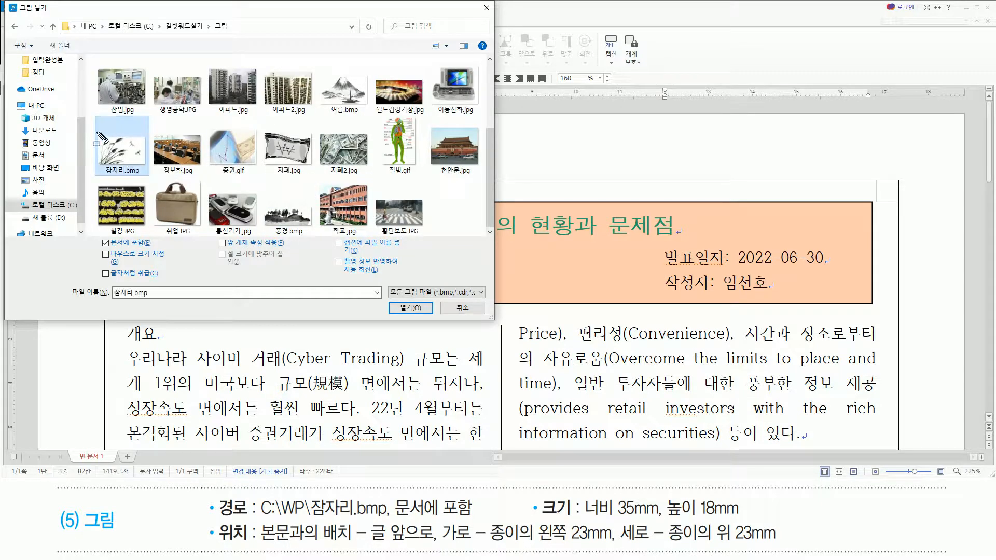
drag(95, 124, 148, 180)
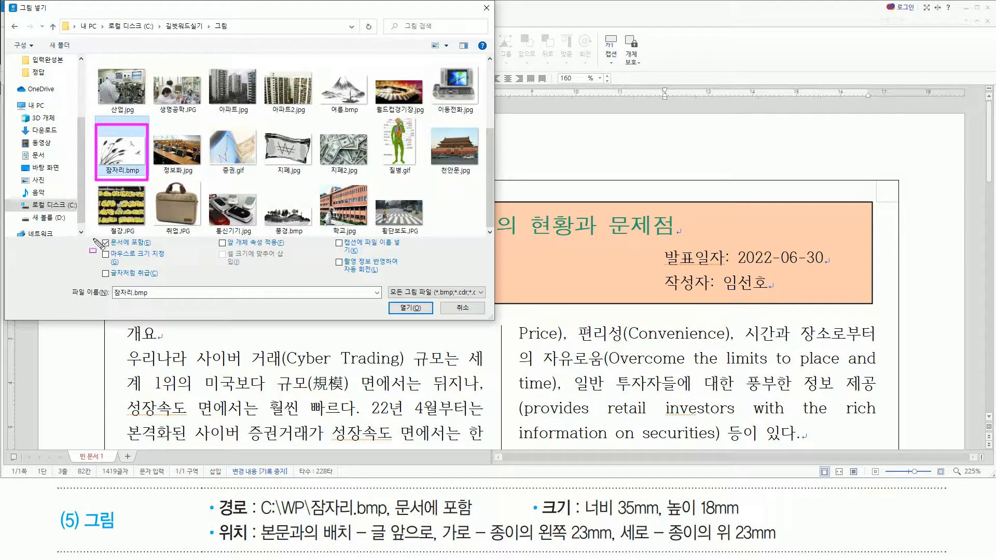
drag(99, 237, 152, 252)
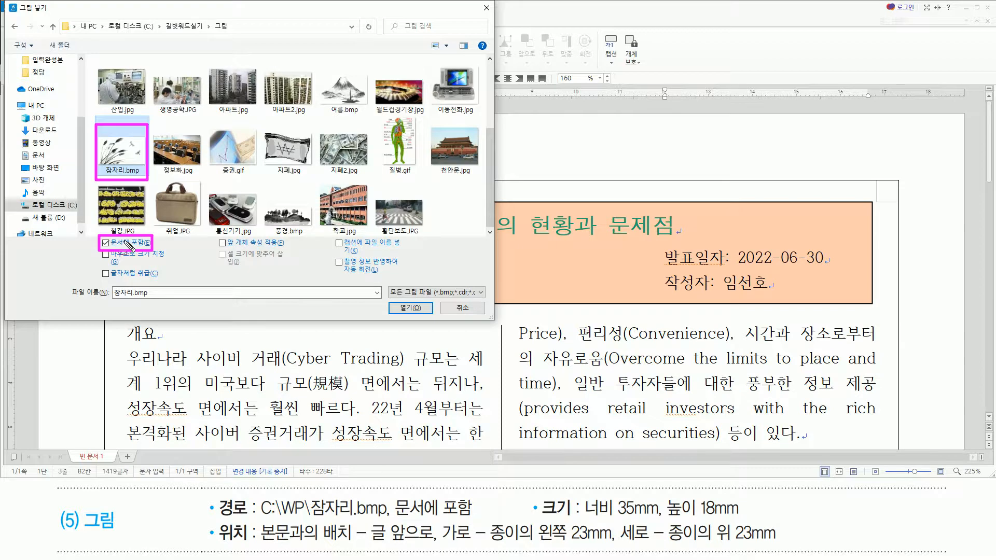
key(Escape)
click(399, 309)
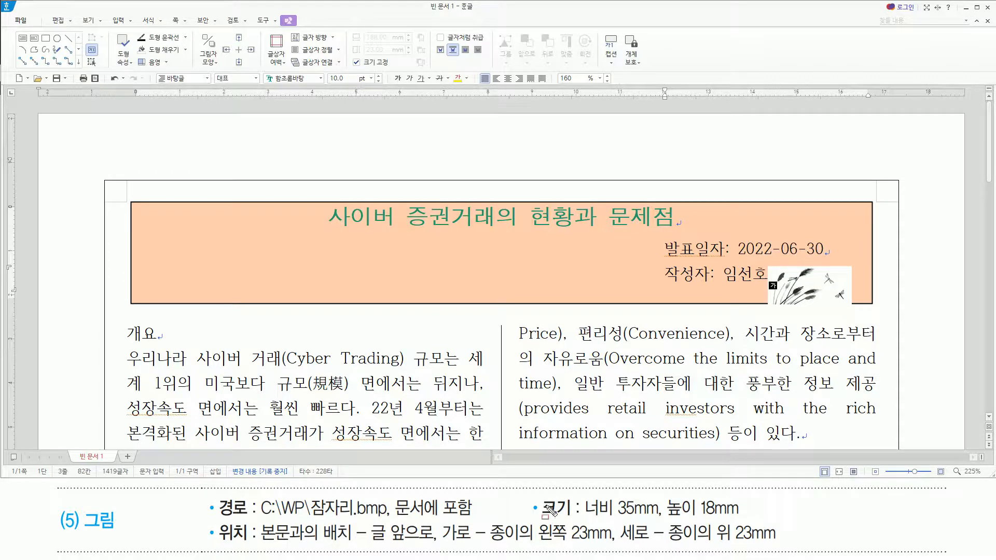
Select the inserted dragonfly picture beside the author line.
drag(538, 495, 574, 518)
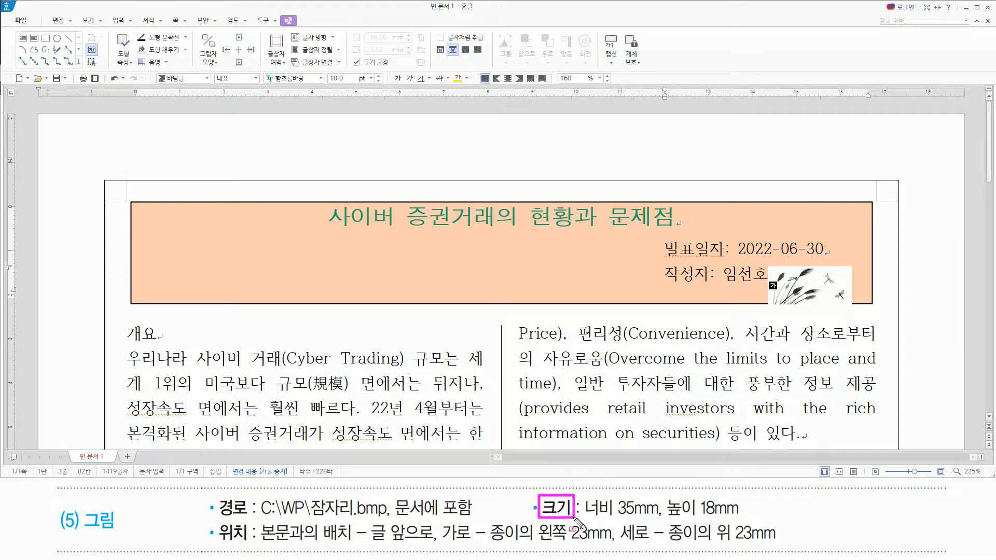
drag(214, 520, 250, 545)
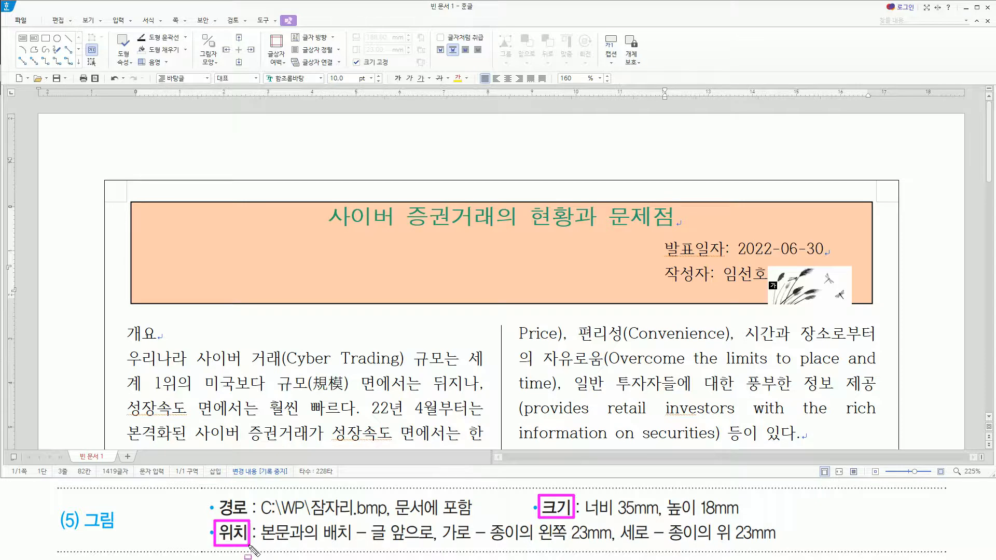
click(806, 280)
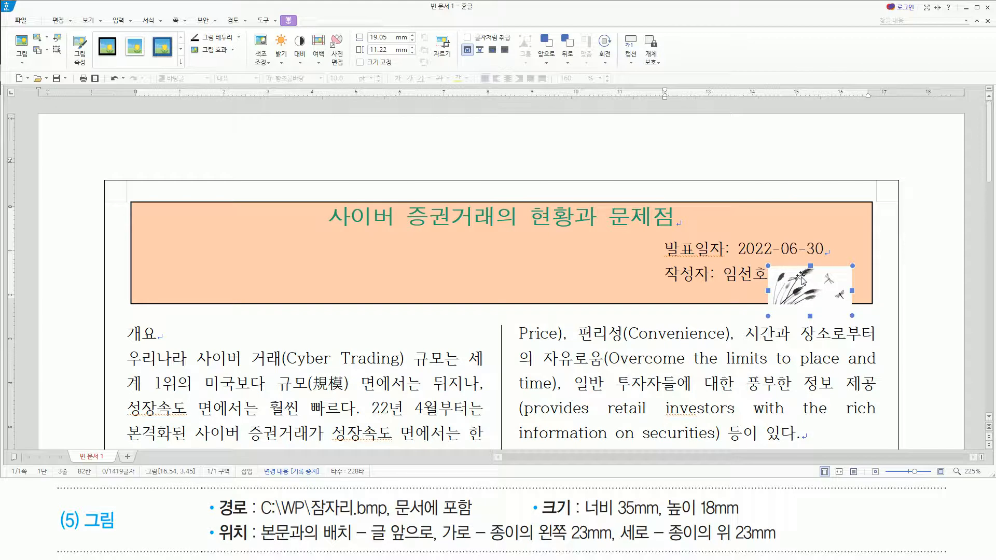
Open the dragonfly picture's properties and set width 35 mm, height 18 mm.
double_click(801, 280)
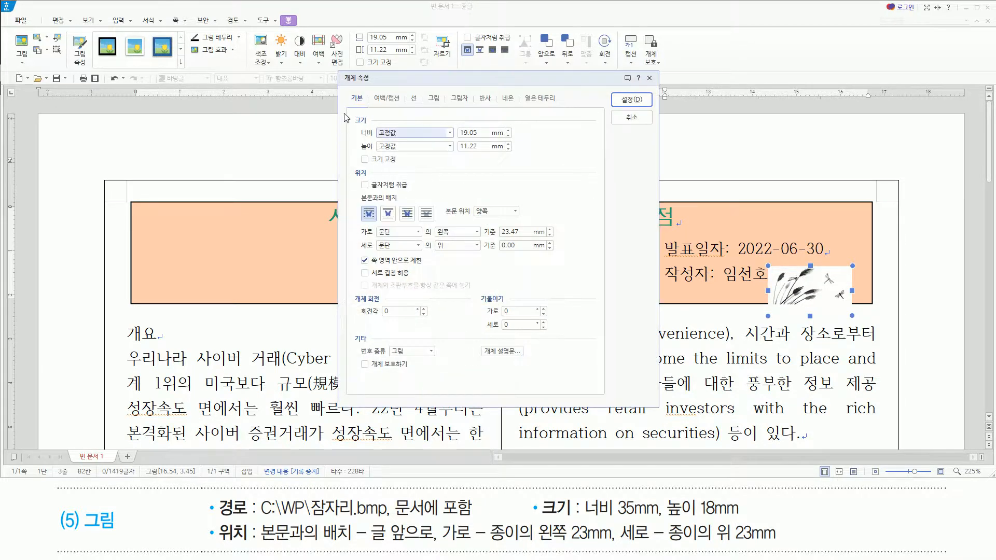
drag(338, 68, 657, 409)
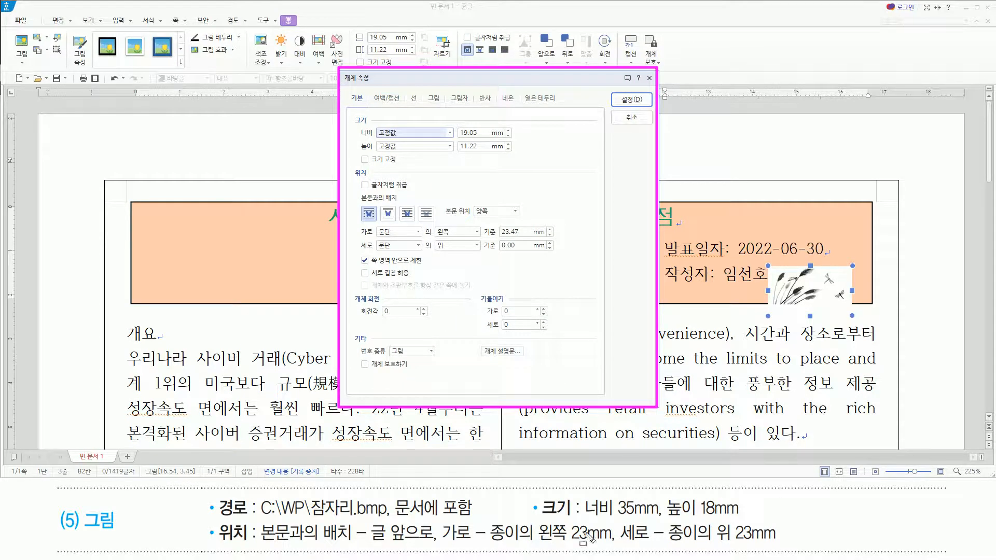
drag(537, 496, 758, 520)
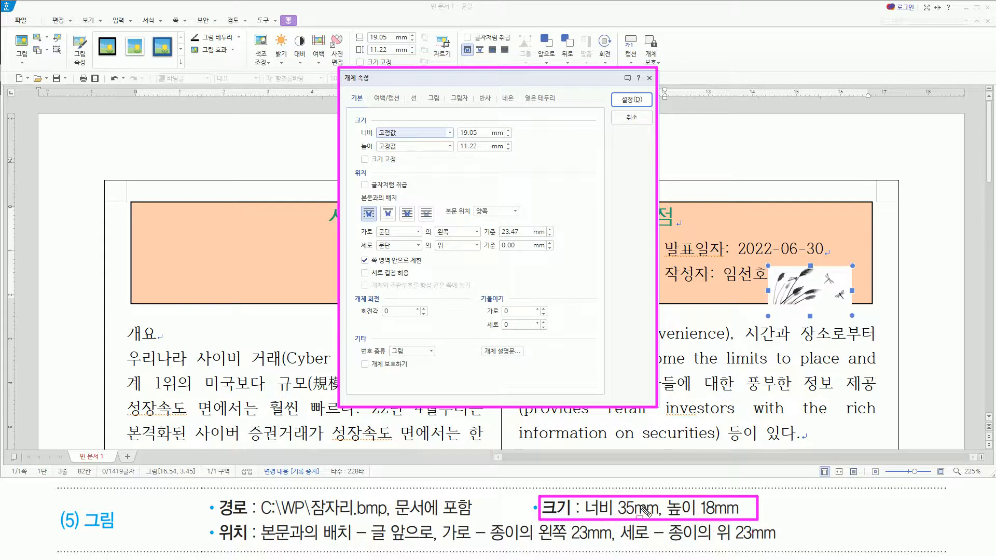
key(Escape)
key(Tab)
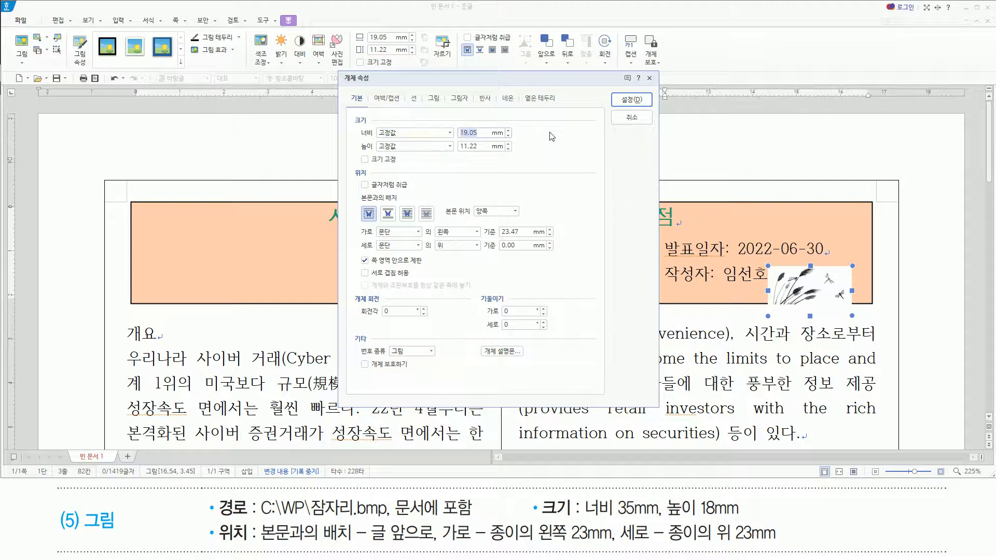
text(35)
key(Tab)
key(Tab)
text(1)
drag(346, 161, 570, 279)
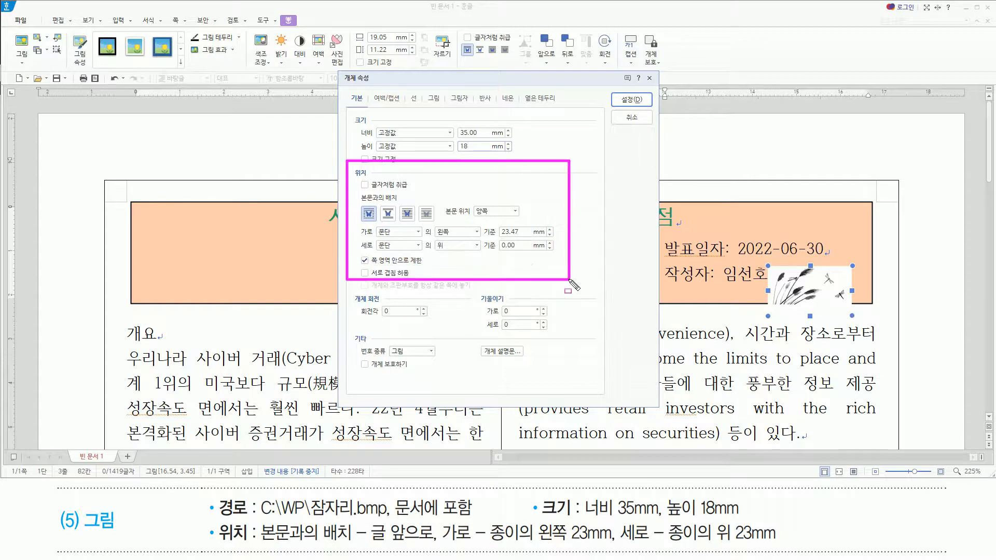
drag(259, 543, 437, 546)
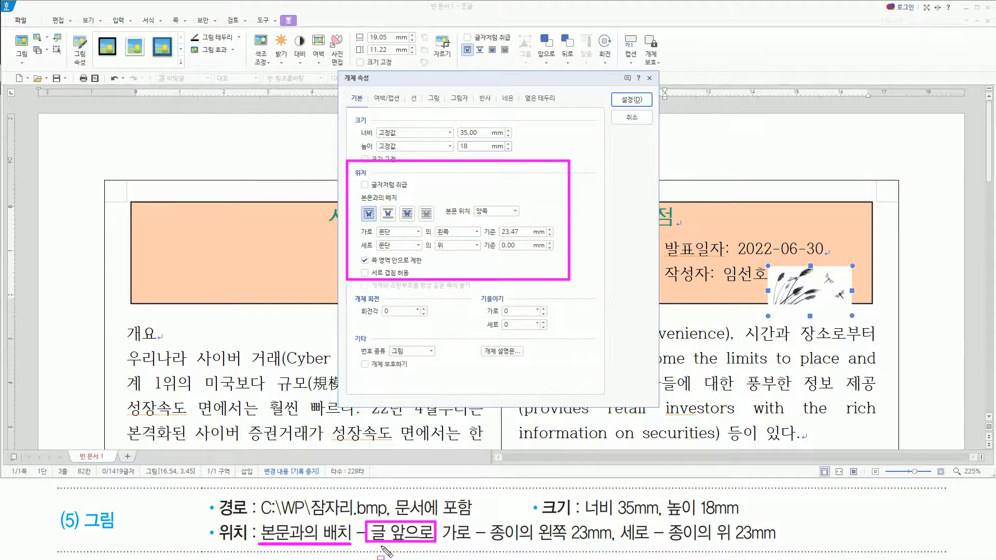
drag(402, 203, 412, 220)
drag(441, 543, 780, 542)
Put the picture in front of text, 23 mm from the paper's left edge.
key(Escape)
click(409, 214)
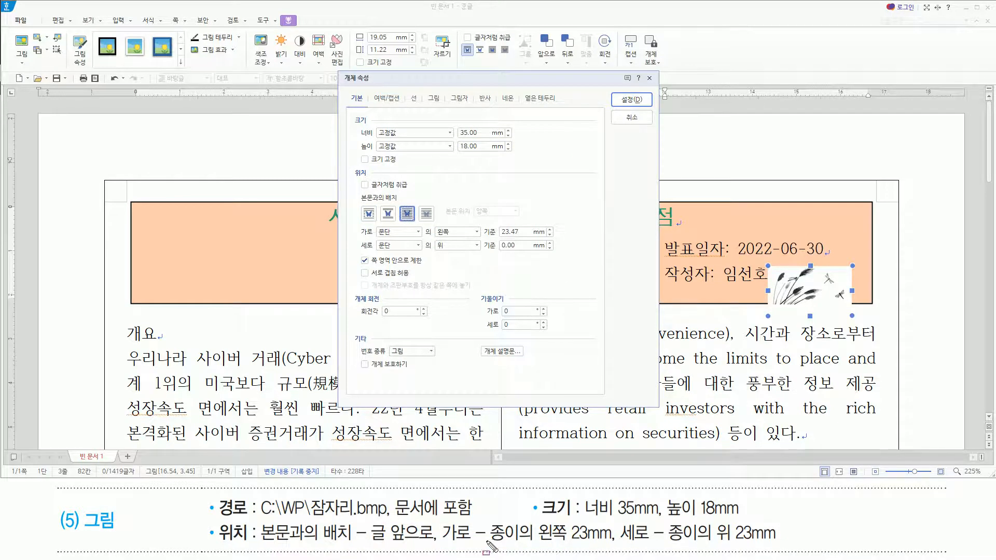
drag(484, 545, 618, 548)
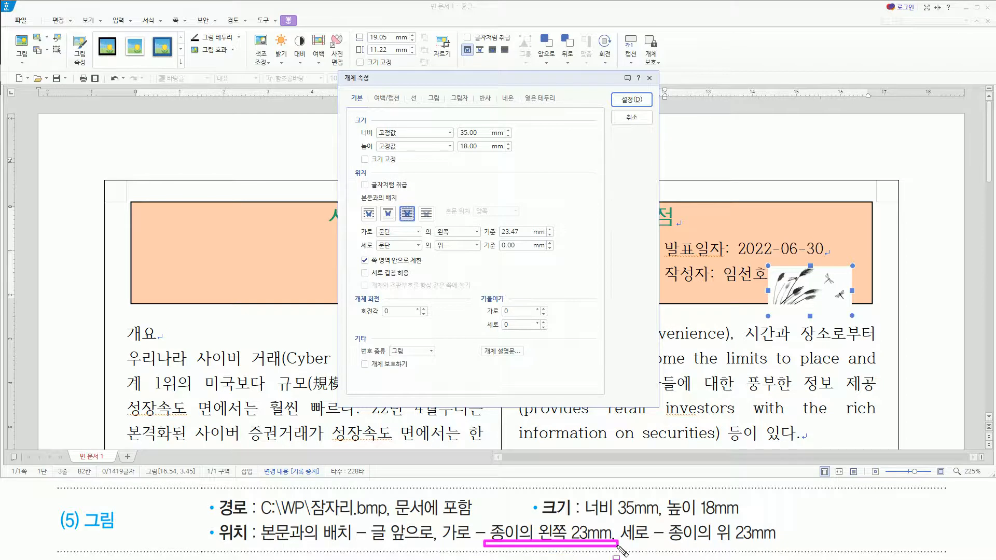
key(Escape)
click(390, 231)
click(390, 244)
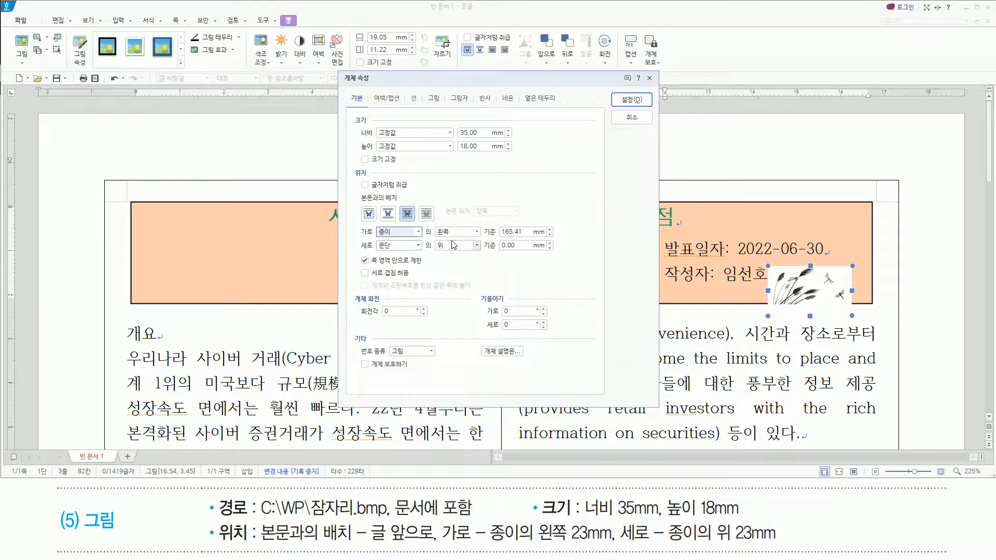
key(Tab)
key(Tab)
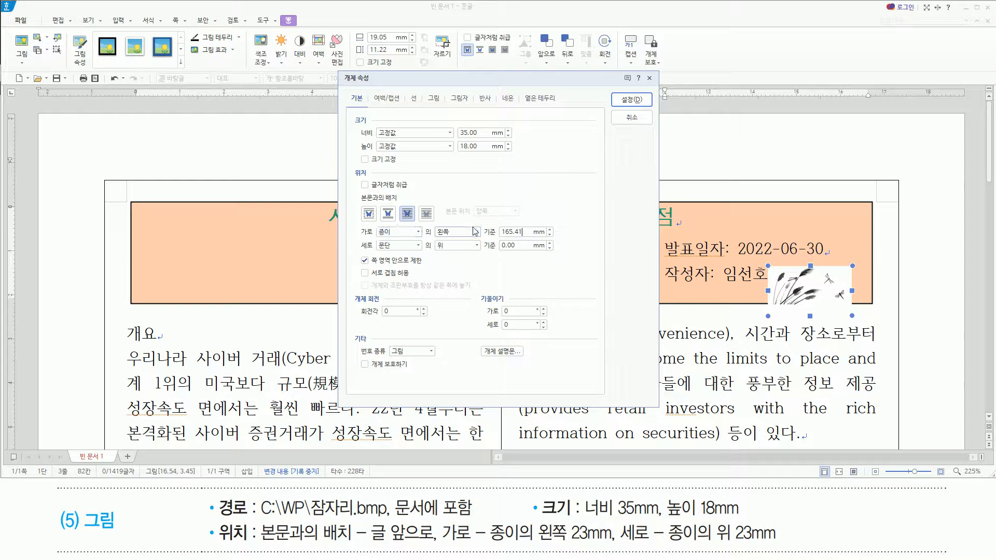
text(23)
drag(666, 545, 781, 542)
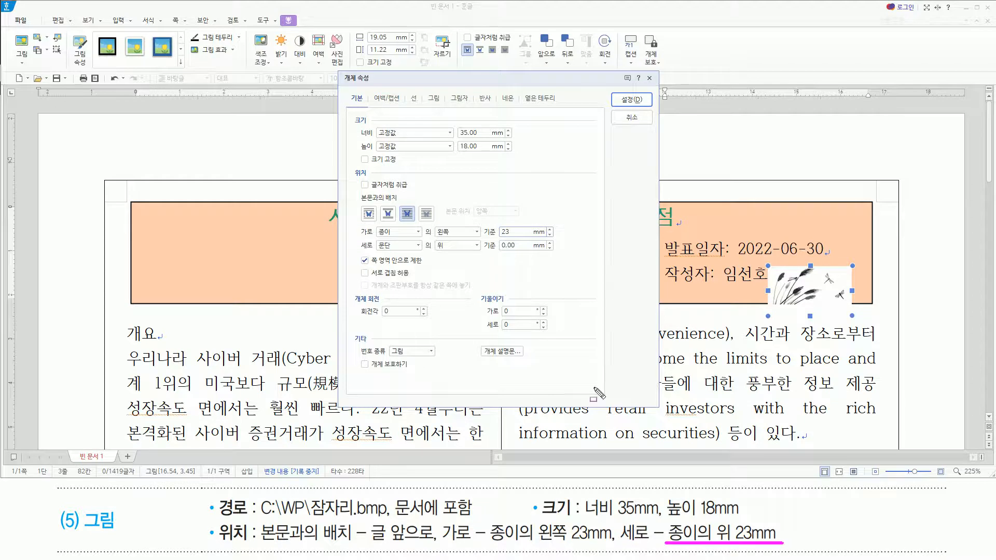
key(Escape)
Position the picture 23 mm from the paper's top and apply the properties.
click(403, 245)
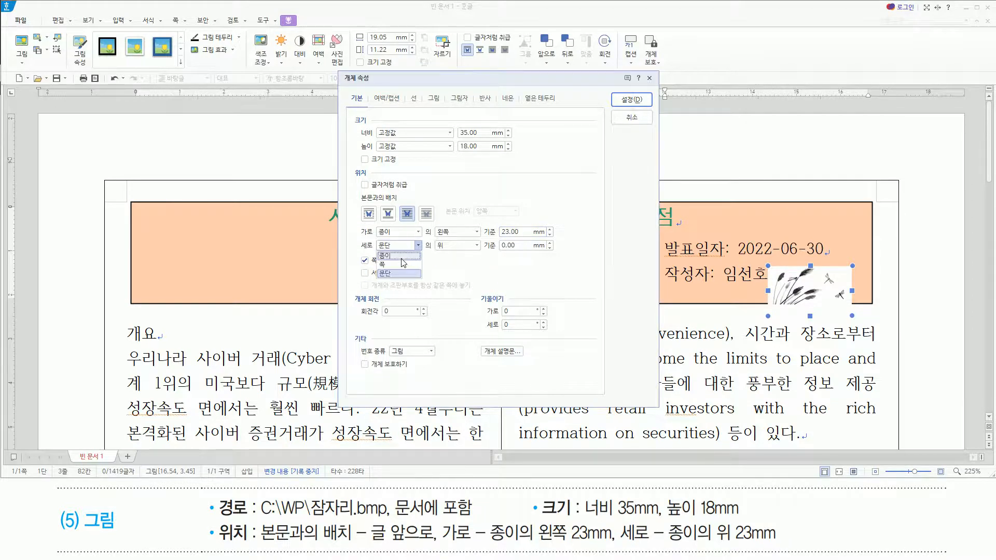
click(400, 257)
double_click(525, 246)
text(23)
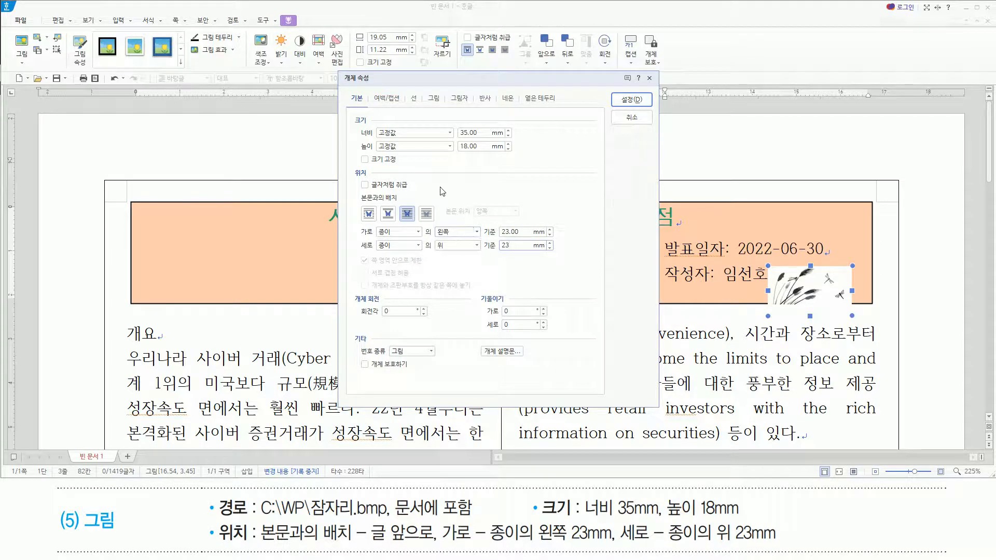
click(622, 106)
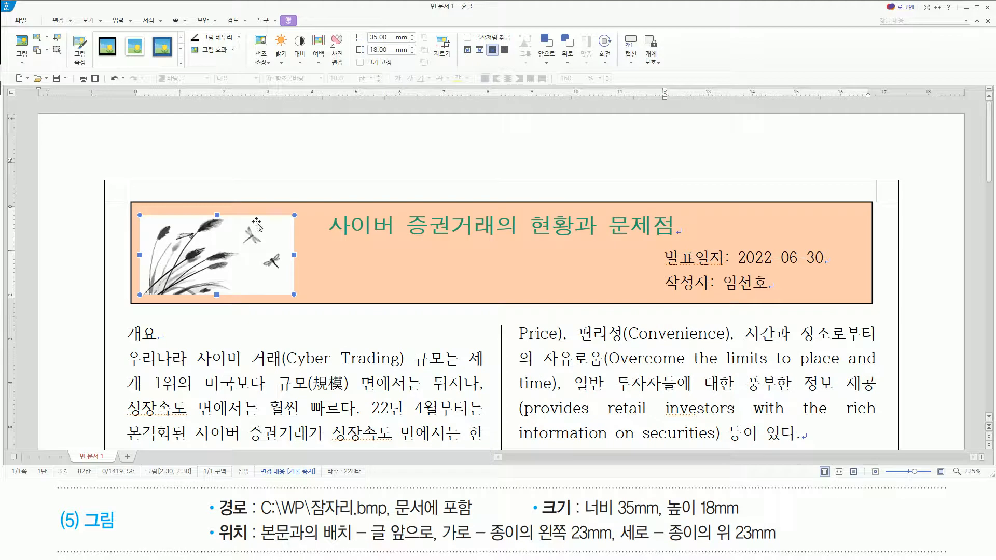
Click in the title text to deselect the picture.
click(346, 272)
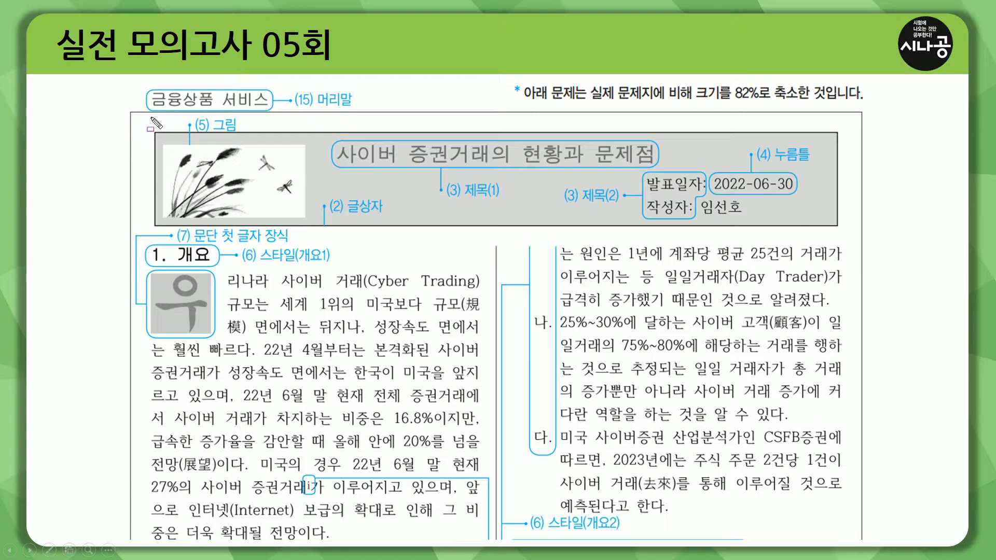
Compare the finished title box against the 실전 모의고사 05회 model sheet's header.
mouse_move(152, 118)
mouse_down()
mouse_move(585, 200)
mouse_move(841, 224)
mouse_up()
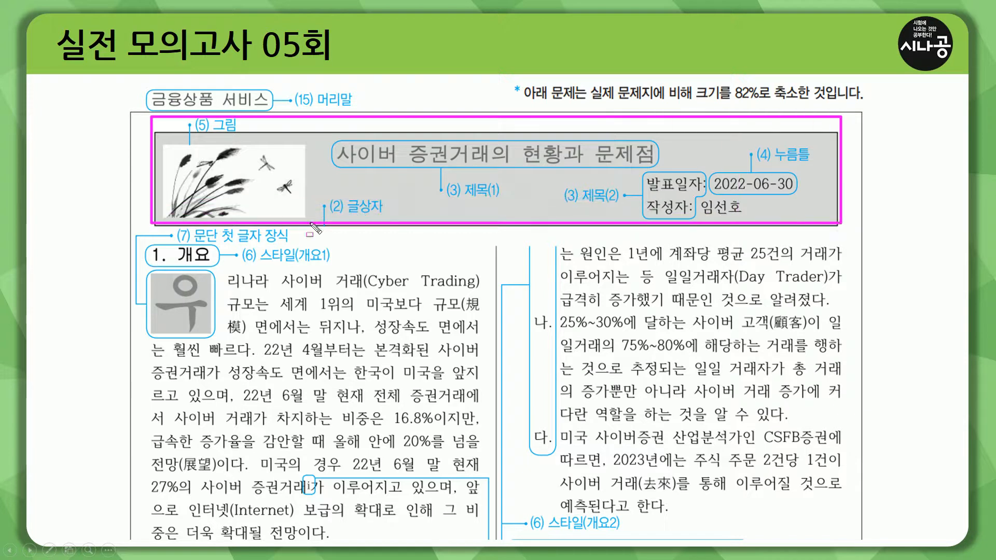
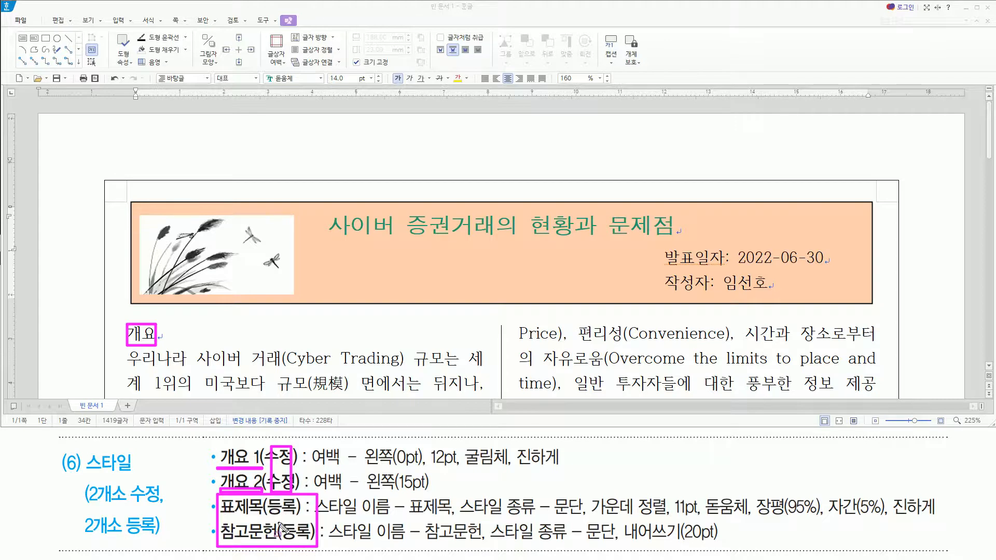
Put the caret at the start of the 개요 heading and open the Style dialog with F6.
key(e)
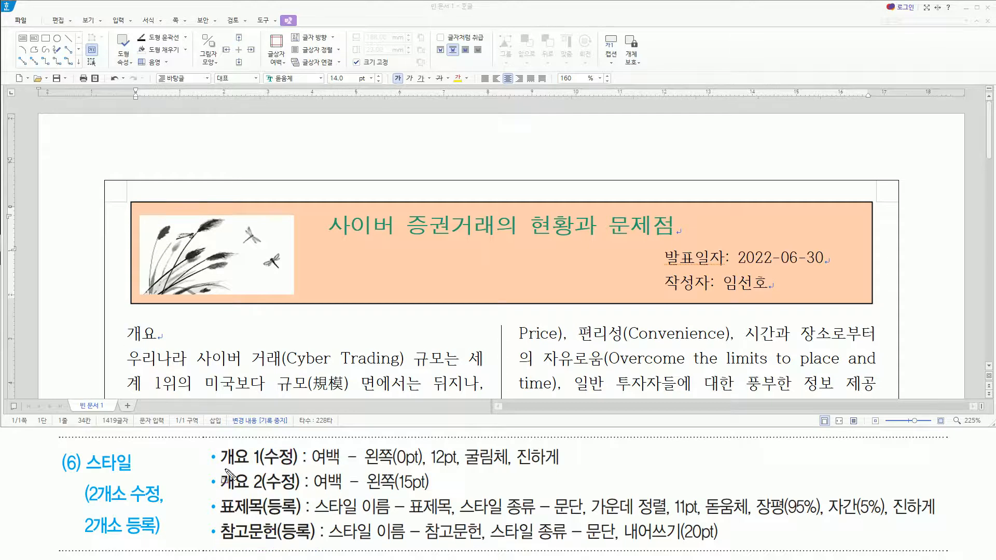
drag(221, 468, 261, 467)
drag(126, 322, 156, 344)
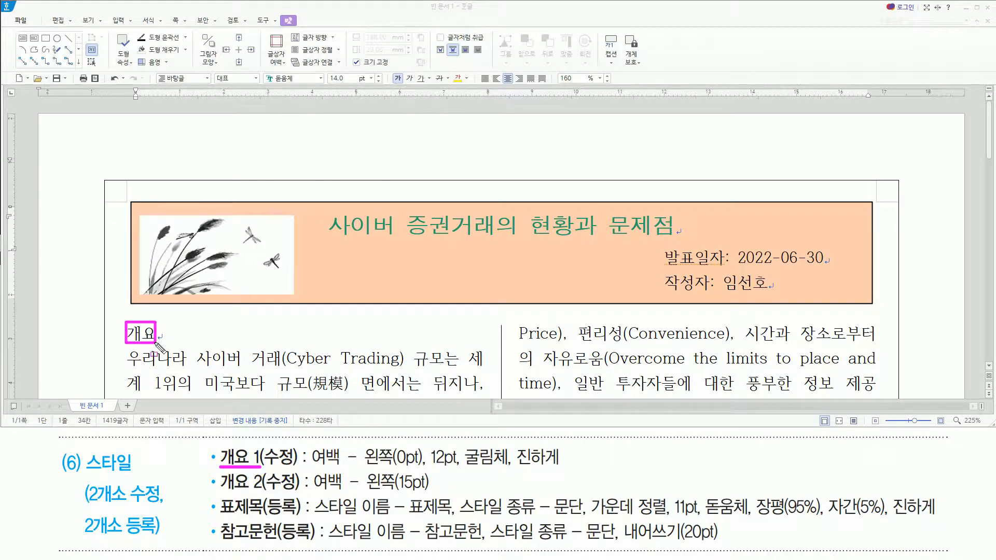
key(Escape)
click(126, 332)
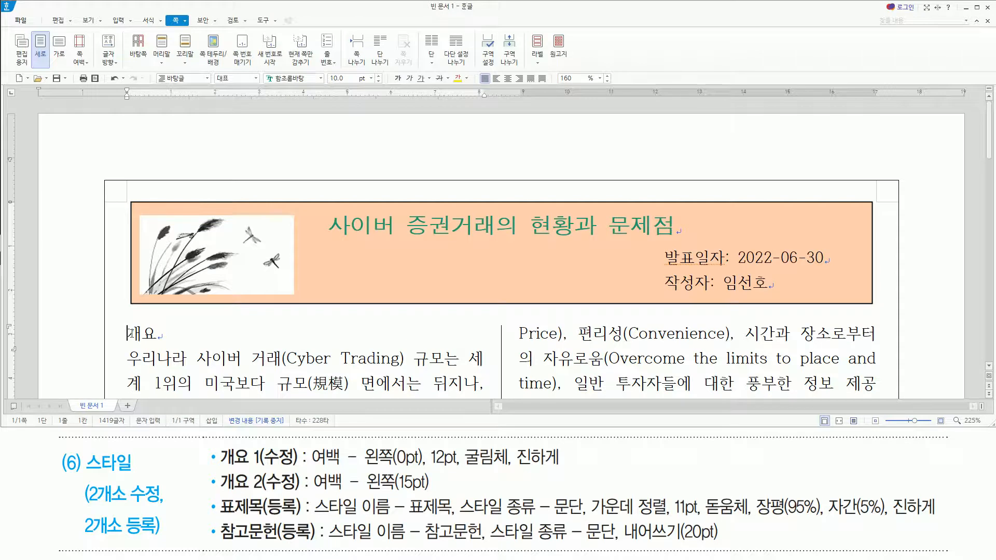
click(132, 333)
key(F6)
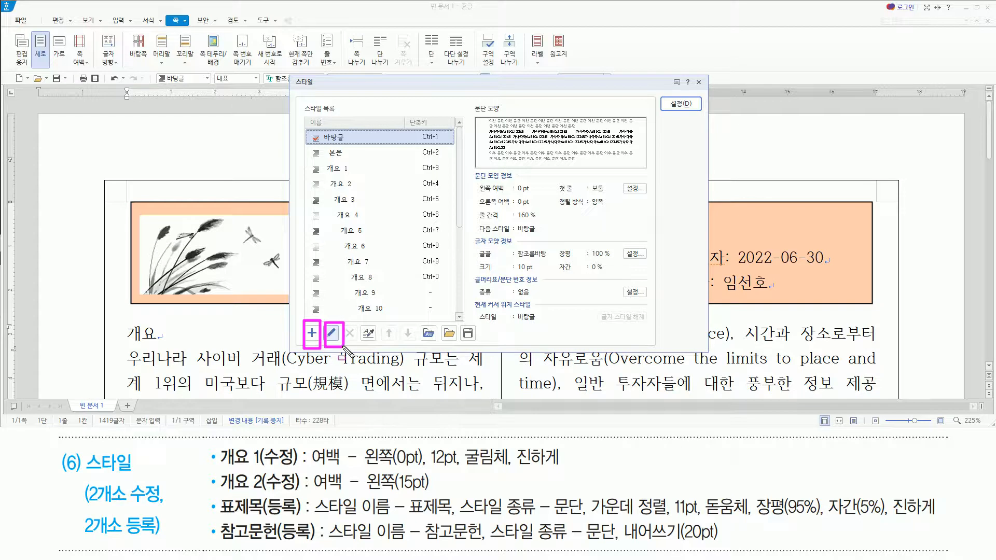
Select the 개요 1 style in the style list.
key(alt)
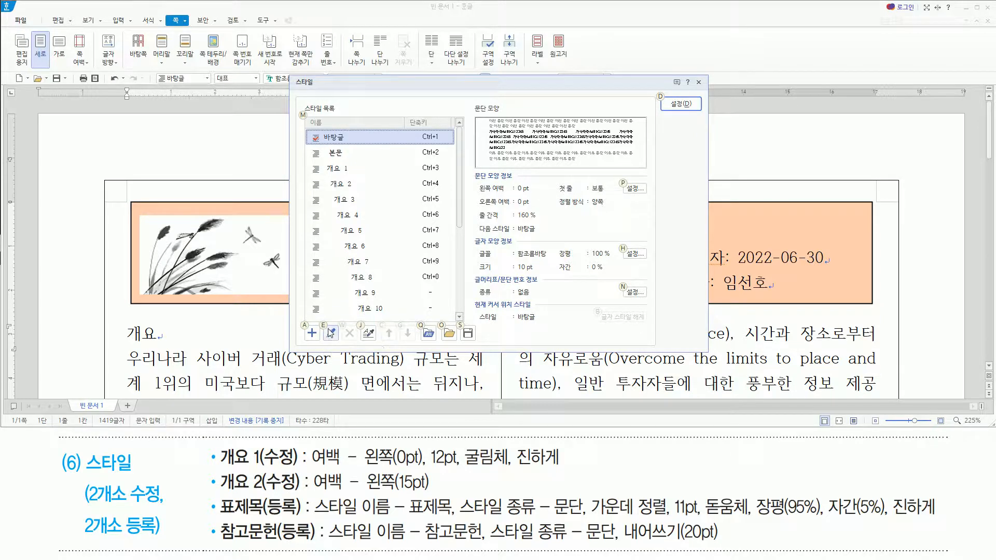
key(alt)
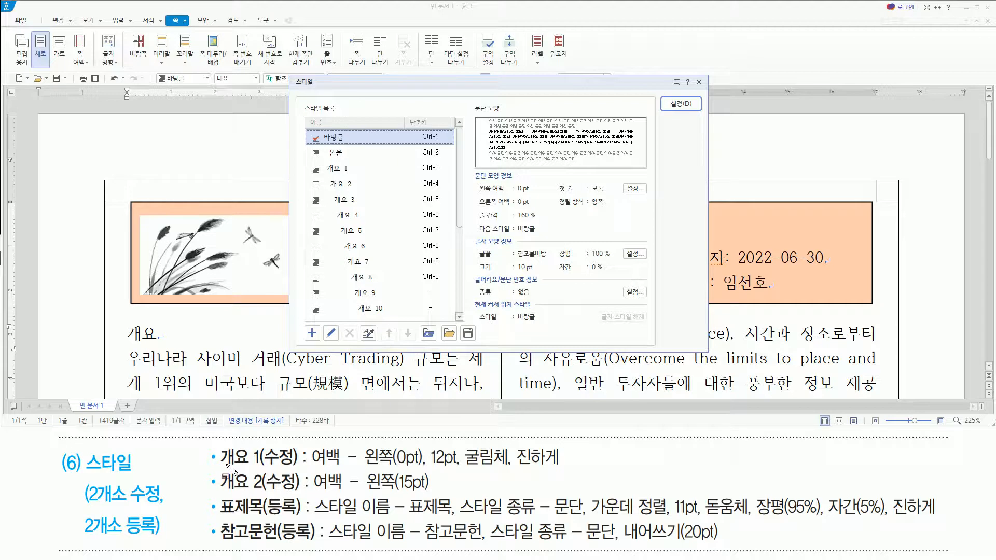
drag(220, 463, 260, 464)
drag(314, 161, 357, 179)
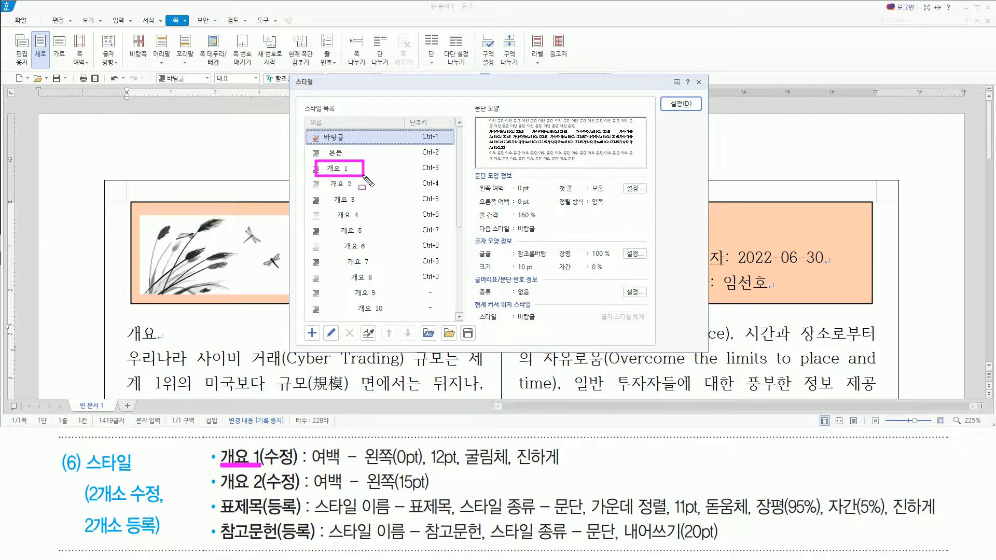
key(Escape)
click(355, 176)
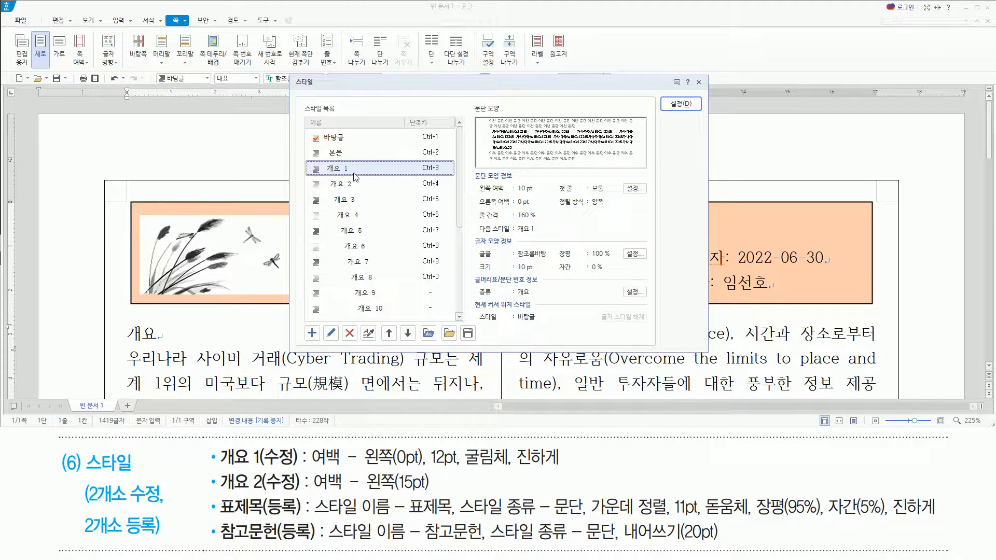
Open the Edit Style dialog for 개요 1 (Outline 1).
key(alt)
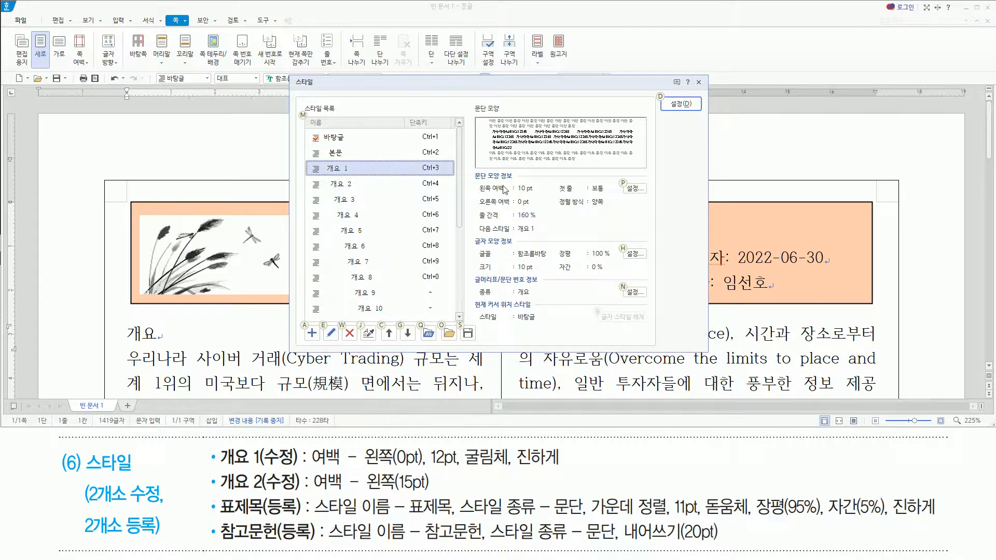
key(e)
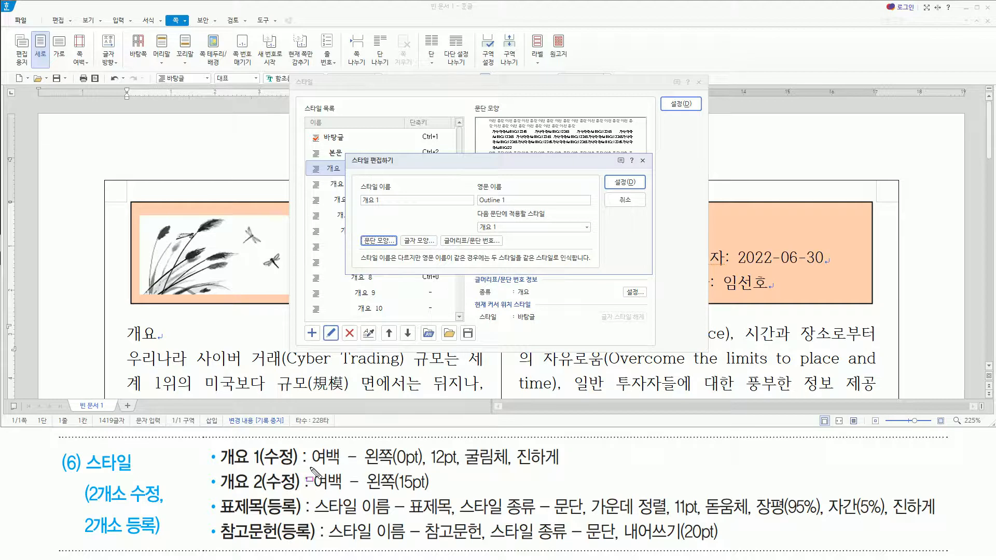
drag(311, 467, 420, 467)
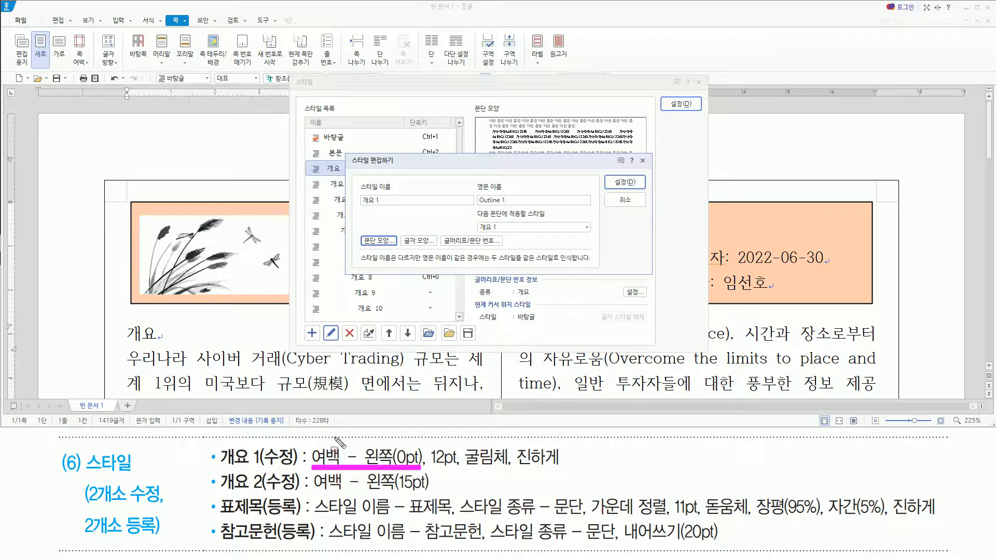
drag(364, 232, 394, 249)
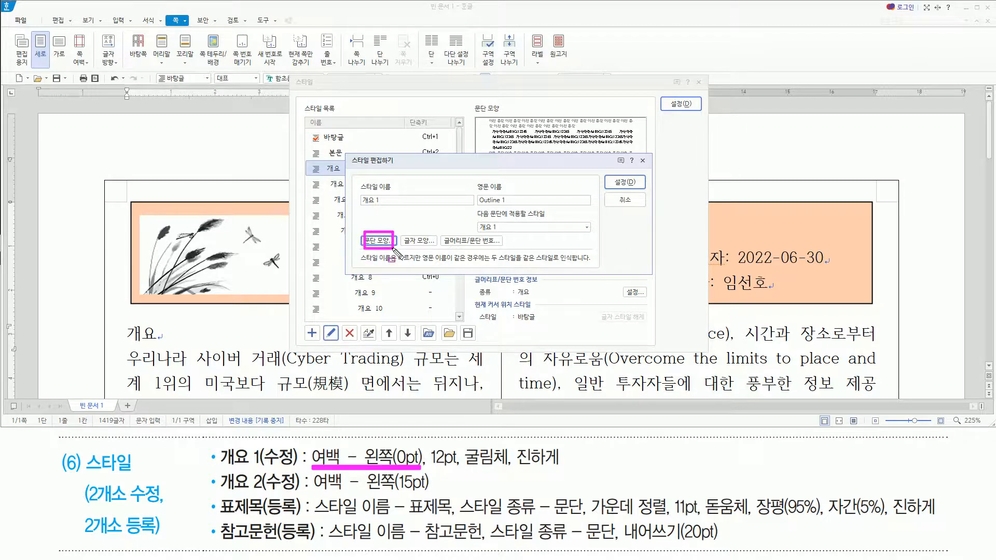
mouse_move(428, 440)
mouse_down()
mouse_move(435, 471)
mouse_move(567, 470)
mouse_up()
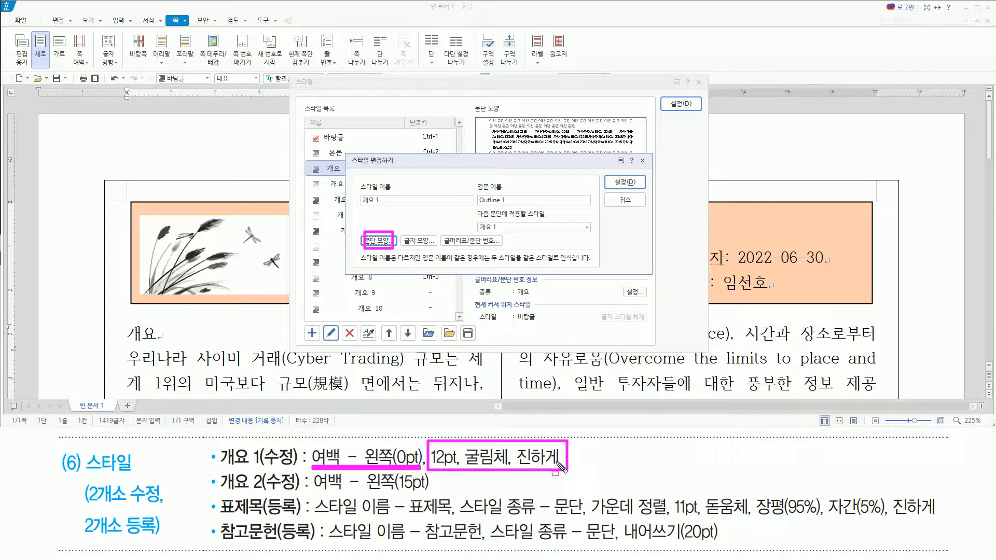
drag(407, 237, 436, 249)
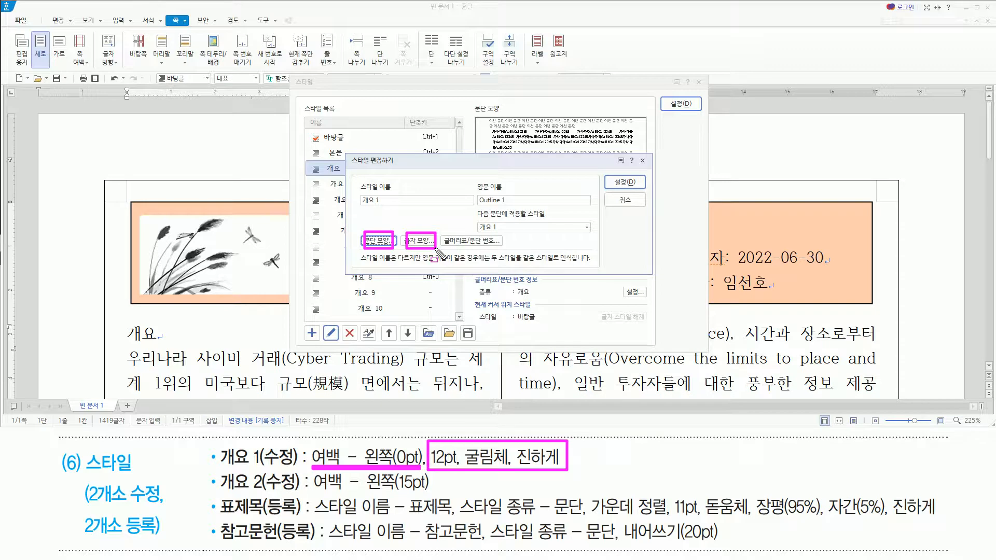
key(Escape)
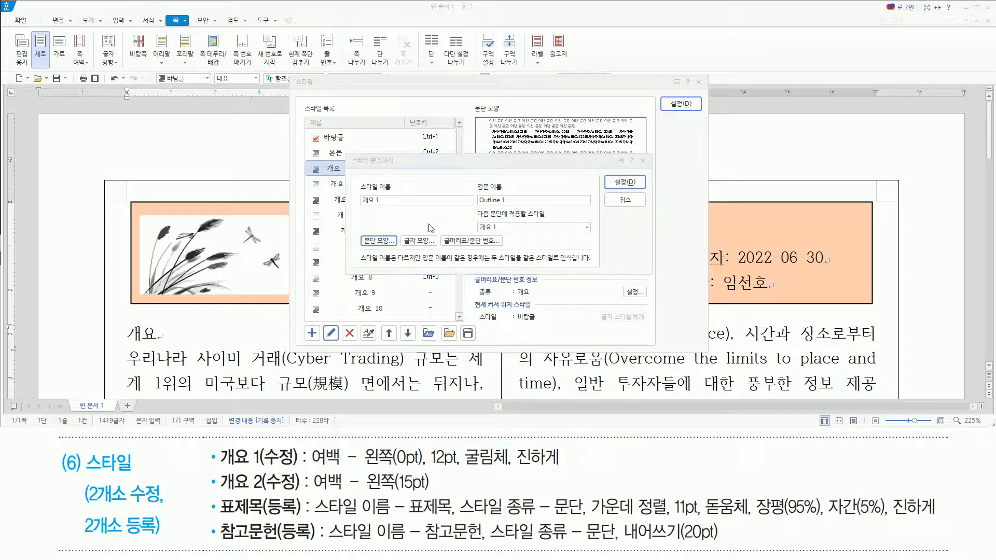
key(alt)
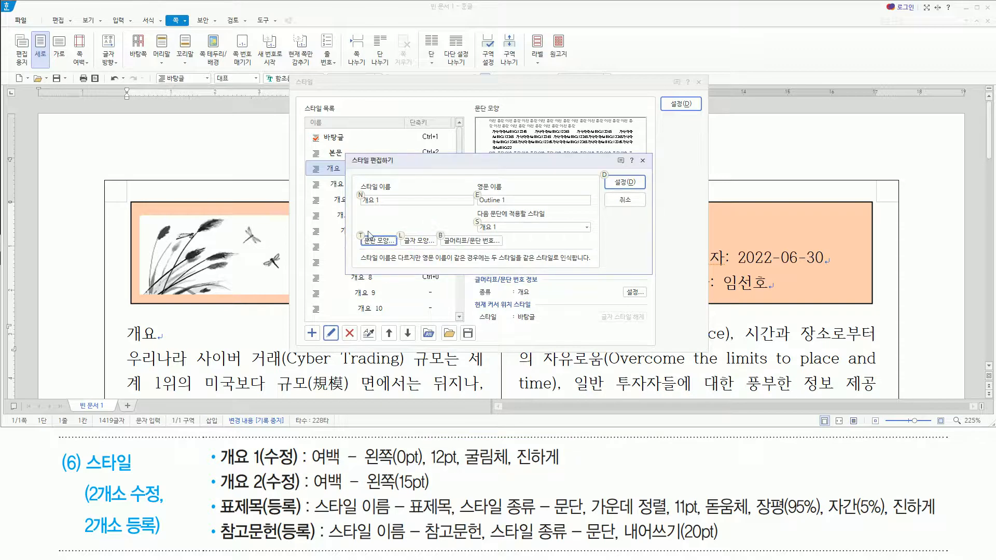
Set the 개요 1 style's paragraph left margin to 0 pt.
key(alt)
key(alt+t)
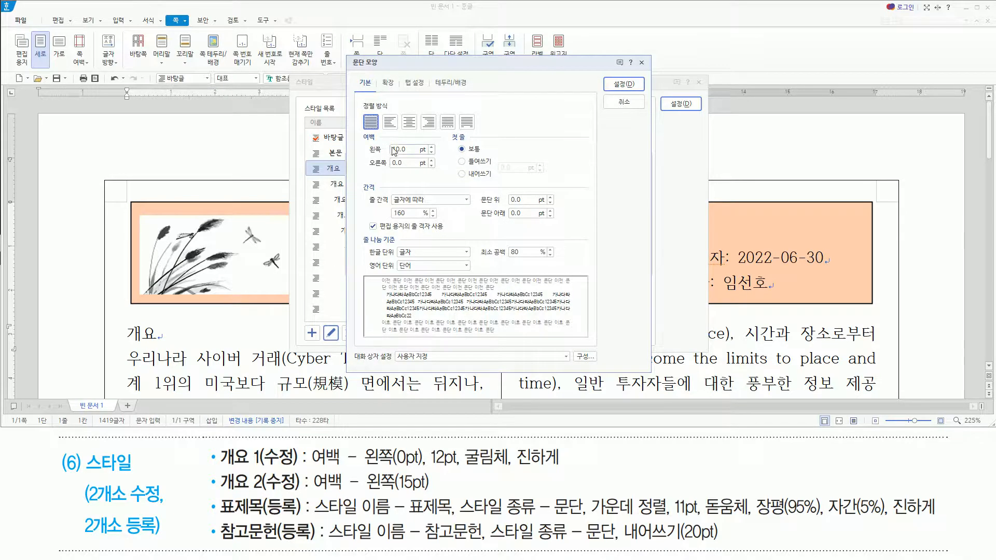
key(alt)
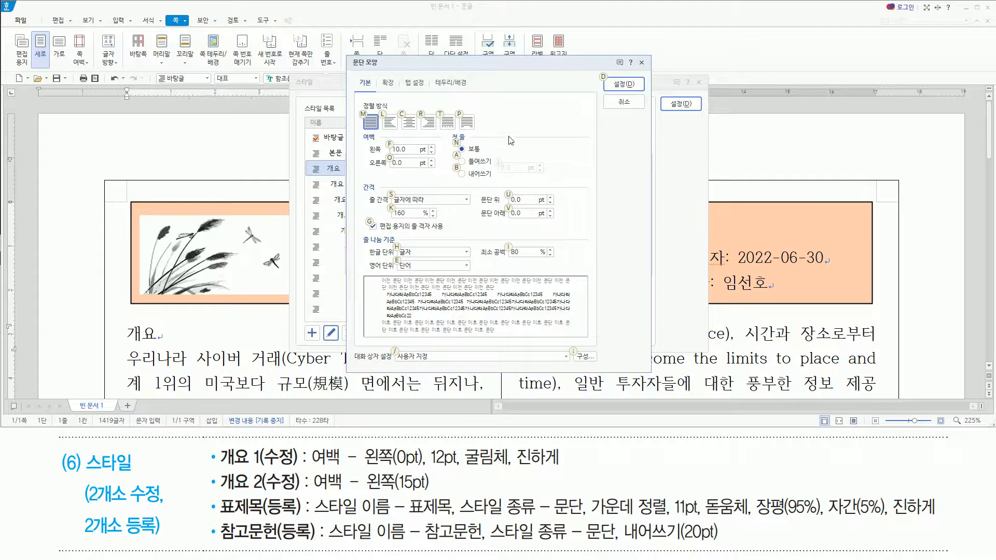
text(f)
text(0)
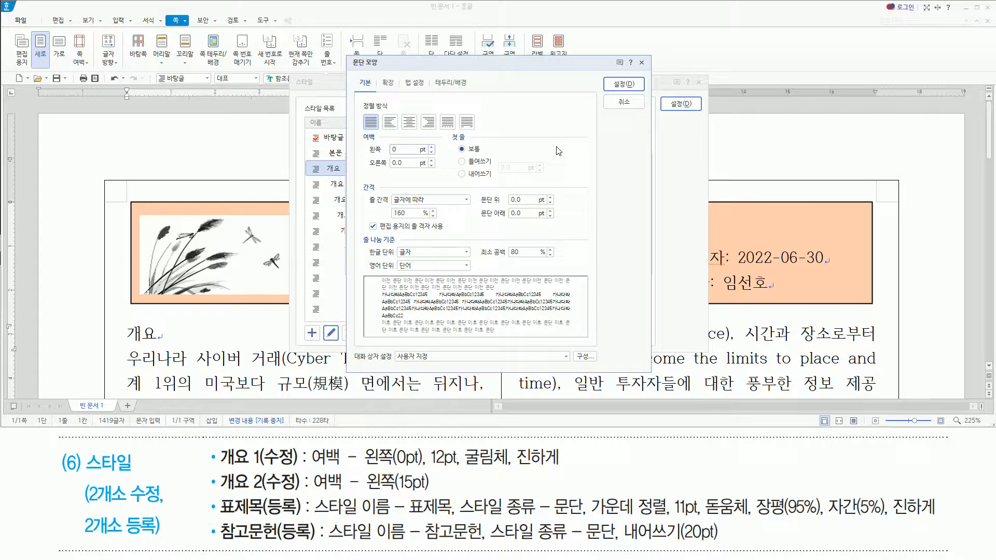
key(Return)
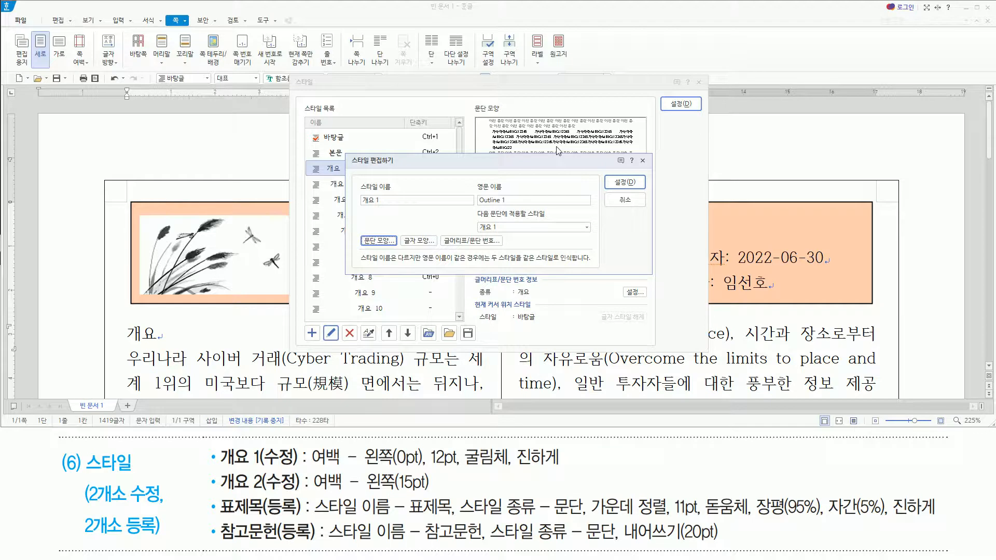
Give 개요 1 bold 12 pt 굴림체 characters and save the style.
key(alt)
key(l)
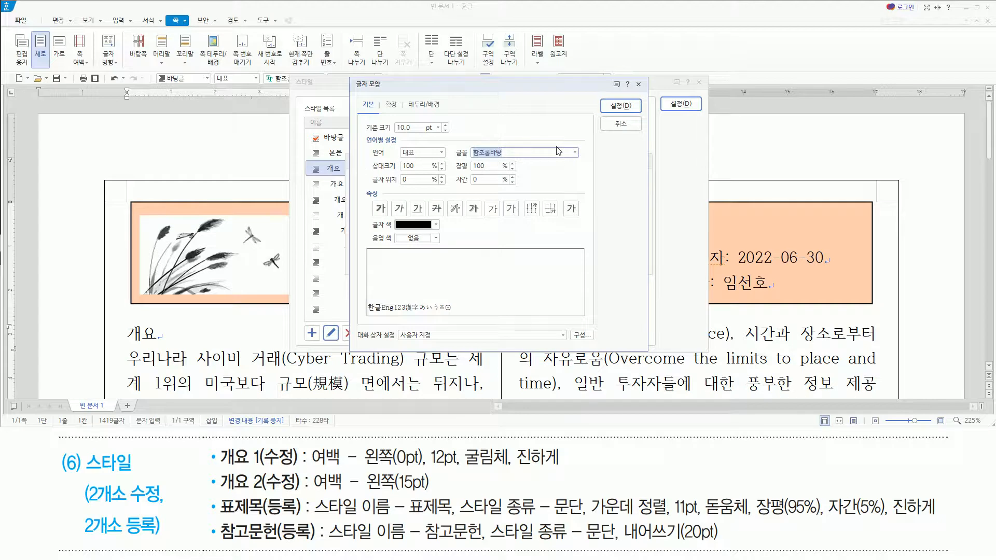
text(rn)
key(BackSpace)
key(BackSpace)
key(Hangul)
text(굴림체)
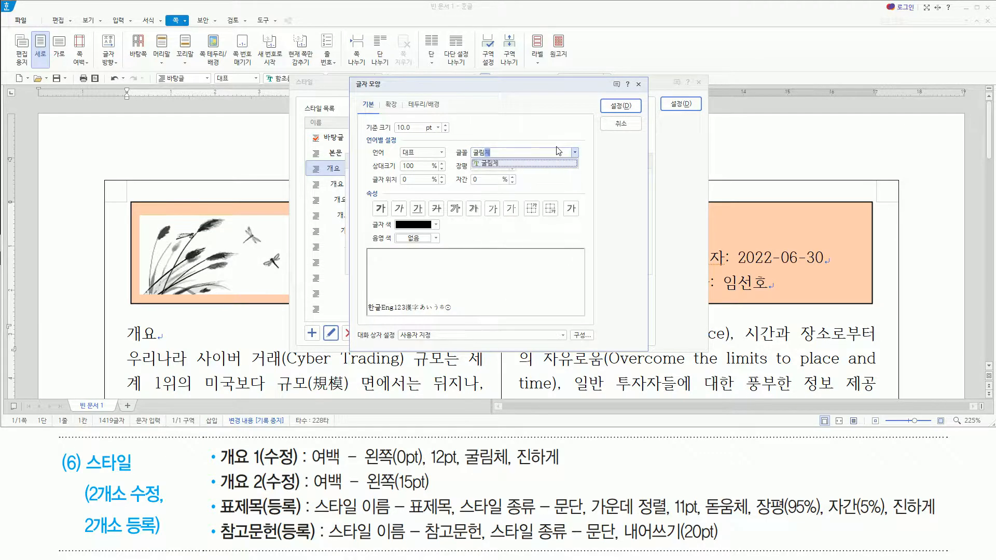
key(Return)
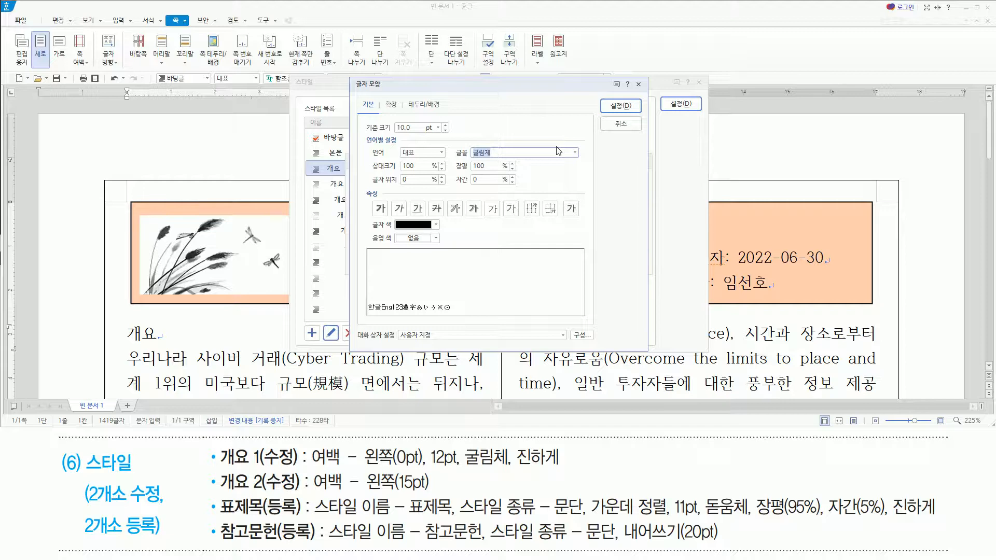
key(alt+z)
text(12)
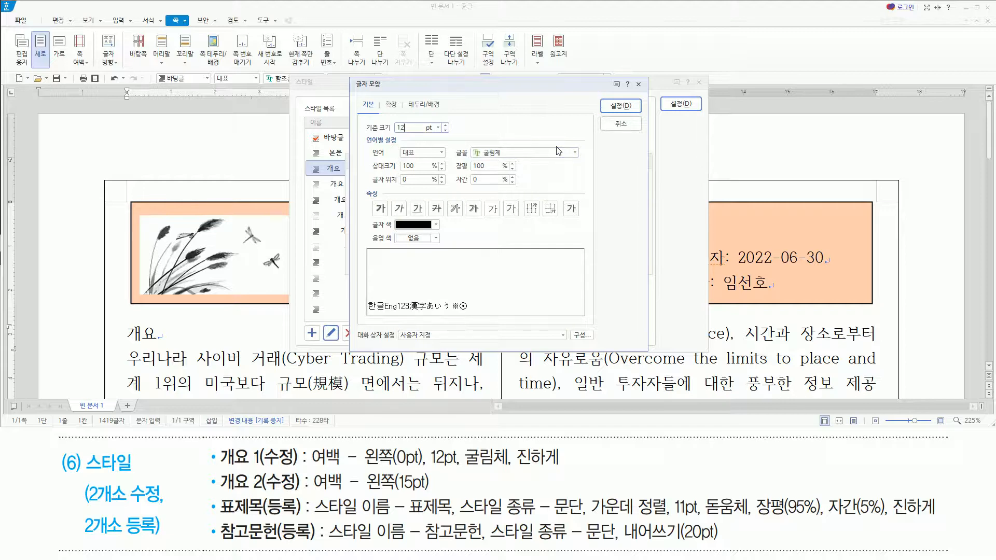
key(alt)
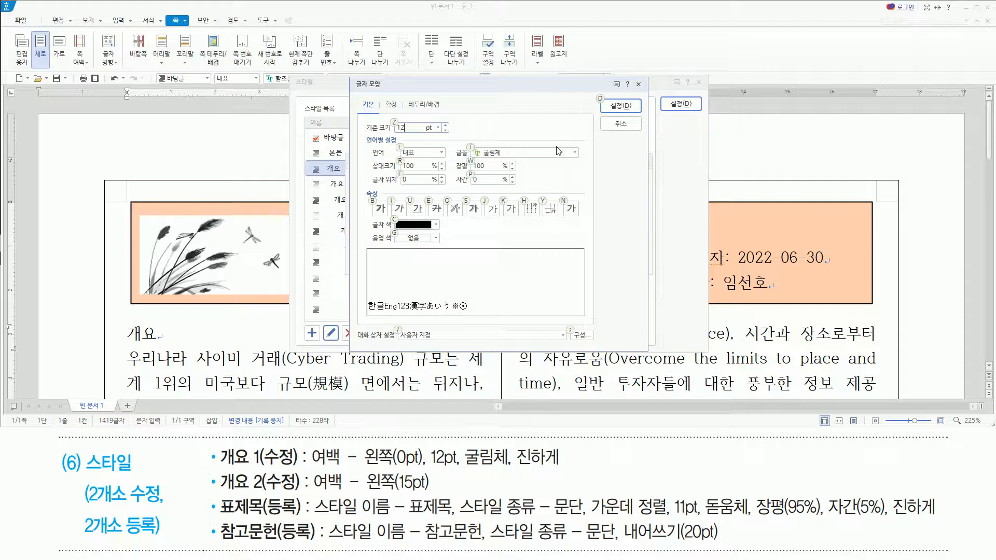
key(alt+b)
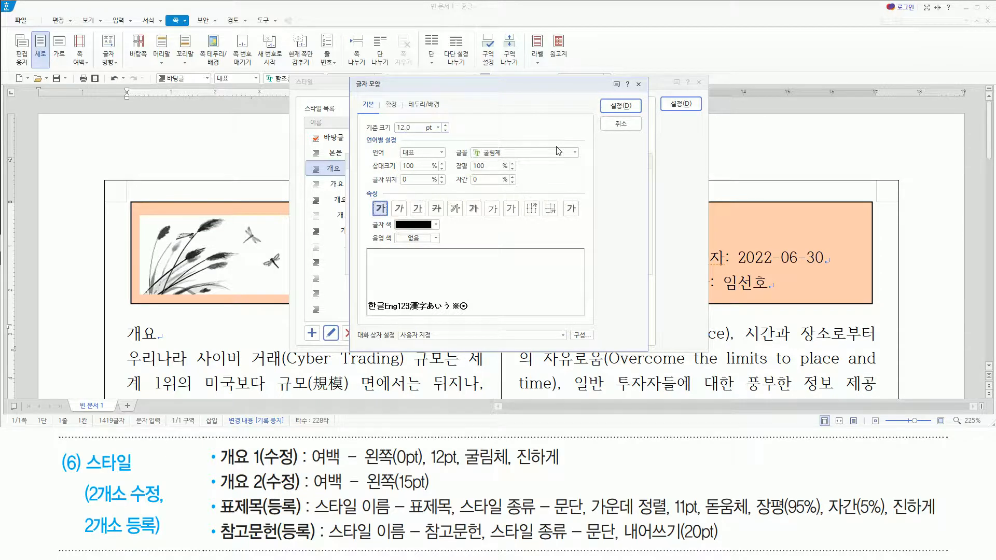
key(alt+d)
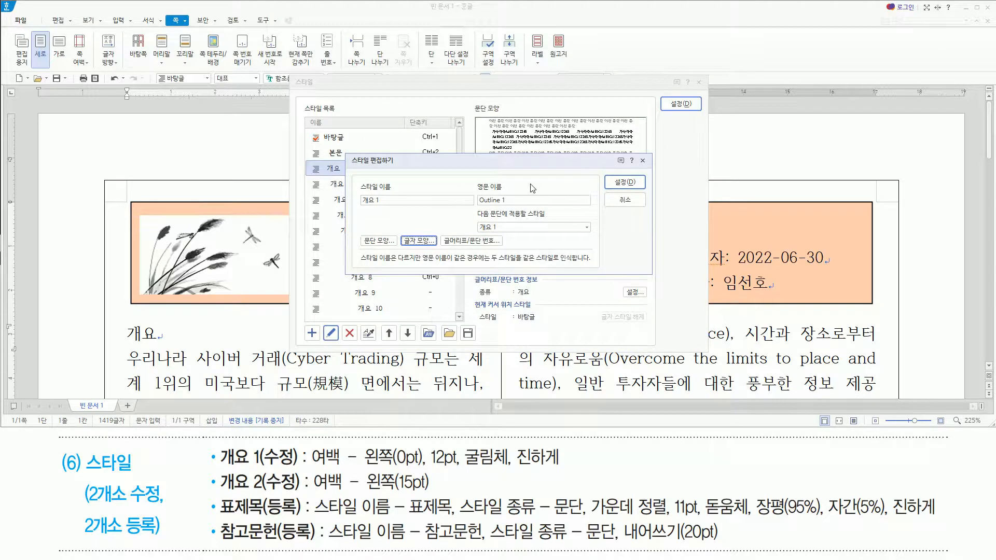
click(625, 182)
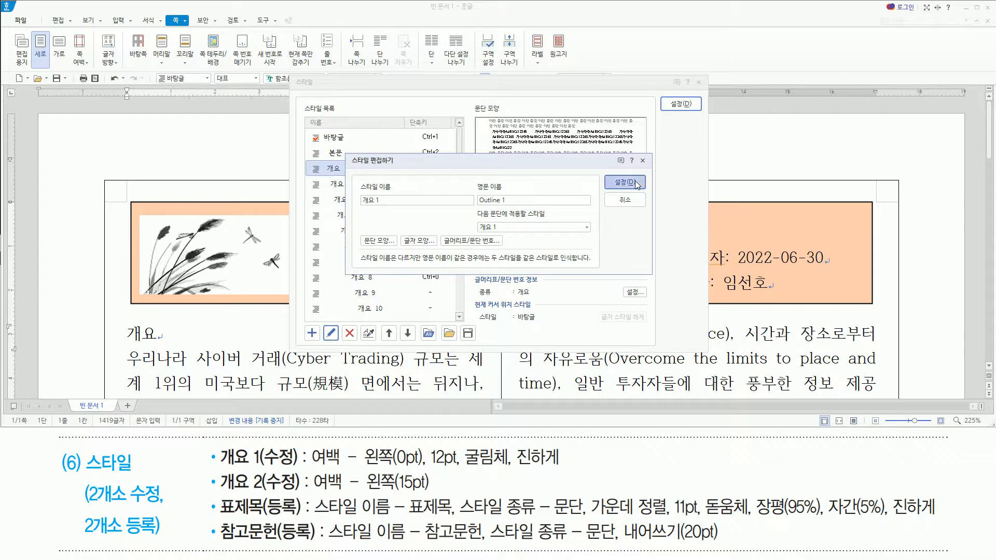
Apply 개요 1 to the 개요 heading, then open the Style dialog at '국내 사이버 증권거래 규모'.
click(681, 103)
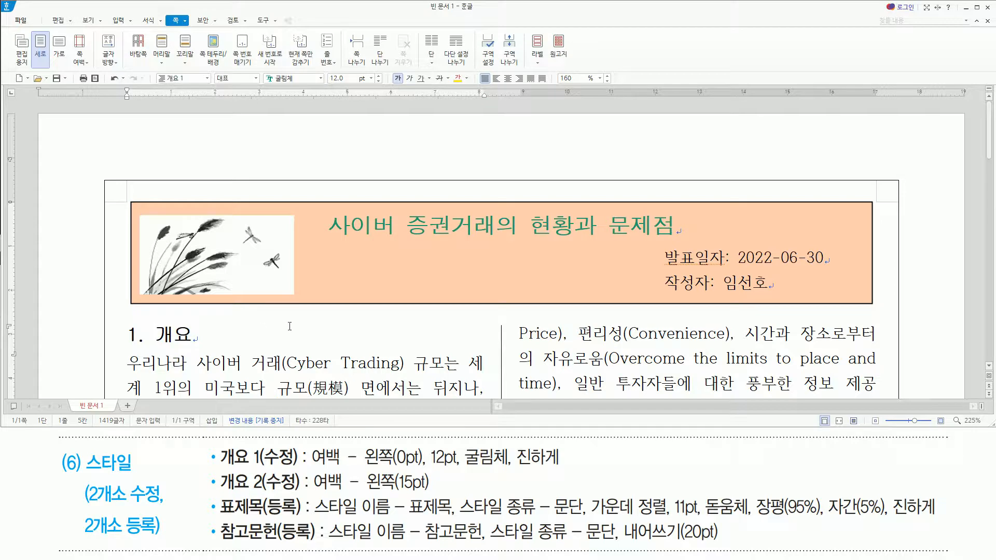
scroll(290, 326, down, 5)
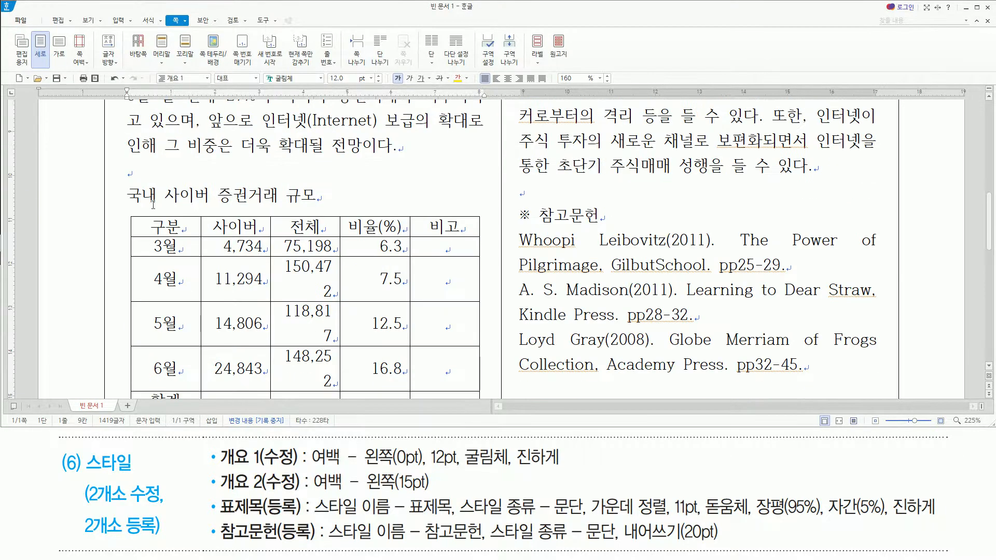
click(153, 196)
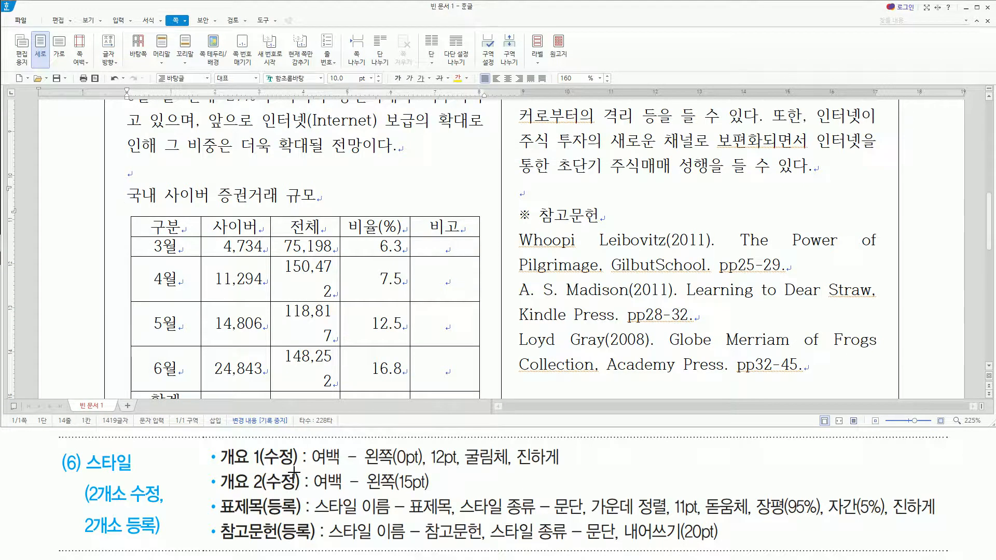
drag(221, 516, 292, 517)
key(Escape)
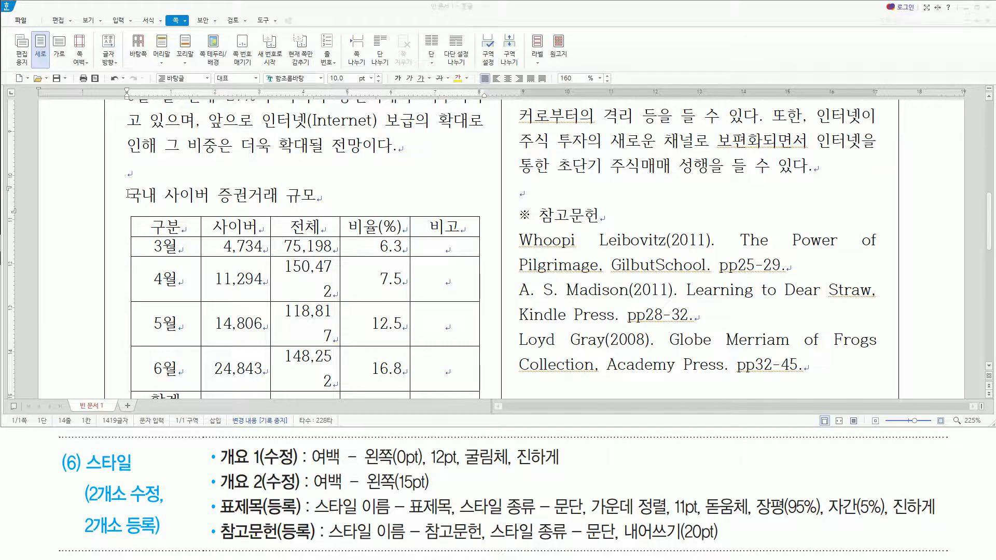
click(129, 195)
key(F6)
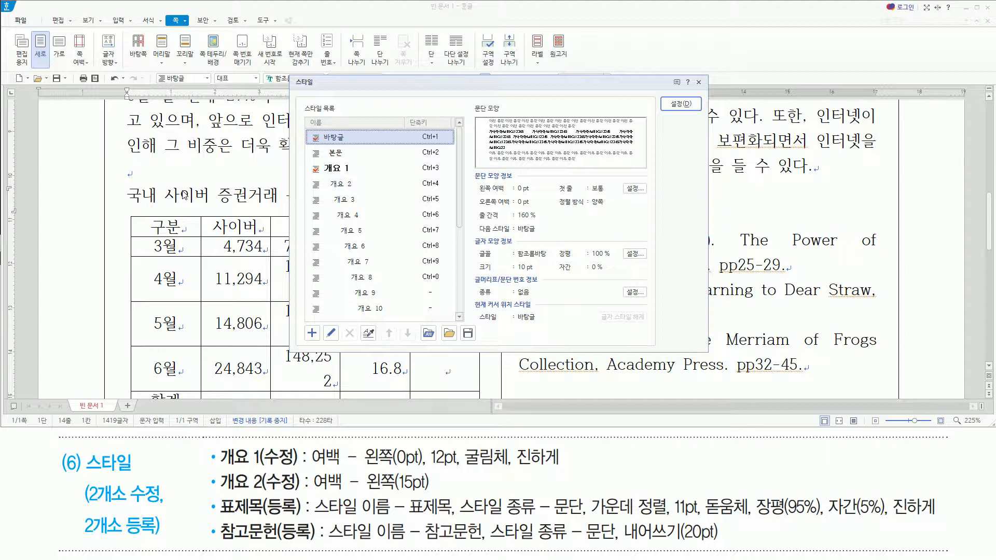
Add a new paragraph style named 표제목.
key(alt)
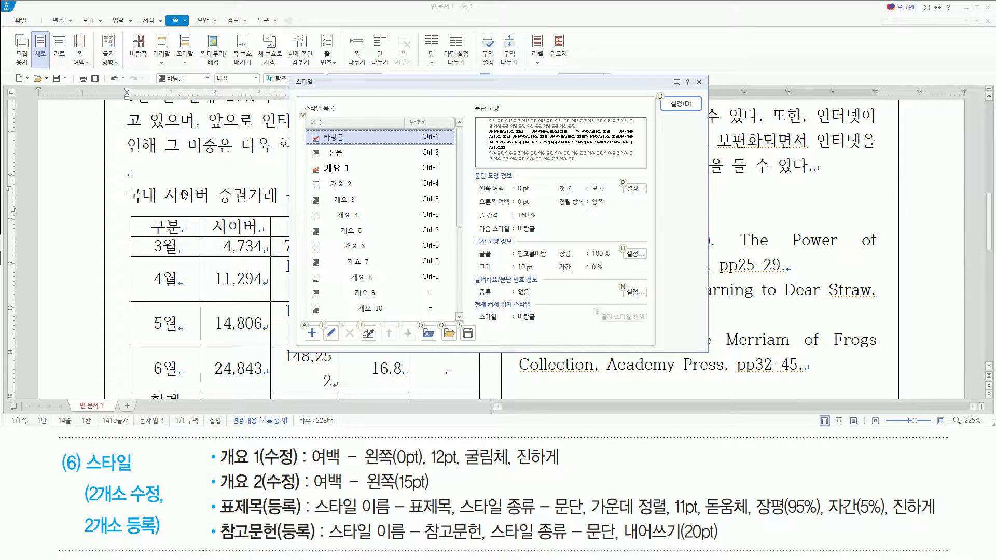
key(a)
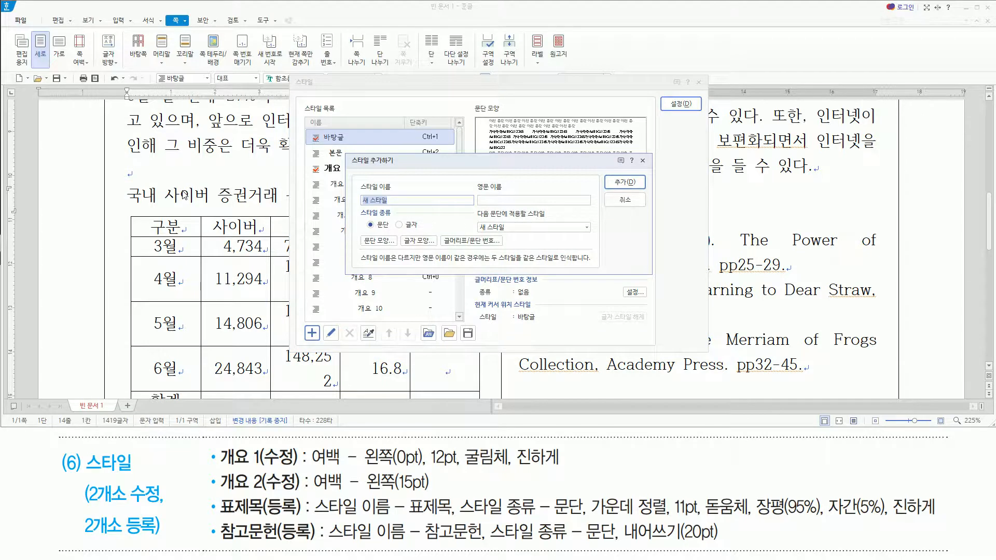
drag(317, 517, 580, 517)
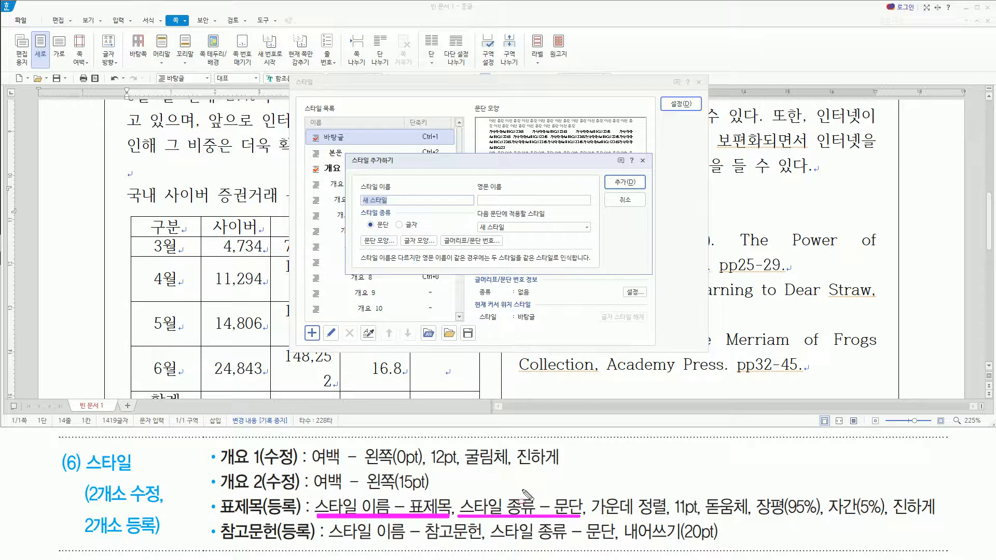
mouse_move(347, 151)
mouse_down()
mouse_move(348, 177)
mouse_move(653, 277)
mouse_up()
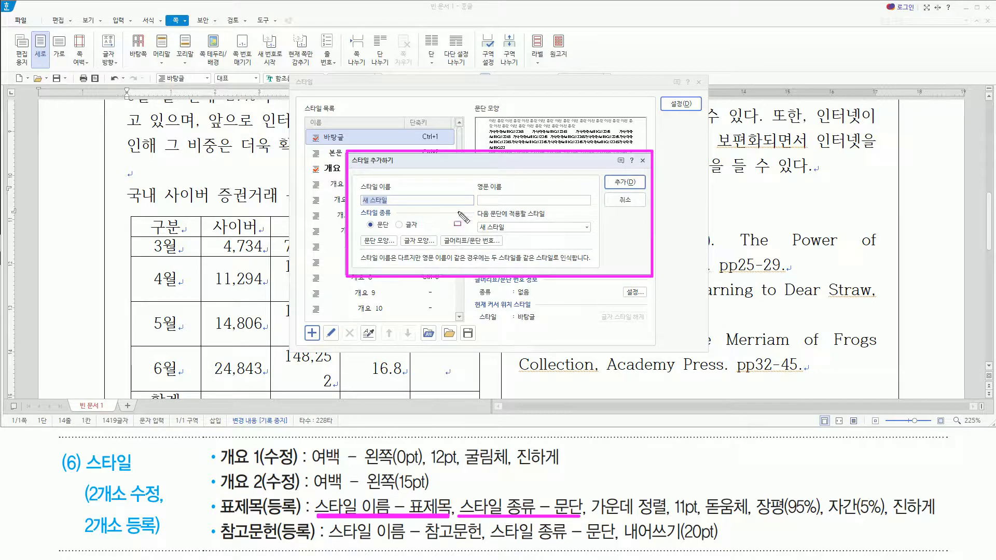
drag(358, 206, 392, 230)
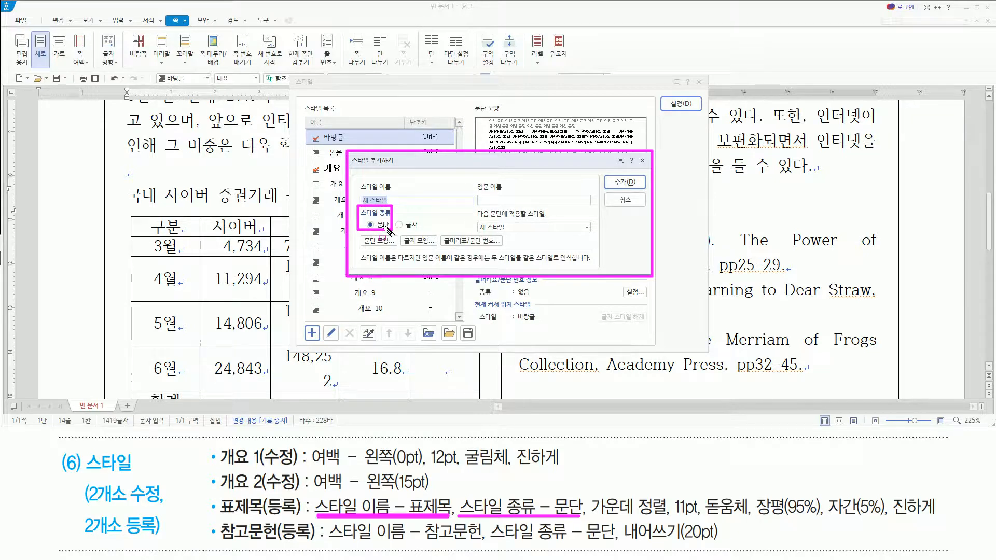
click(405, 167)
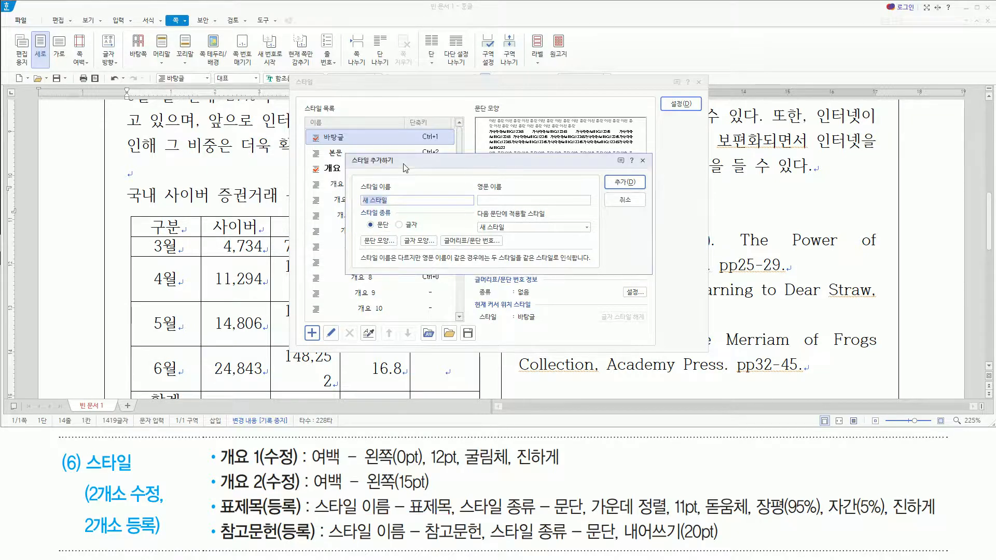
text(표제목)
key(Return)
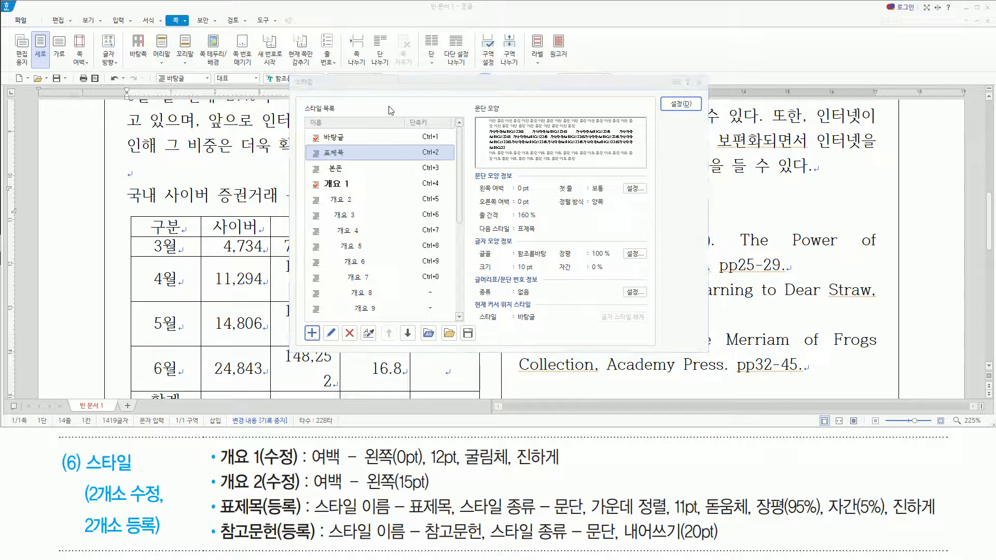
Open the 표제목 style for editing.
key(alt)
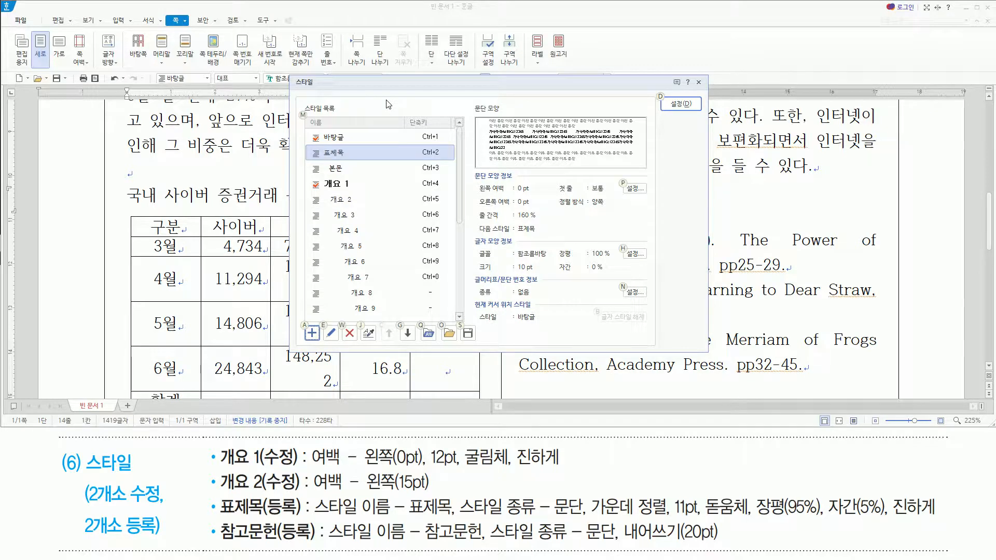
key(e)
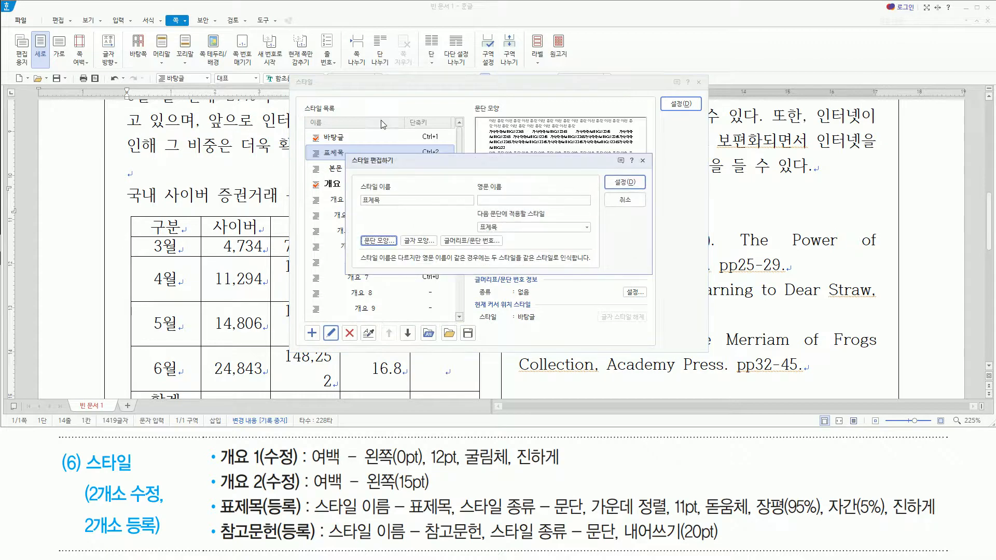
drag(356, 179, 395, 209)
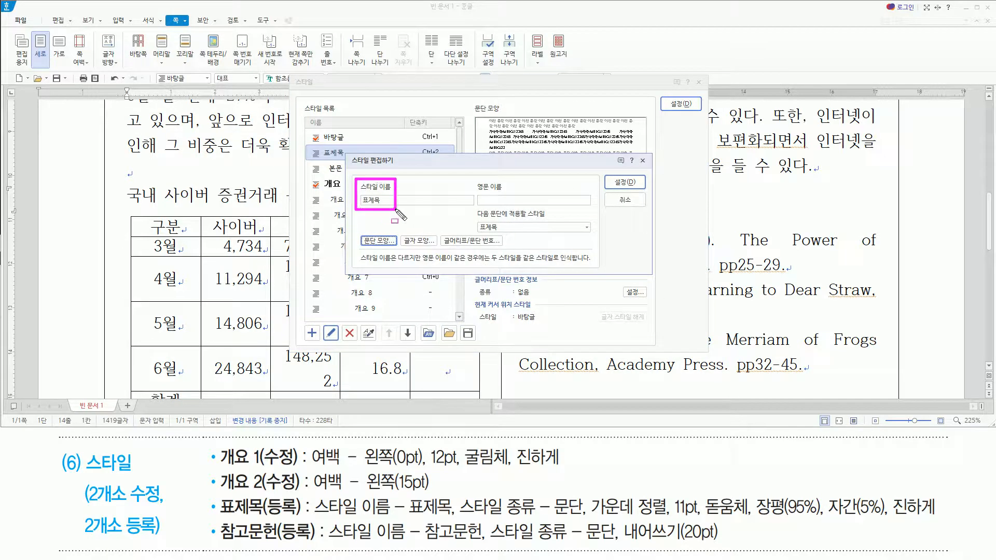
drag(351, 164, 391, 163)
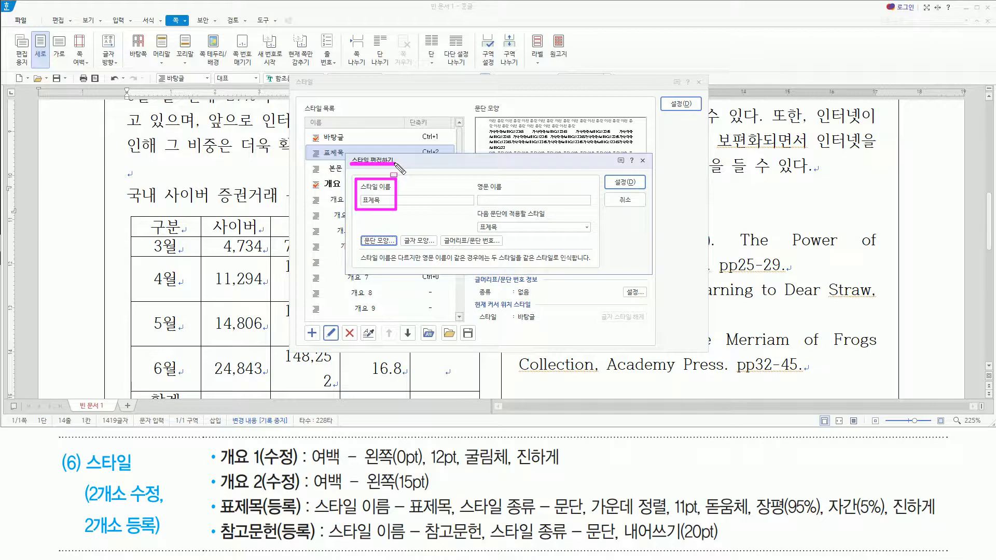
mouse_move(594, 485)
mouse_down()
mouse_move(606, 504)
mouse_move(664, 518)
mouse_move(939, 517)
mouse_move(939, 493)
mouse_up()
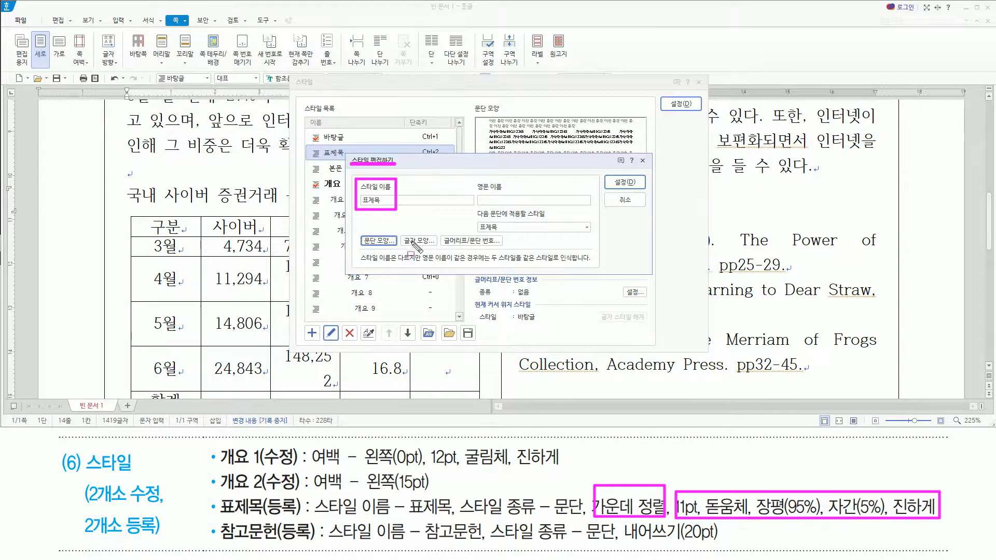
drag(403, 233, 434, 253)
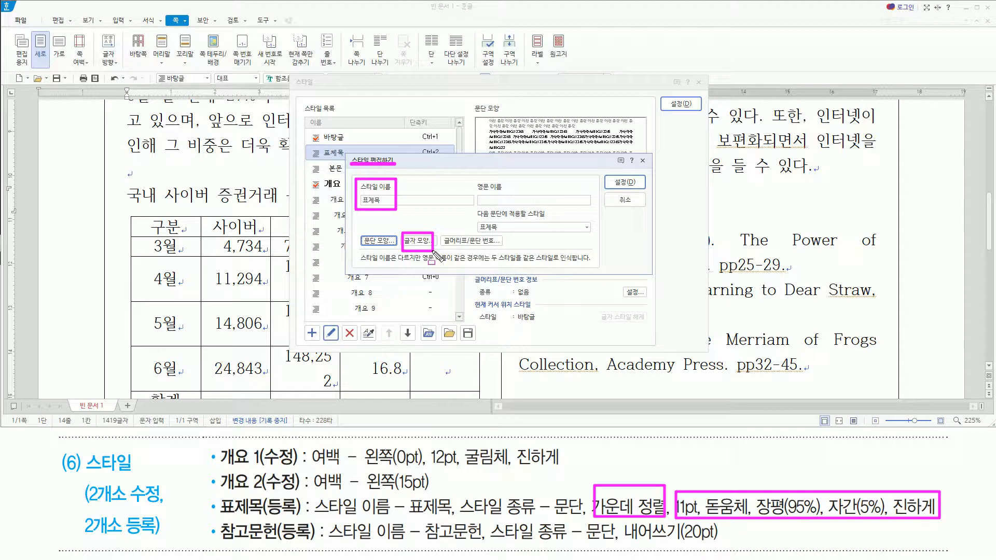
key(Escape)
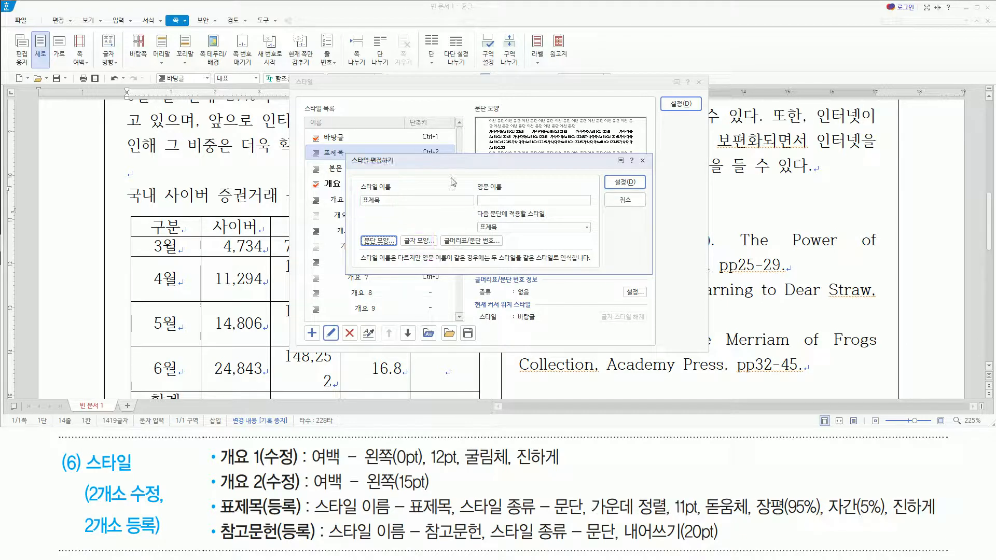
Set the 표제목 style's paragraph alignment to centre.
key(alt)
key(alt+t)
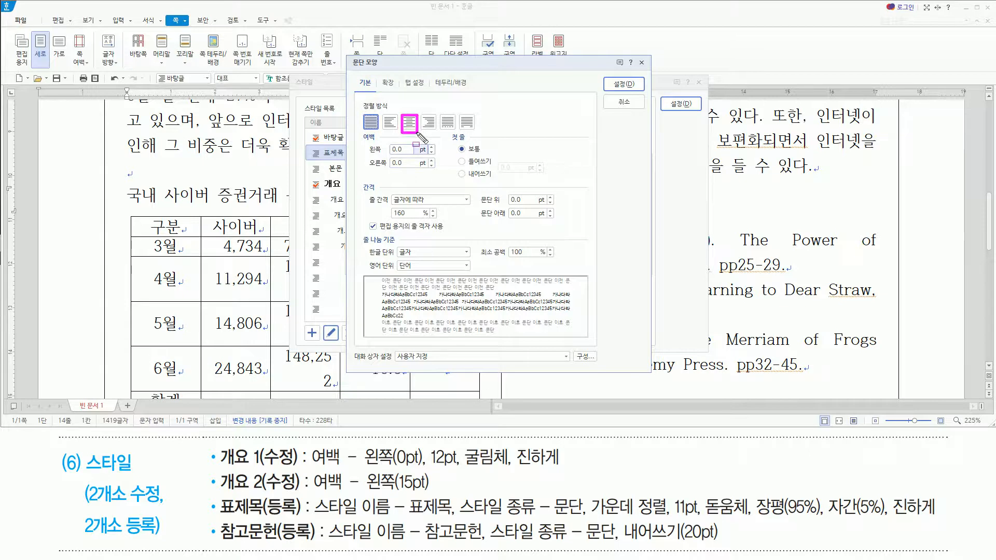
key(alt)
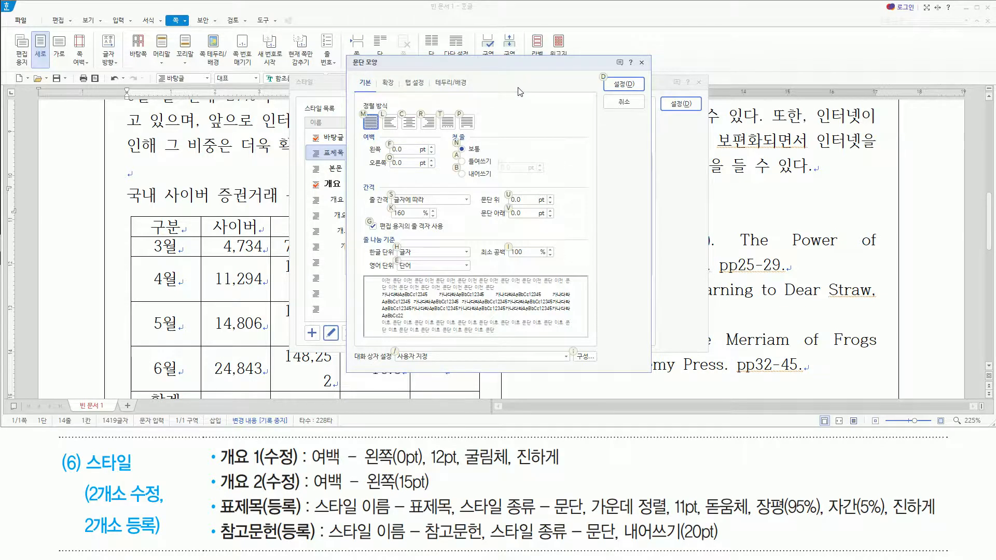
key(c)
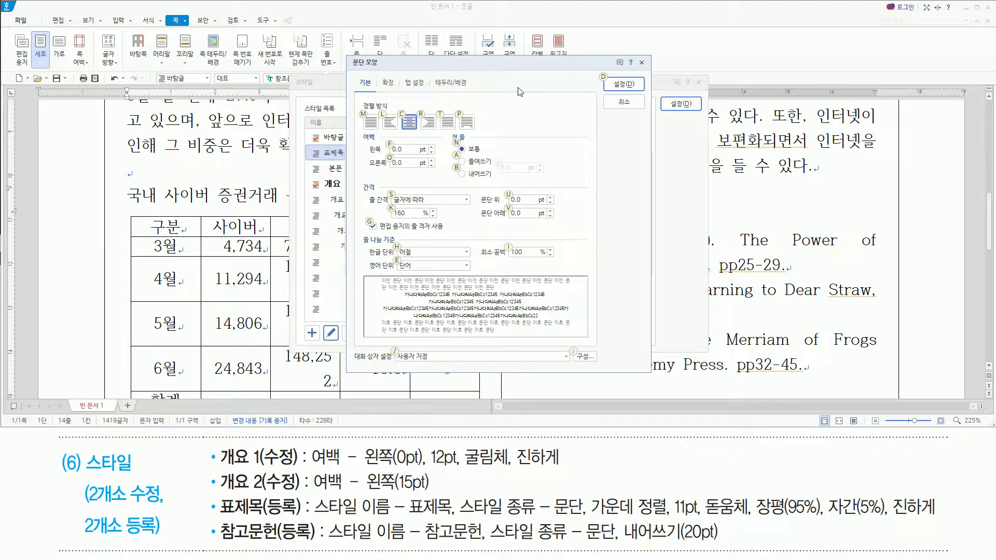
key(Return)
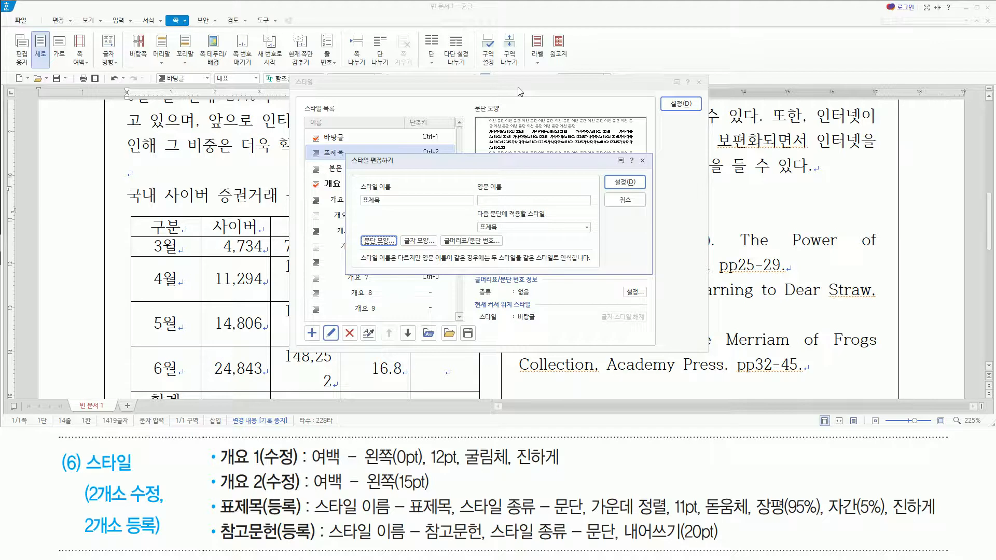
key(alt)
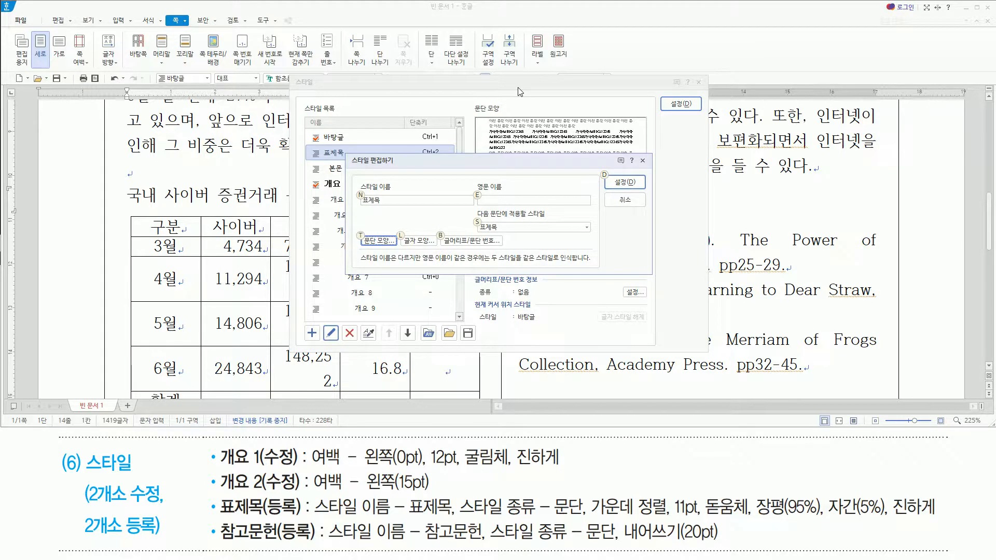
key(l)
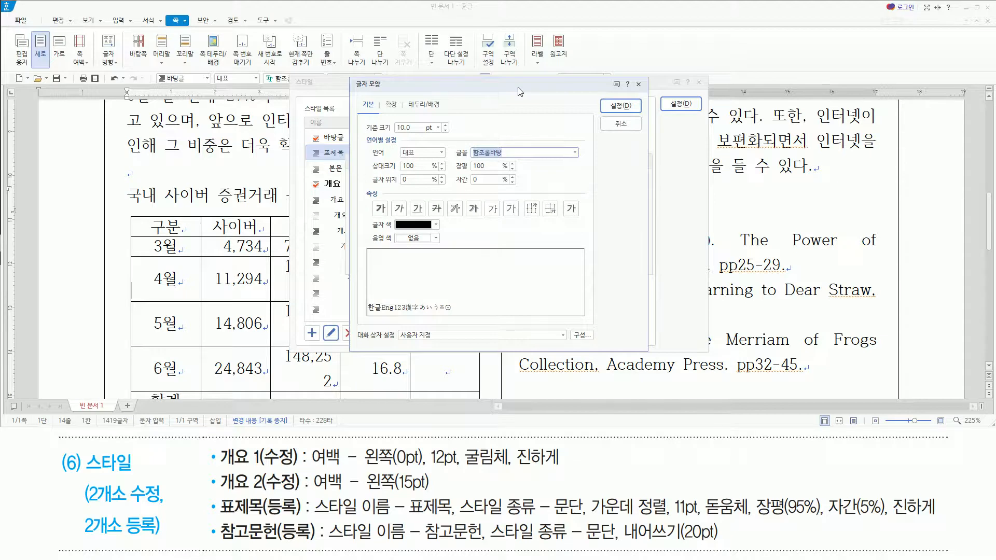
Set 표제목 characters to 11 pt 돋움체 with 95% width and 5% spacing.
text(돋움체)
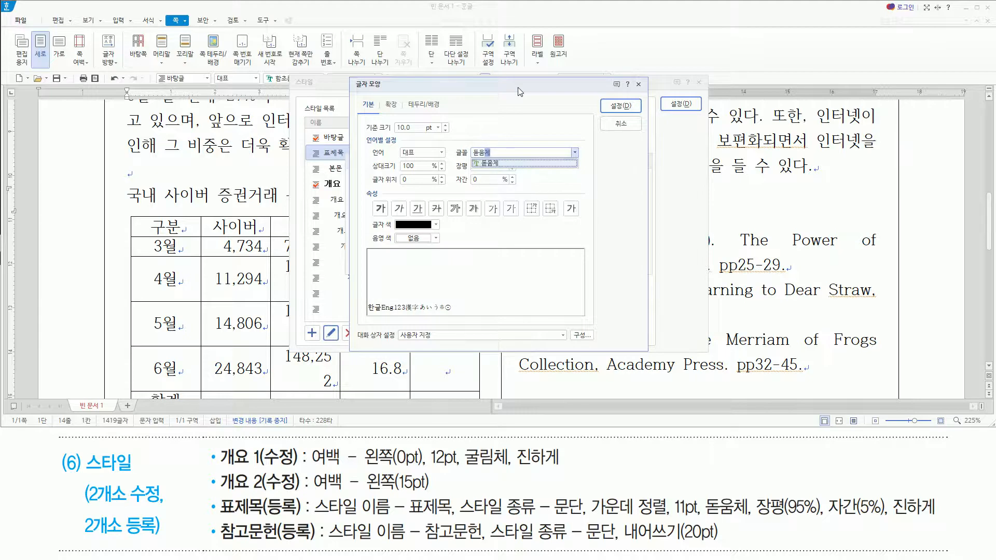
key(Return)
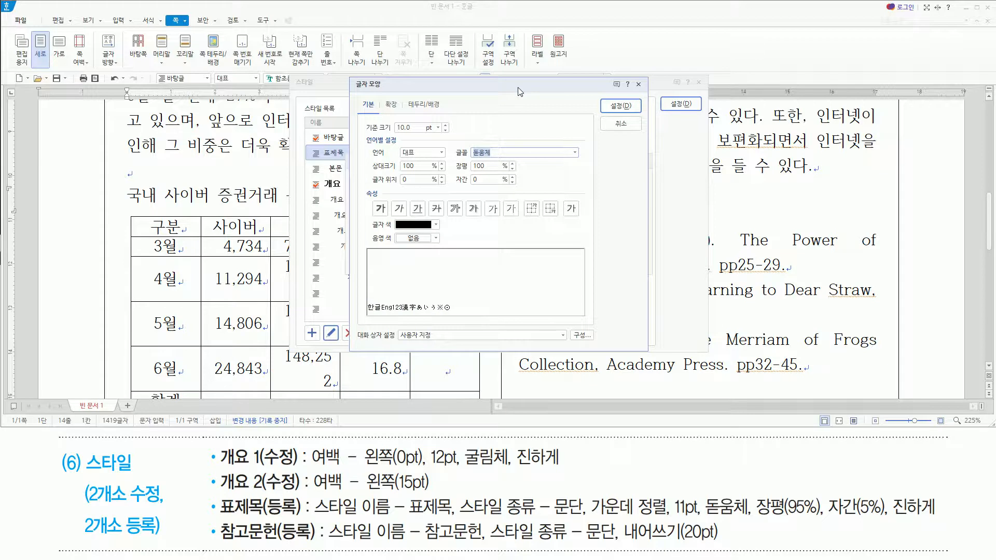
key(alt+z)
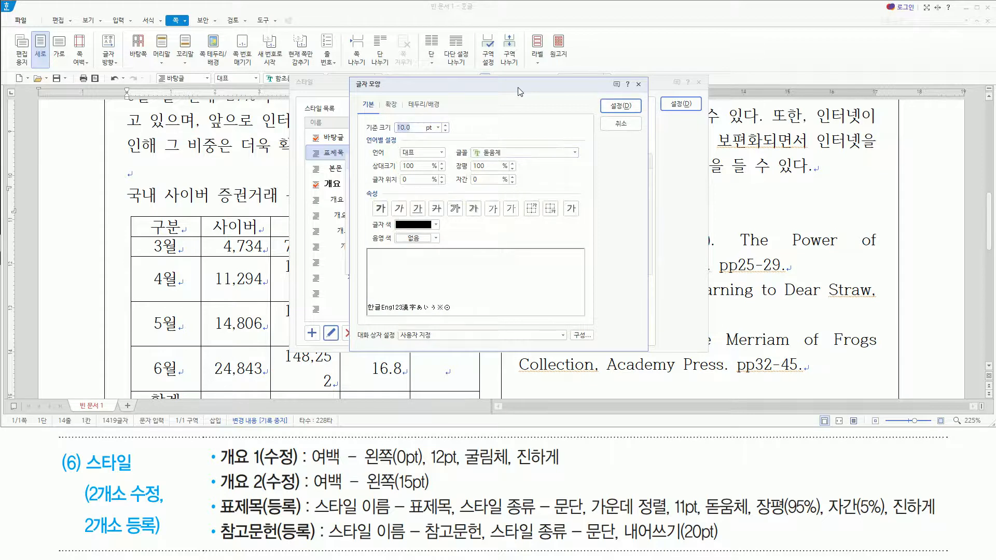
text(11)
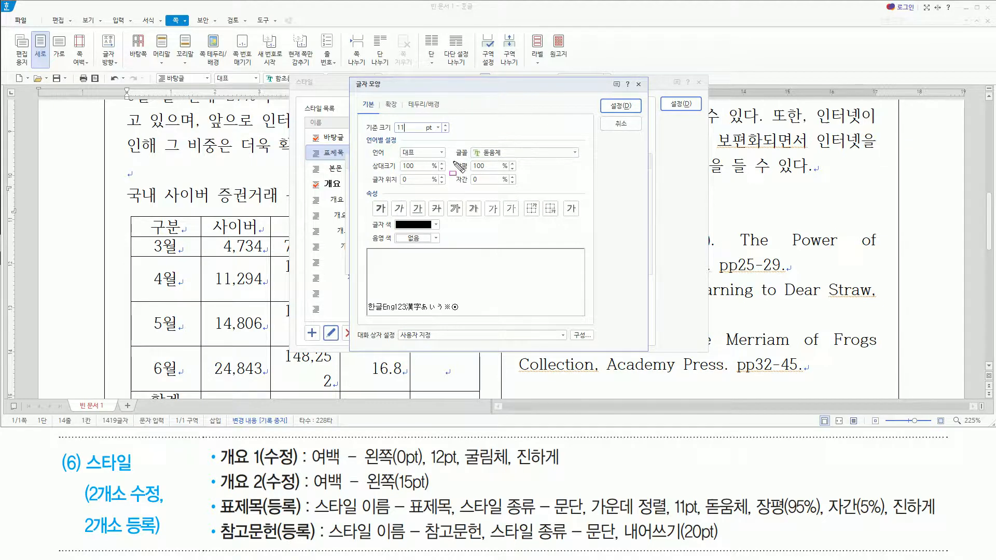
mouse_move(453, 161)
mouse_down()
mouse_move(485, 187)
mouse_move(521, 189)
mouse_up()
key(Escape)
click(545, 117)
click(416, 126)
key(alt)
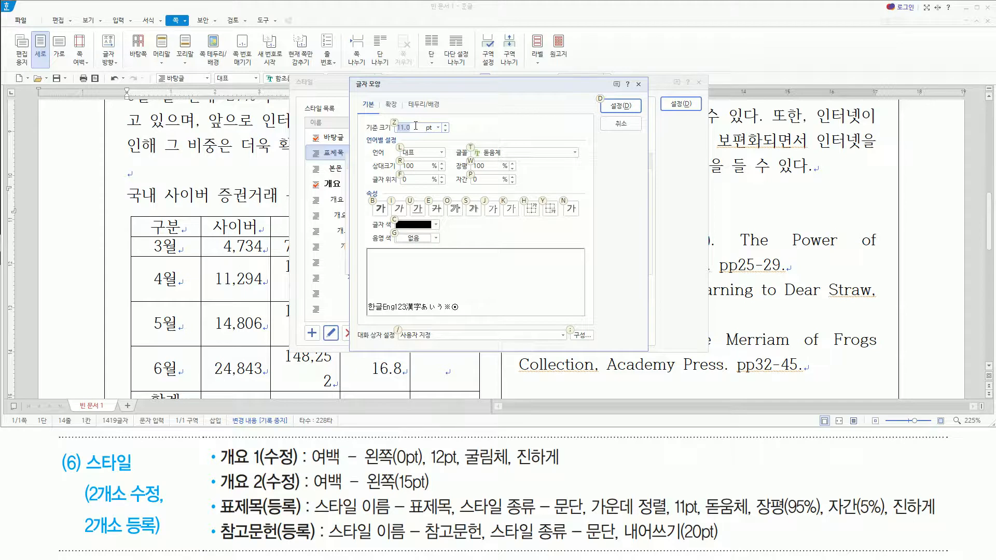
text(w)
text(95)
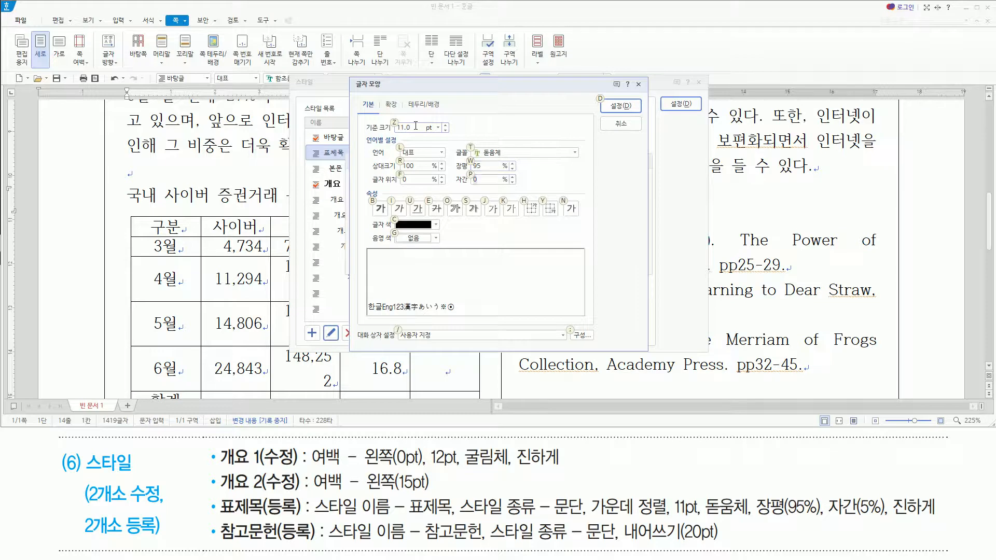
text(p5)
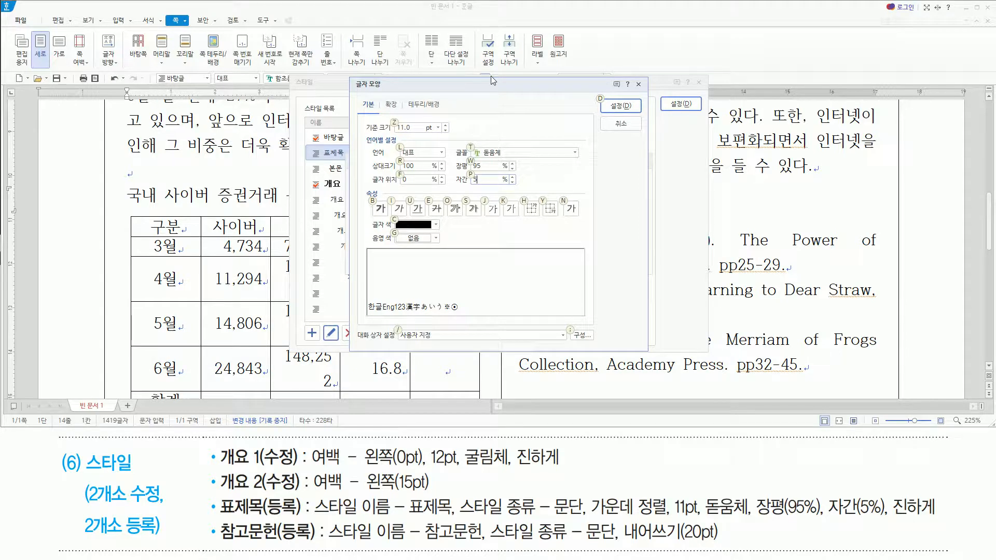
Make 표제목 bold, save the style, and apply it to the table title.
key(b)
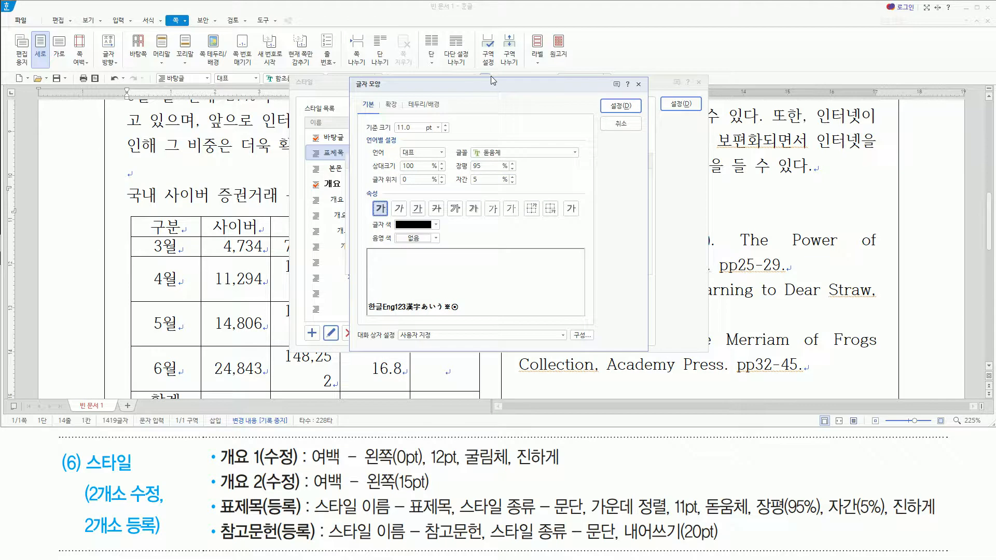
key(Return)
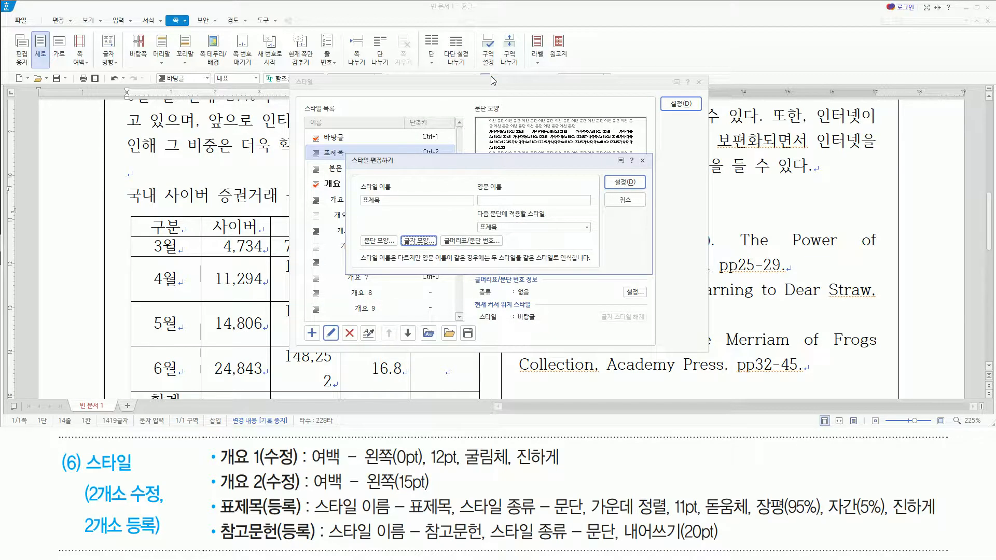
click(625, 182)
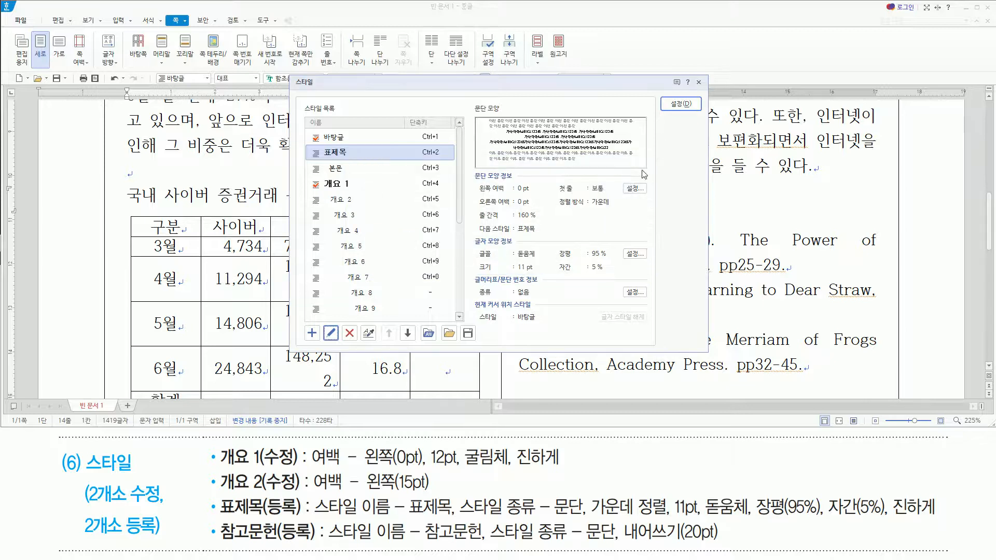
click(682, 107)
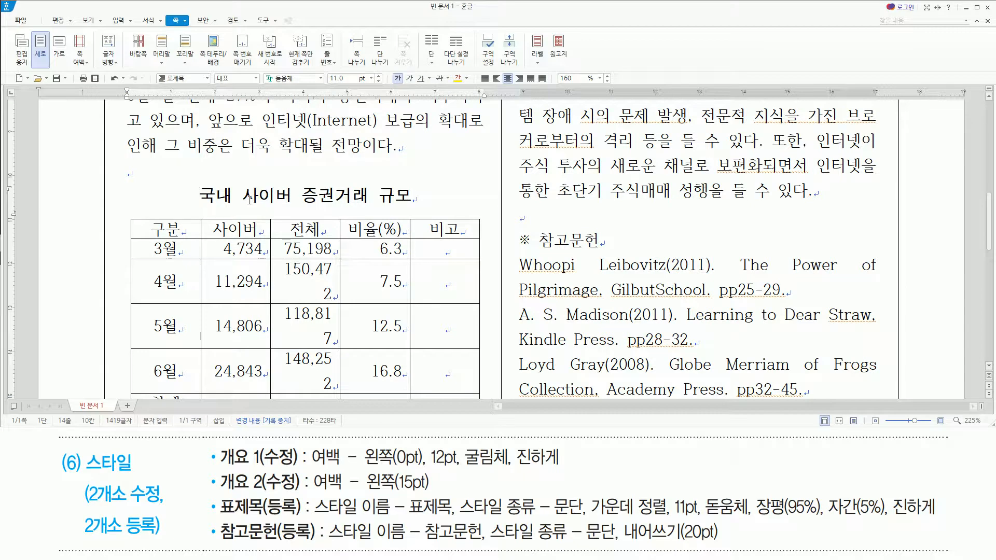
key(End)
scroll(246, 234, down, 5)
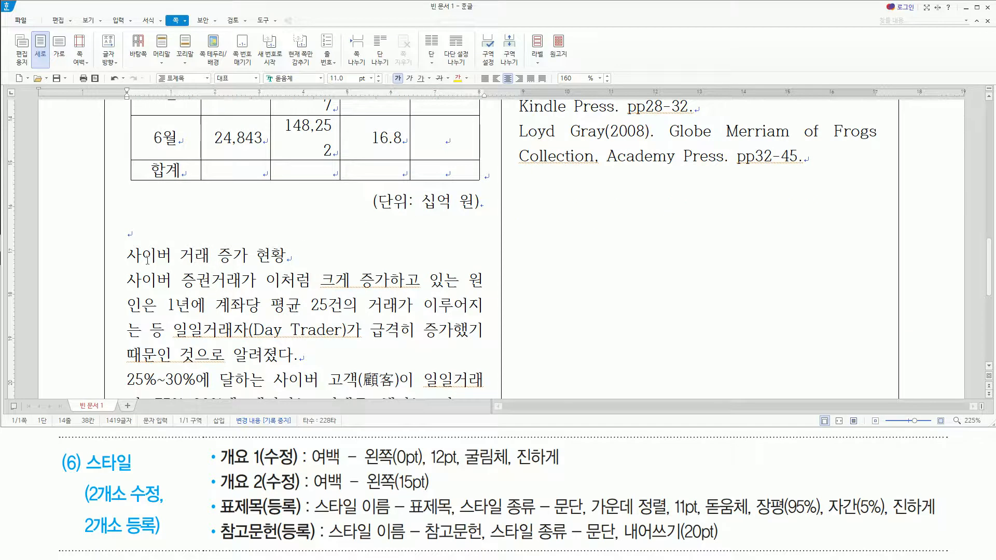
drag(124, 252, 299, 266)
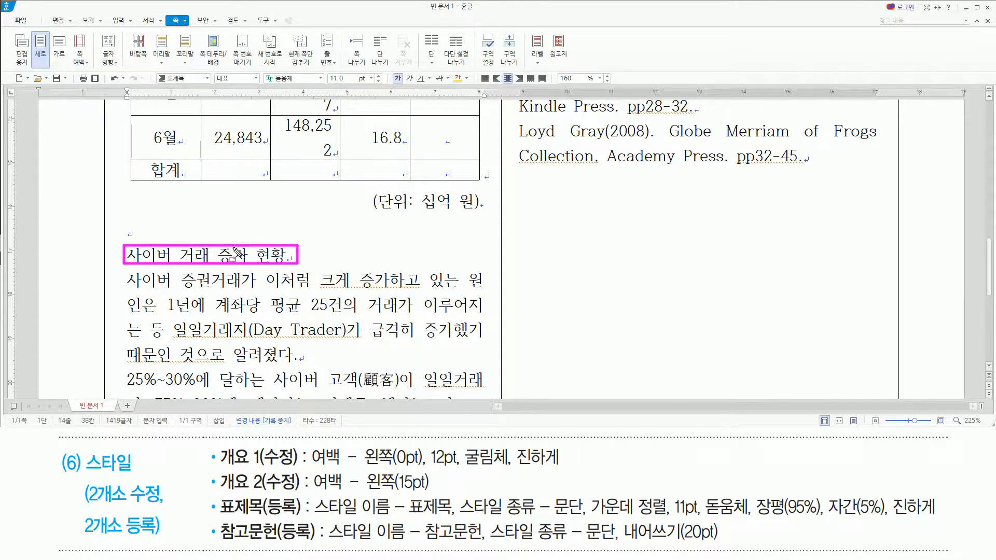
mouse_move(216, 467)
mouse_down()
mouse_move(570, 457)
mouse_move(566, 447)
mouse_up()
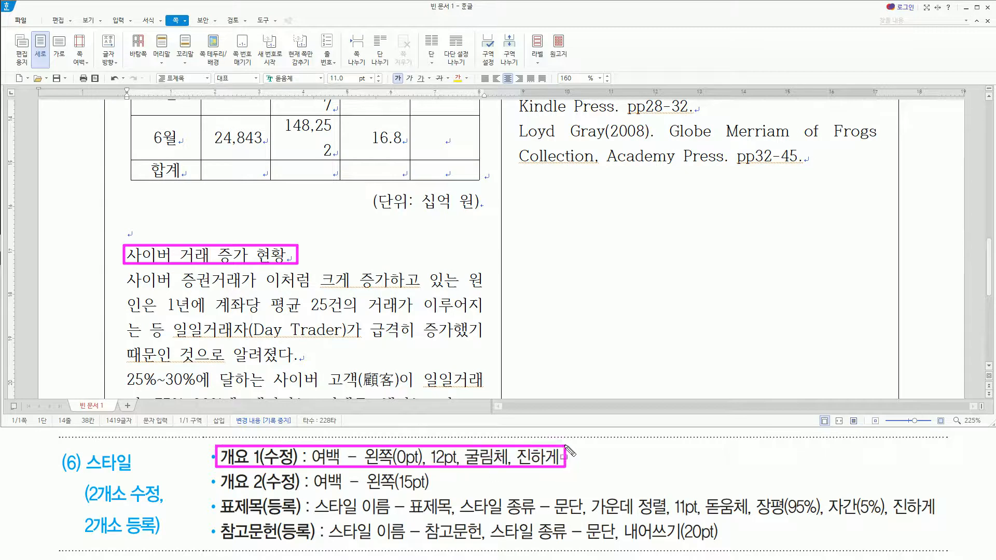
click(128, 255)
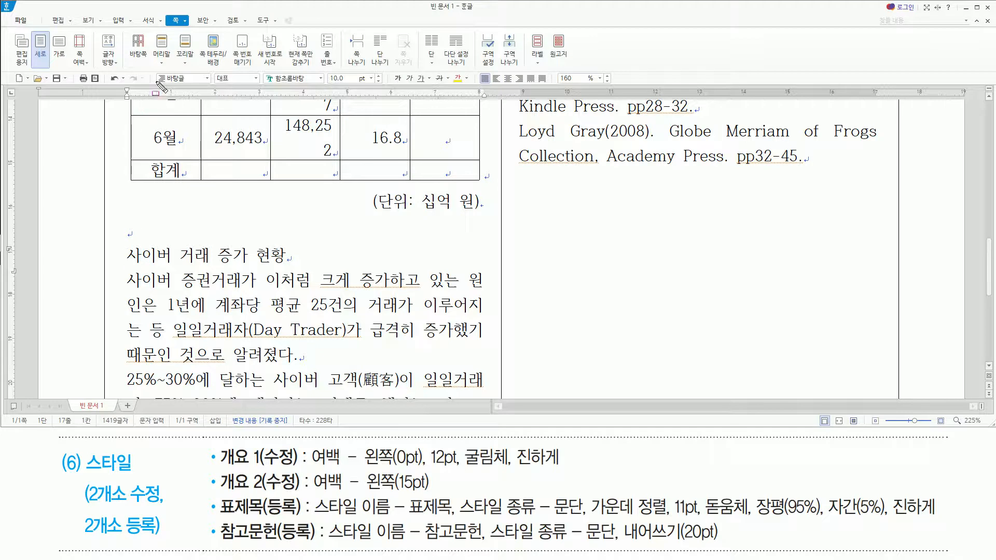
Apply 개요 1 to '사이버 거래 증가 현황' and select the three paragraphs below it.
drag(157, 69, 211, 88)
key(Escape)
click(206, 79)
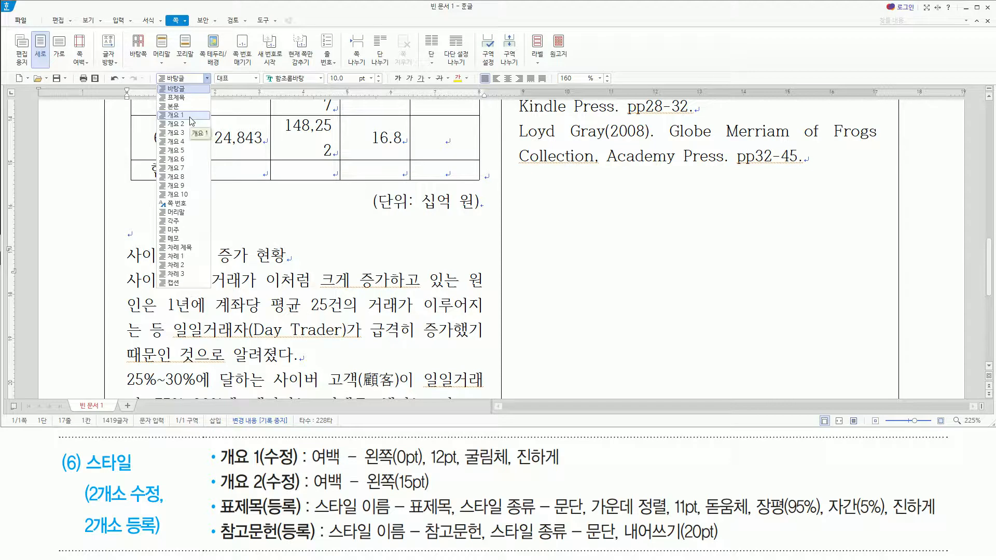
click(191, 115)
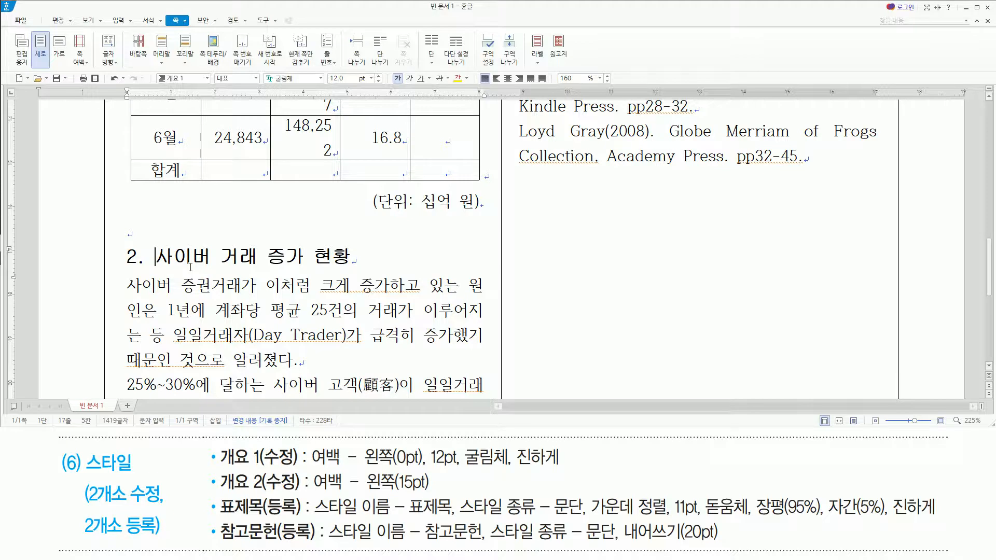
key(Hangul)
key(Down)
key(ctrl+shift+Down)
key(ctrl+shift+Down)
key(ctrl+shift+Down)
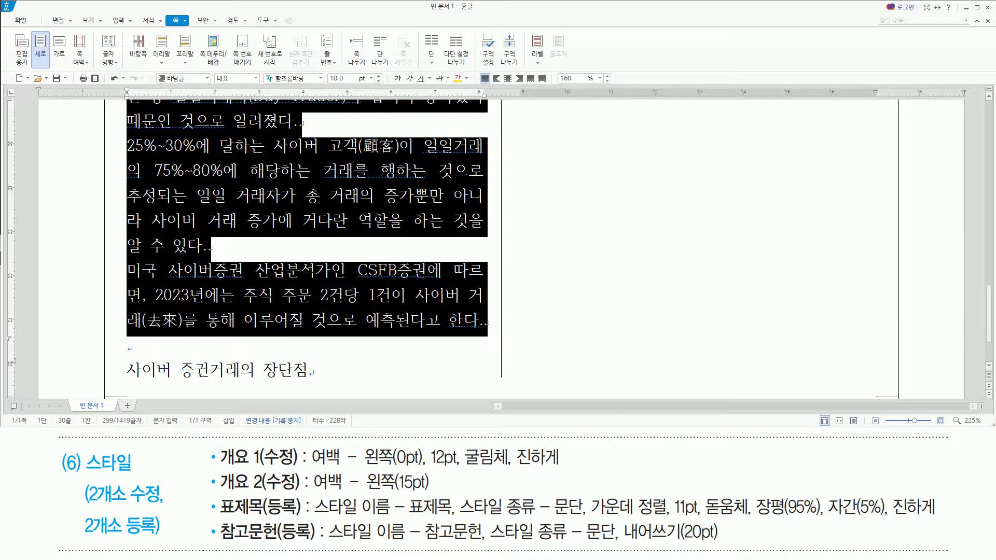
Select the 개요 2 style in the Style dialog and open it for editing.
key(F6)
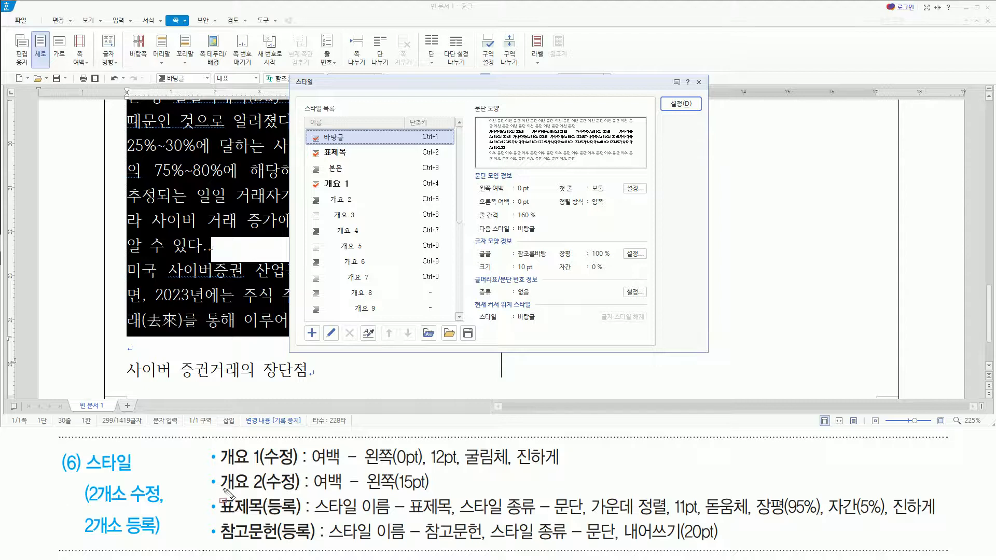
mouse_move(219, 494)
mouse_down()
mouse_move(286, 485)
mouse_move(292, 494)
mouse_up()
drag(323, 193, 360, 207)
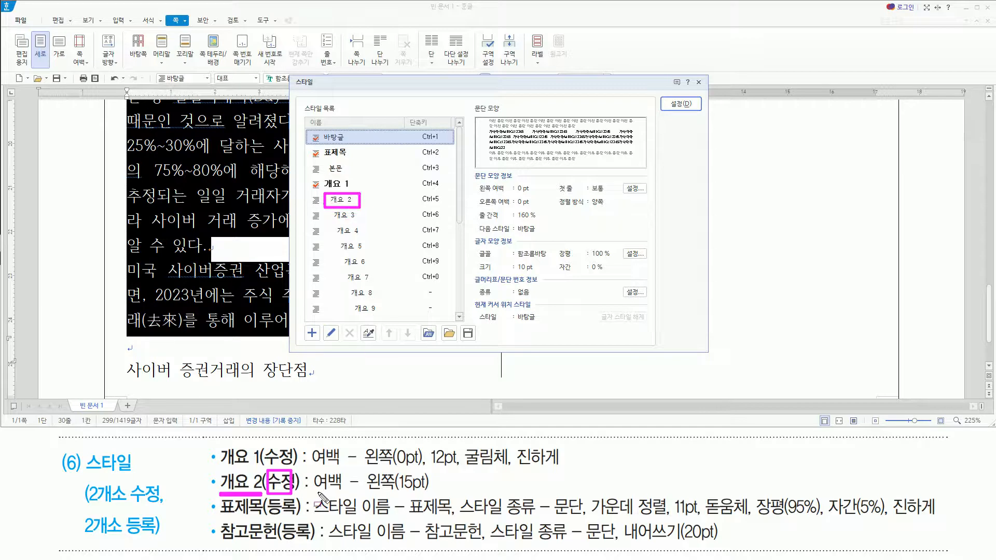
drag(314, 489, 421, 491)
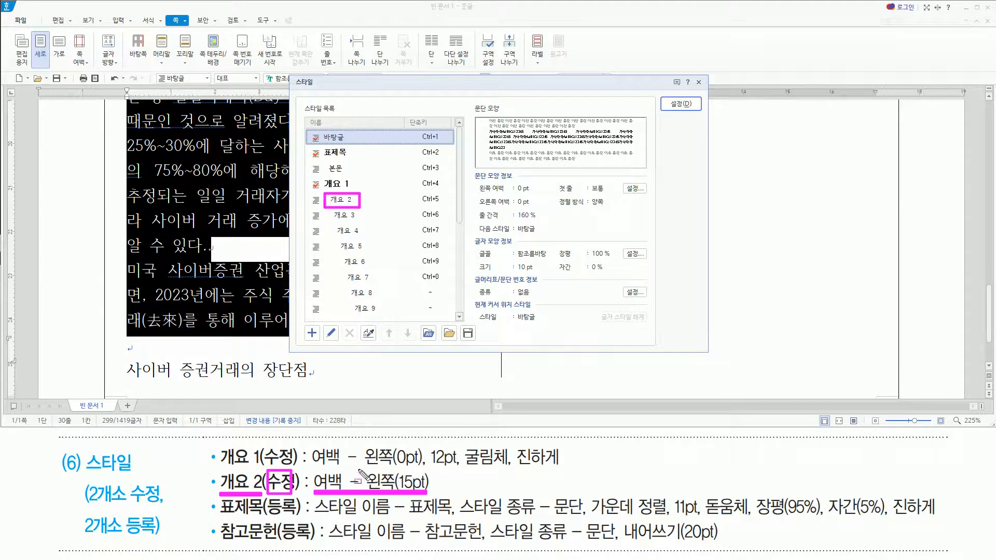
click(352, 203)
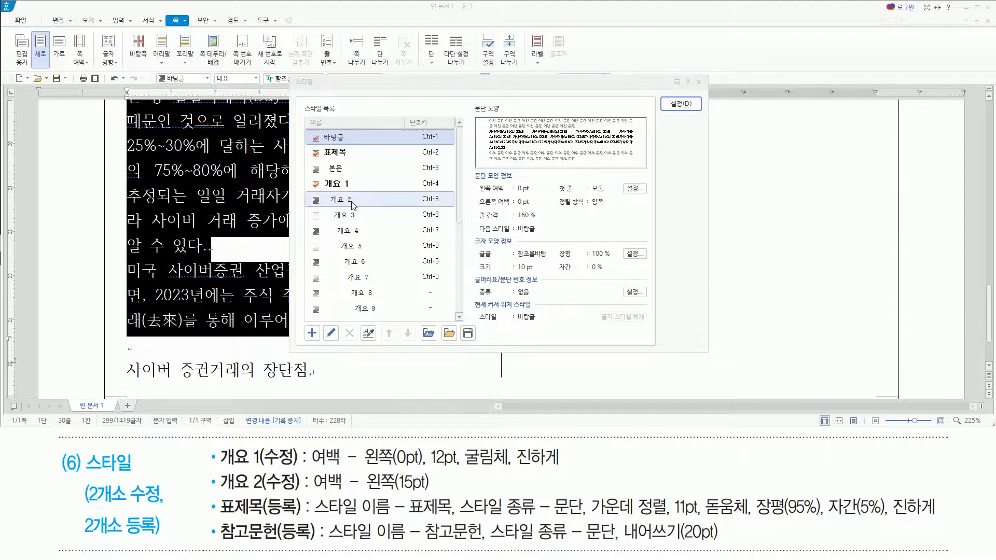
click(352, 204)
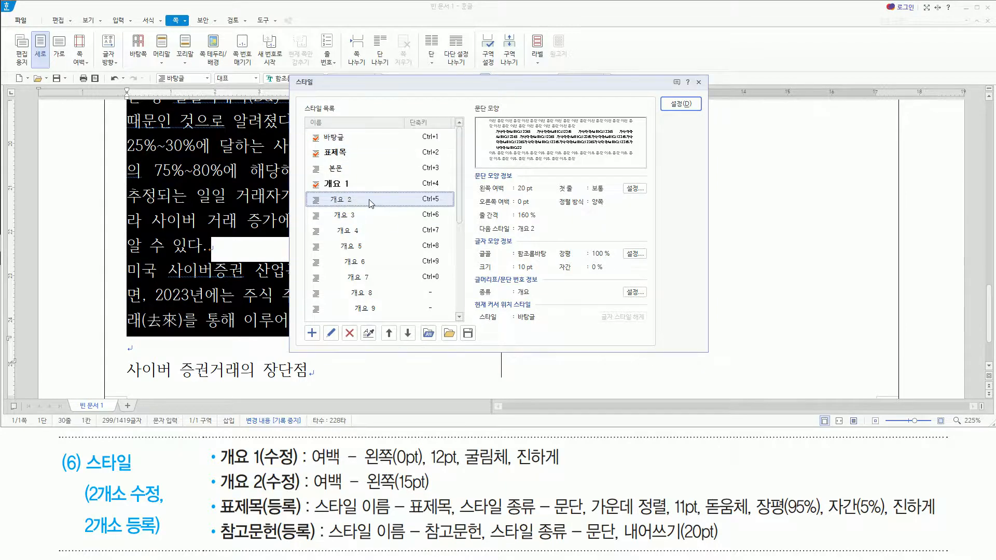
key(alt)
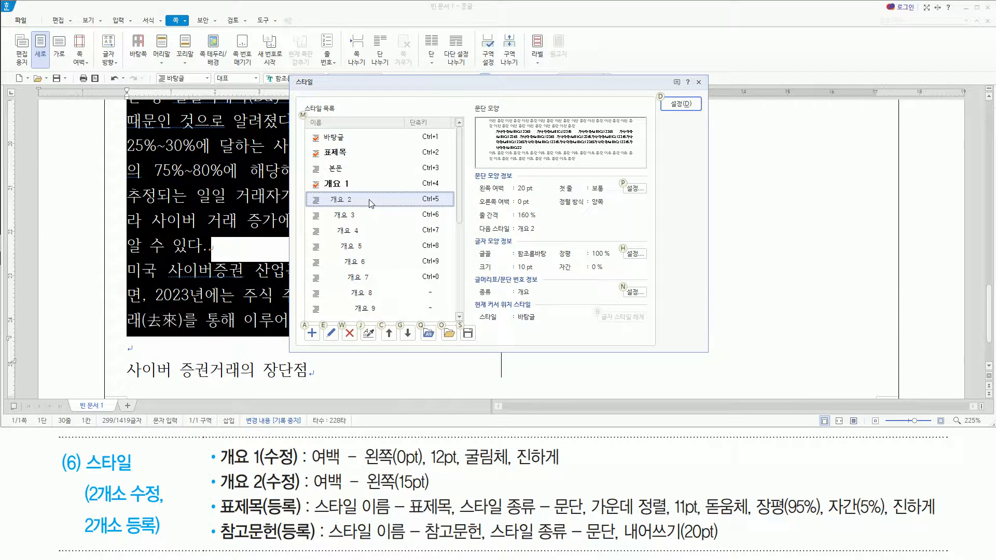
key(e)
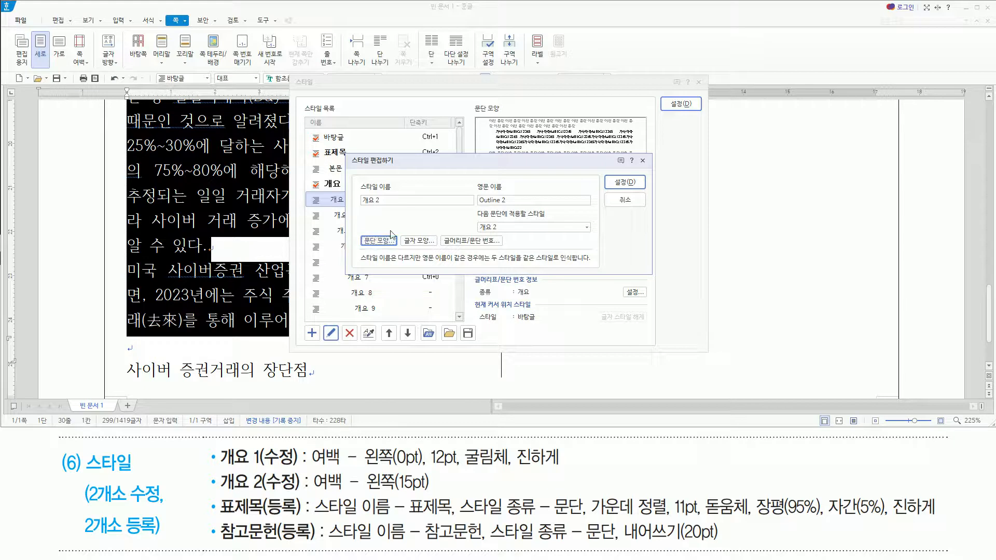
Give 개요 2 a 15 pt left margin and apply it to the selected paragraphs.
key(alt)
key(t)
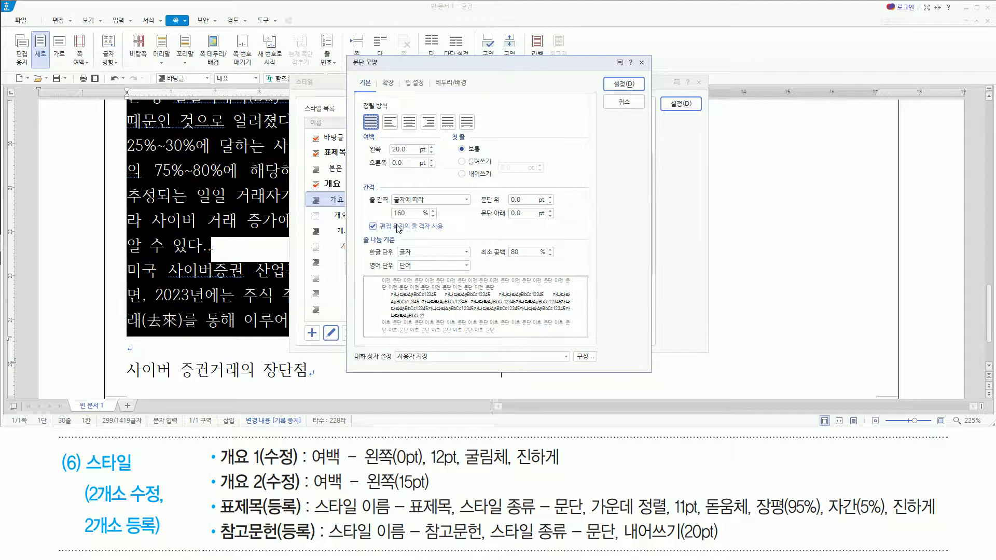
key(alt)
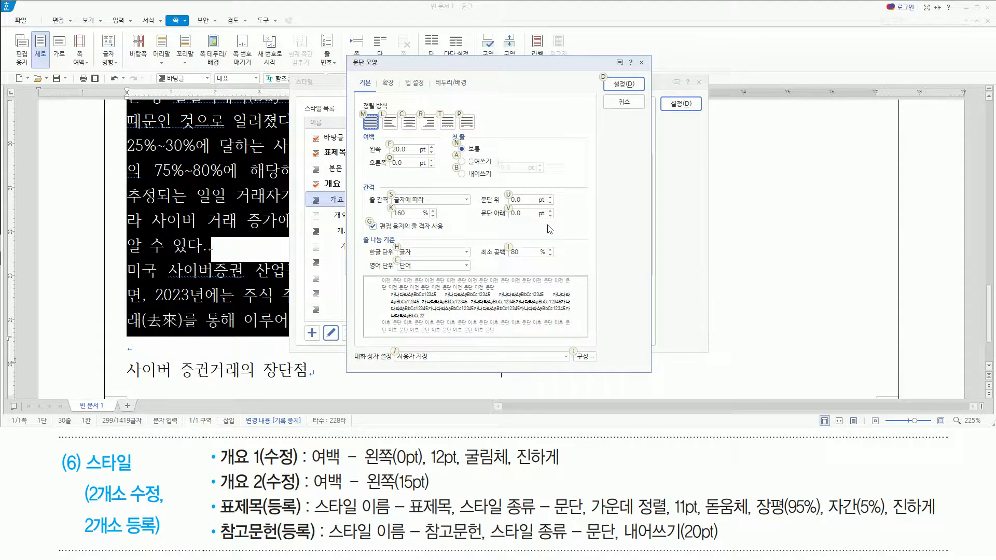
text(f15)
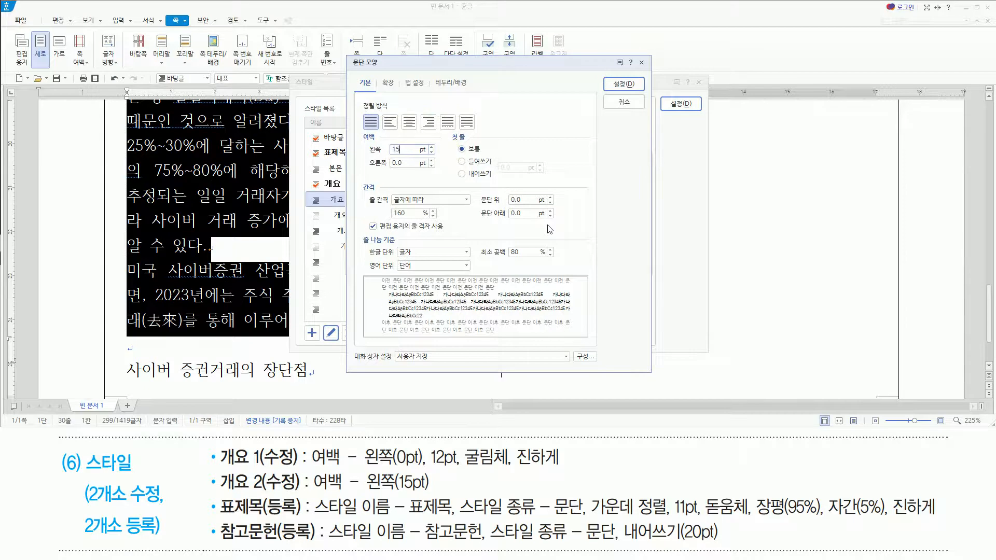
key(Return)
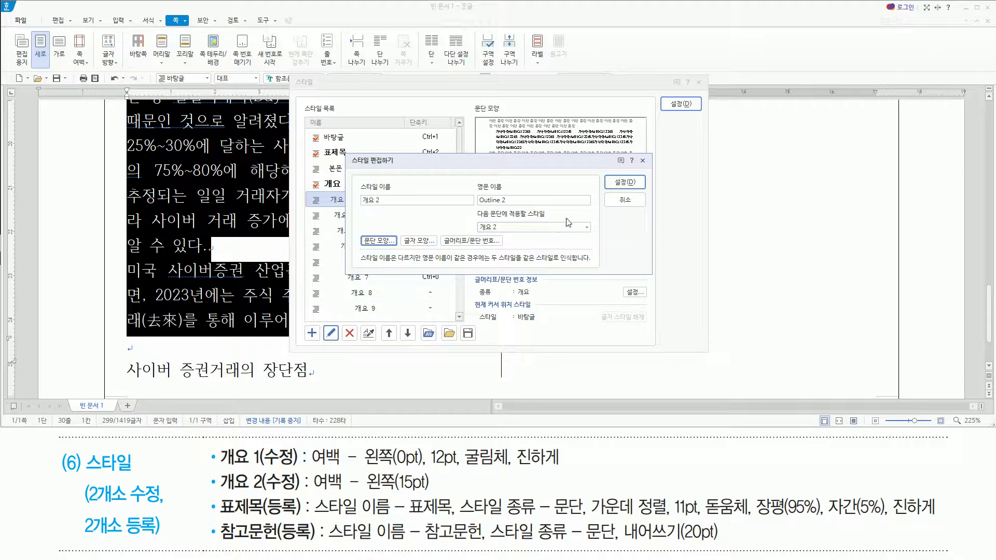
click(615, 184)
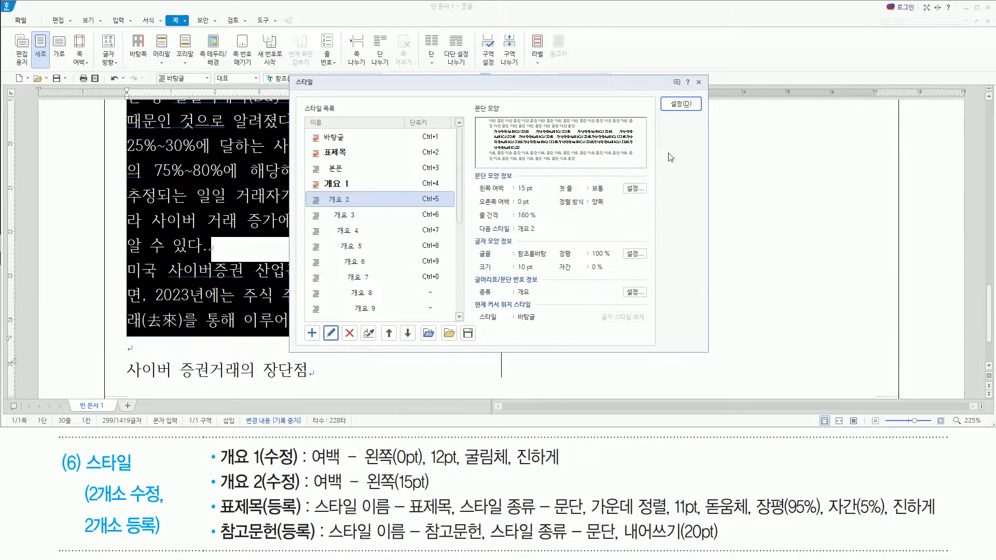
click(673, 106)
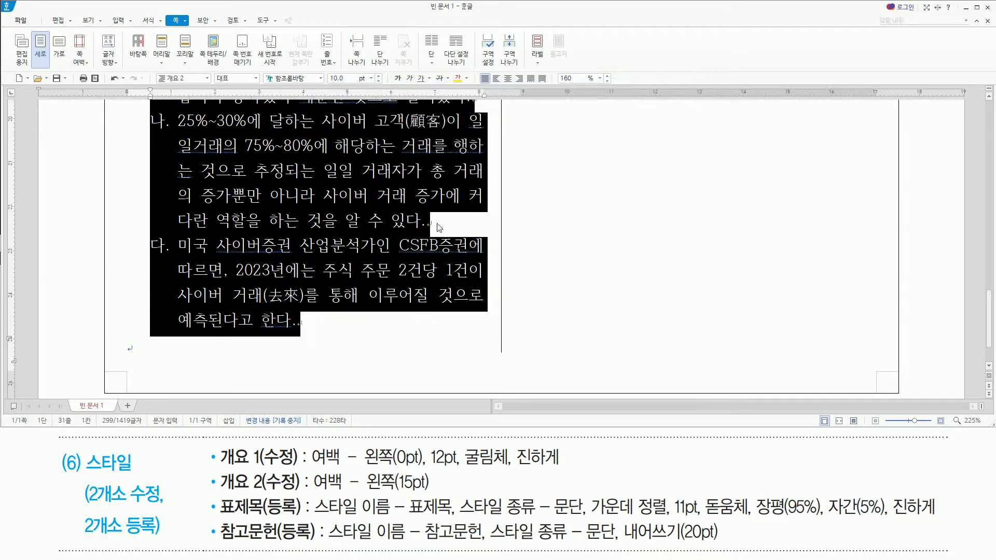
Apply 개요 1 to the right-column heading '사이버 증권거래의 장단점'.
scroll(439, 225, up, 3)
scroll(439, 227, down, 3)
click(306, 322)
key(Down)
key(Down)
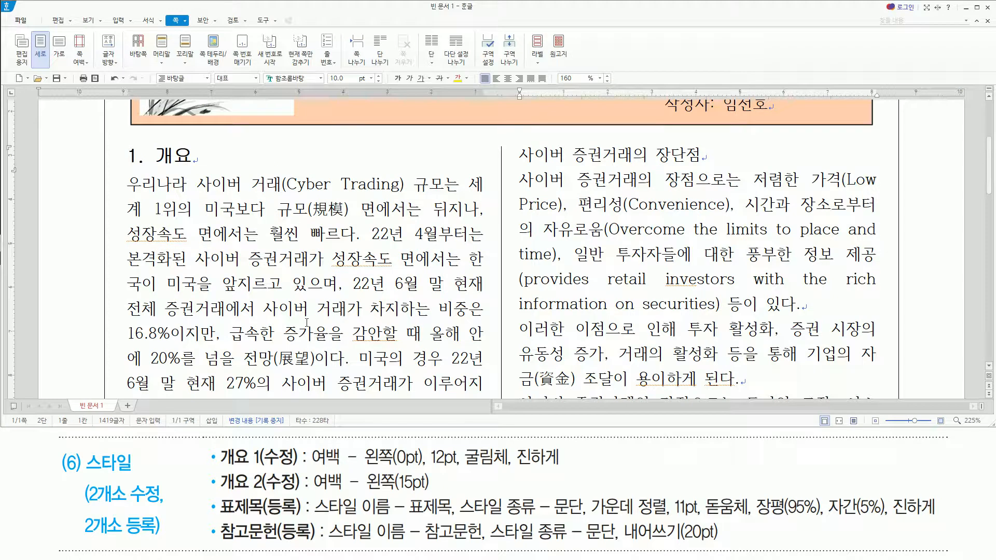
drag(517, 141, 707, 166)
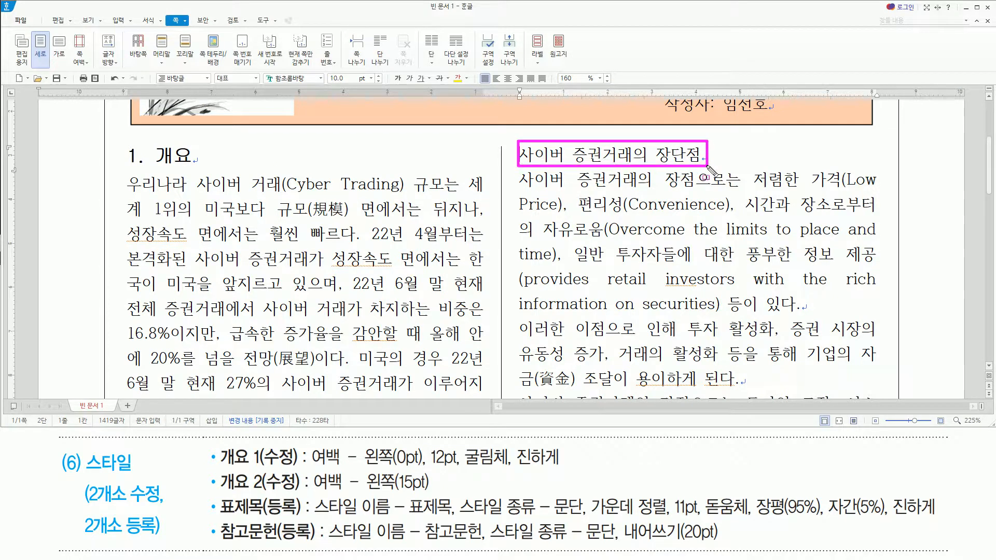
key(Escape)
click(517, 154)
scroll(518, 166, up, 1)
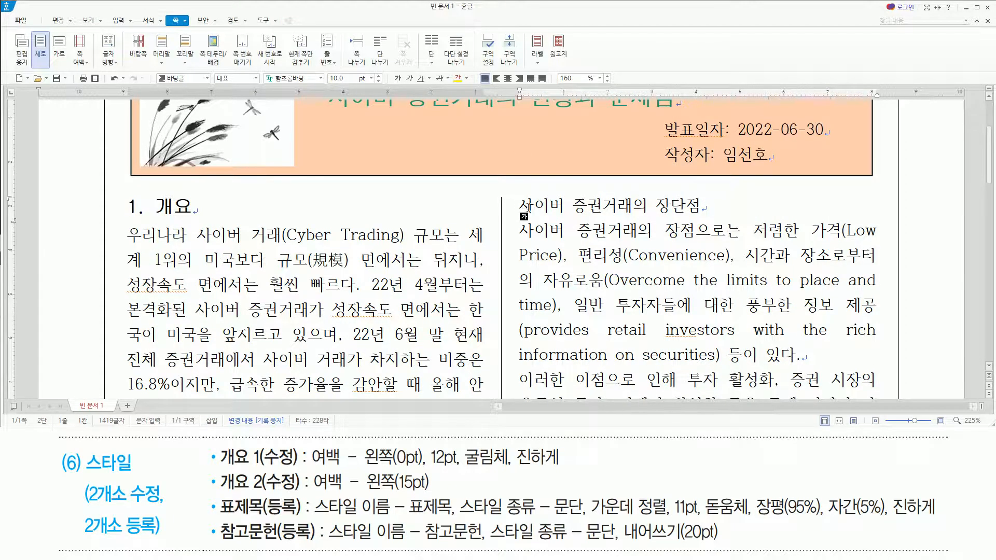
click(206, 78)
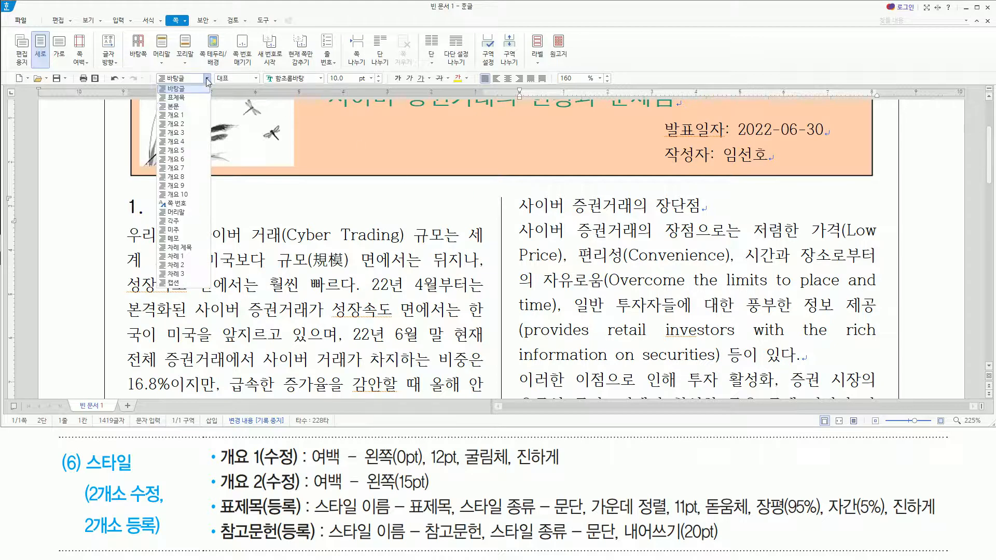
click(193, 115)
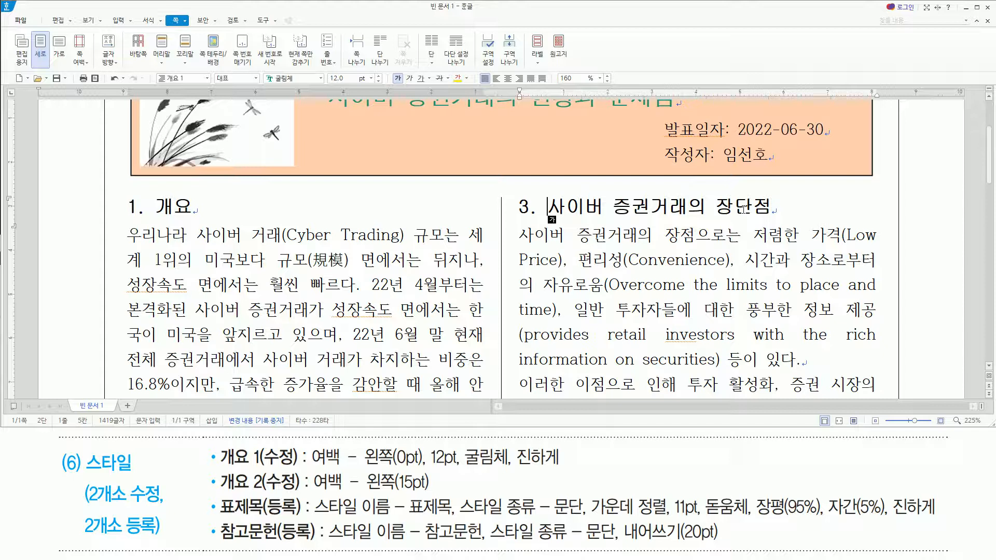
key(Down)
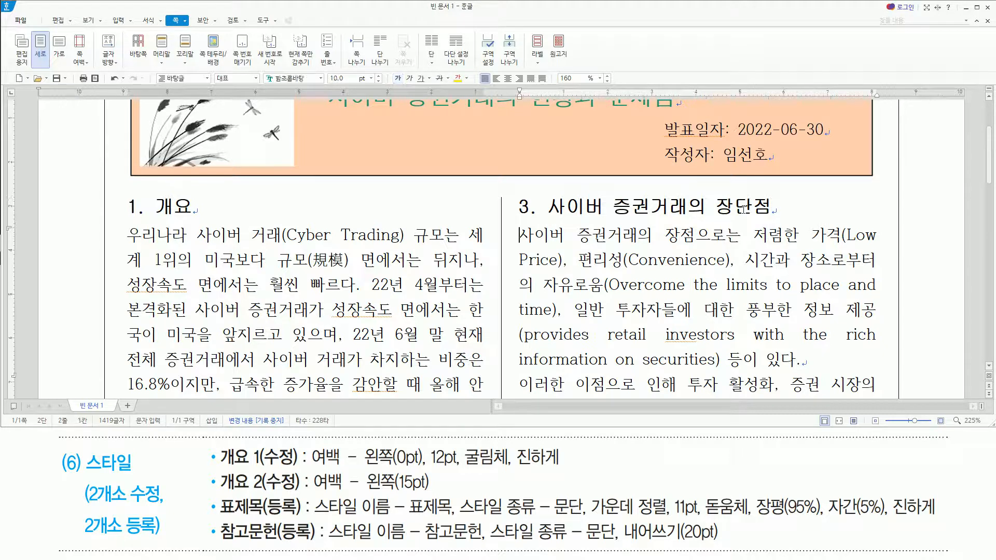
Apply the 개요 2 style to the three section 3 paragraphs, lettering them 가., 나. and 다.
click(519, 237)
key(ctrl+shift+Down)
key(ctrl+shift+Down)
key(ctrl+shift+Down)
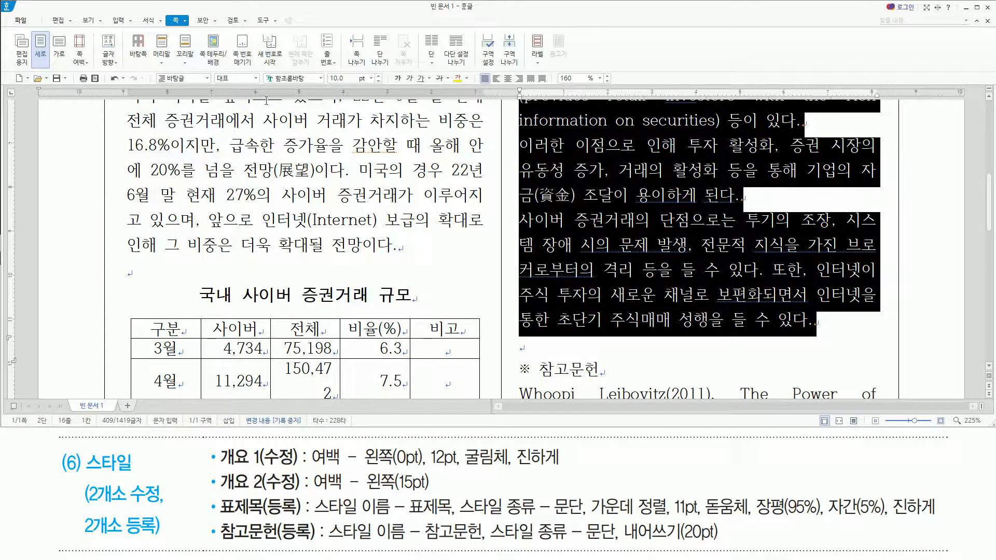
click(206, 79)
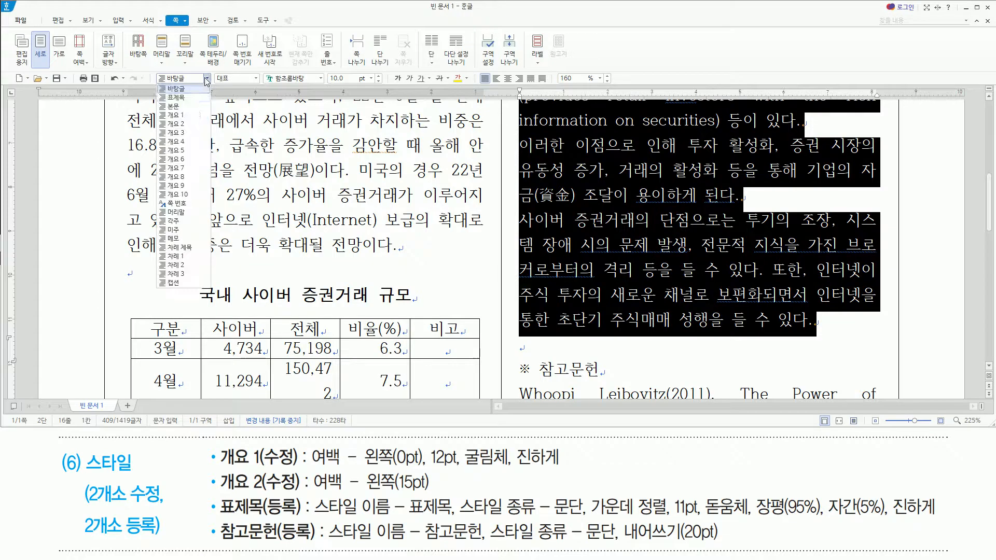
click(192, 128)
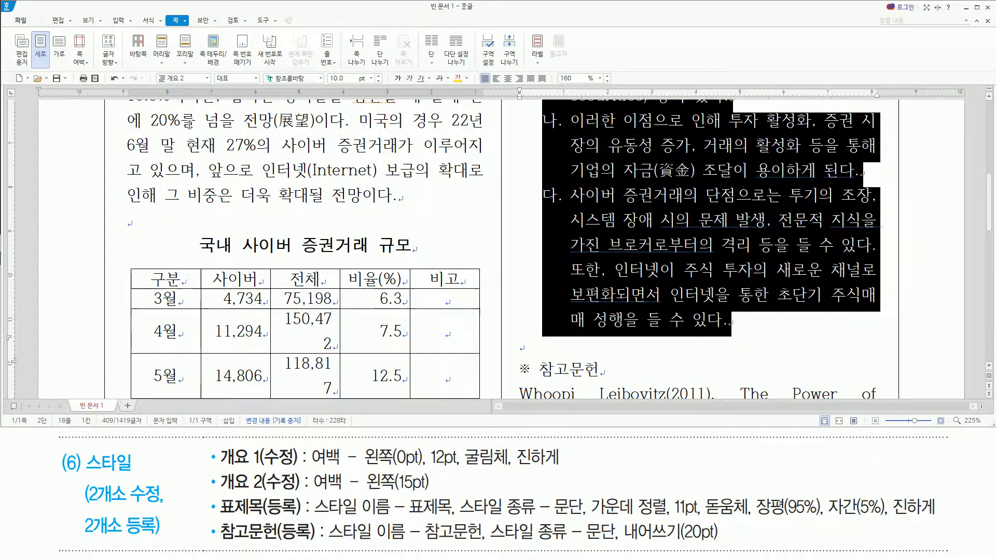
scroll(799, 187, up, 3)
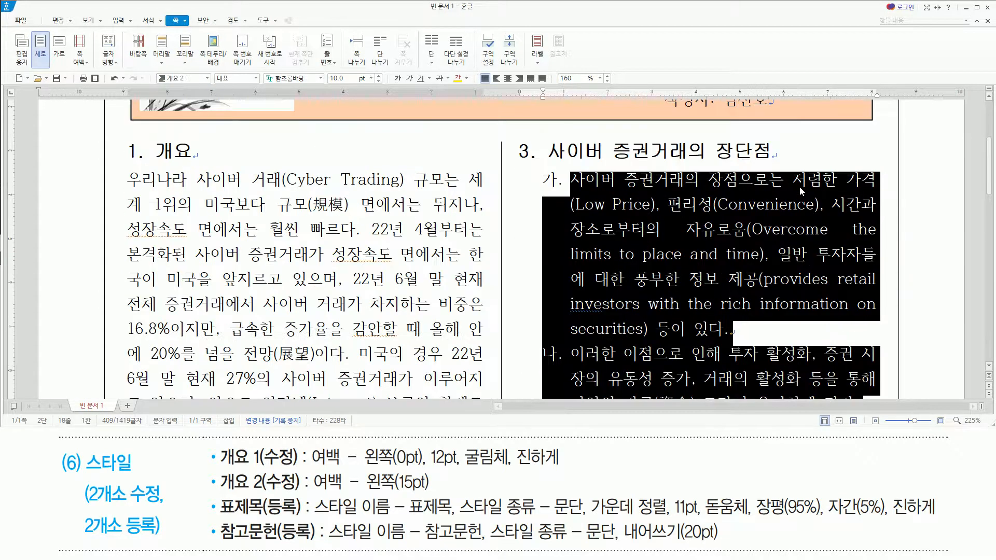
scroll(799, 187, down, 3)
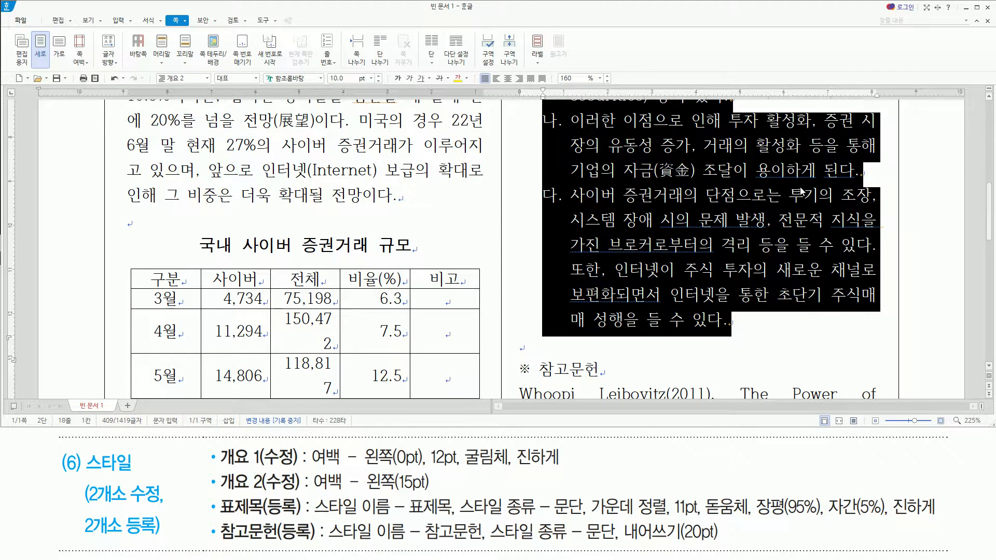
scroll(610, 154, down, 3)
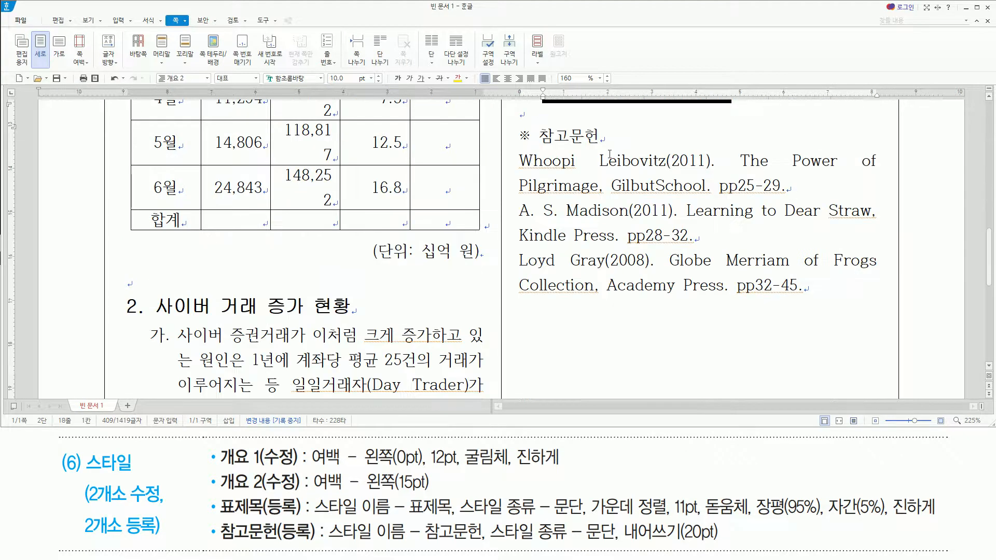
Select the three reference entries from 'Whoopi' onward and open the Style dialog with F6.
click(521, 160)
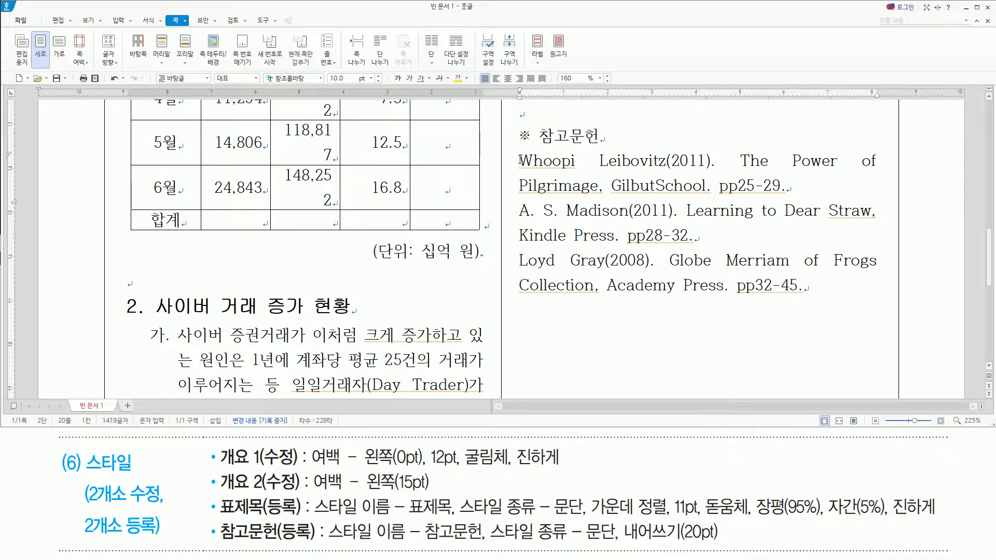
key(shift+Down)
key(shift+Down)
key(shift+Down)
key(shift+Down)
key(shift+Down)
key(shift+Right)
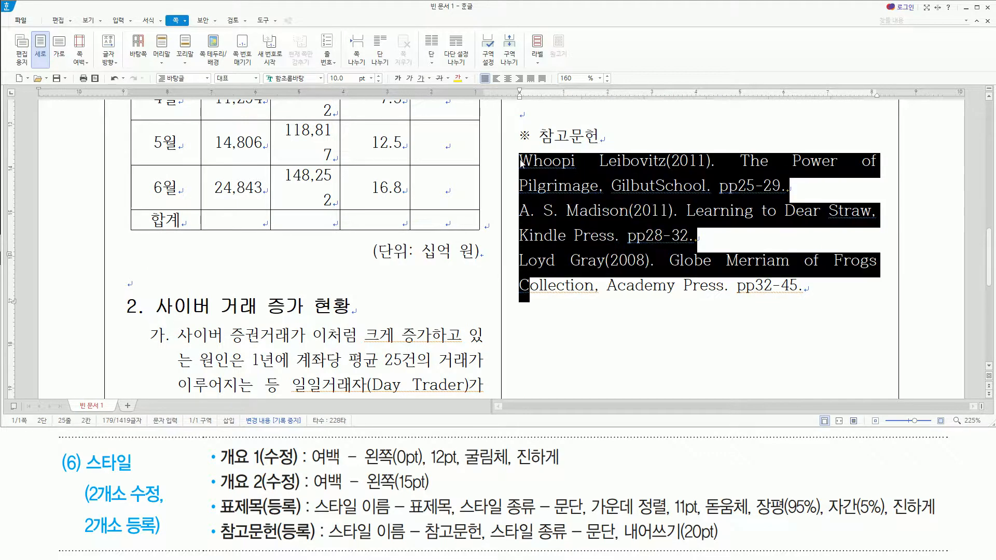
key(shift+End)
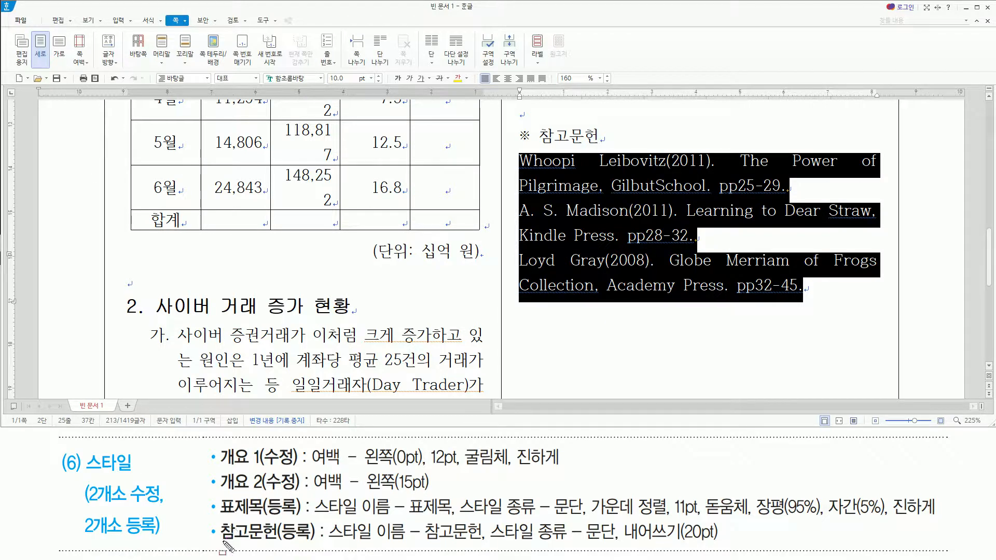
mouse_move(221, 539)
mouse_down()
mouse_move(270, 540)
mouse_move(275, 520)
mouse_up()
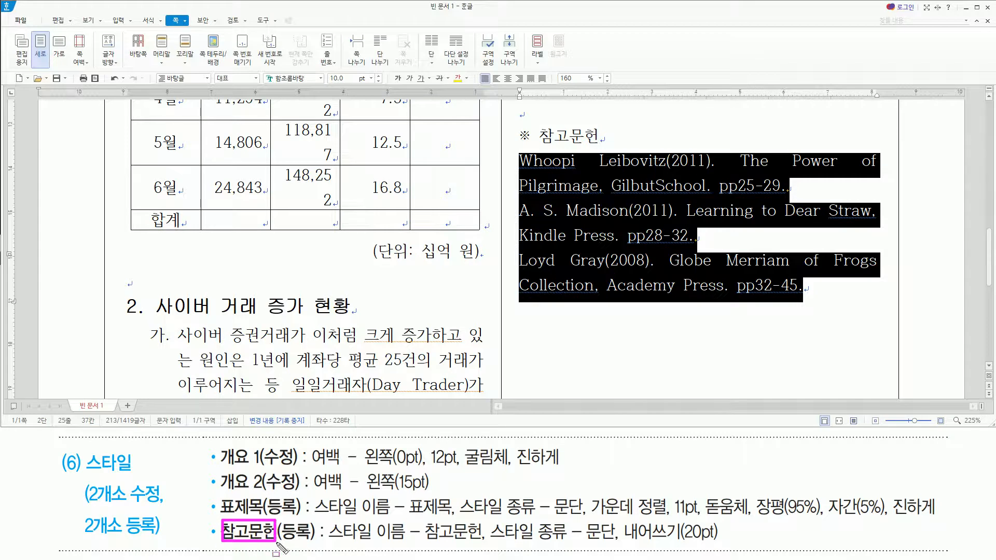
drag(283, 543, 308, 543)
key(Escape)
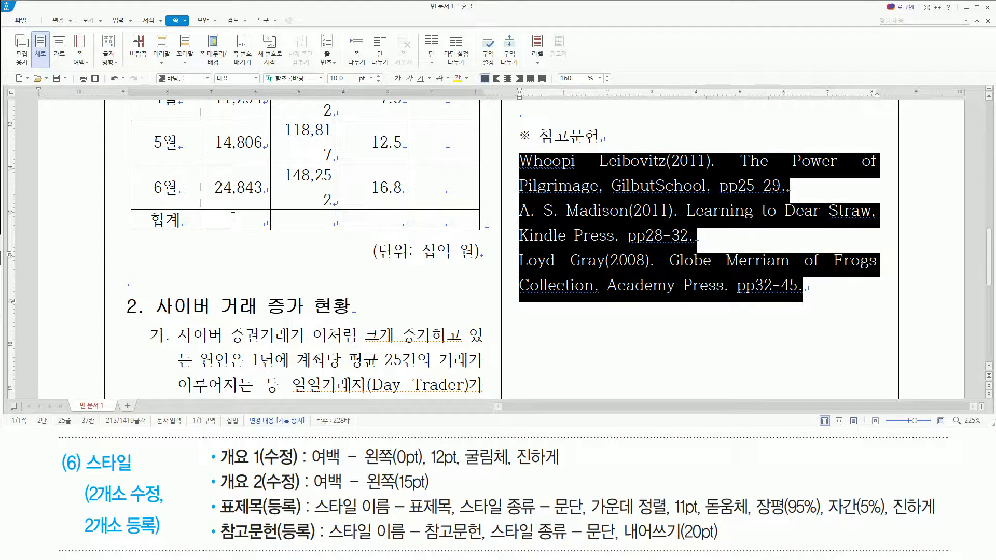
key(F6)
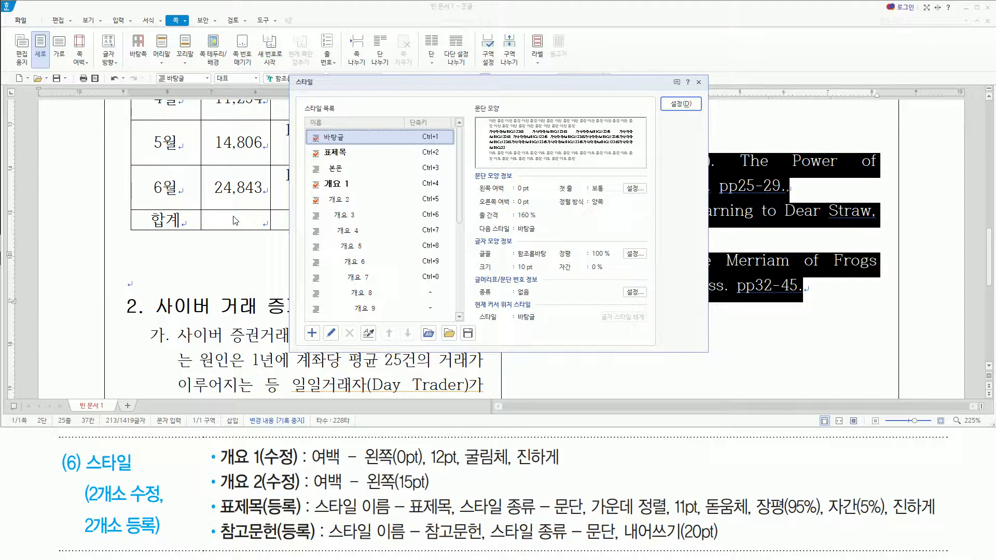
Add a new paragraph style named 참고문헌.
key(alt)
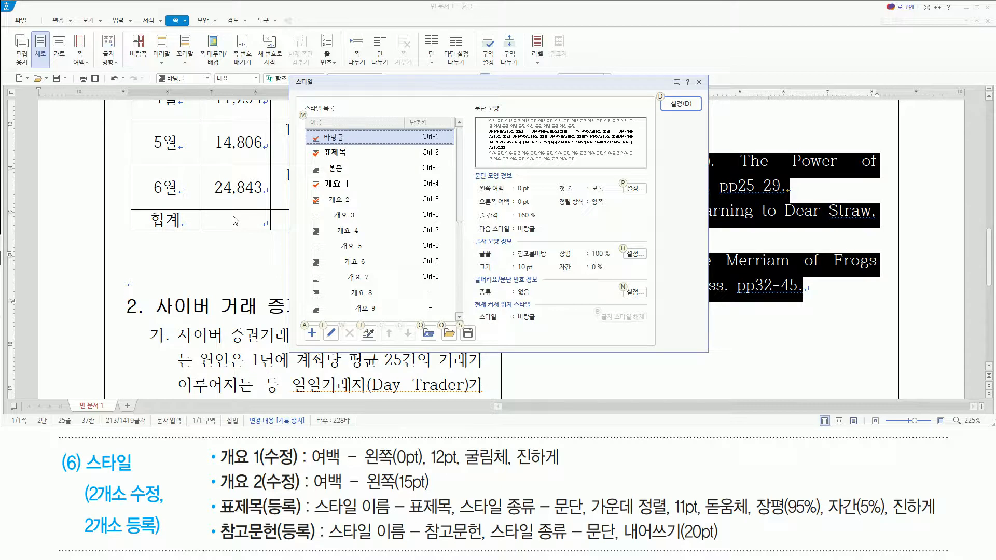
key(a)
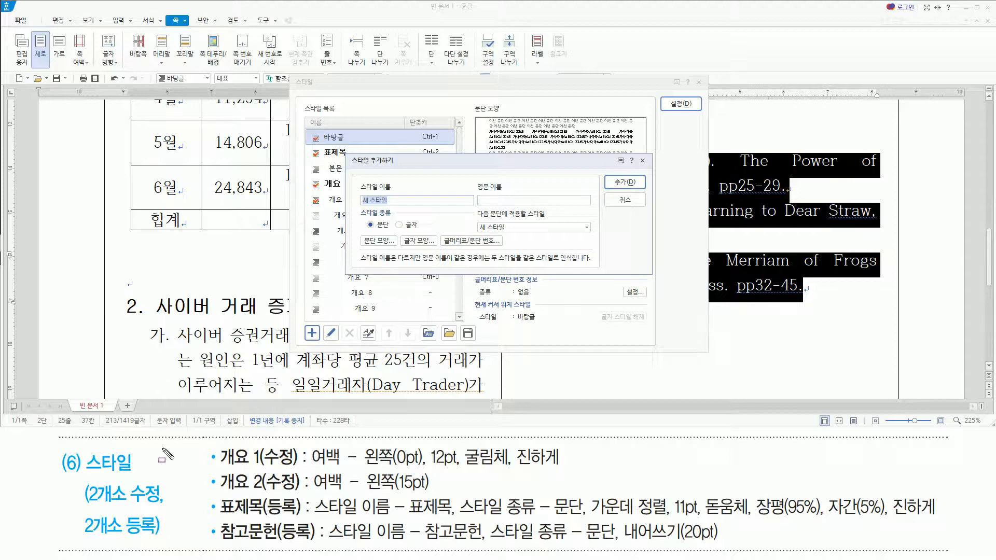
mouse_move(328, 542)
mouse_down()
mouse_move(463, 555)
mouse_move(477, 543)
mouse_move(618, 541)
mouse_up()
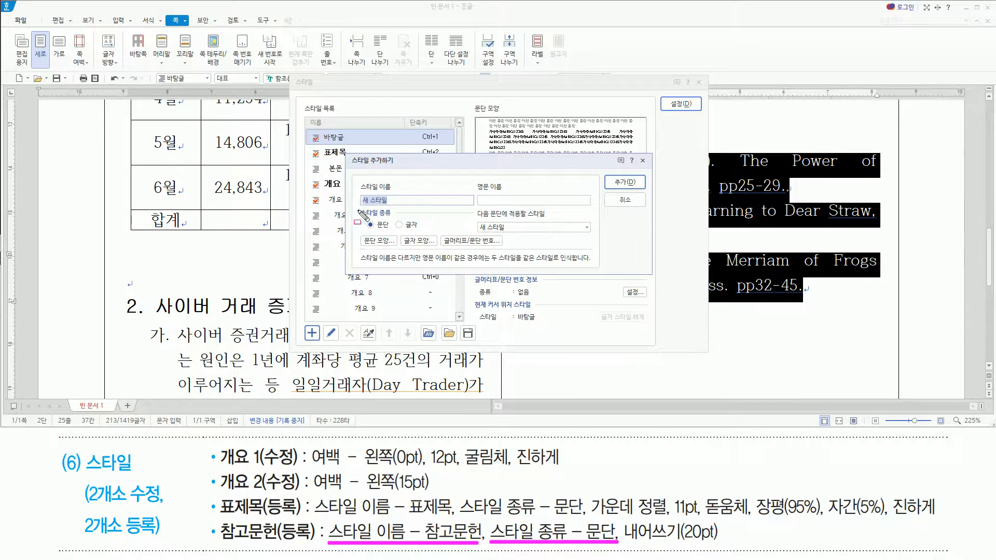
drag(356, 206, 399, 235)
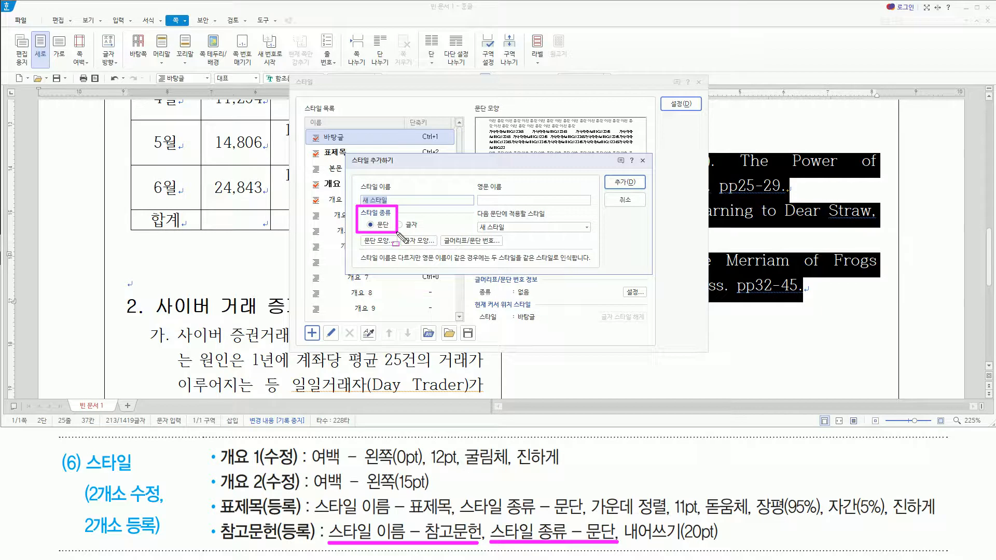
key(Escape)
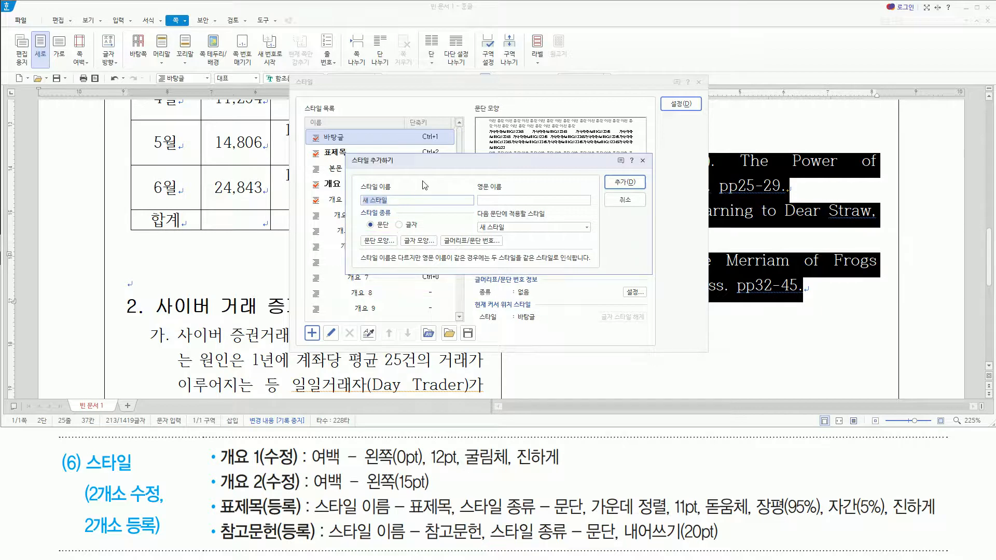
text(참고문헌)
key(Return)
Edit the 참고문헌 style and bring up its paragraph shape settings.
key(ctrl+shift+d)
drag(313, 146, 360, 162)
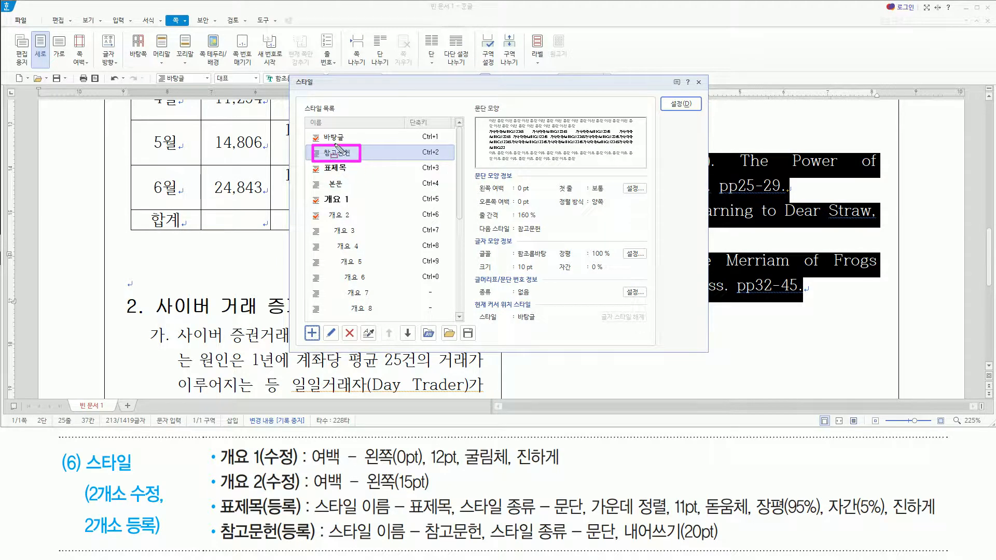
key(Escape)
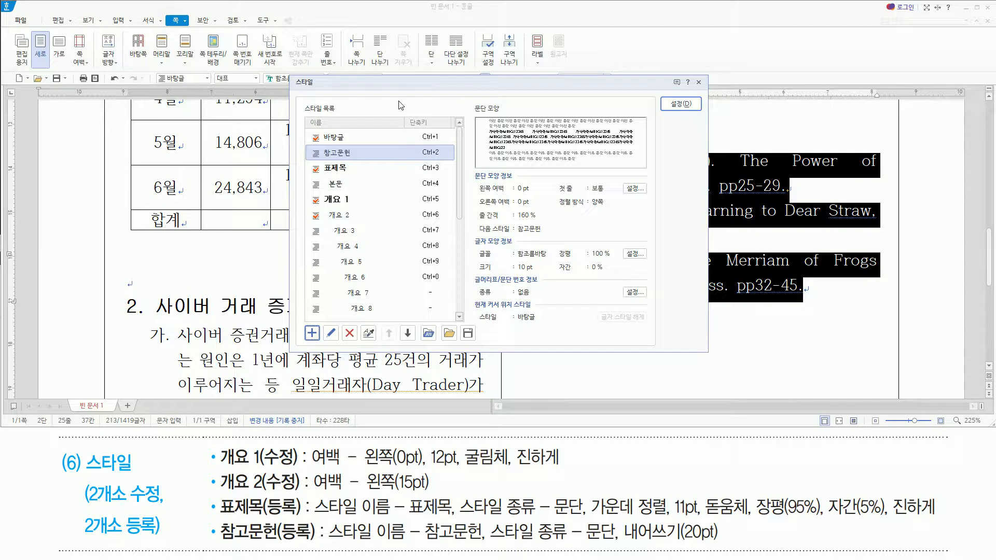
key(alt+e)
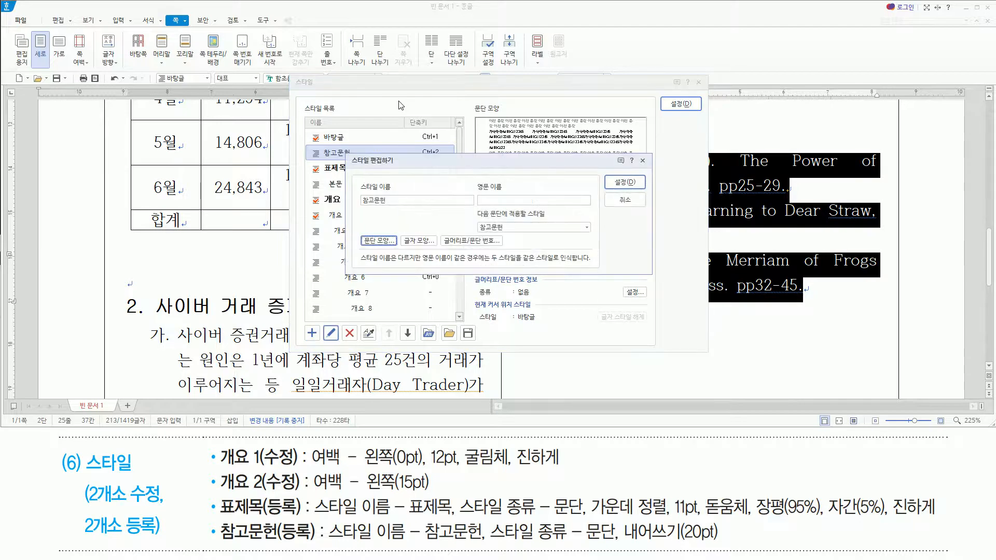
mouse_move(346, 150)
mouse_down()
mouse_move(377, 251)
mouse_move(655, 283)
mouse_up()
drag(626, 542, 717, 542)
key(Escape)
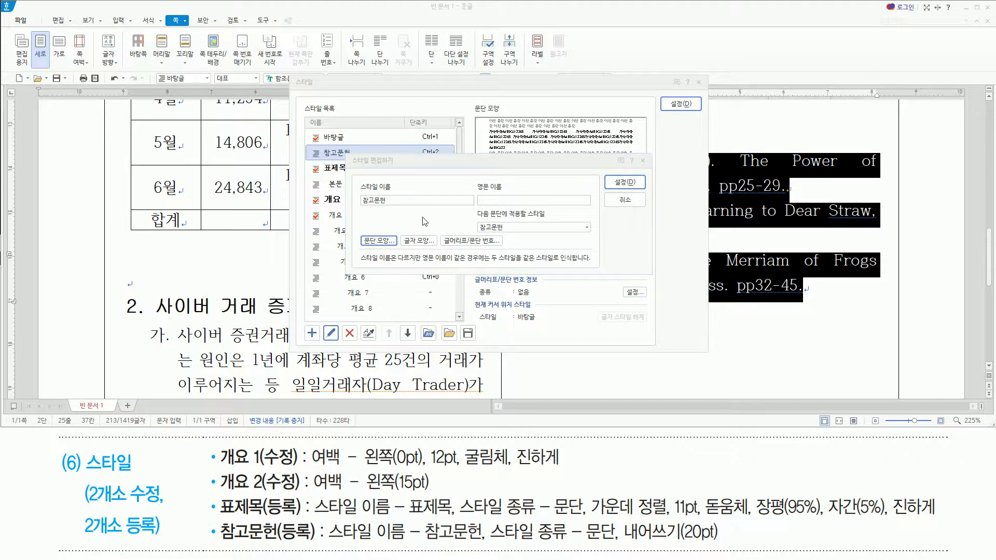
key(alt)
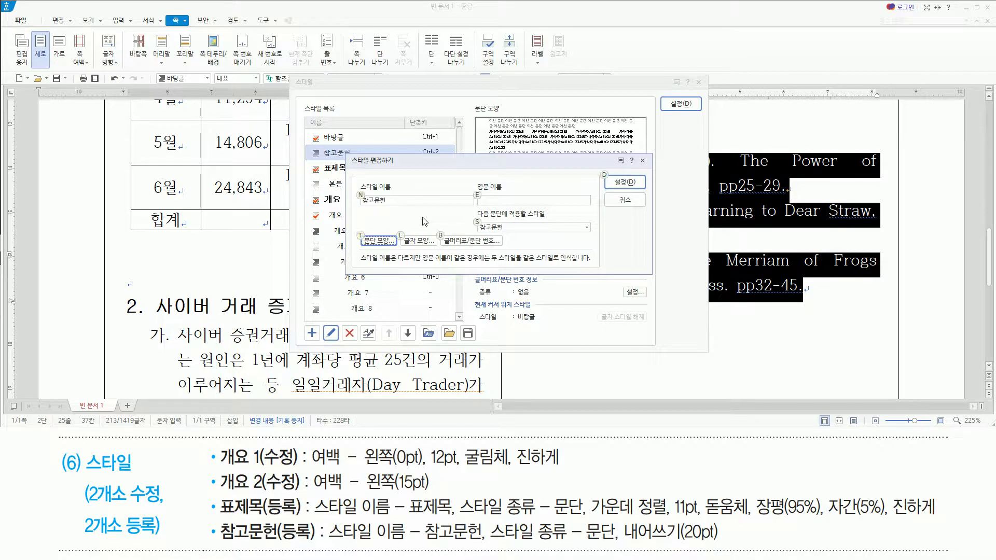
key(t)
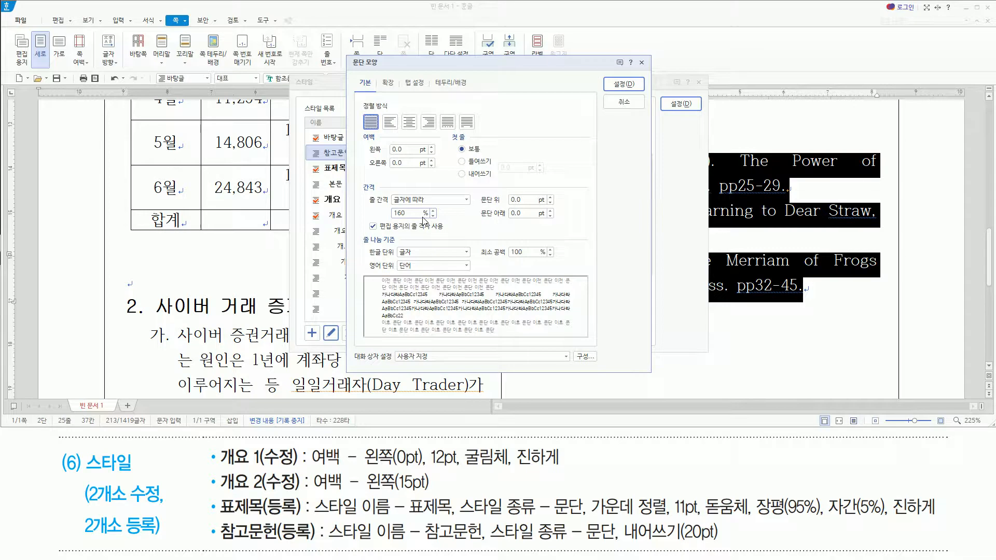
Give the 참고문헌 style a 20 pt hanging indent and apply it to the three references.
drag(459, 183, 492, 183)
key(Escape)
key(alt)
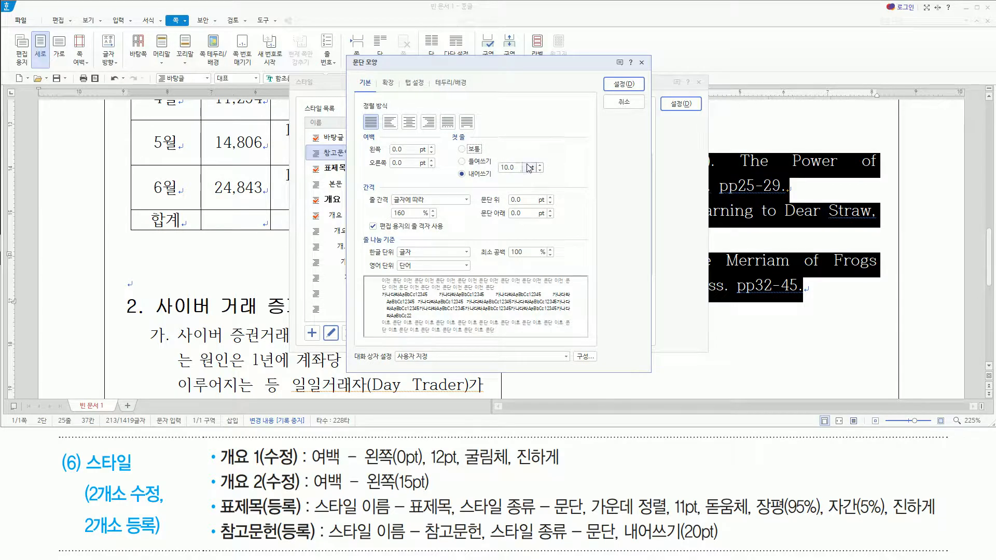
key(Tab)
text(20)
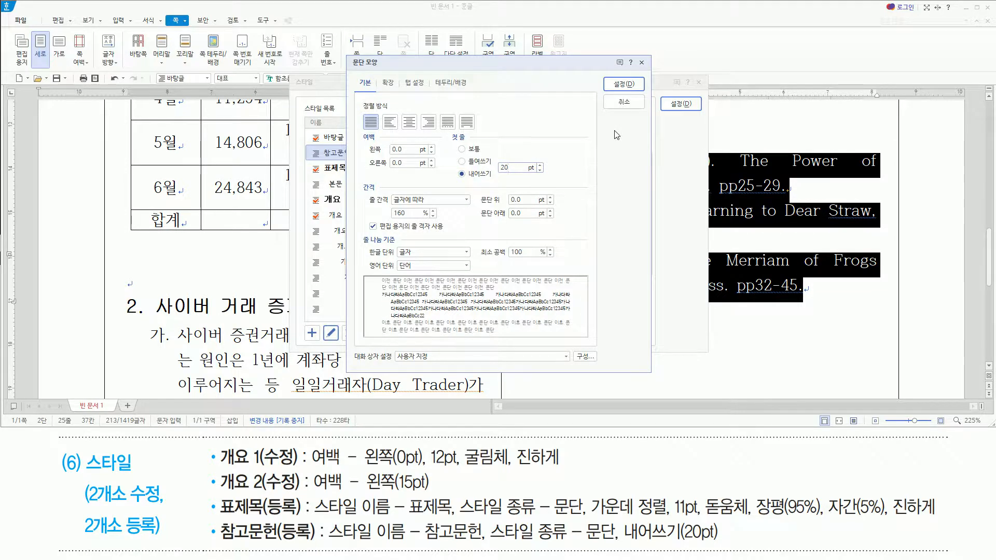
key(Return)
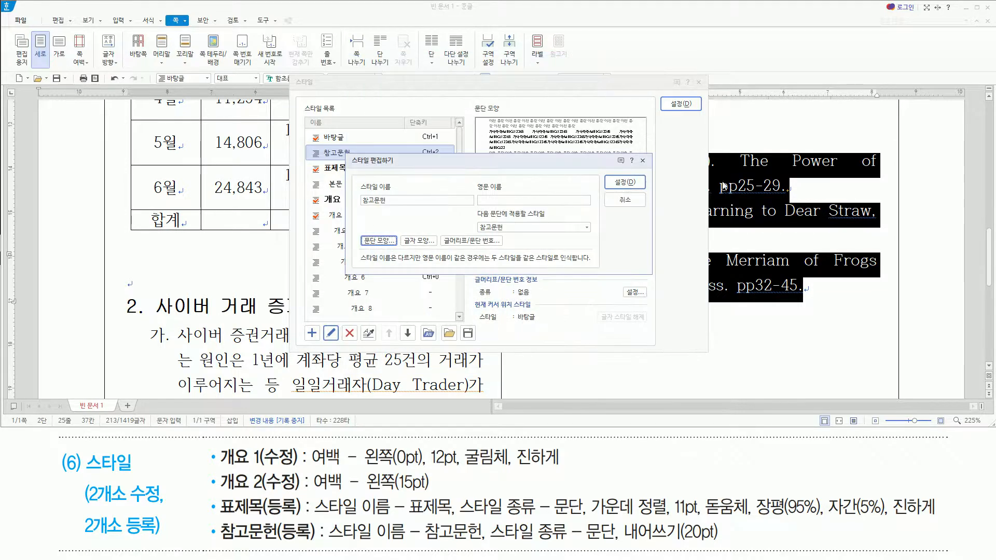
click(622, 183)
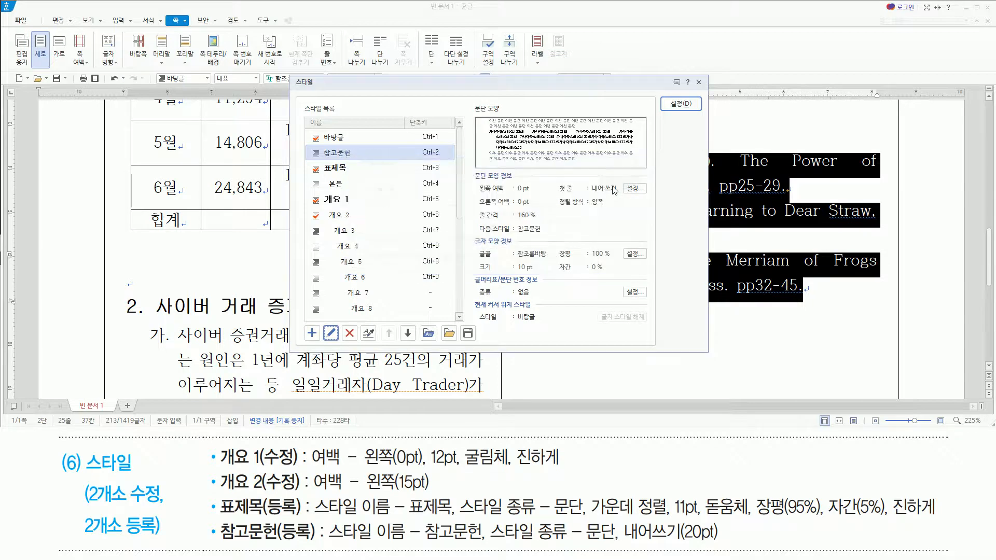
click(679, 104)
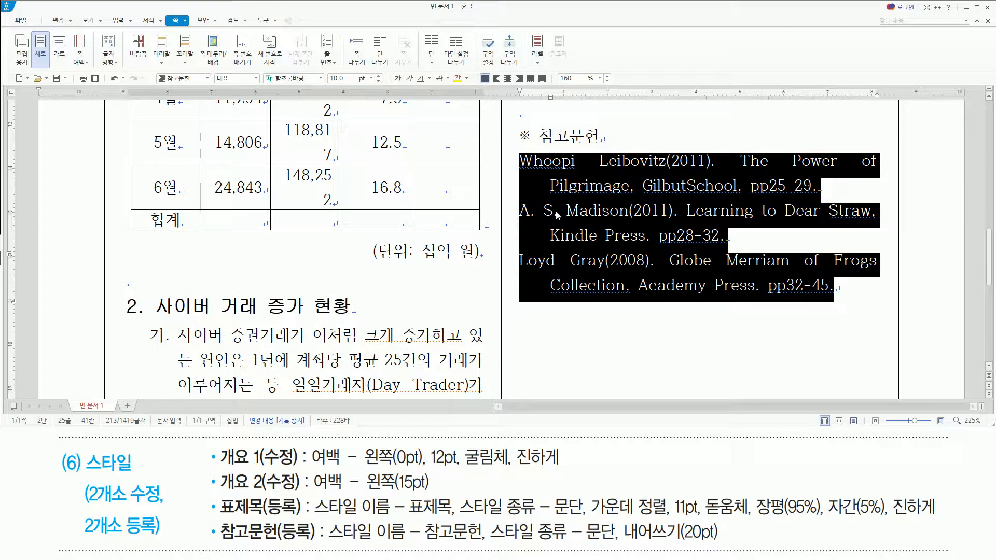
click(394, 302)
scroll(395, 302, up, 10)
scroll(343, 312, down, 1)
scroll(342, 312, down, 3)
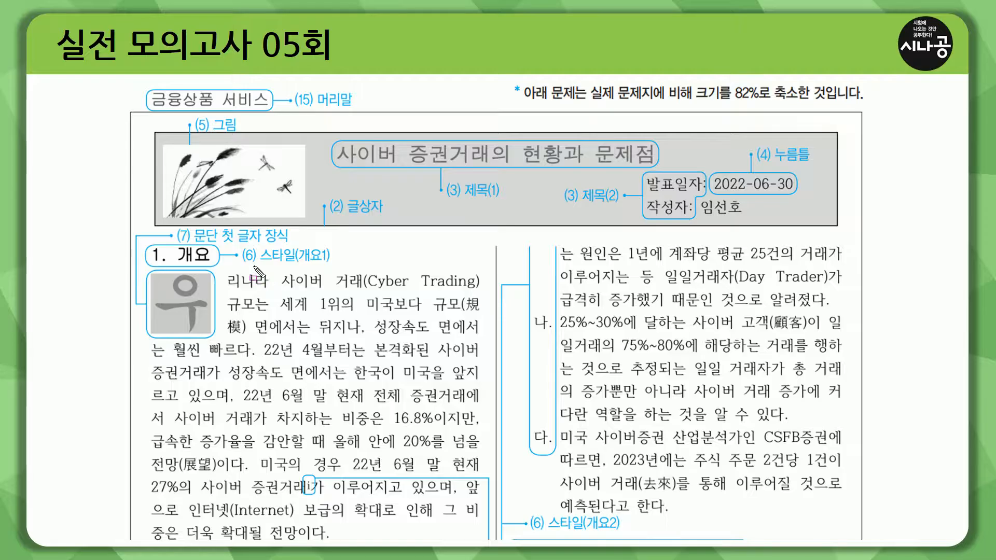
drag(253, 266, 304, 267)
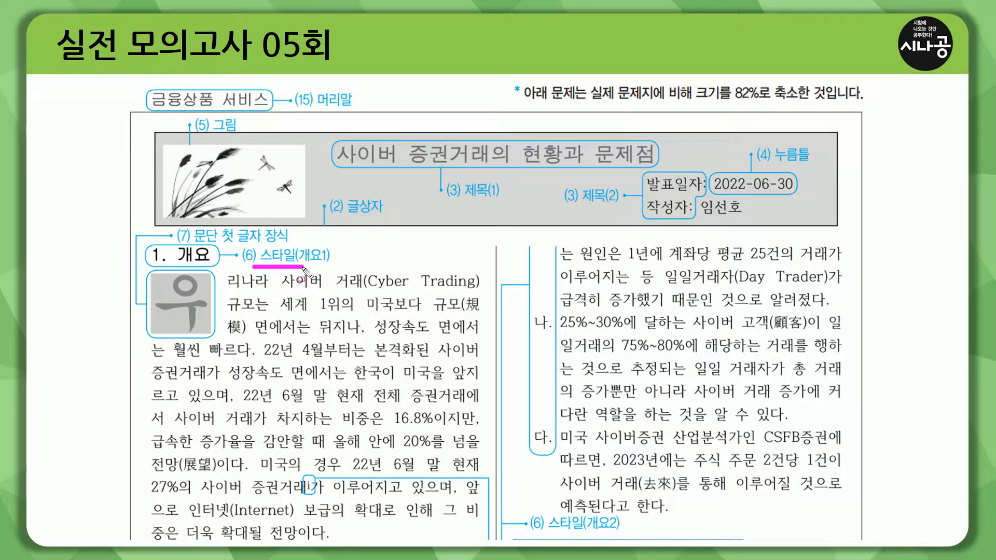
mouse_move(154, 271)
mouse_down()
mouse_move(154, 289)
mouse_move(214, 340)
mouse_up()
mouse_move(193, 243)
mouse_down()
mouse_move(258, 242)
mouse_move(291, 227)
mouse_up()
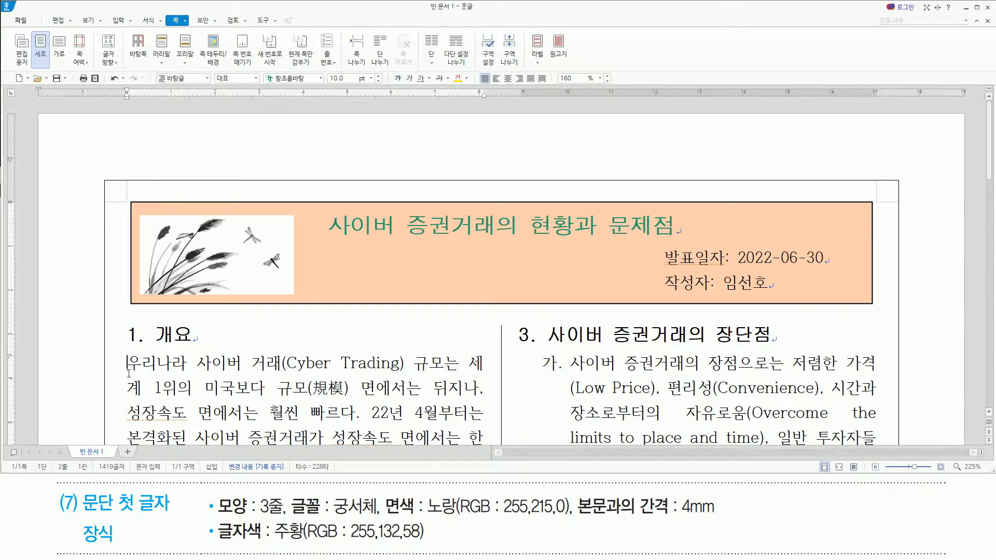
drag(127, 373, 138, 374)
mouse_move(217, 517)
mouse_down()
mouse_move(299, 526)
mouse_move(282, 520)
mouse_move(723, 525)
mouse_up()
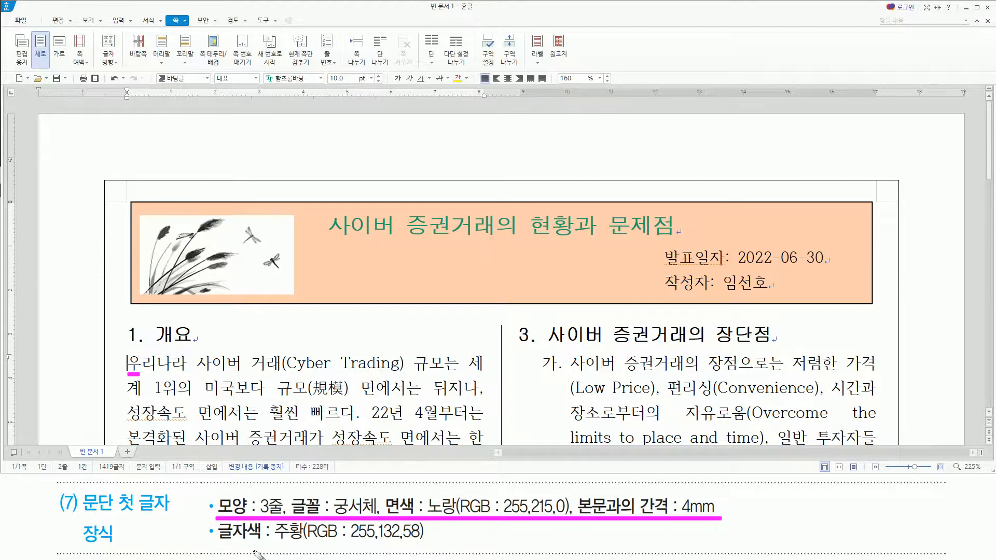
drag(218, 543, 440, 543)
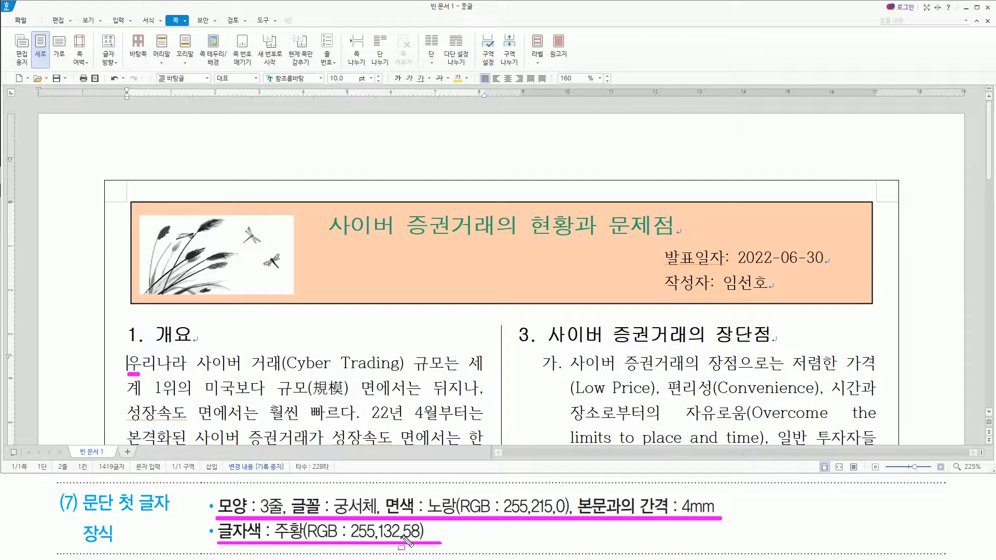
key(Escape)
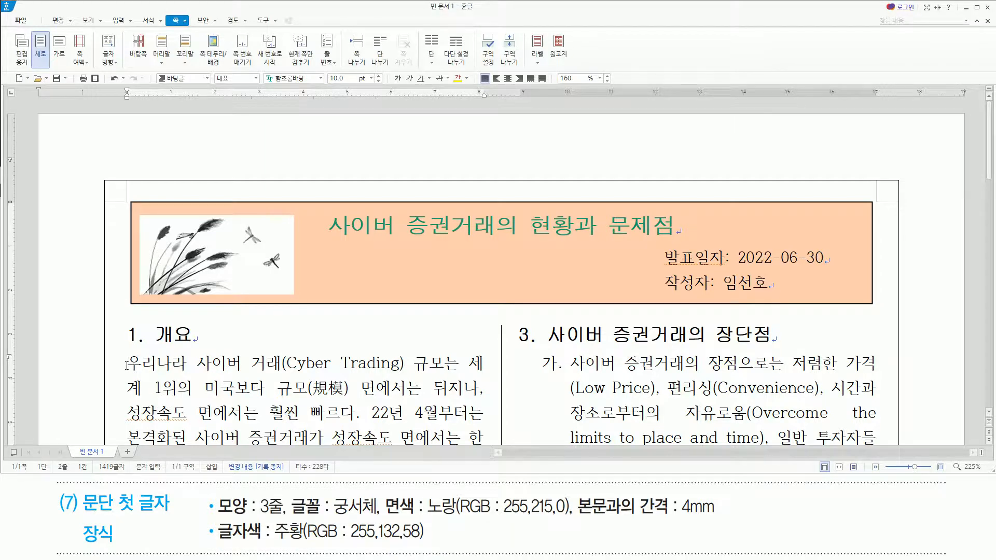
click(146, 21)
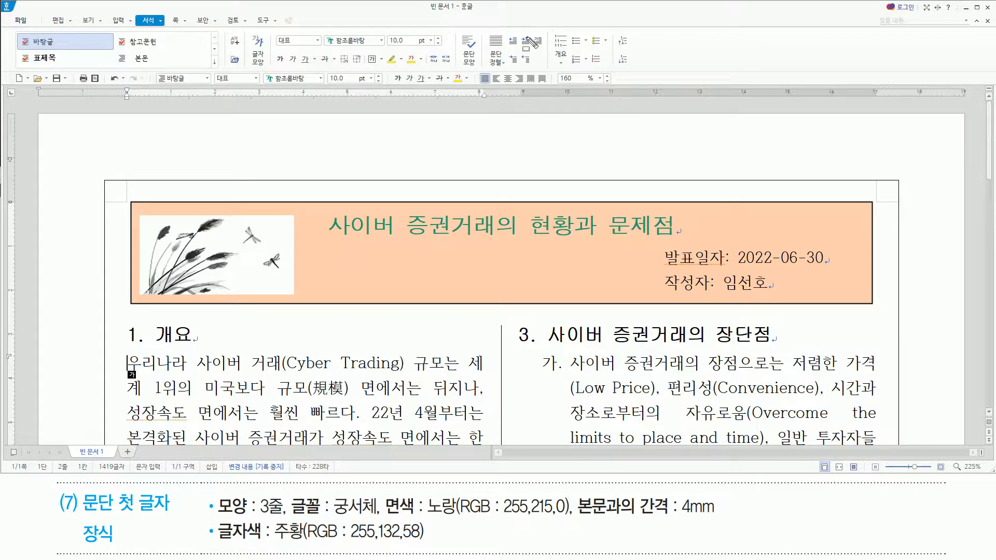
Open the first-letter decoration settings and choose a three-line drop cap shape.
drag(529, 30, 548, 49)
key(Escape)
click(540, 44)
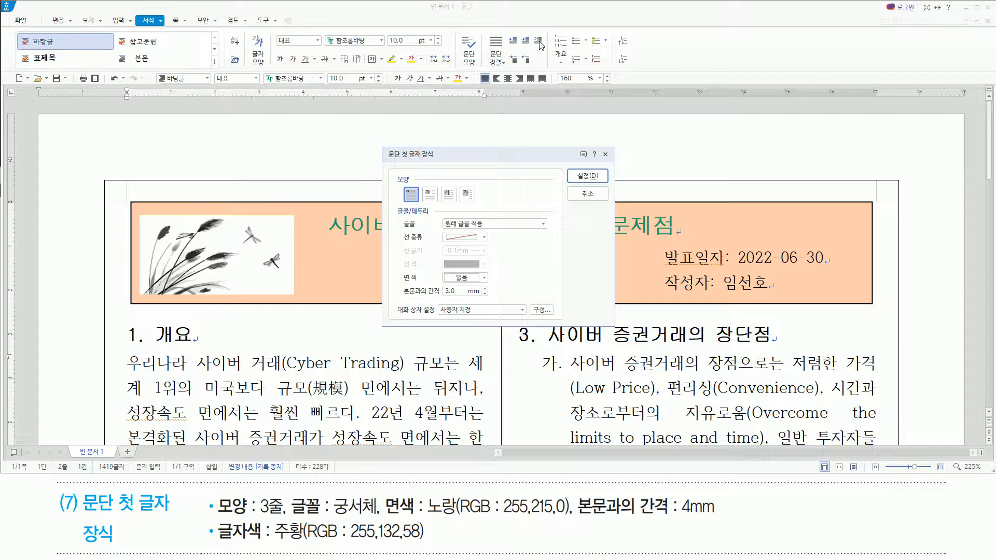
key(ctrl+2)
mouse_move(382, 145)
mouse_down()
mouse_move(411, 222)
mouse_move(612, 328)
mouse_up()
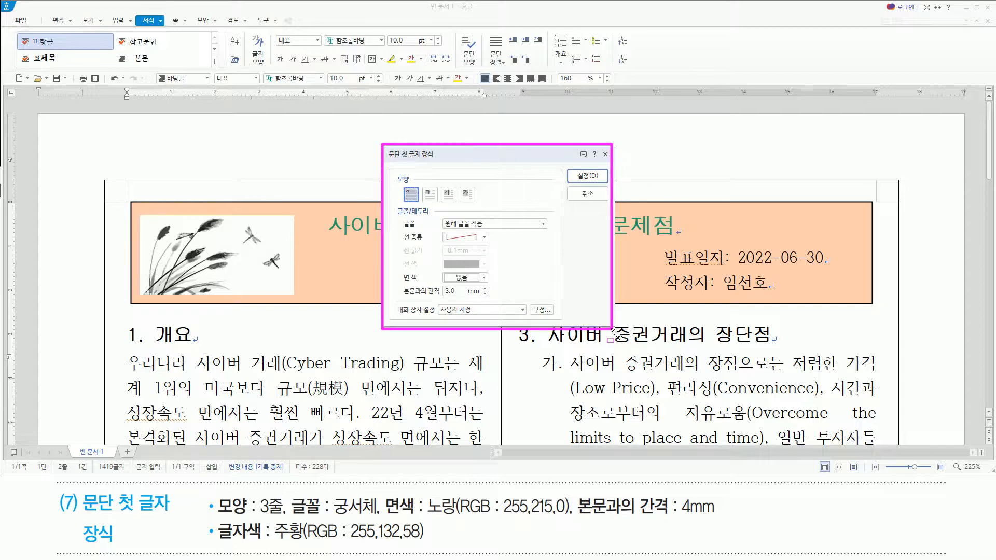
drag(440, 186, 456, 204)
key(Escape)
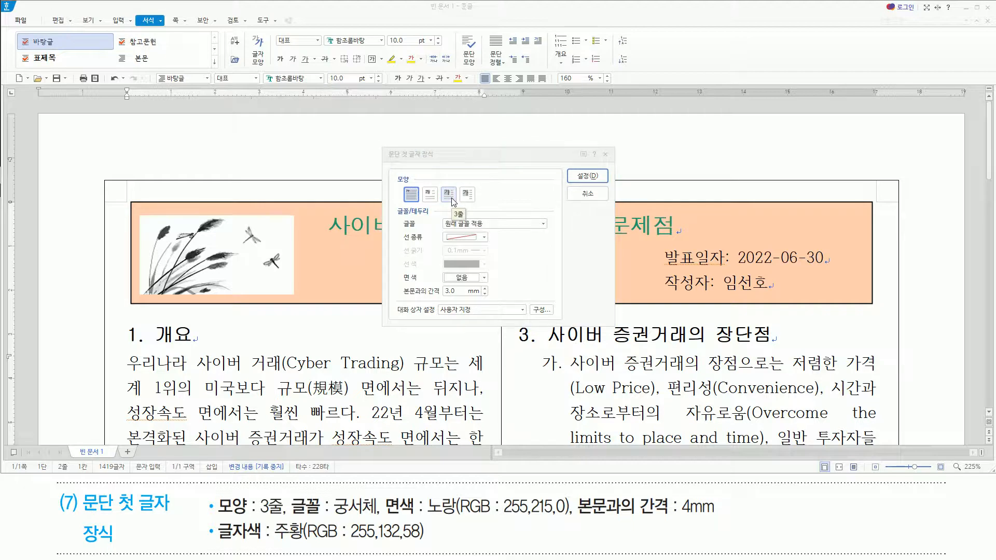
click(453, 201)
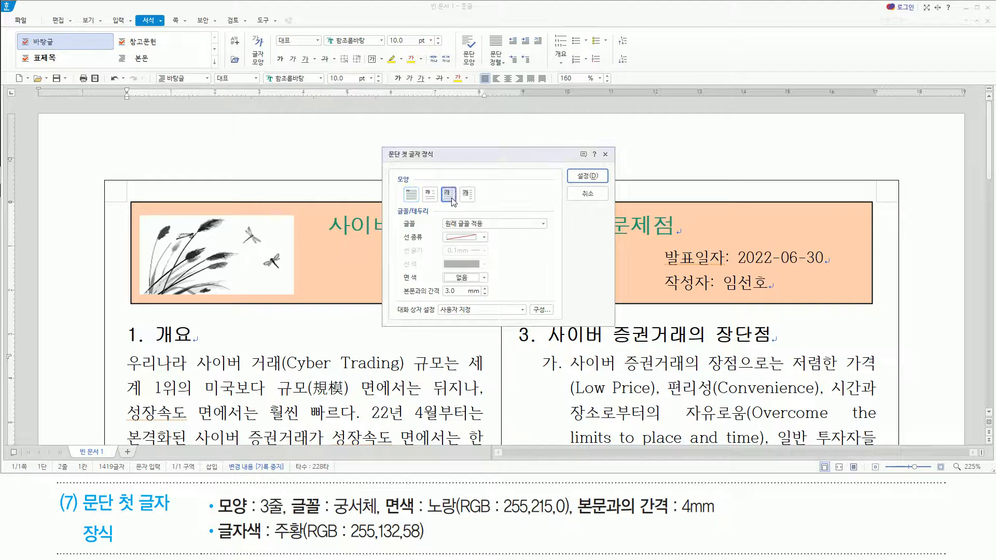
Set the drop cap to 궁서체 font, yellow fill and a 4.0 mm gap from body text.
click(479, 226)
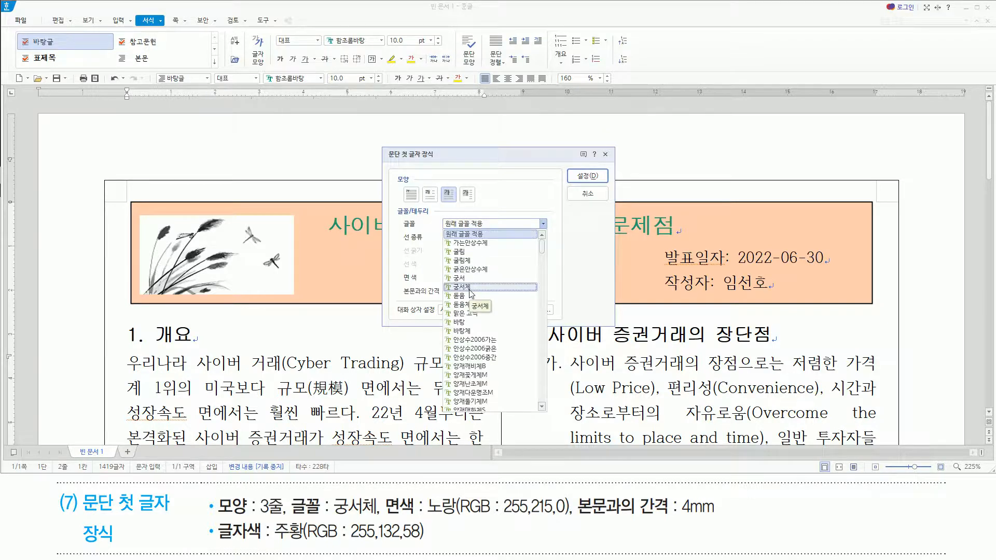
click(470, 287)
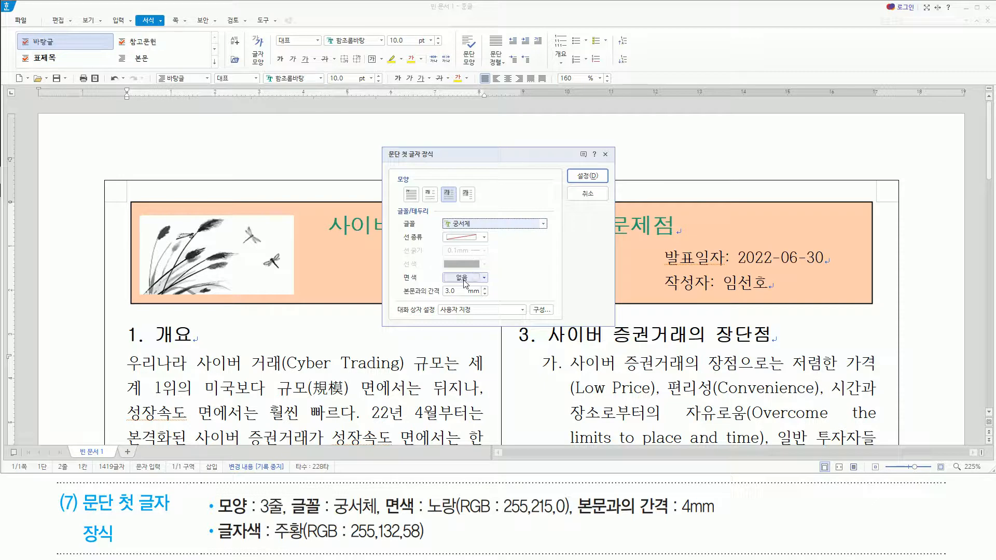
click(464, 279)
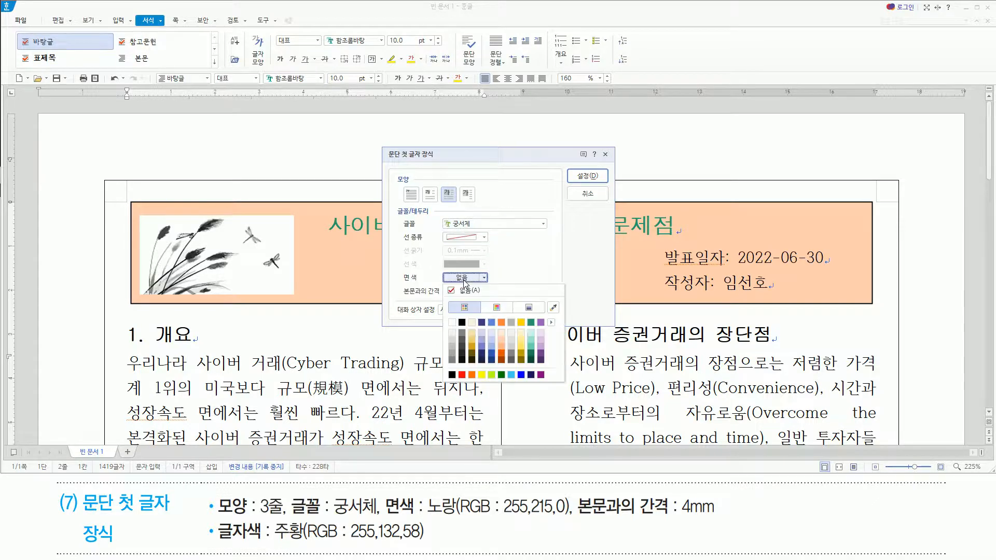
click(522, 324)
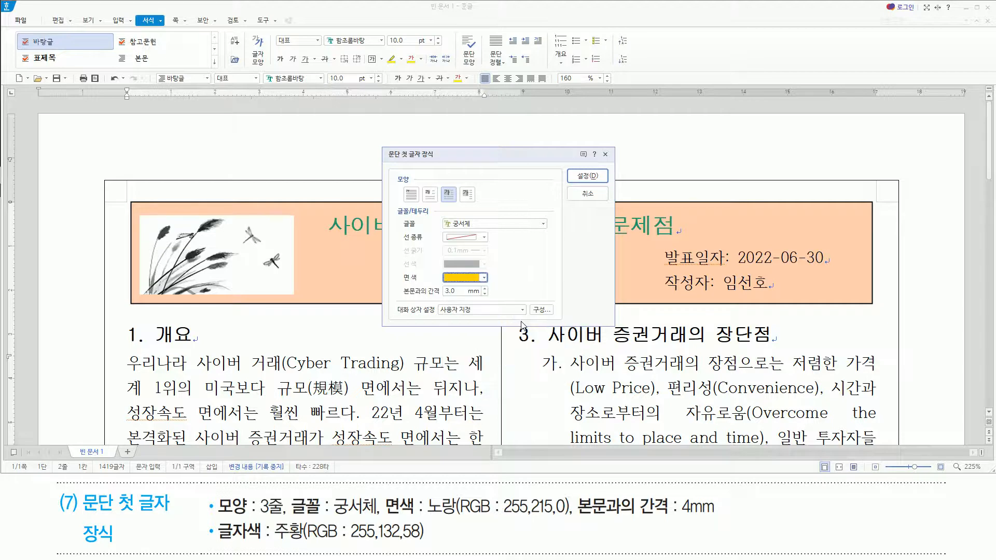
click(484, 288)
drag(448, 291, 452, 294)
click(580, 180)
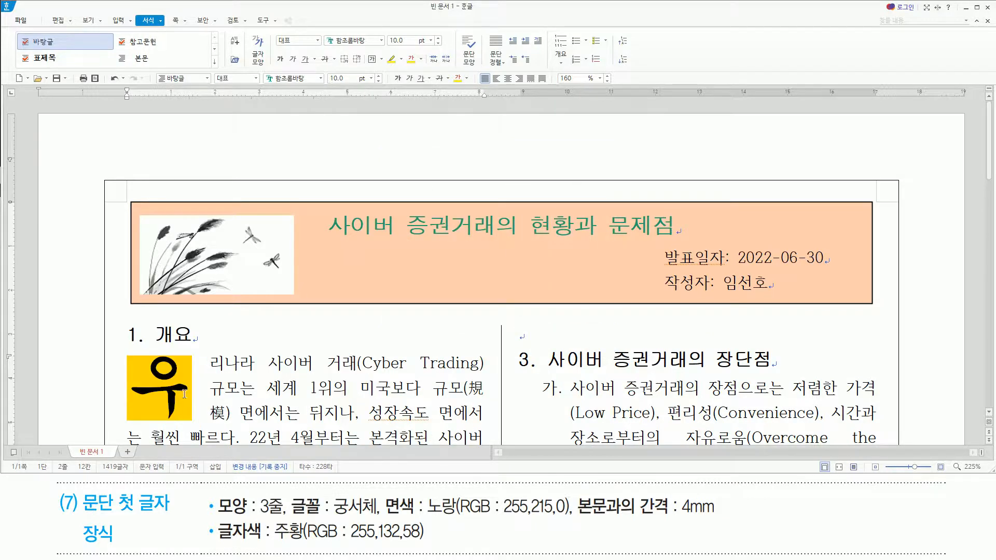
Colour the drop cap letter 우 orange (RGB 255,132,58).
drag(217, 543, 430, 544)
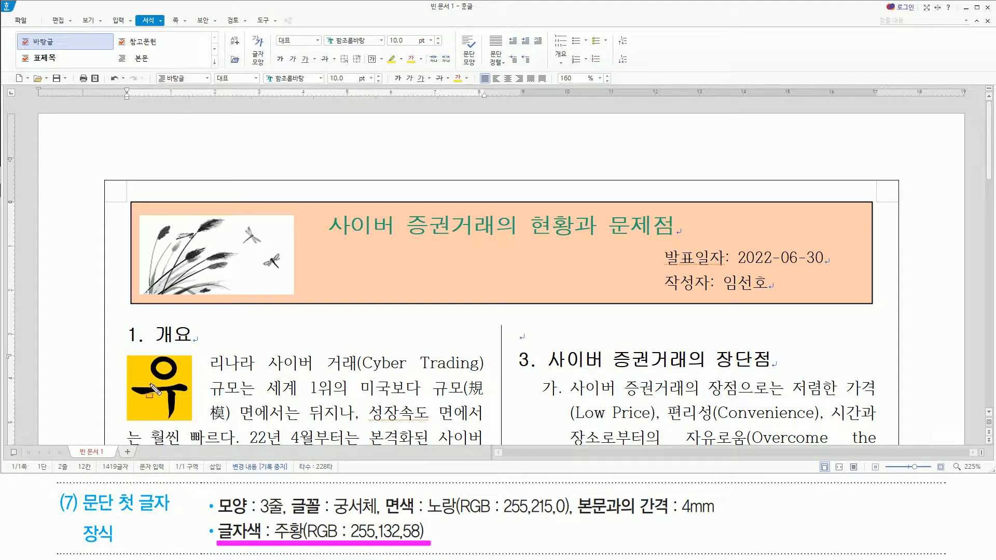
drag(132, 359, 133, 408)
key(Escape)
double_click(136, 404)
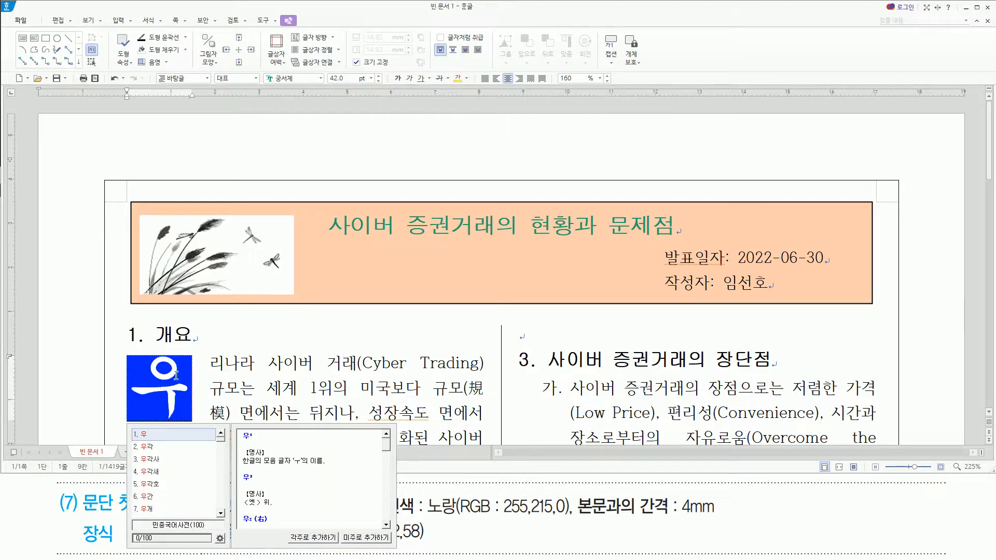
drag(449, 70, 473, 94)
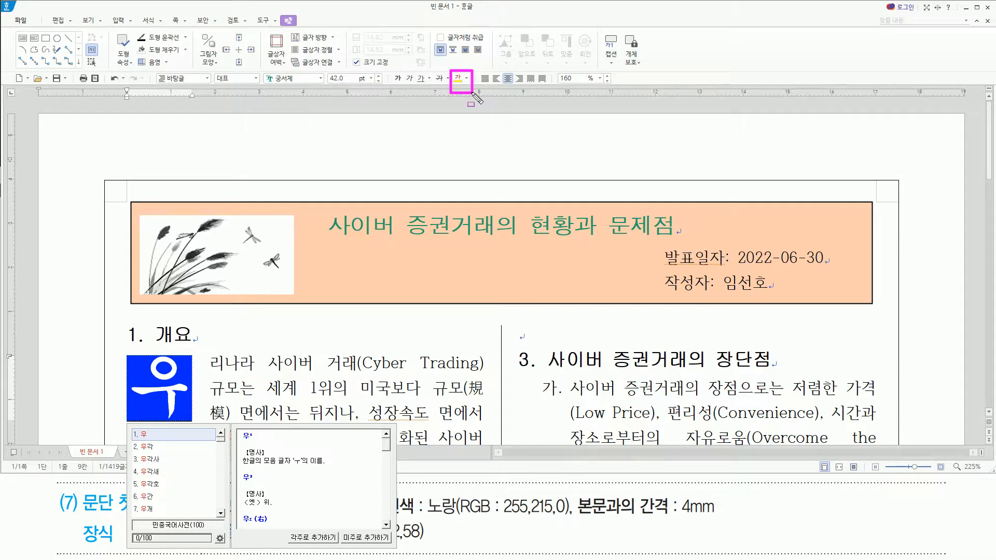
click(467, 78)
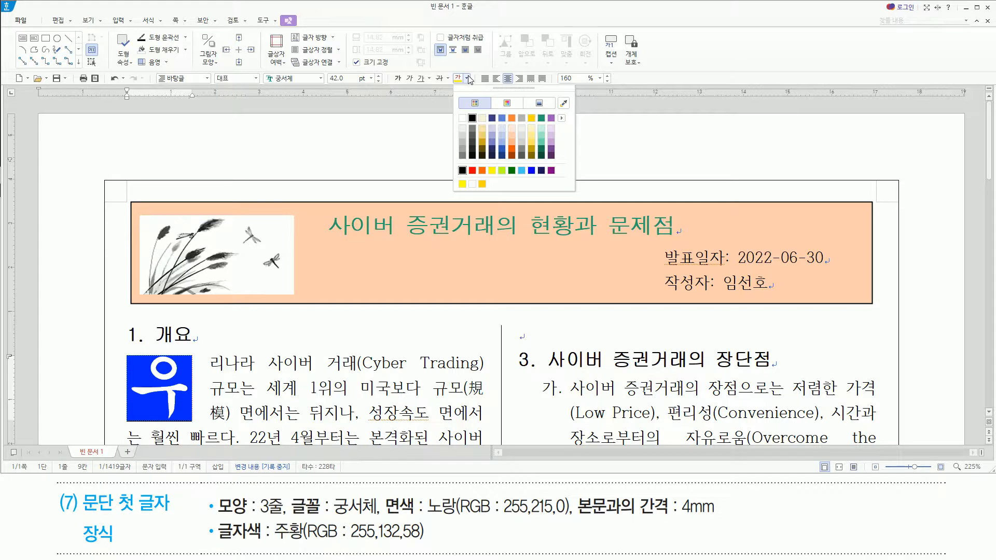
click(511, 119)
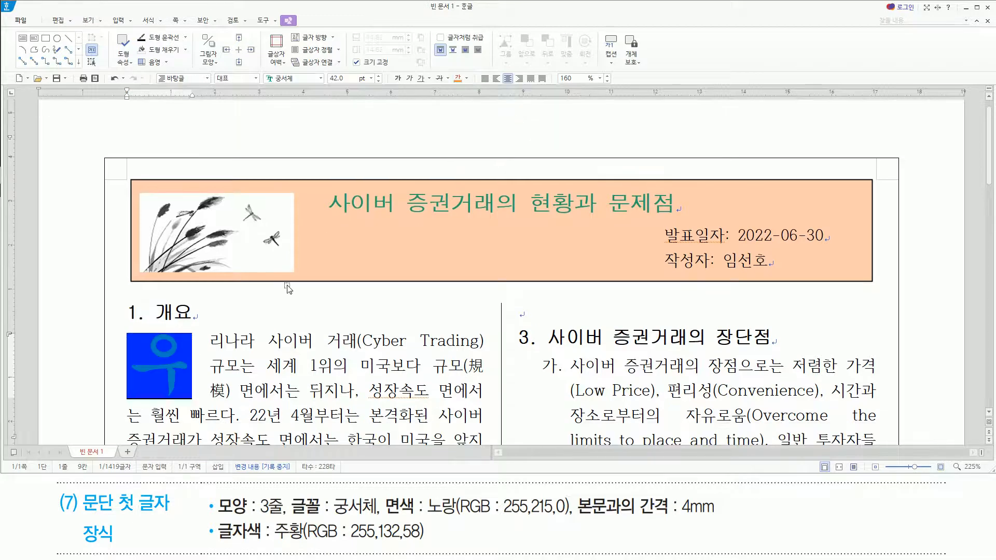
click(255, 341)
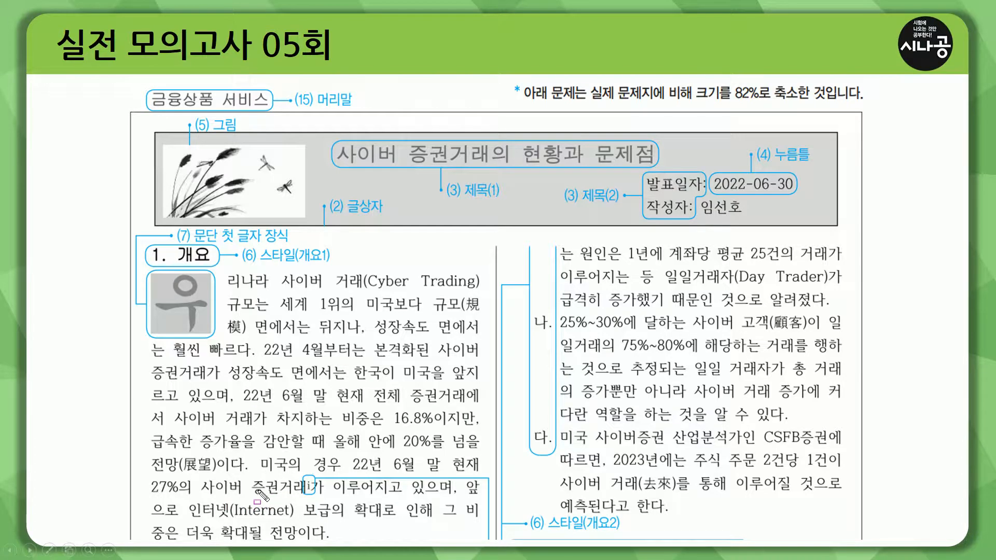
Mark the 자료: 한국거래소 footnote and its hyperlinked 한국거래소 on the sample page.
mouse_move(253, 496)
mouse_down()
mouse_move(317, 497)
mouse_move(305, 497)
mouse_move(317, 497)
mouse_move(315, 484)
mouse_up()
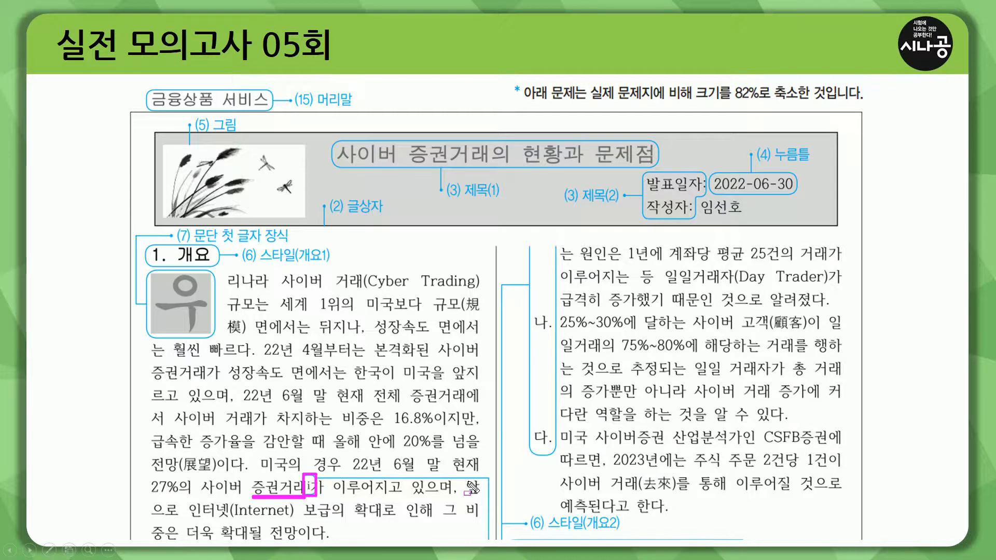
key(e)
key(Right)
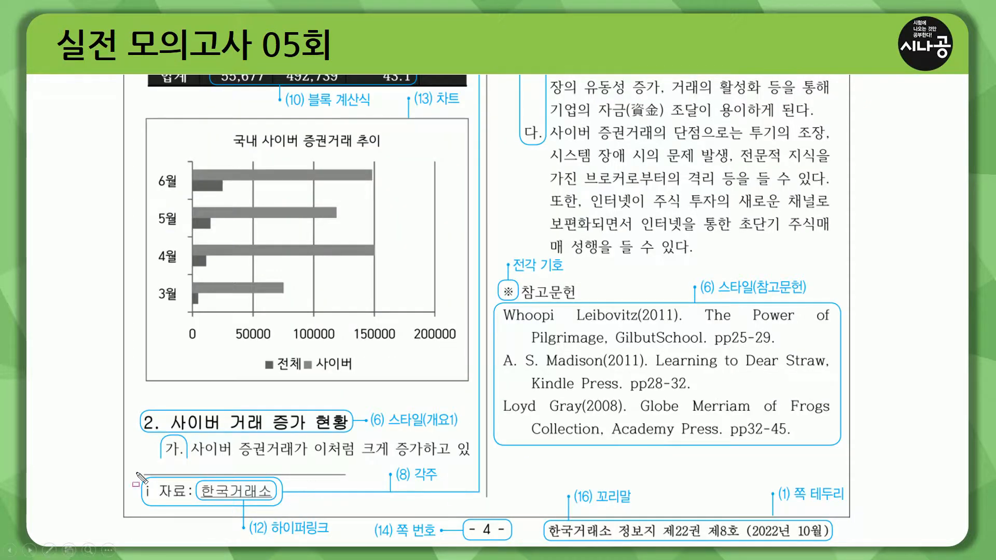
drag(137, 473, 289, 510)
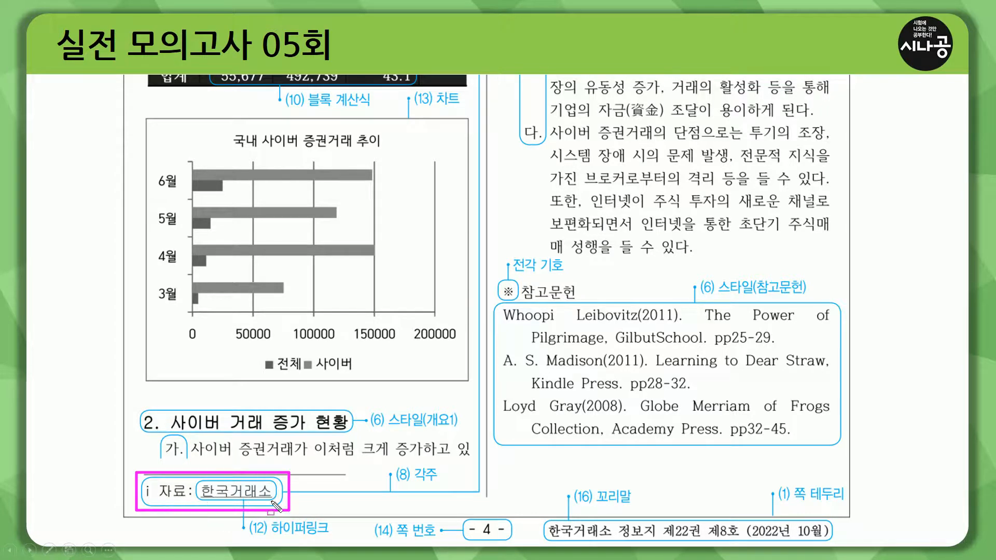
mouse_move(201, 501)
mouse_down()
mouse_move(270, 502)
mouse_move(296, 541)
mouse_move(332, 542)
mouse_up()
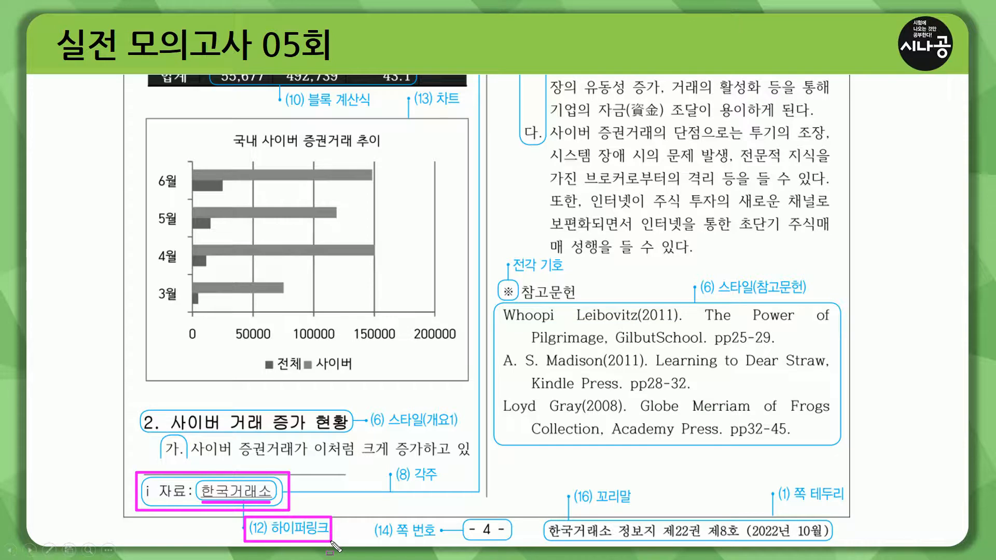
drag(394, 463, 444, 483)
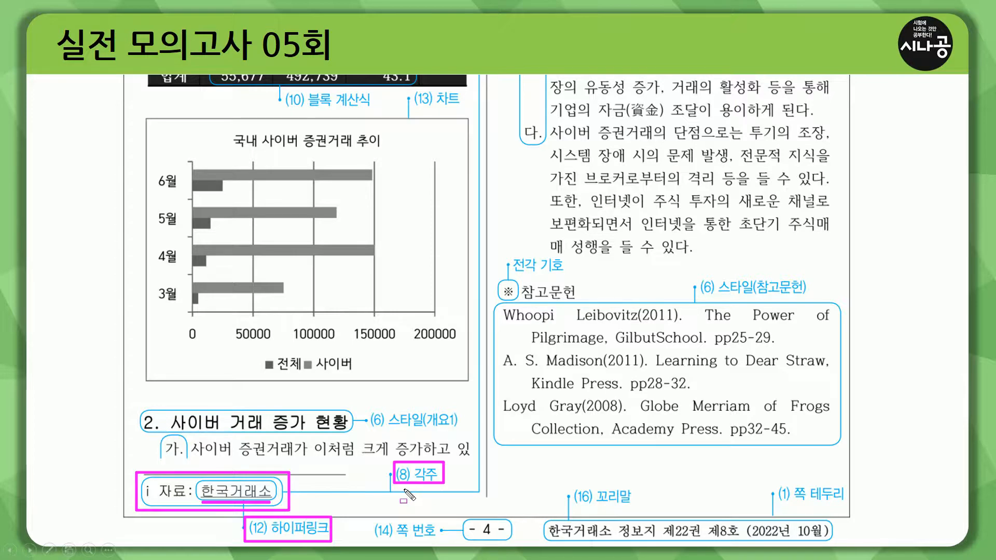
Advance to the shortcut slide and highlight the footnote and hyperlink shortcuts.
key(Right)
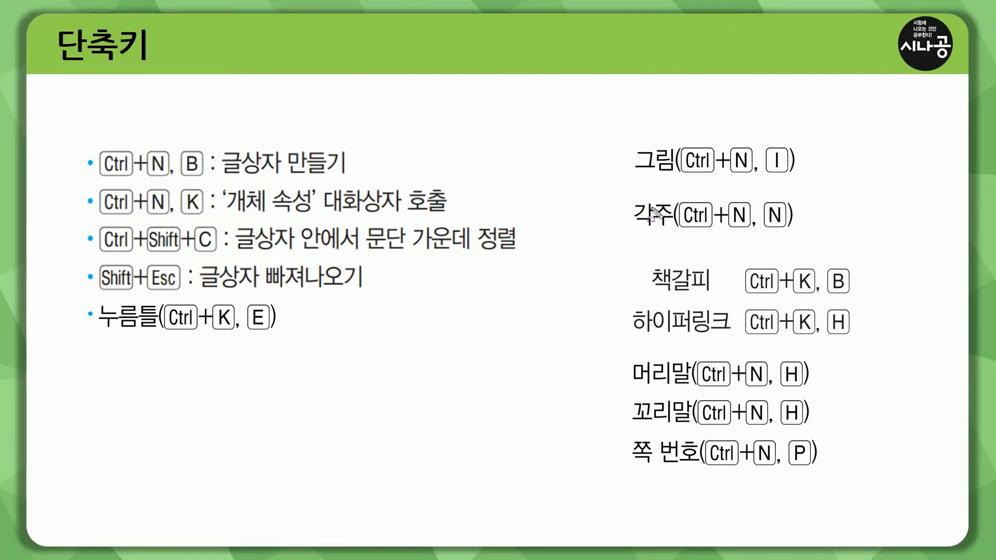
mouse_move(630, 196)
mouse_down()
mouse_move(648, 223)
mouse_move(804, 235)
mouse_up()
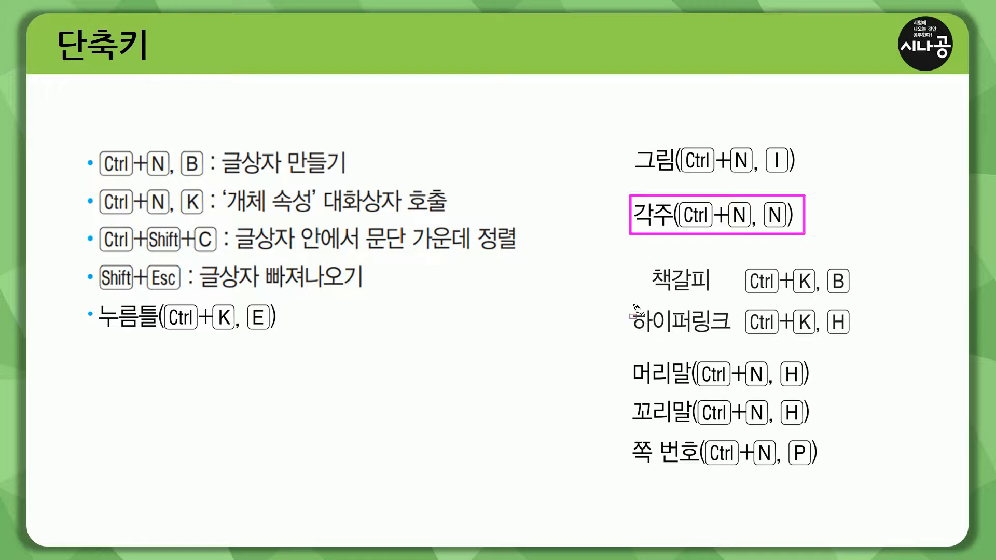
mouse_move(630, 304)
mouse_down()
mouse_move(695, 337)
mouse_move(859, 341)
mouse_up()
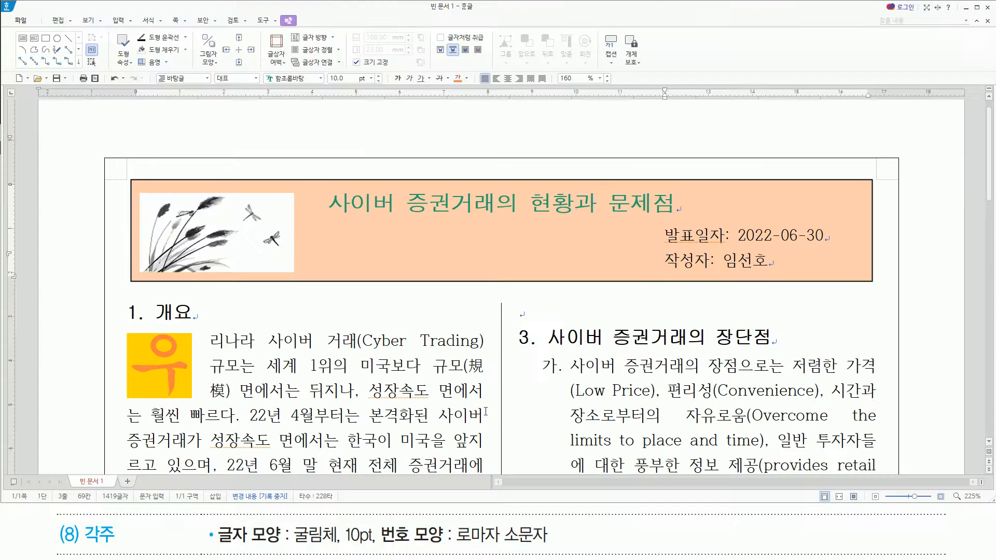
scroll(258, 356, down, 3)
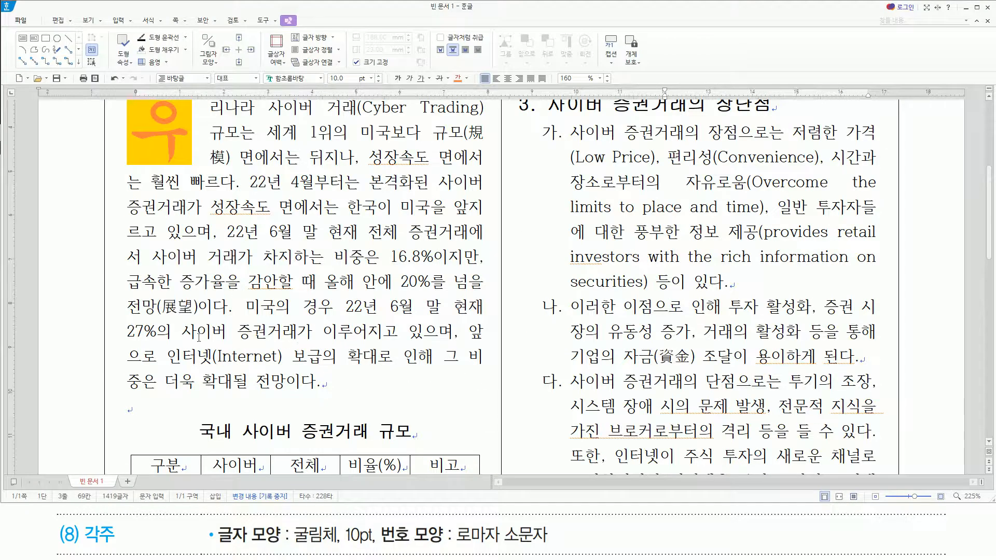
Insert a footnote after 증권거래가 reading '자료: 한국거래소.'.
click(410, 330)
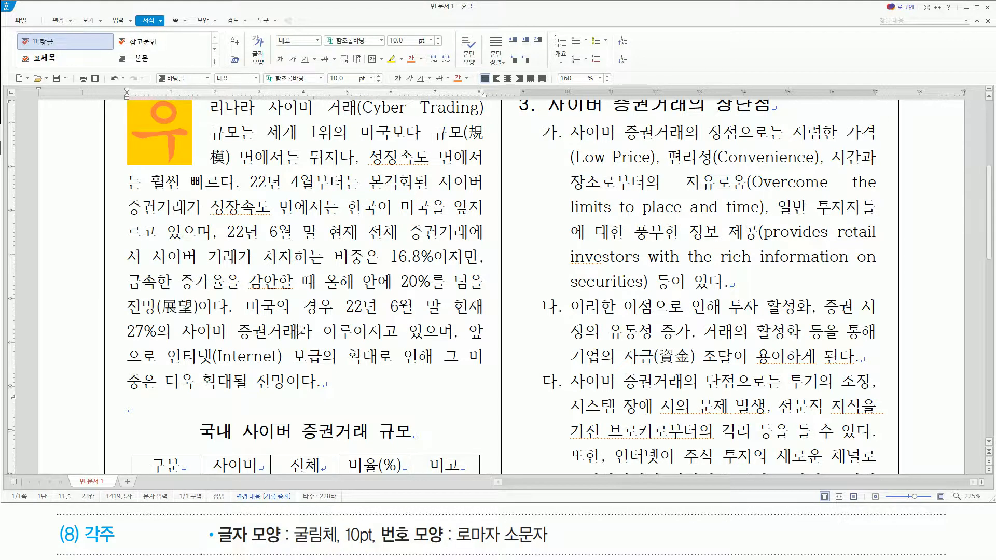
key(ctrl+shift+d)
drag(297, 320, 299, 343)
key(Escape)
key(ctrl+n)
key(n)
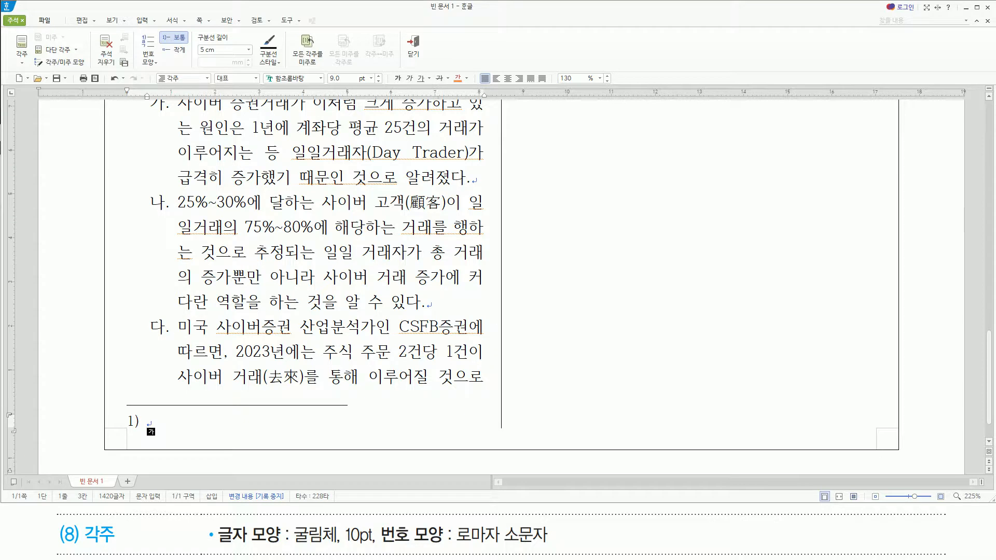
text(자료)
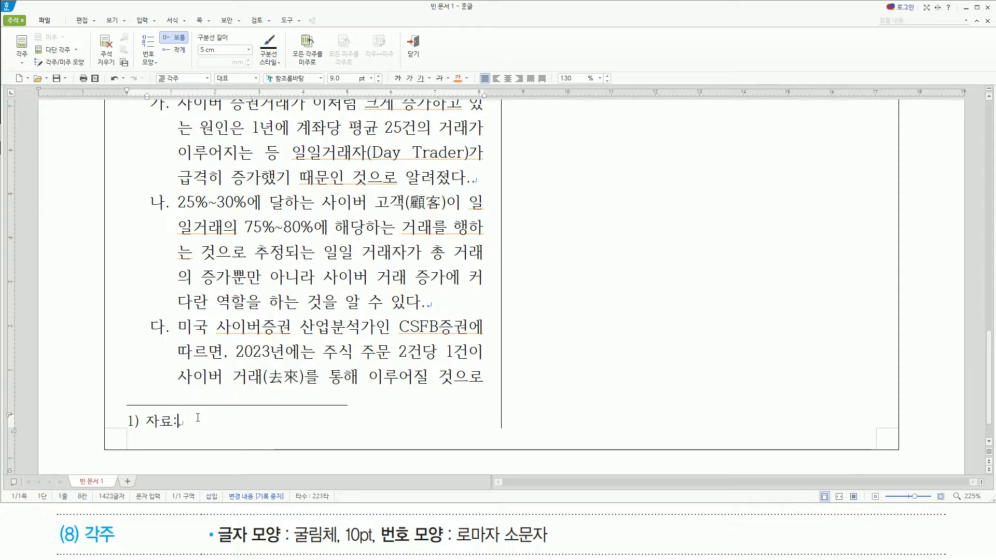
text(: 한국거래소.)
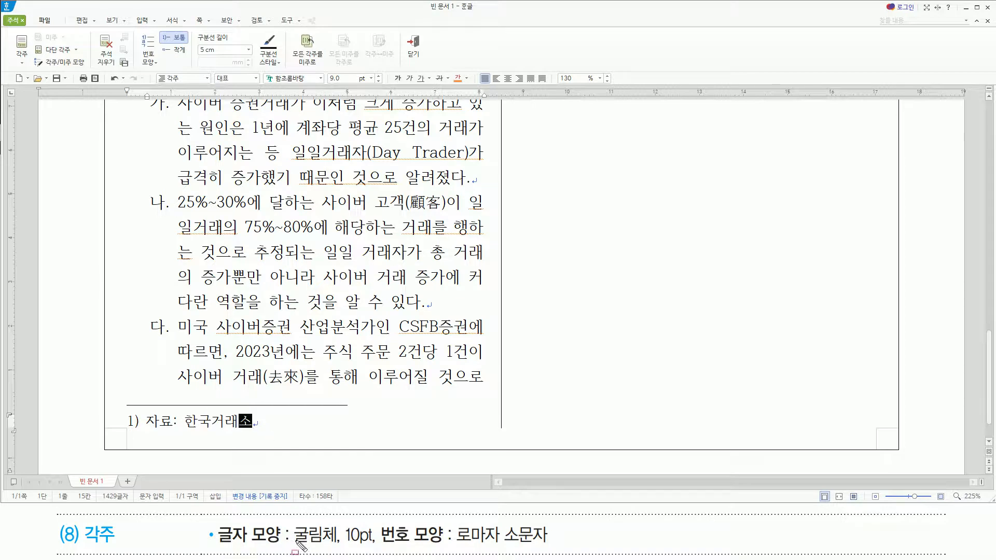
drag(294, 545, 546, 545)
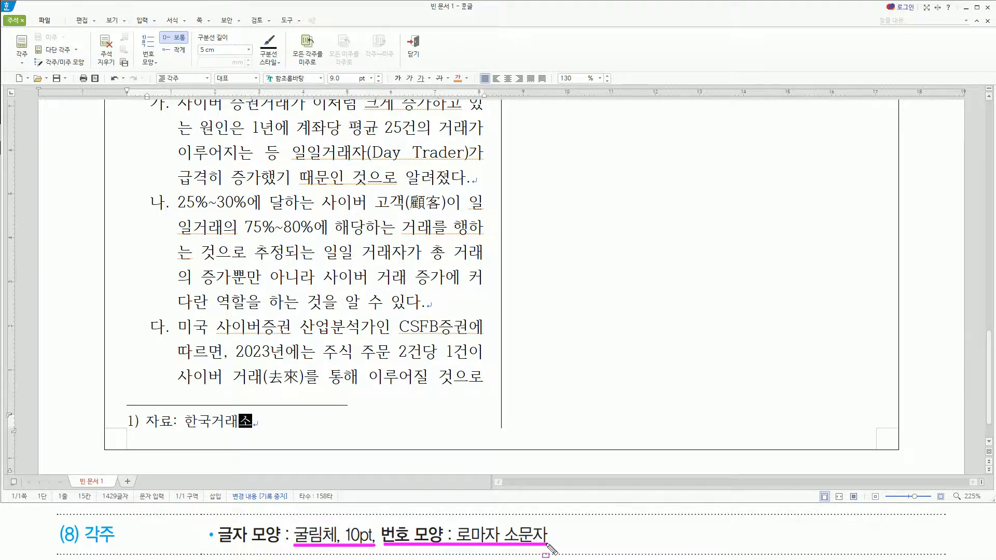
key(Escape)
click(258, 420)
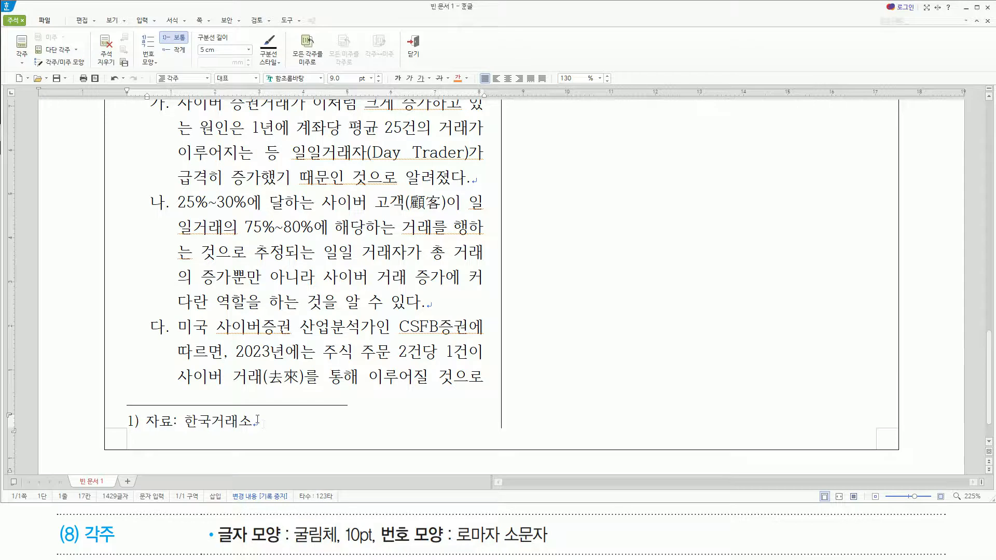
text(.)
key(shift+Home)
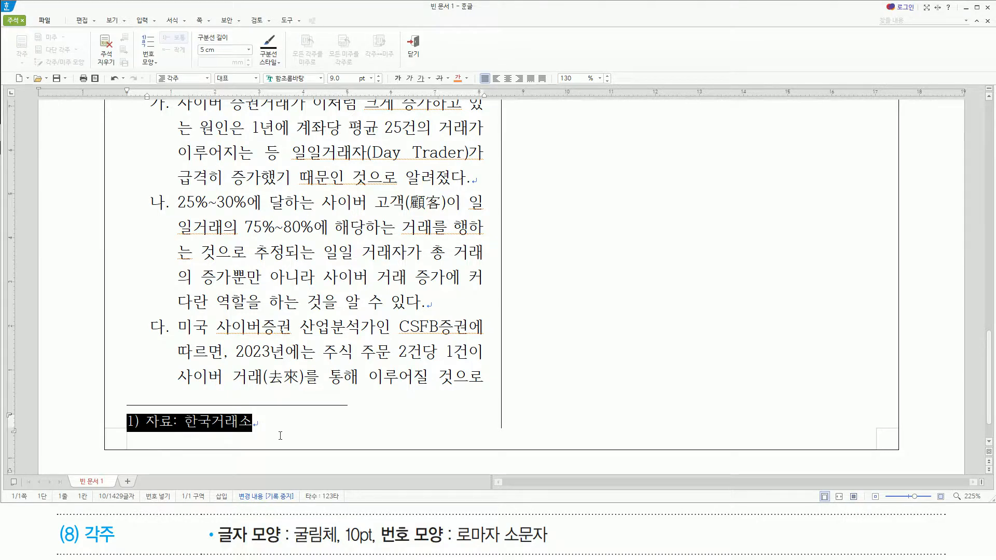
Set the footnote text to 굴림체 at 10 pt.
key(alt+l)
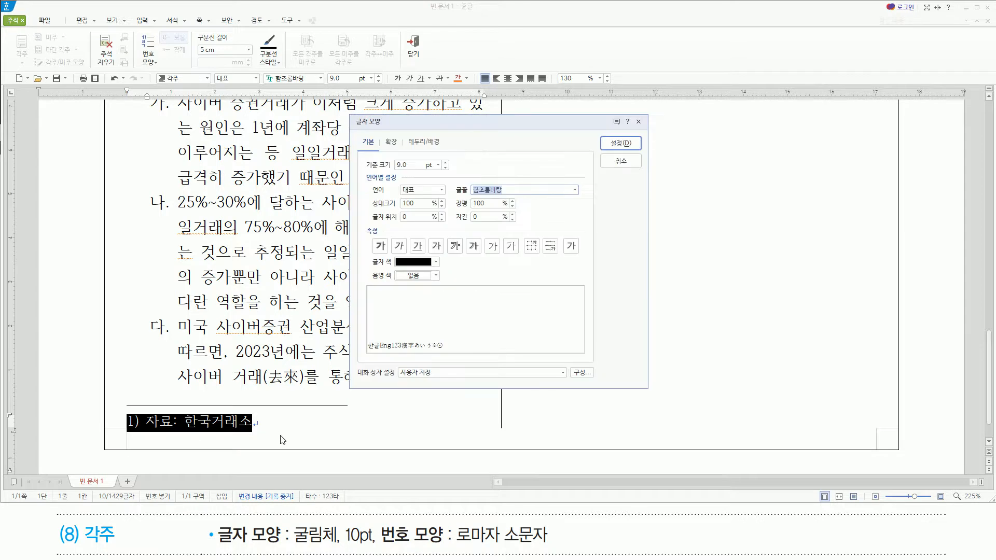
text(굴림체)
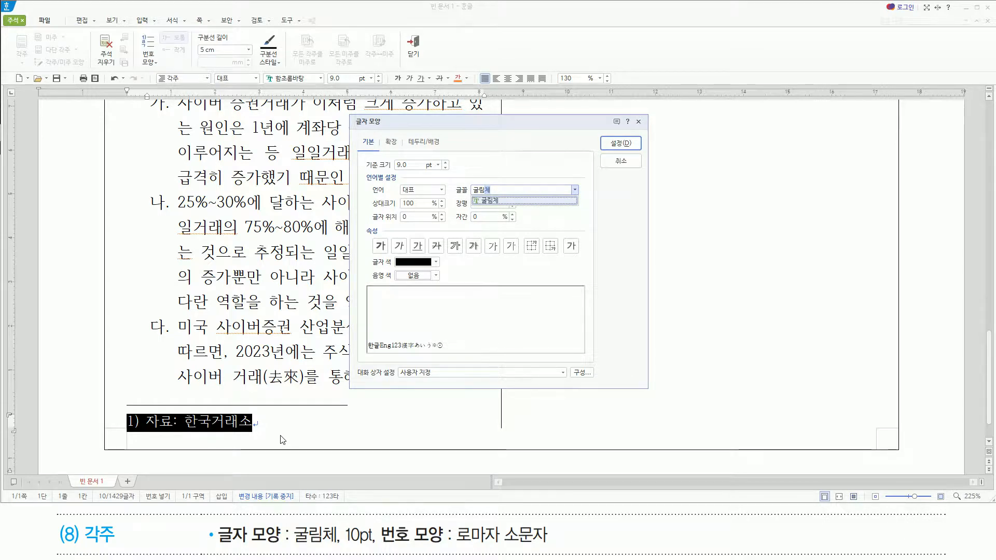
key(alt)
key(alt+z)
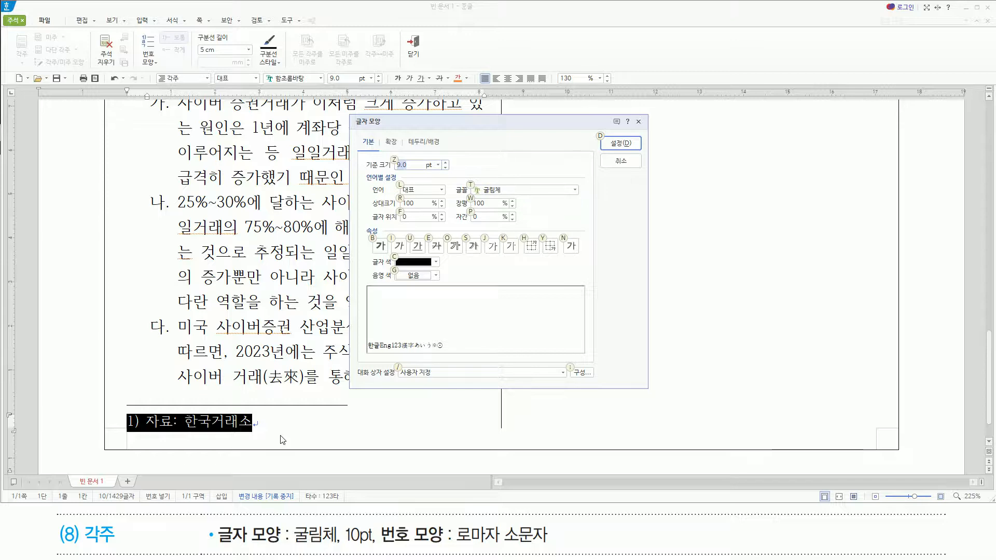
text(10)
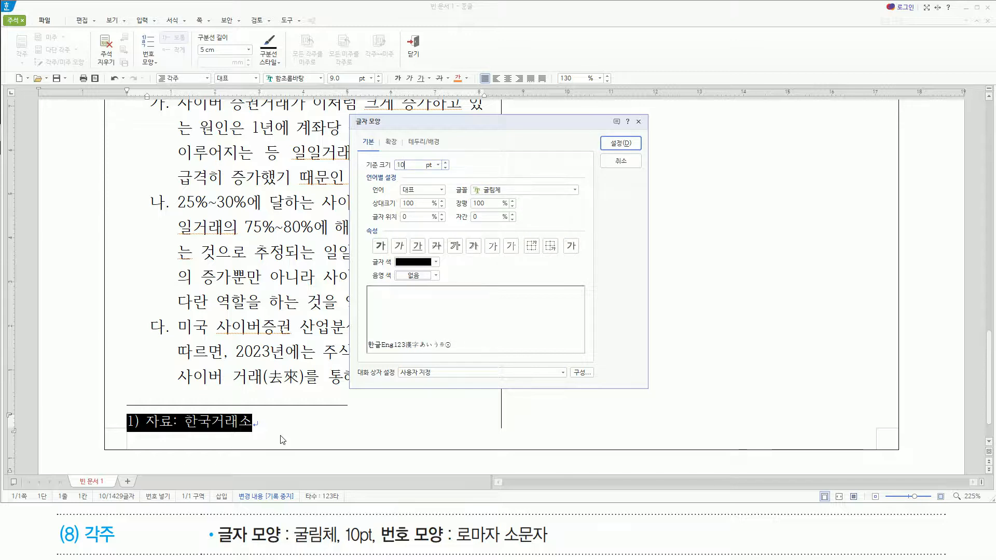
key(Return)
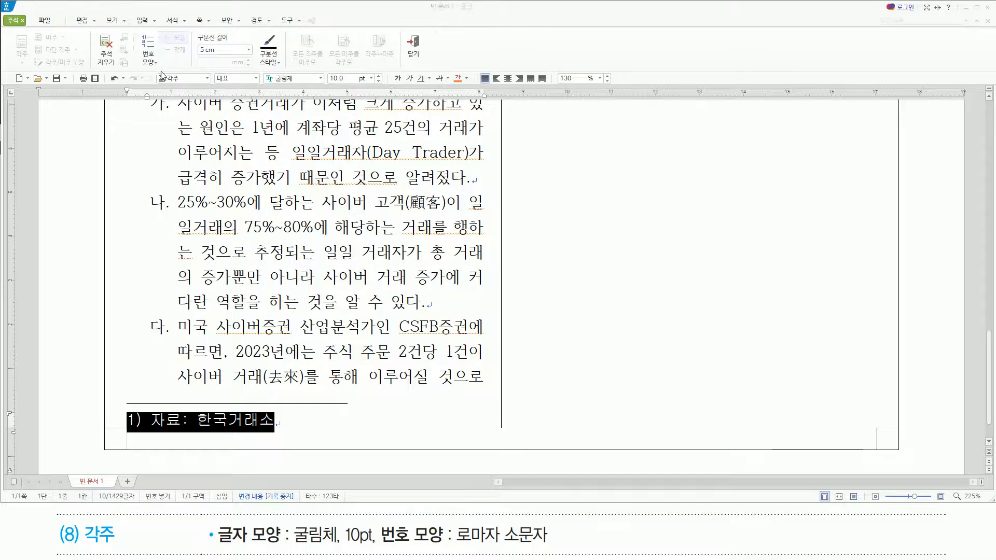
Change the footnote numbering to lowercase roman numerals (i, ii, iii).
click(154, 63)
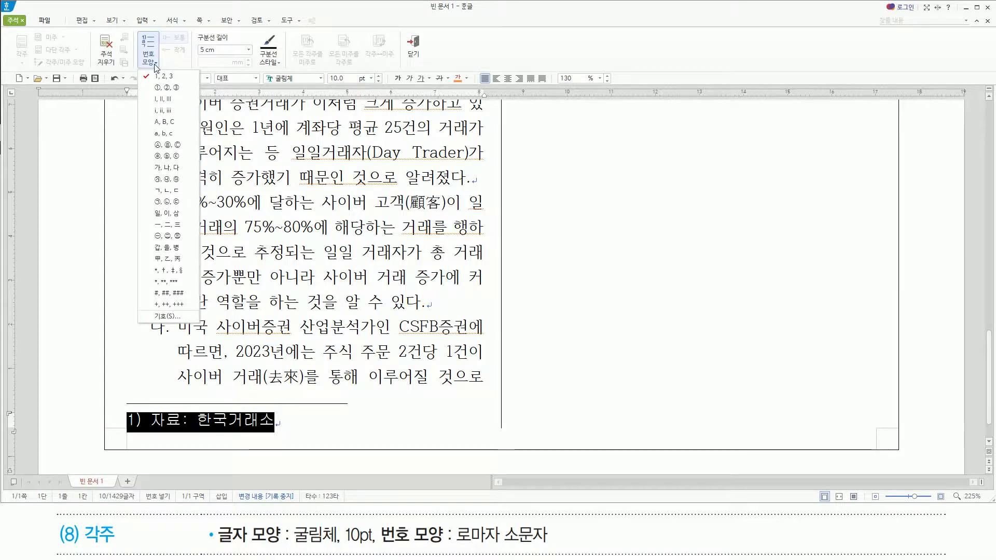
click(174, 114)
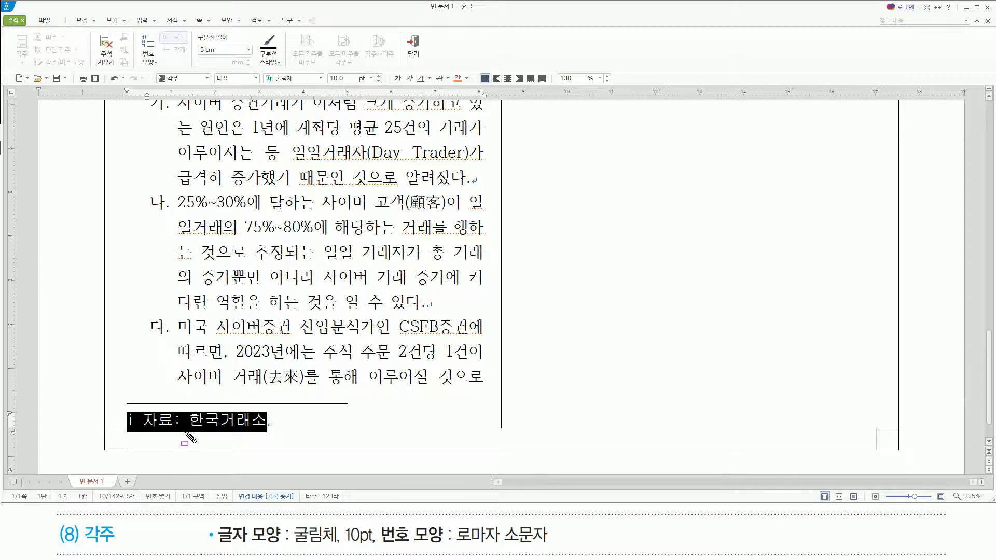
drag(191, 431, 263, 431)
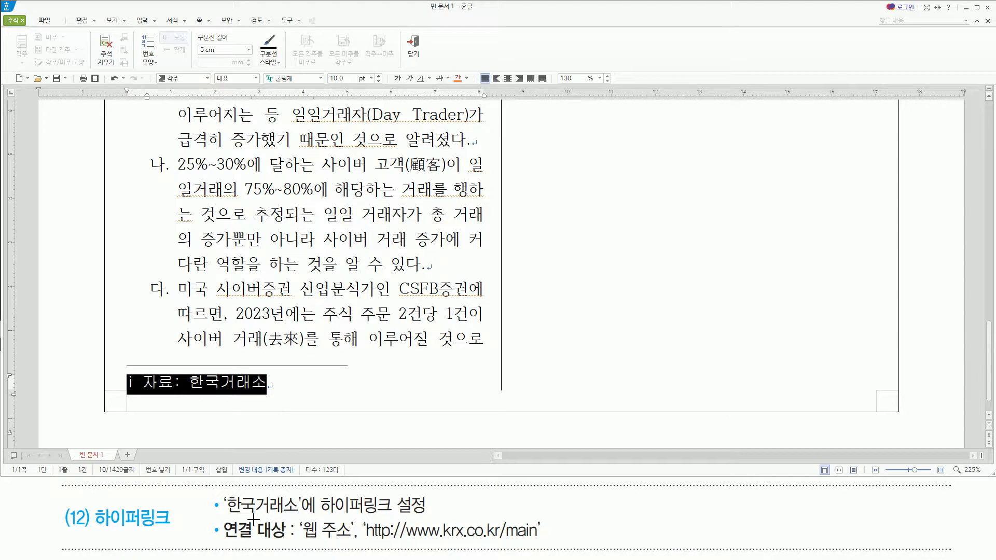
Select the word 한국거래소 in the footnote and bring up the hyperlink settings.
drag(226, 511, 430, 513)
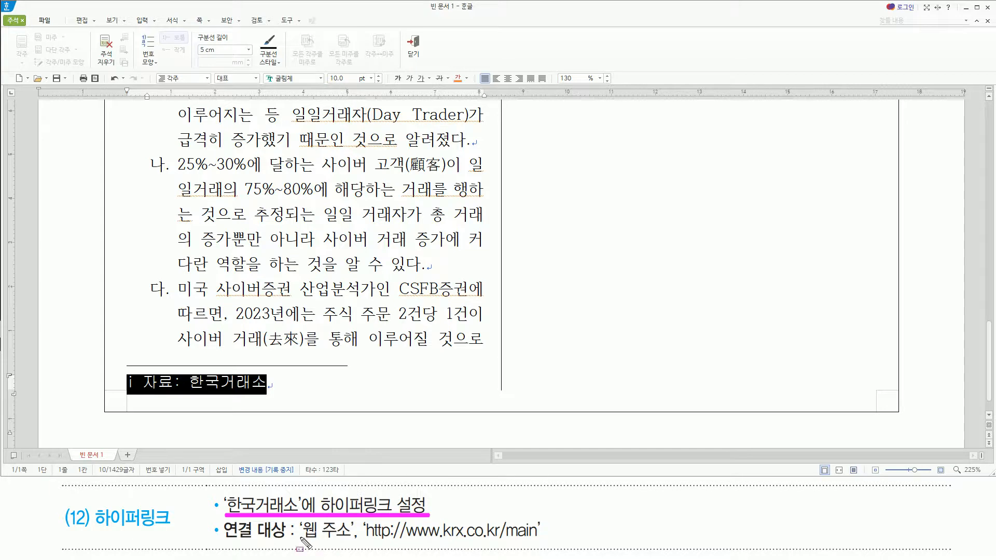
drag(300, 539, 539, 542)
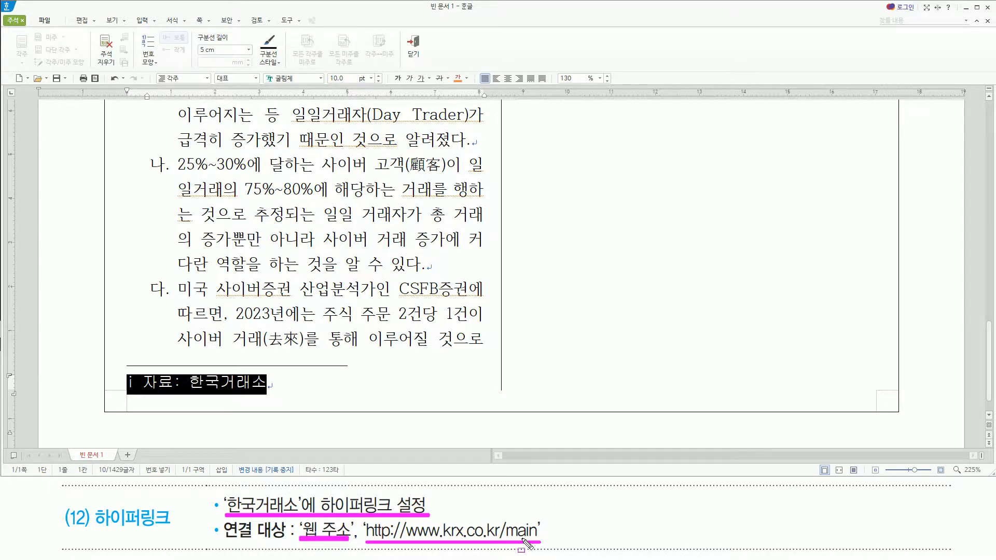
key(Escape)
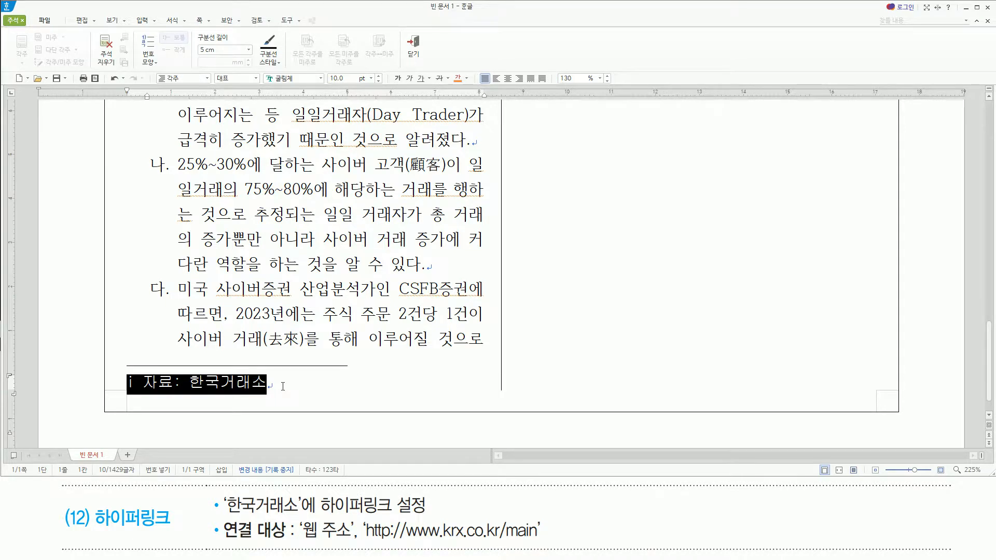
click(283, 387)
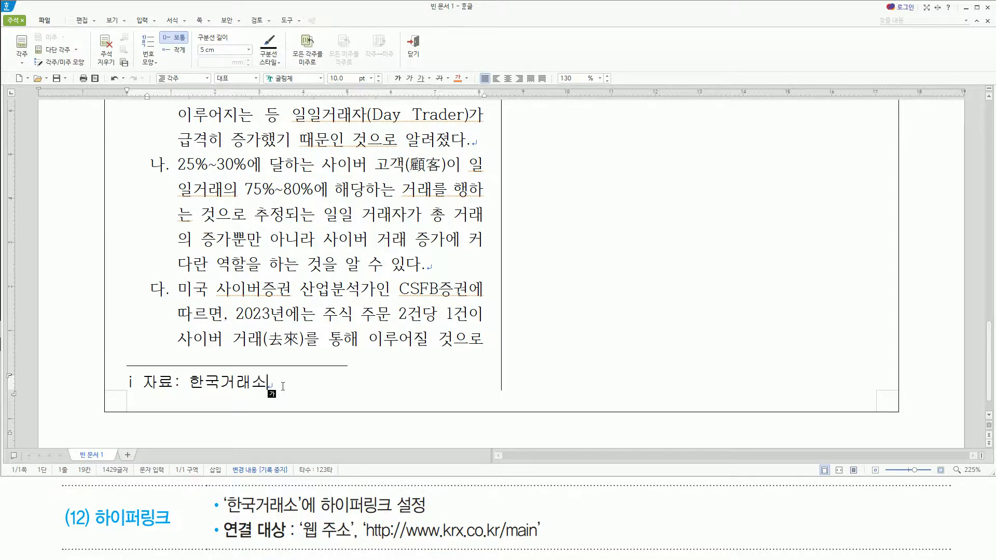
key(ctrl+shift+Left)
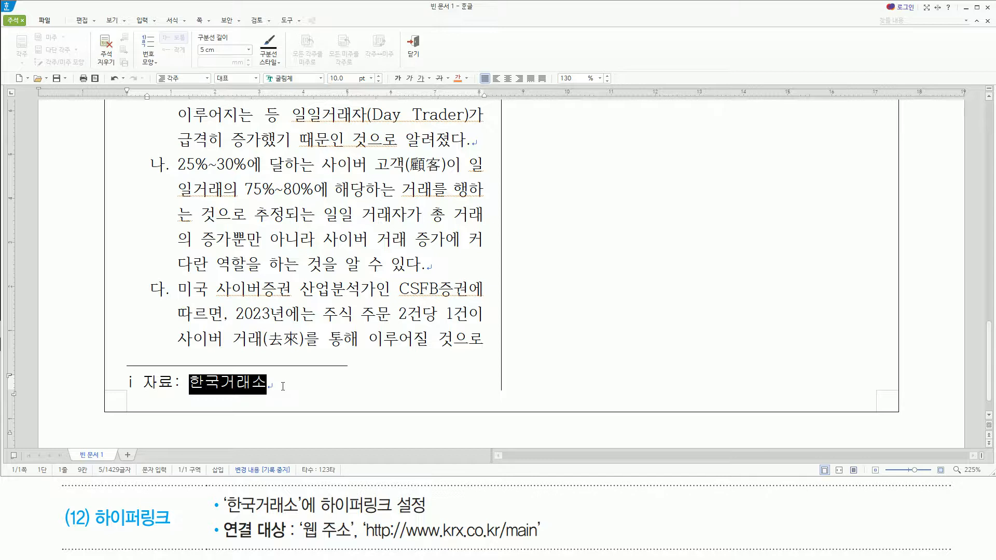
key(ctrl+k)
key(h)
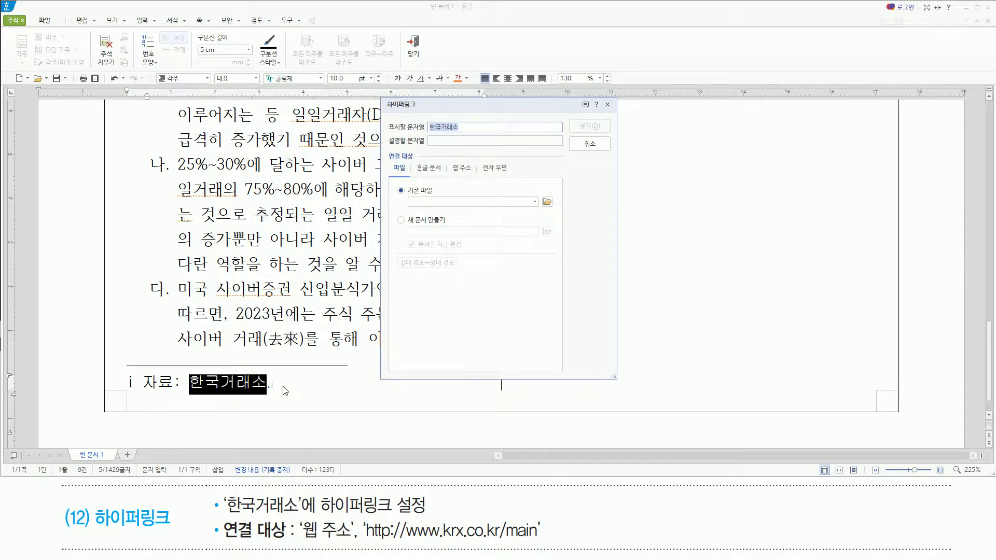
click(459, 170)
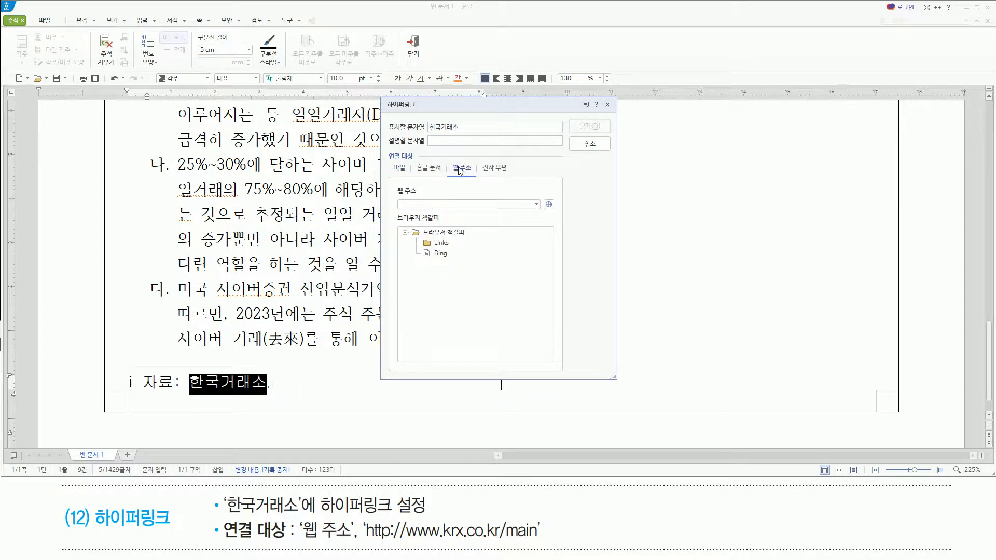
key(ctrl+2)
drag(398, 194, 459, 211)
key(Escape)
click(441, 205)
text(http://www.krx.co)
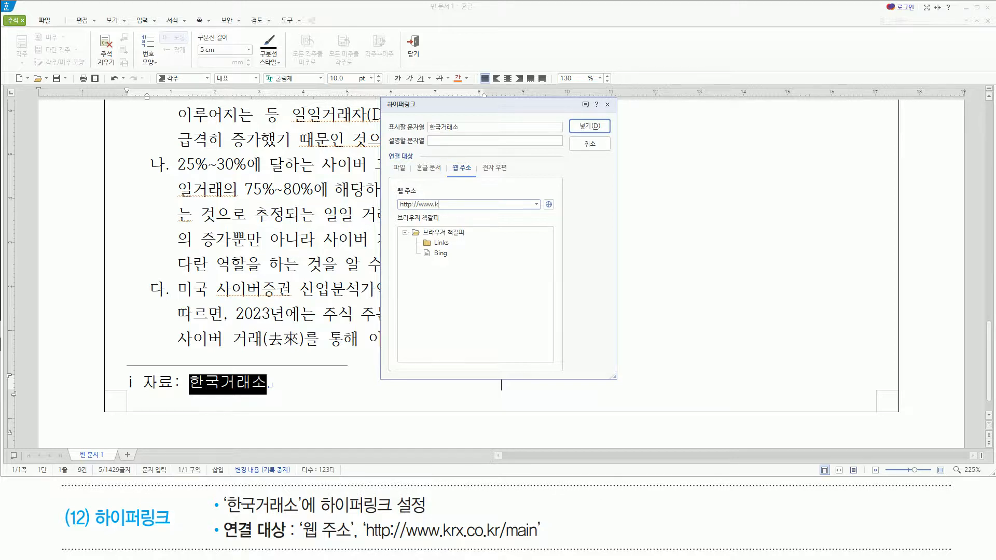
text(.kr/main)
key(Return)
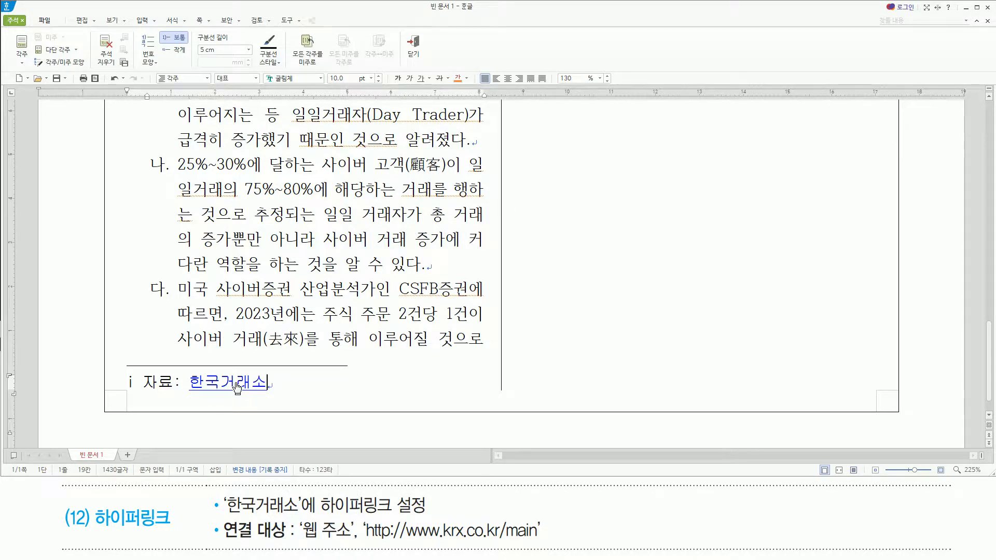
click(284, 387)
Close footnote editing and return to the report's body text.
key(shift+Escape)
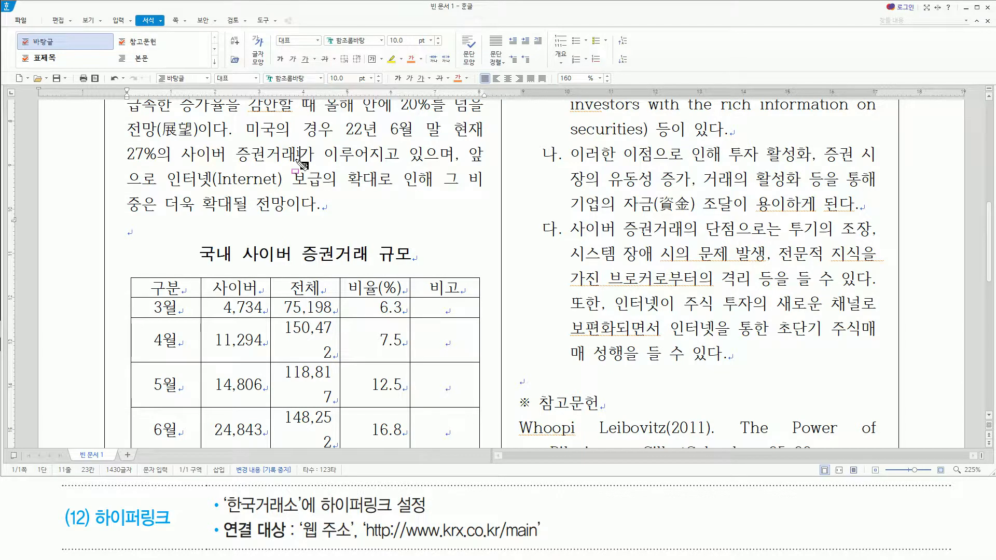
drag(296, 159, 302, 159)
key(Escape)
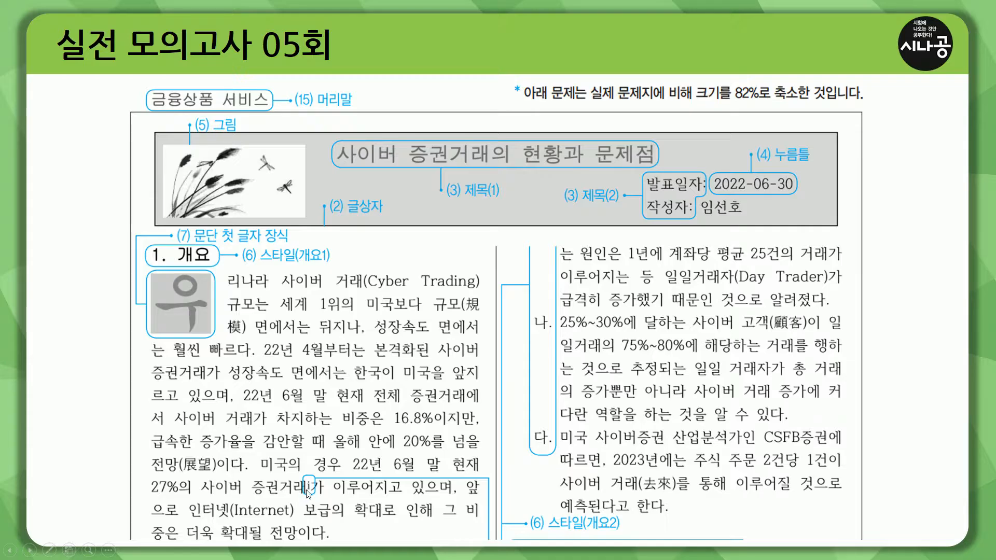
Bring up the lecture slides at the '국내 사이버 증권거래 규모' table and chart slide.
mouse_move(303, 497)
mouse_down()
mouse_move(301, 474)
mouse_move(321, 474)
mouse_move(320, 496)
mouse_up()
key(Escape)
click(329, 447)
key(ctrl+shift+d)
drag(187, 120, 398, 147)
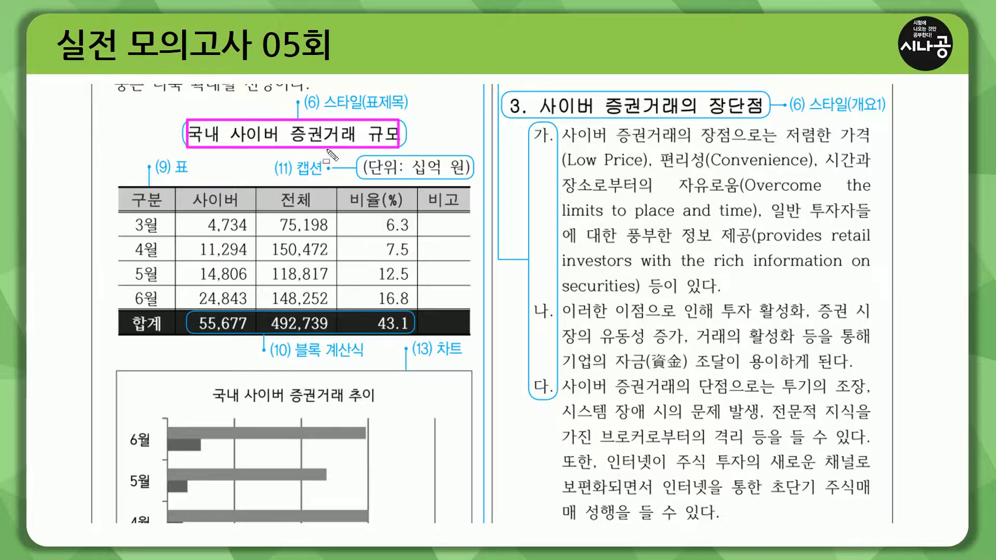
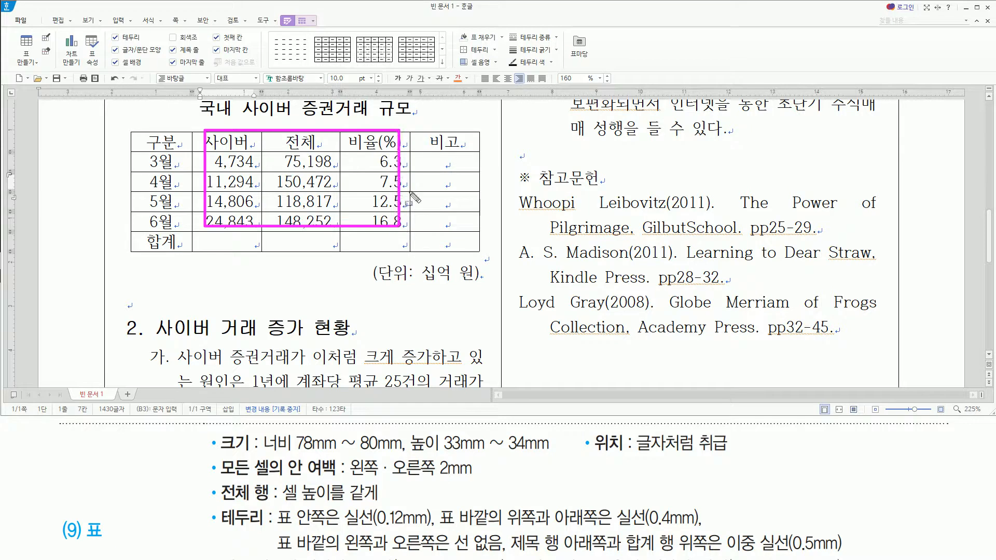
Select the 사이버 through 비율(%) cells down to the 합계 row and apply 셀 너비를 같게.
drag(409, 180, 425, 184)
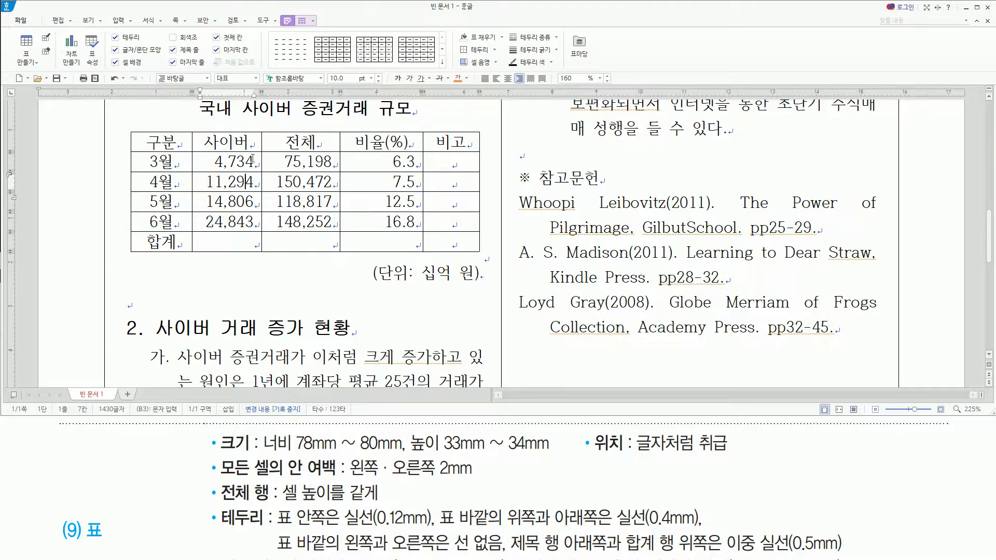
drag(235, 148, 402, 246)
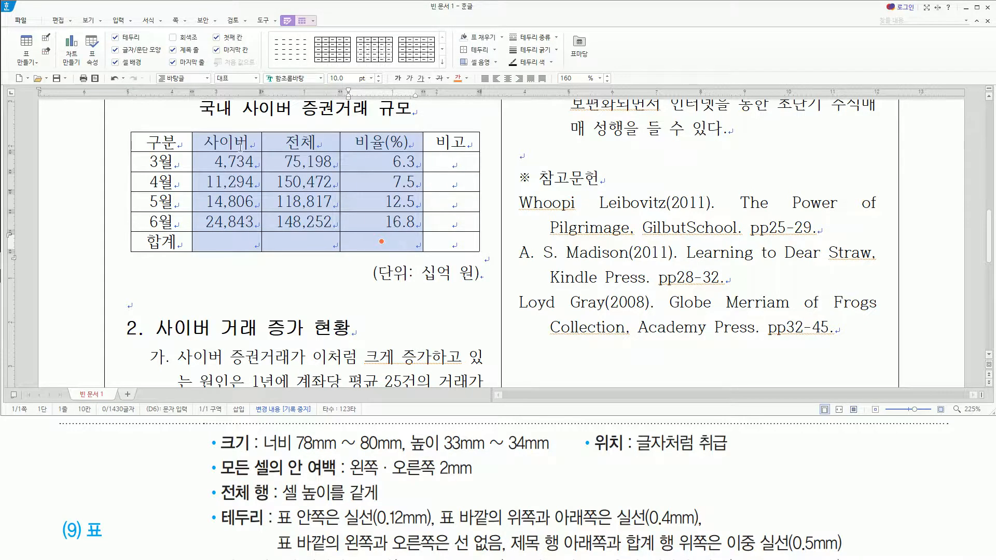
right_click(279, 141)
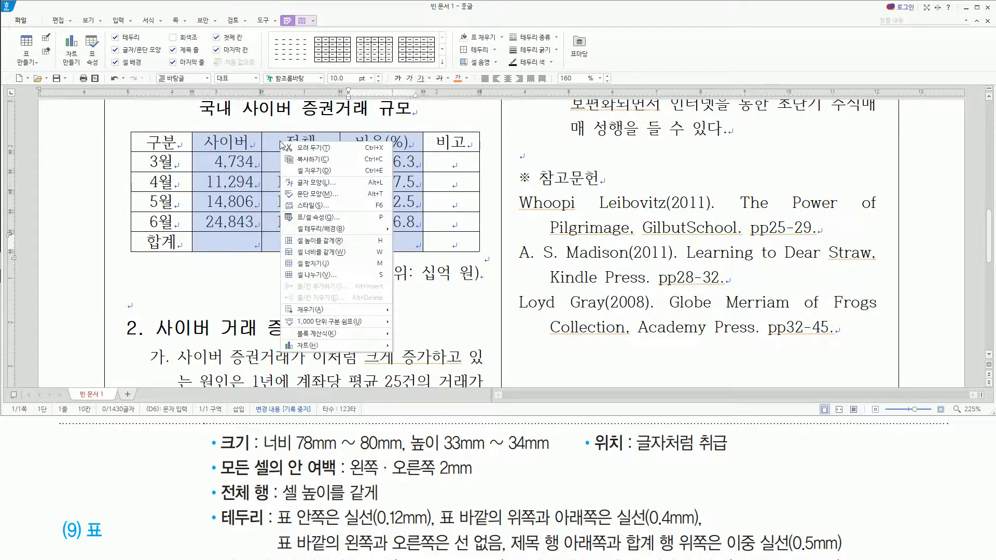
click(321, 252)
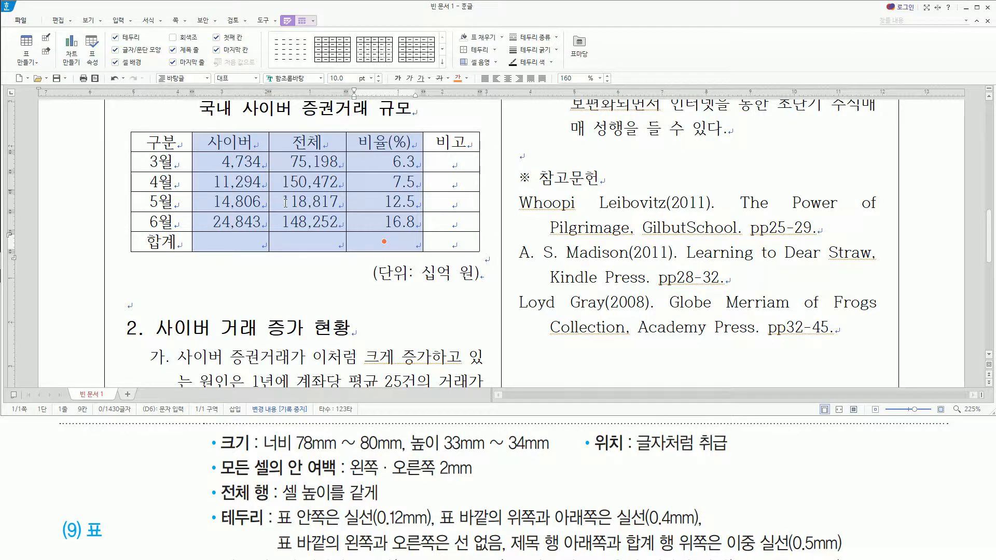
mouse_move(219, 452)
mouse_down()
mouse_move(378, 451)
mouse_move(402, 432)
mouse_up()
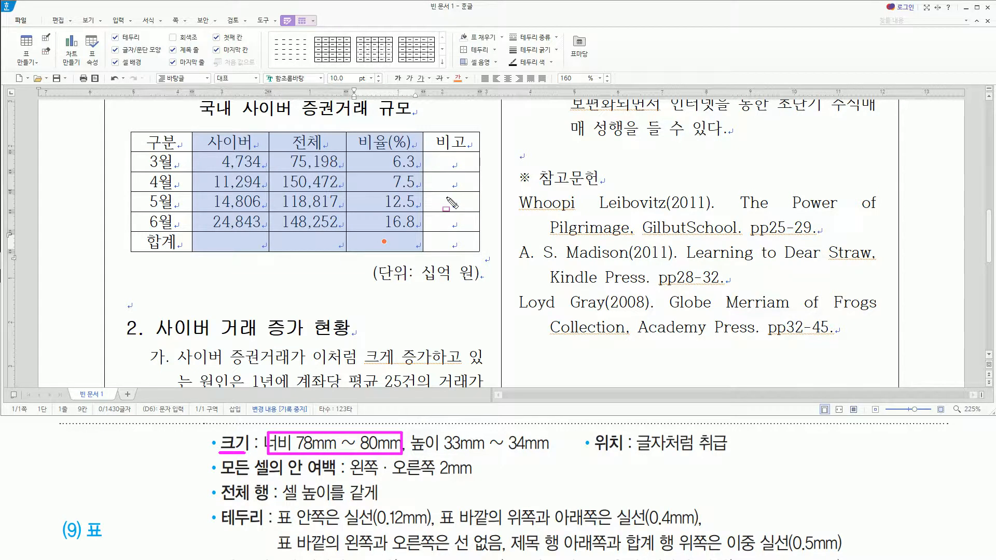
Select the whole data table and increase every row's height with Ctrl+Down.
drag(262, 442, 395, 444)
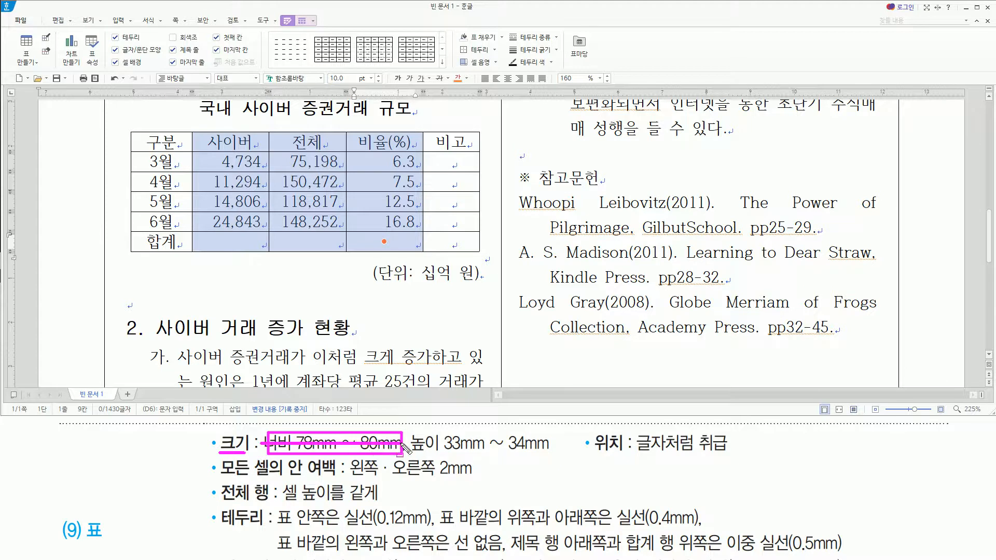
drag(408, 451, 551, 453)
key(Escape)
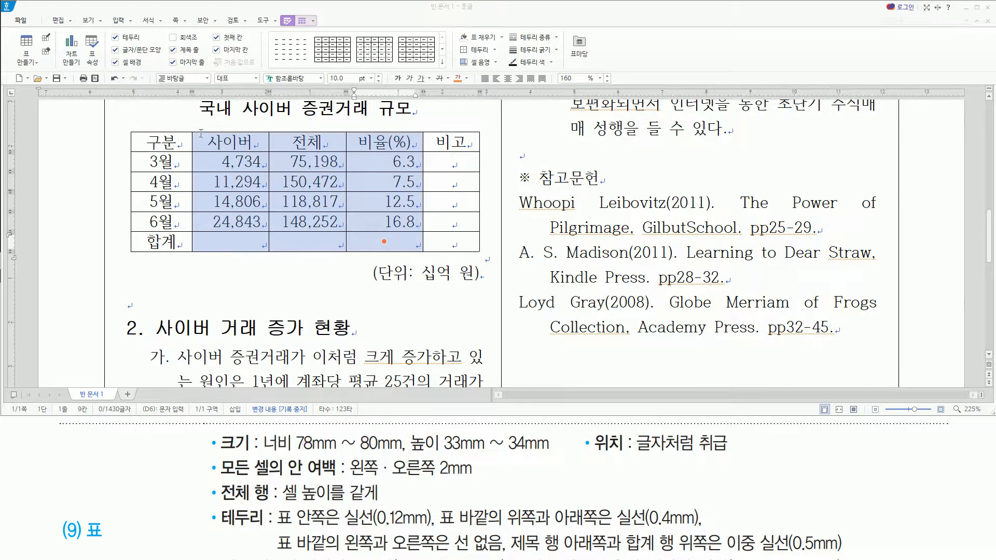
drag(166, 145, 451, 241)
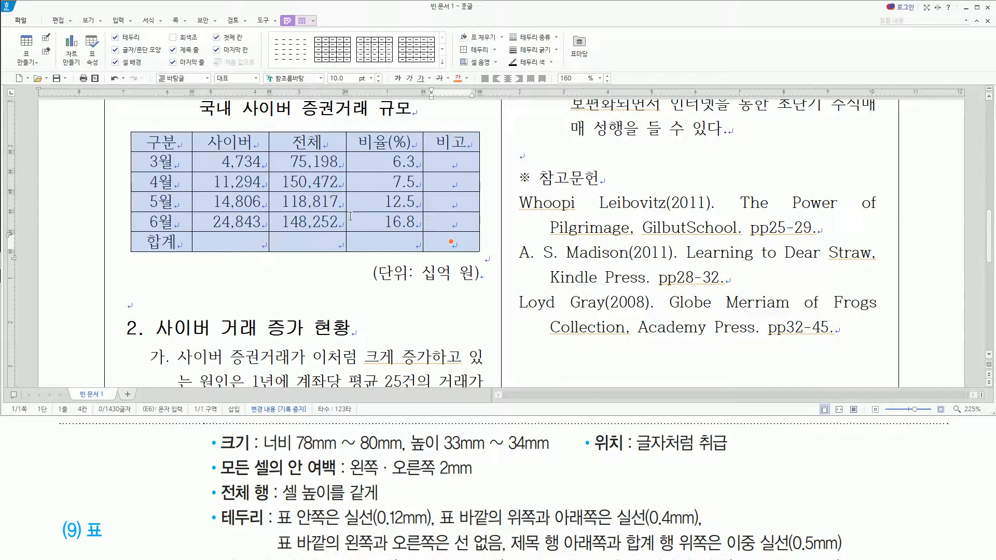
key(ctrl+Down)
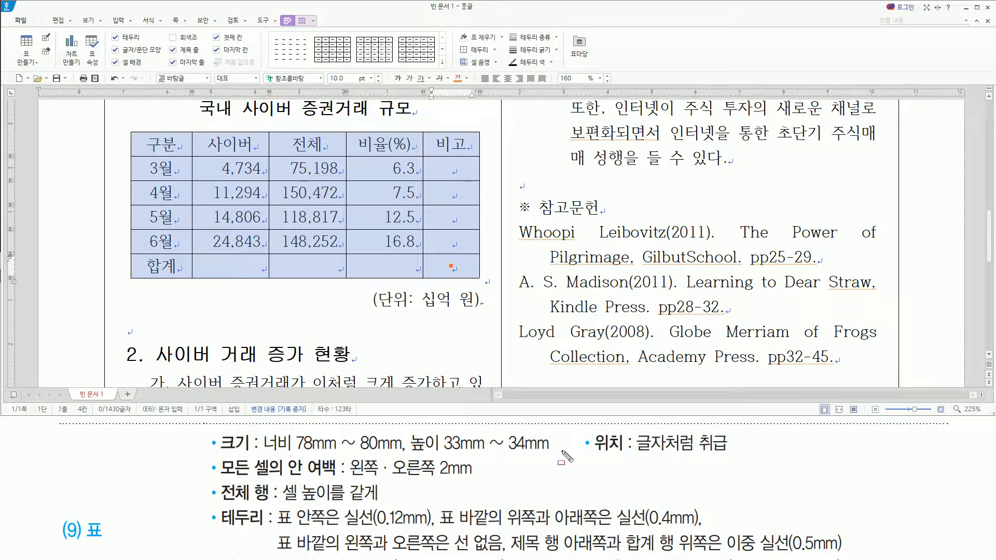
drag(593, 457, 733, 457)
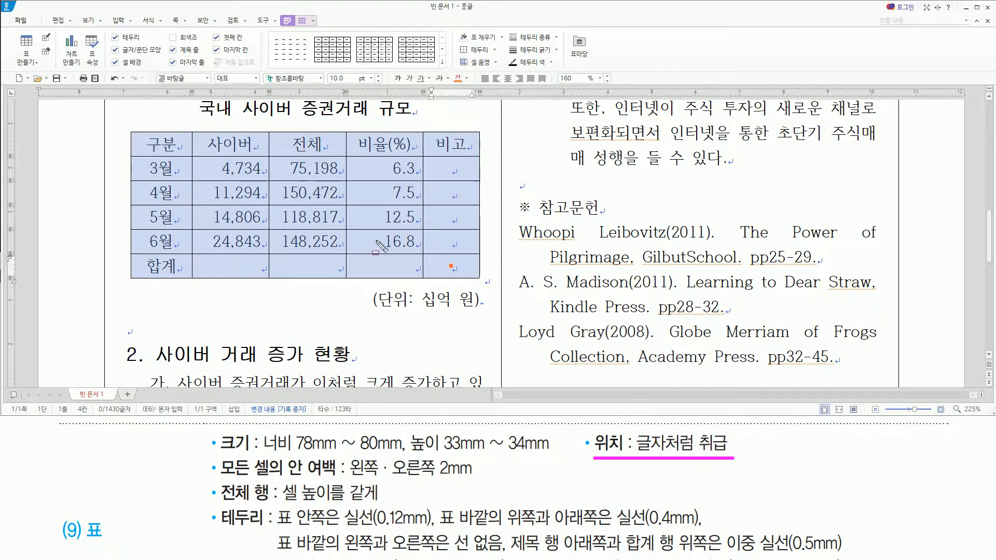
drag(220, 480, 476, 482)
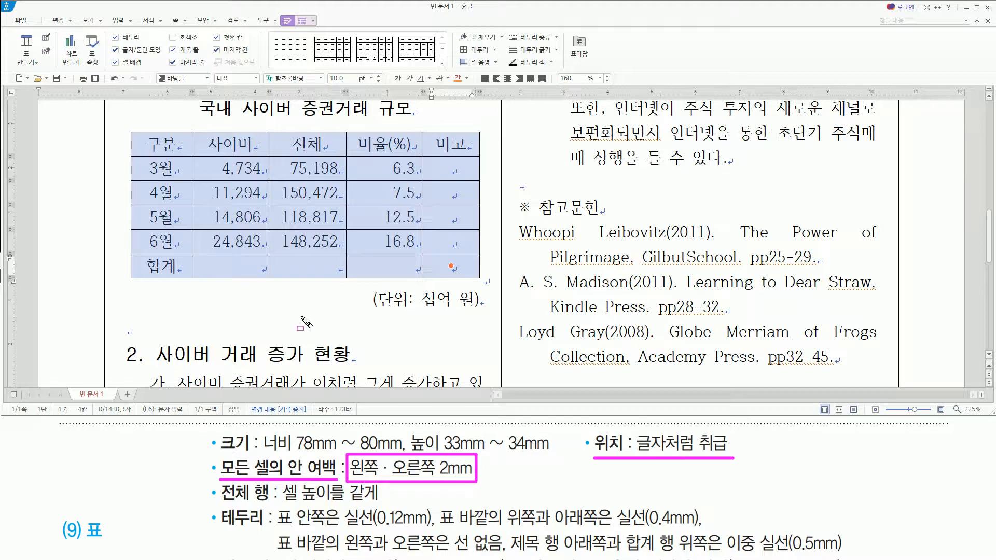
key(Escape)
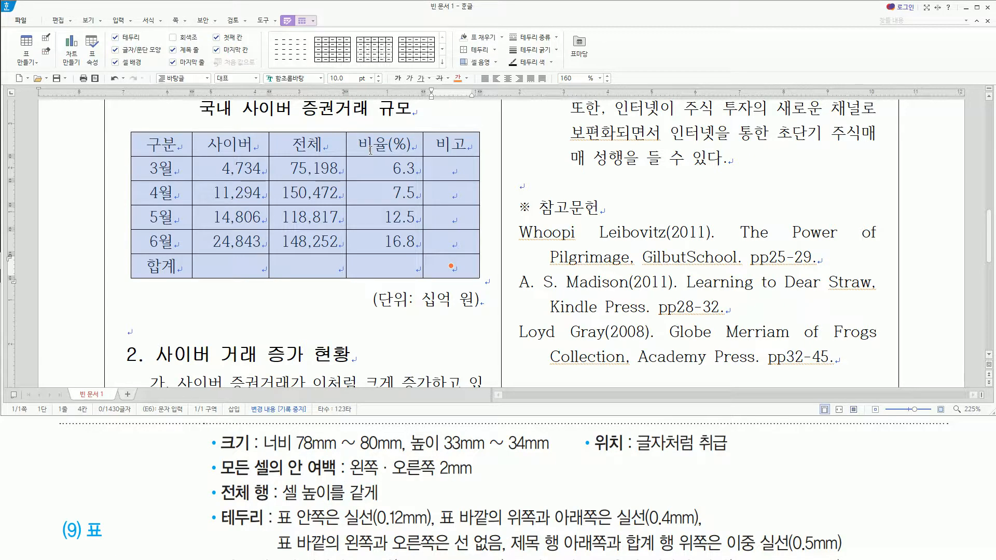
Open the 표/셀 속성 dialog and review its 여백/캡션 settings.
key(p)
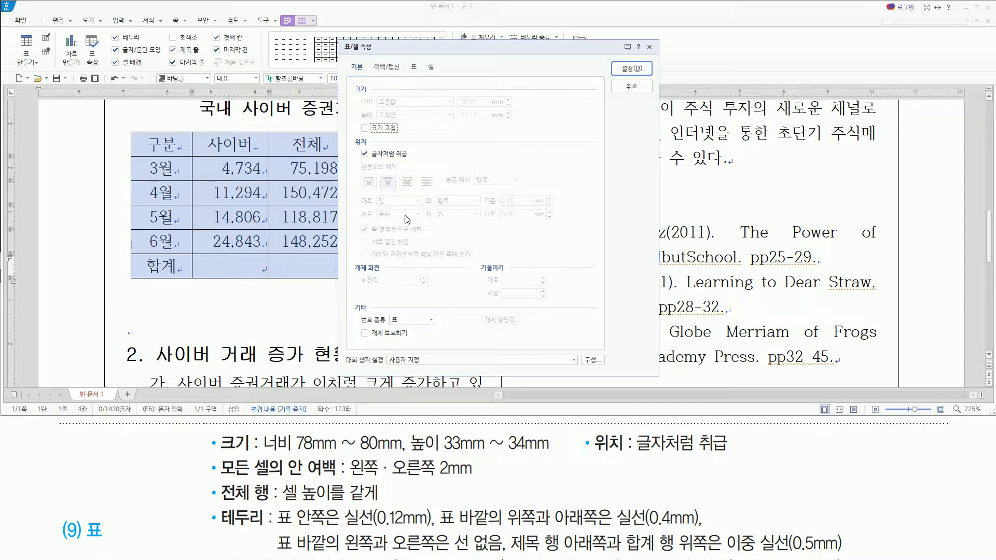
drag(284, 478, 336, 478)
key(Escape)
click(387, 68)
key(ctrl+2)
mouse_move(371, 61)
mouse_down()
mouse_move(404, 76)
mouse_move(376, 96)
mouse_move(388, 96)
mouse_up()
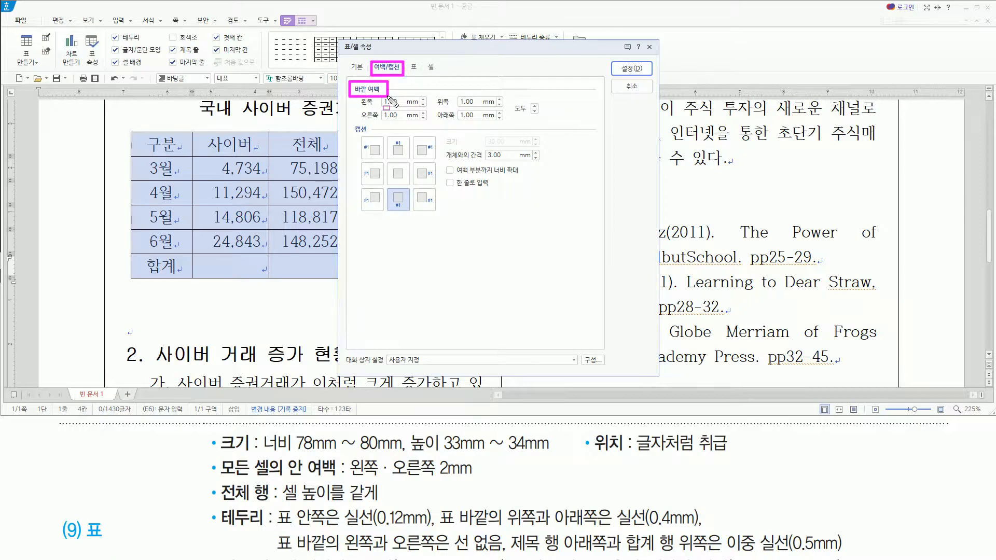
key(Escape)
key(ctrl+2)
drag(406, 58, 425, 80)
key(Escape)
On the 표 tab, set the all-cells inner margin to 2 mm left and right.
click(413, 68)
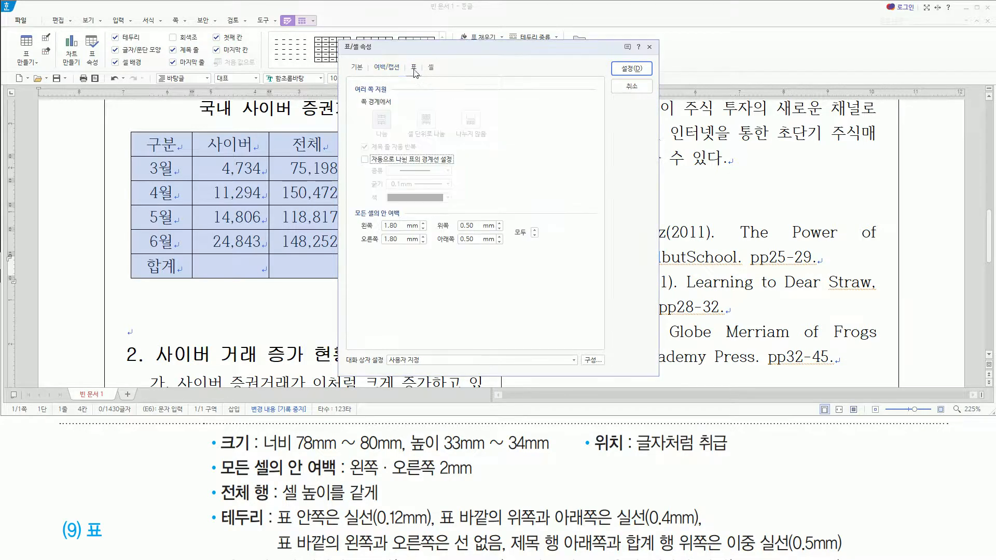
key(ctrl+2)
mouse_move(349, 205)
mouse_down()
mouse_move(355, 220)
mouse_move(393, 218)
mouse_move(551, 260)
mouse_up()
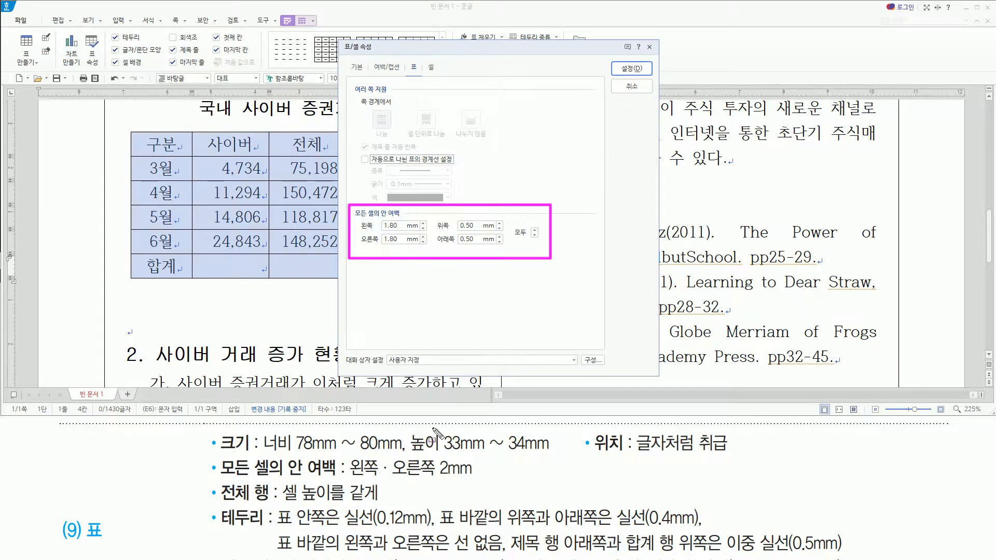
mouse_move(347, 478)
mouse_down()
mouse_move(497, 478)
mouse_move(476, 477)
mouse_up()
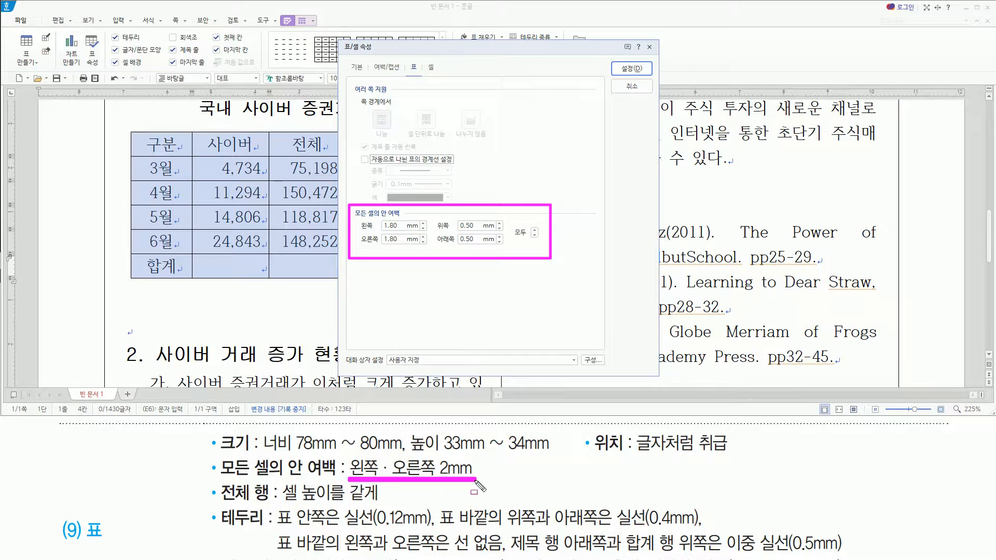
mouse_move(358, 218)
mouse_down()
mouse_move(371, 239)
mouse_move(427, 248)
mouse_up()
key(Escape)
double_click(404, 227)
text(2)
double_click(399, 239)
text(2)
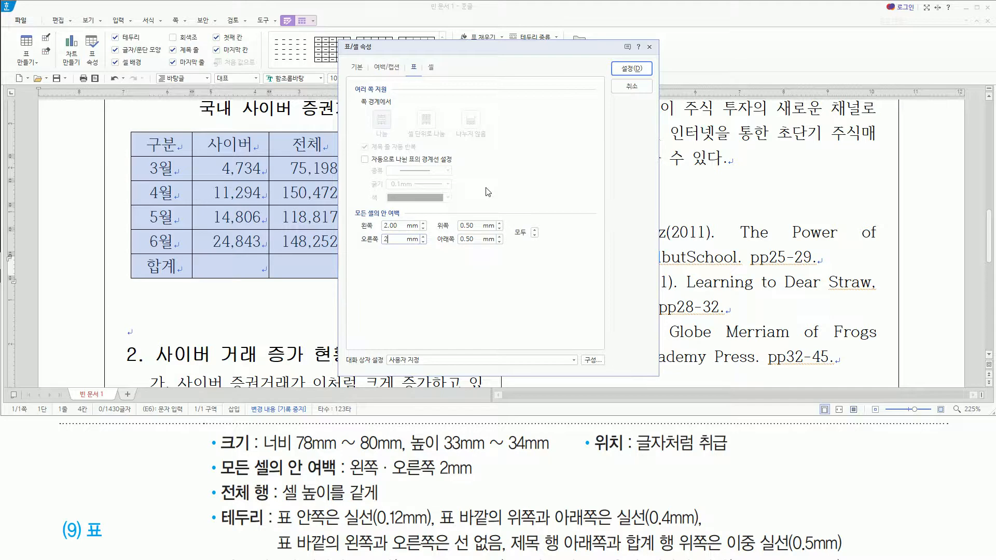
Choose the top-centre caption position on the 여백/캡션 tab.
drag(435, 48, 603, 66)
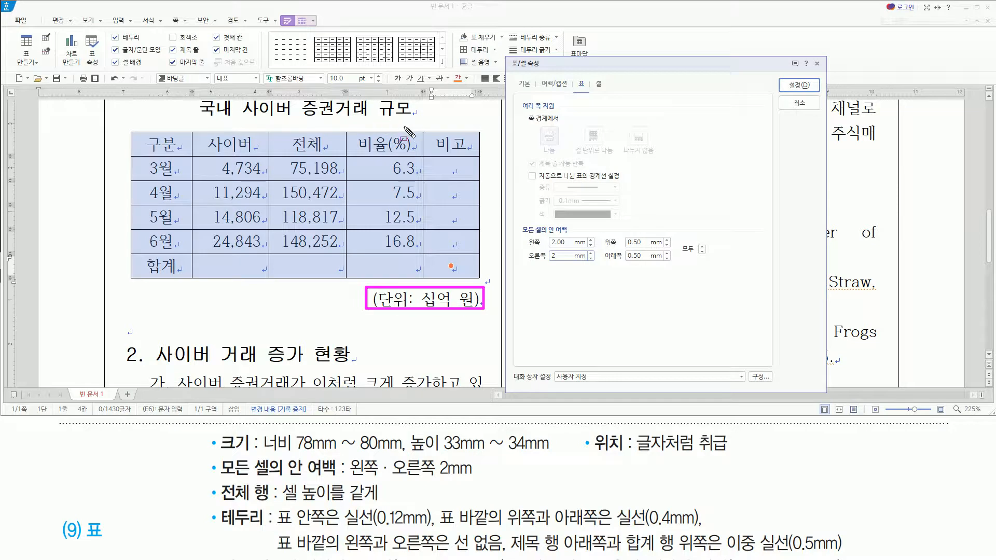
drag(539, 76, 571, 93)
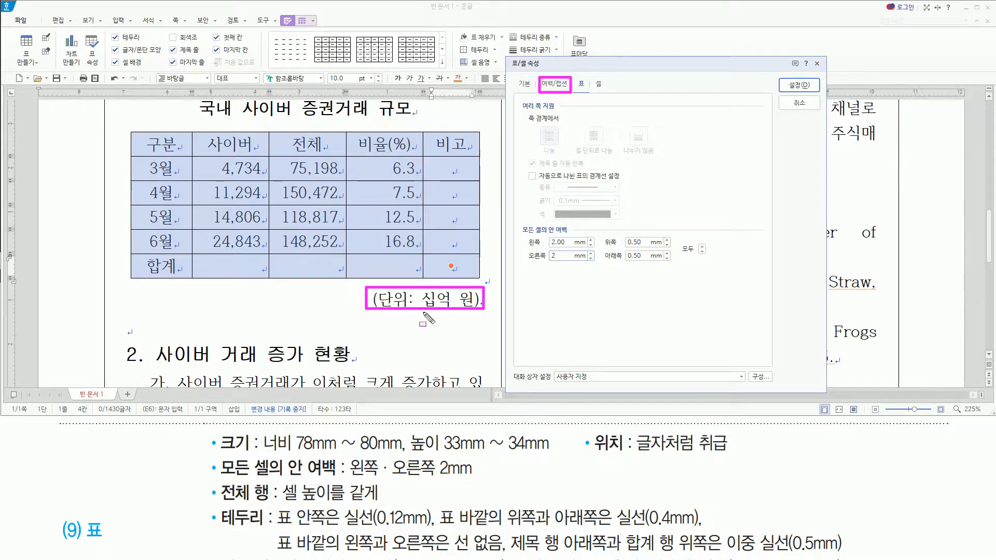
key(Escape)
click(552, 85)
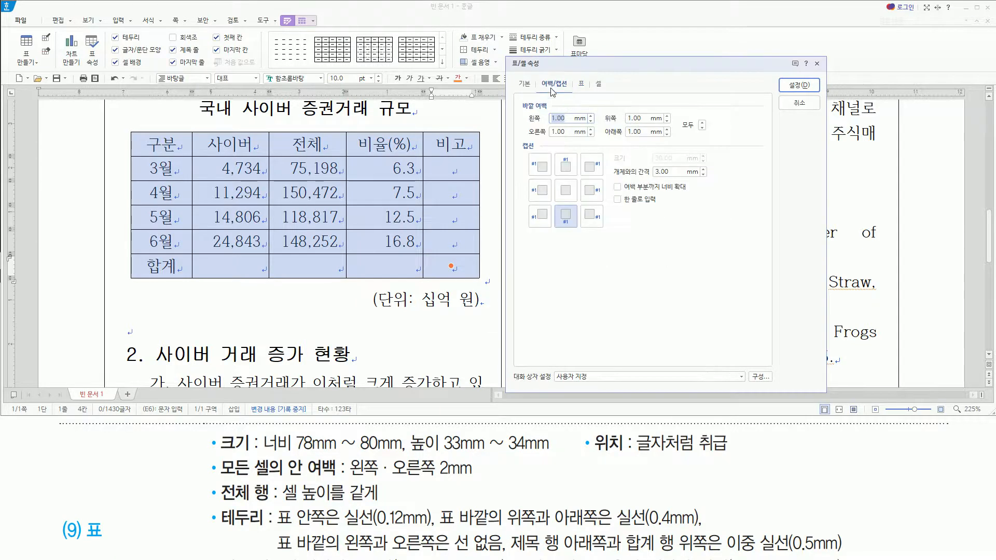
drag(512, 139, 540, 151)
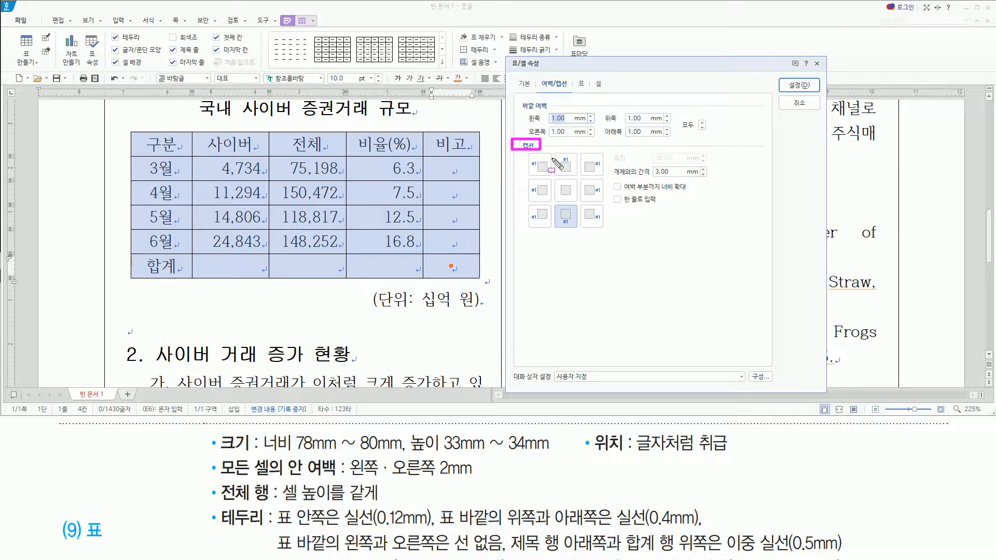
drag(556, 202, 576, 232)
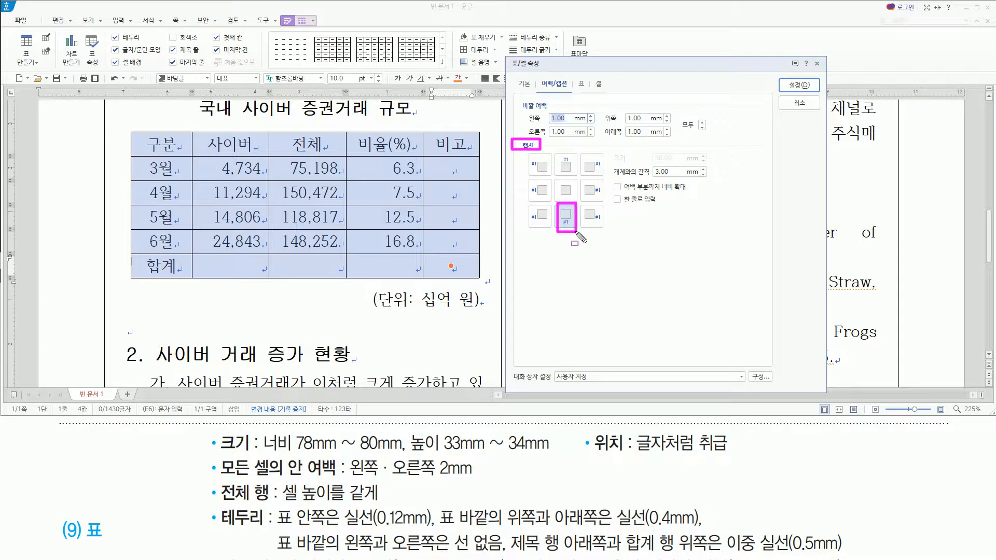
drag(557, 152, 564, 162)
key(Escape)
click(563, 162)
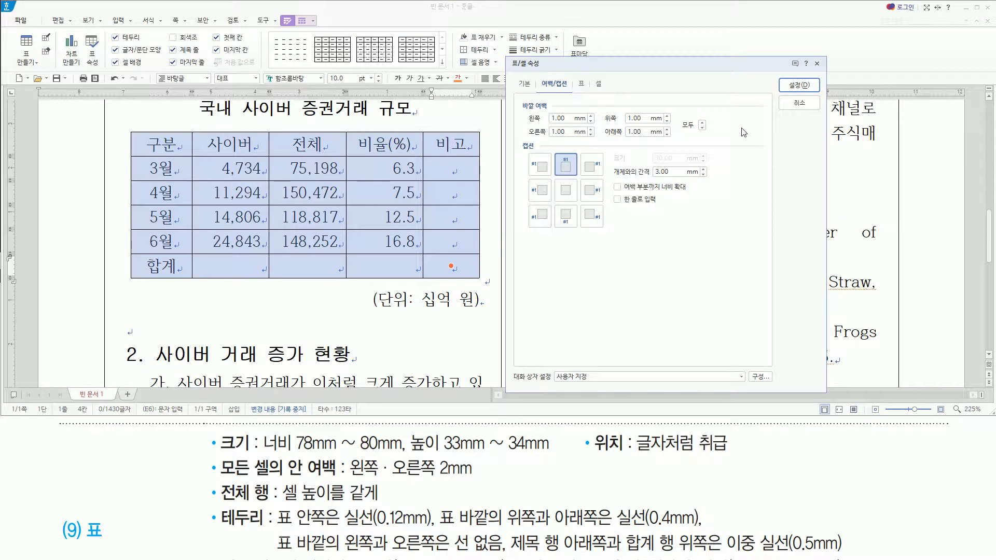
Apply the table properties, then give all table rows equal height with 셀 높이를 같게.
click(799, 85)
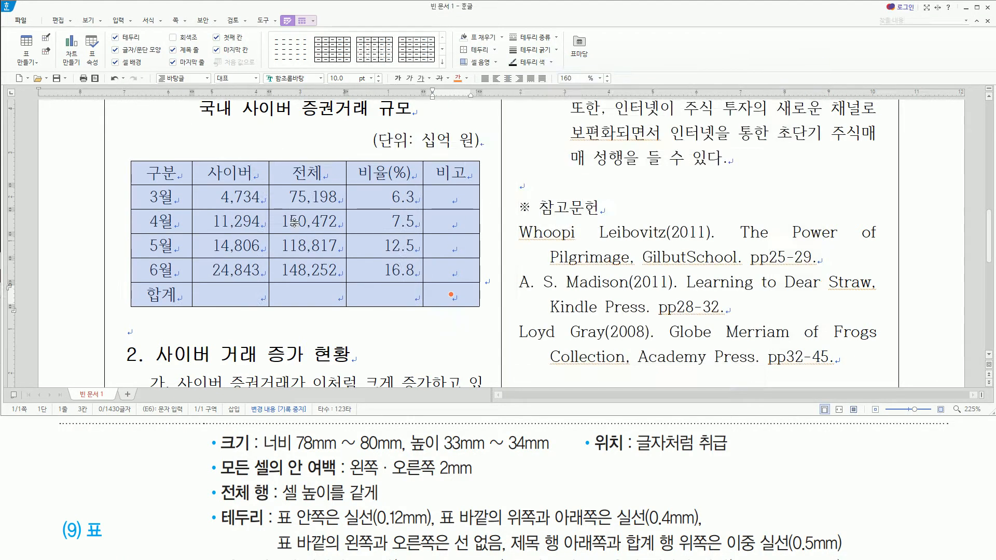
drag(213, 502, 374, 502)
right_click(327, 176)
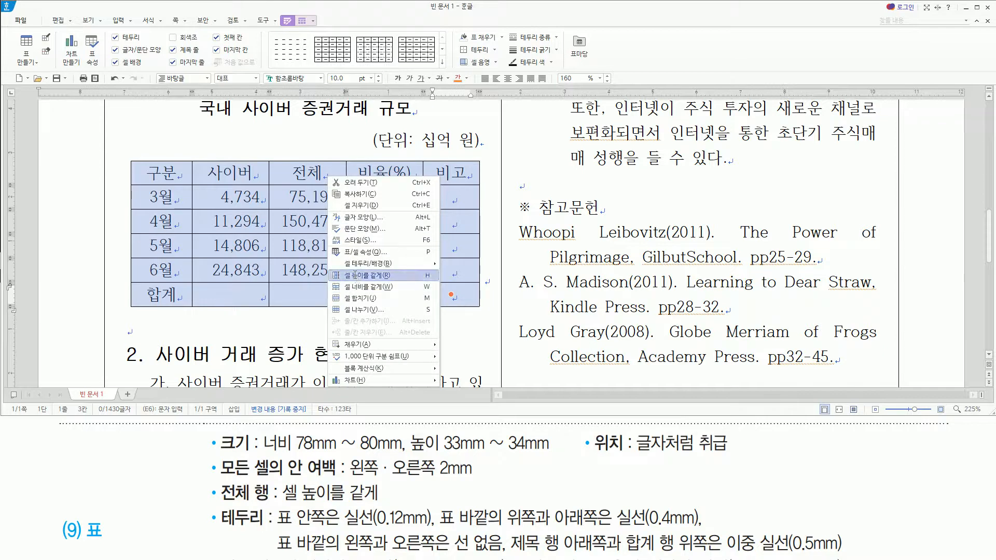
click(356, 276)
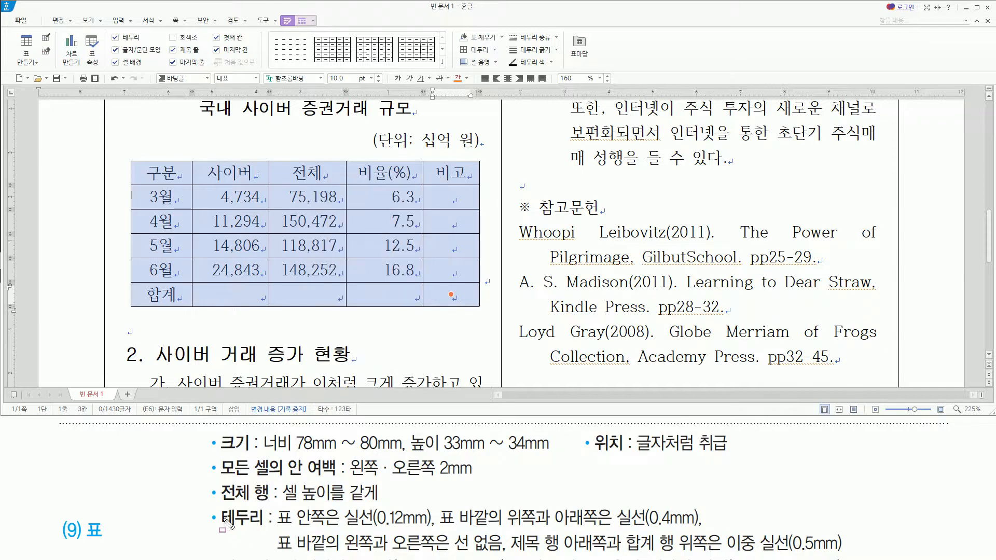
Note the 0.12mm inner and 0.4mm top/bottom border requirements, then open 셀 테두리/배경.
mouse_move(220, 506)
mouse_down()
mouse_move(267, 530)
mouse_move(435, 530)
mouse_up()
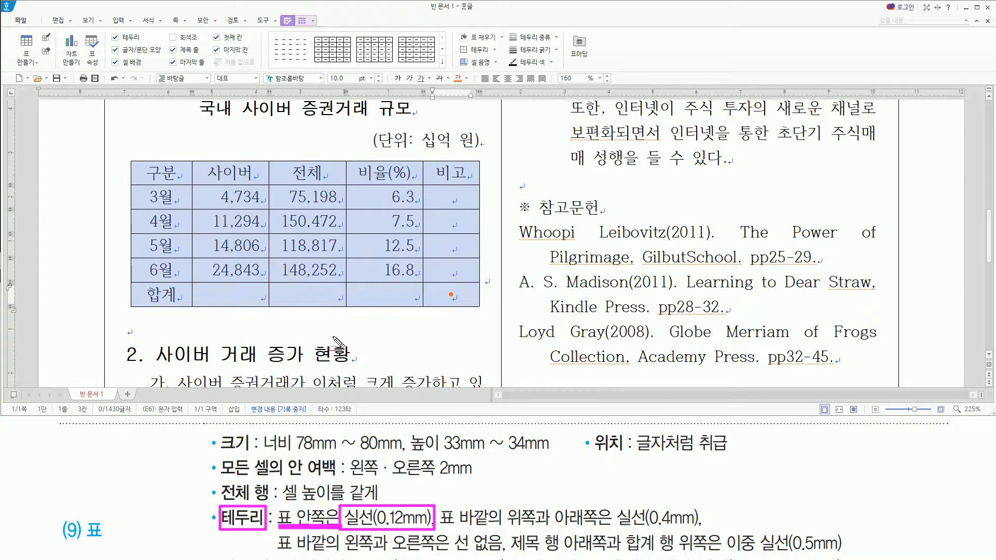
drag(279, 525, 495, 530)
key(e)
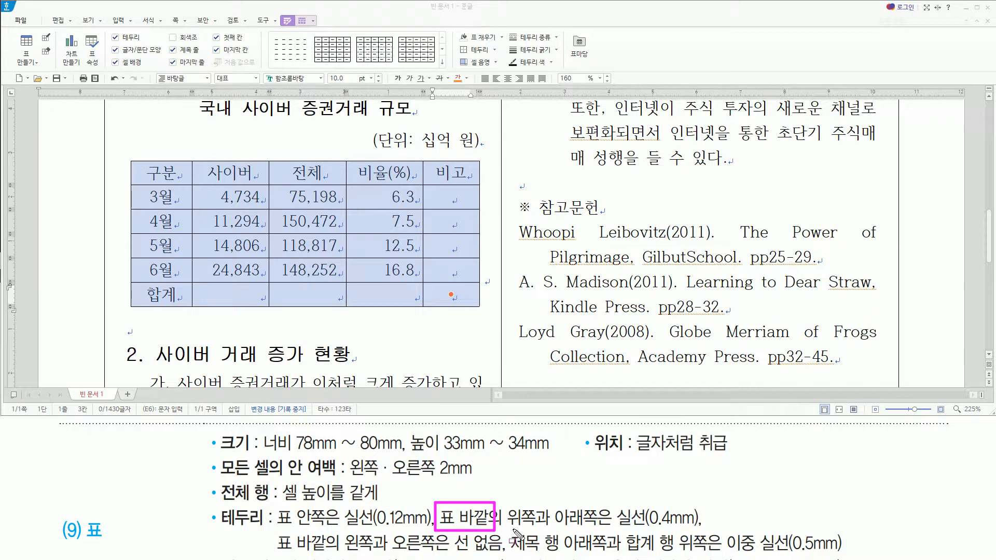
drag(506, 529, 599, 529)
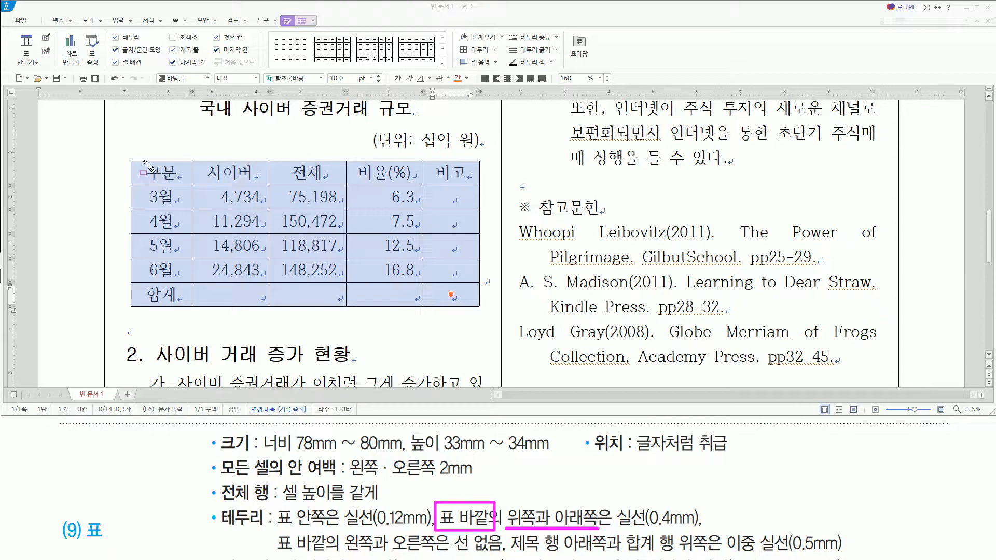
drag(138, 163, 464, 165)
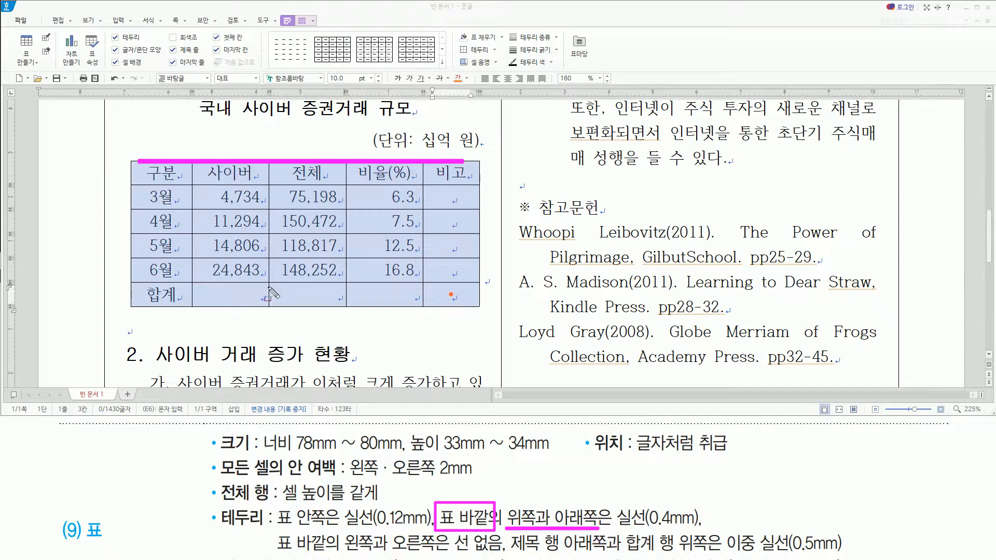
drag(145, 306, 455, 308)
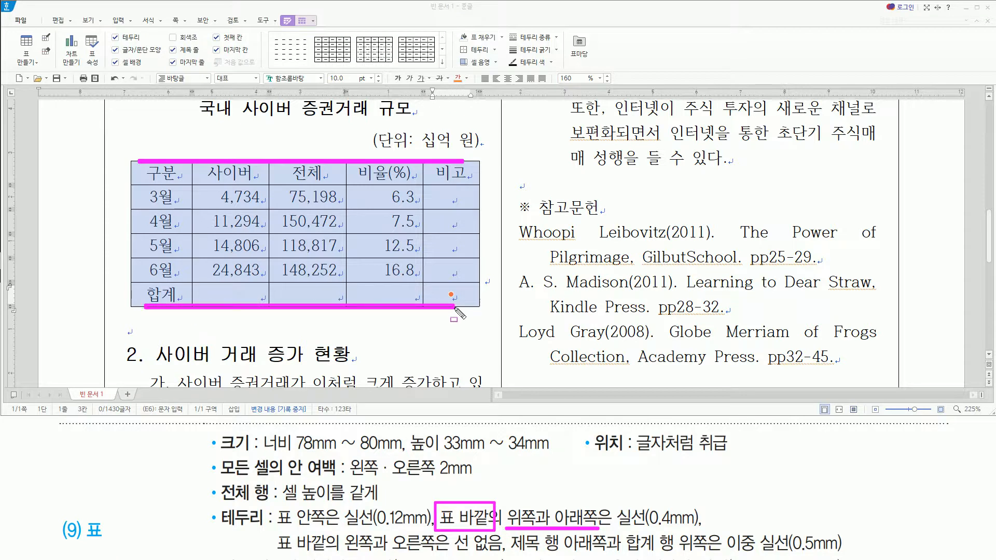
drag(621, 526, 703, 528)
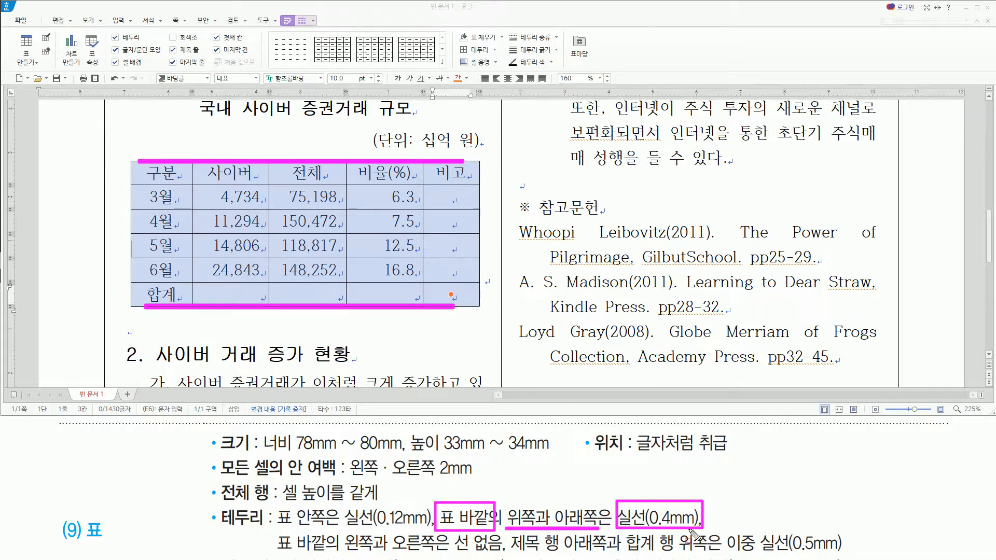
key(Escape)
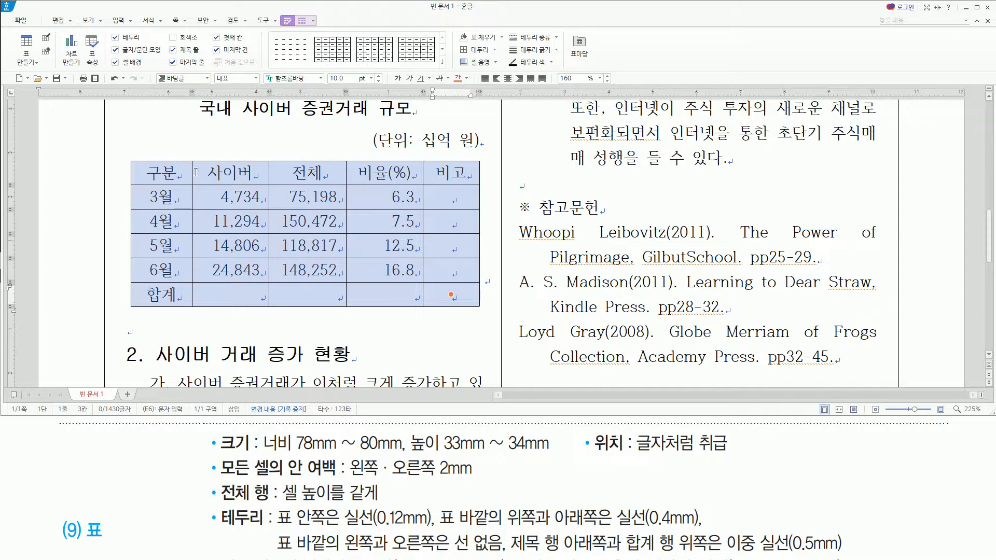
key(l)
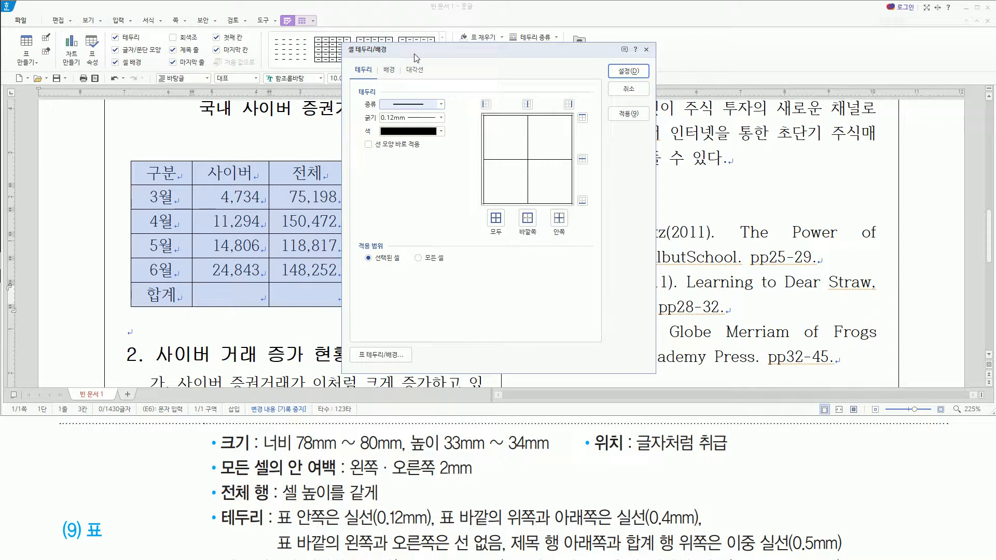
Apply a 0.4mm solid line to the table's top and bottom edges.
click(393, 118)
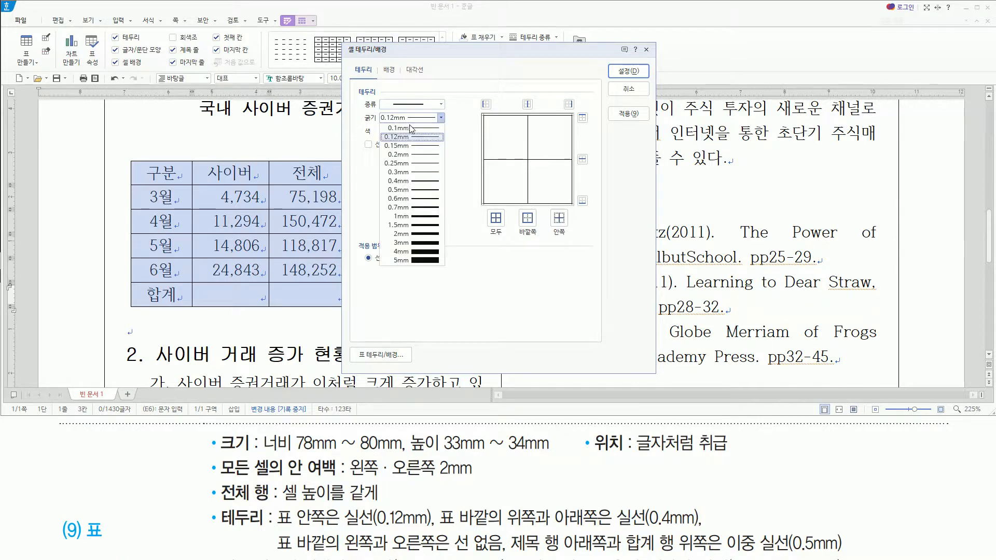
click(416, 186)
click(583, 118)
click(582, 200)
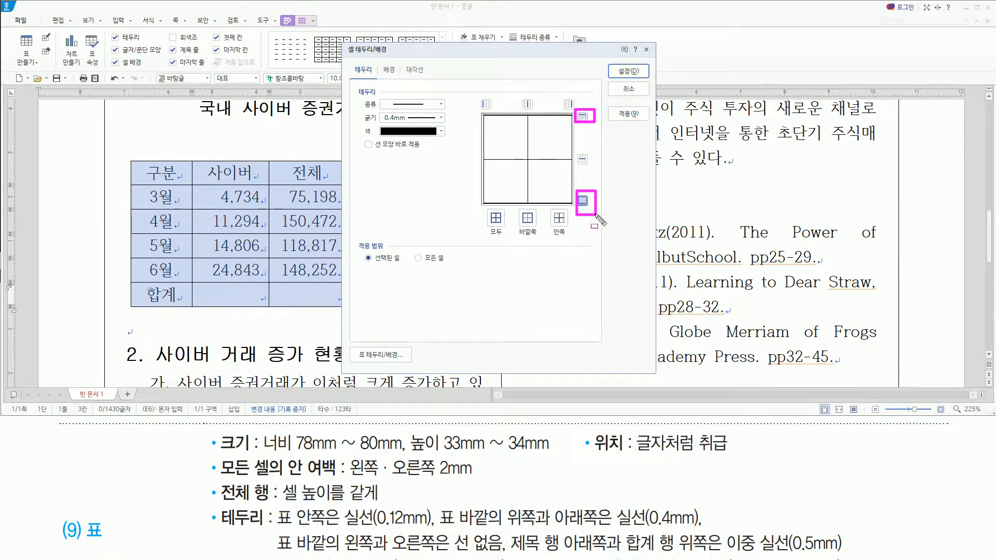
click(617, 76)
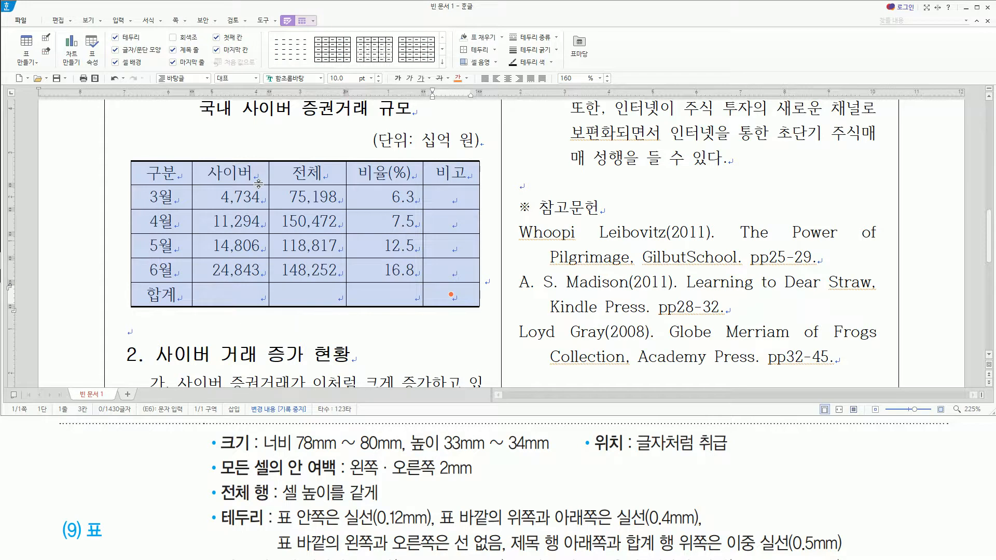
Set line type 없음 on the table's left and right outer borders and apply it.
mouse_move(273, 529)
mouse_down()
mouse_move(277, 543)
mouse_move(425, 557)
mouse_move(466, 530)
mouse_move(505, 558)
mouse_up()
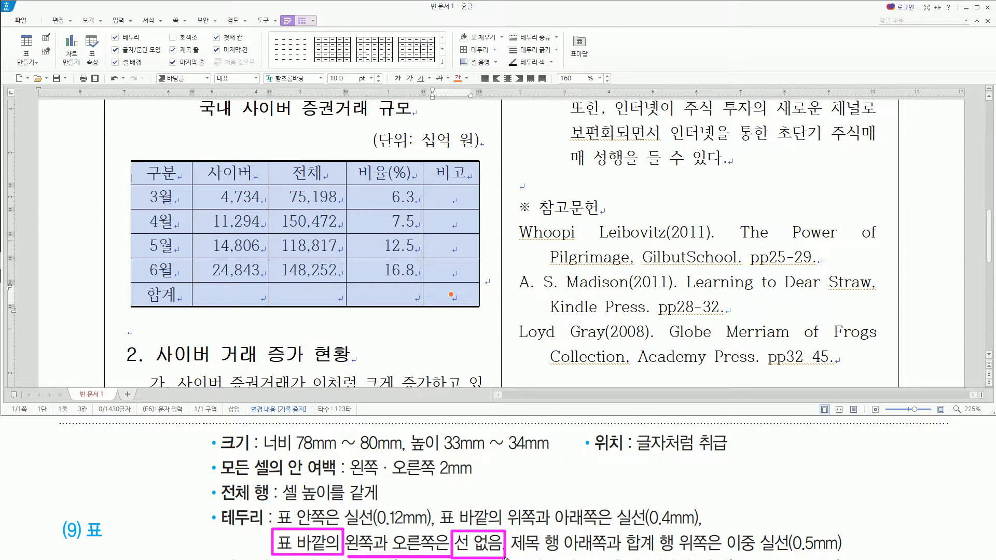
drag(127, 162, 132, 310)
drag(481, 159, 482, 306)
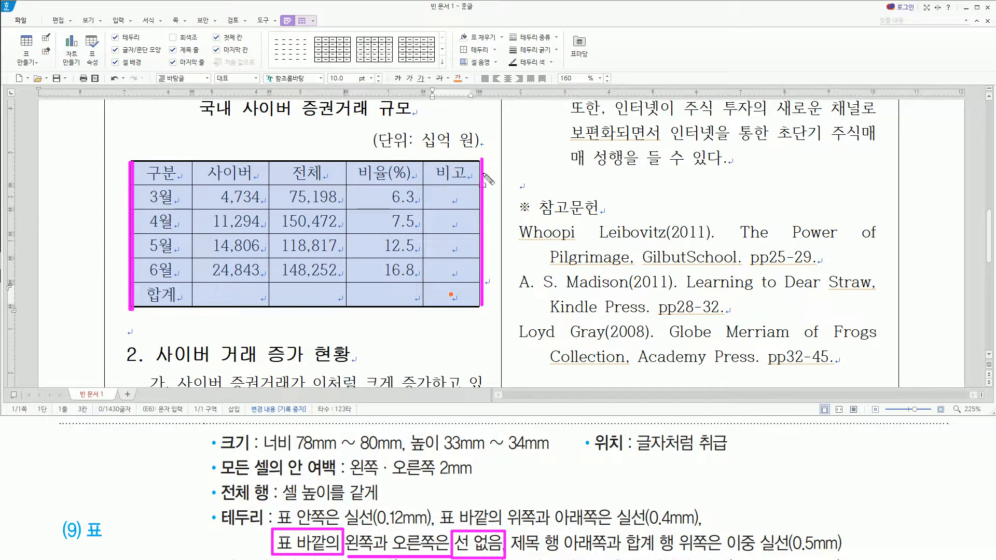
key(Escape)
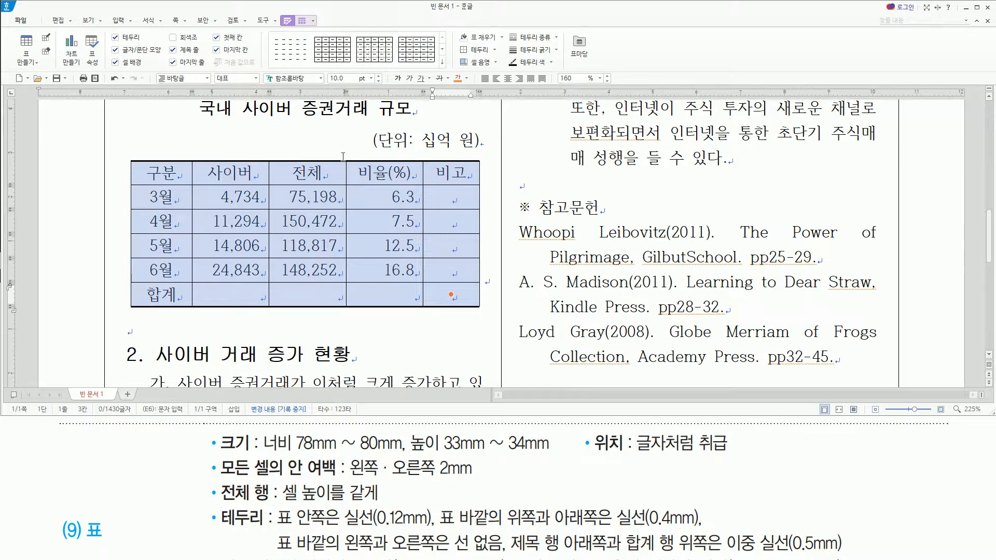
key(l)
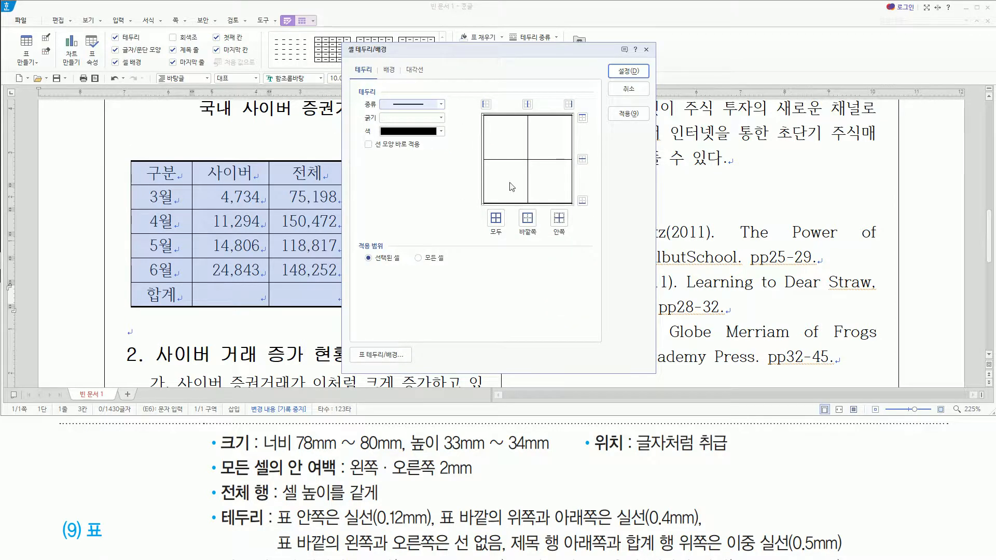
click(411, 107)
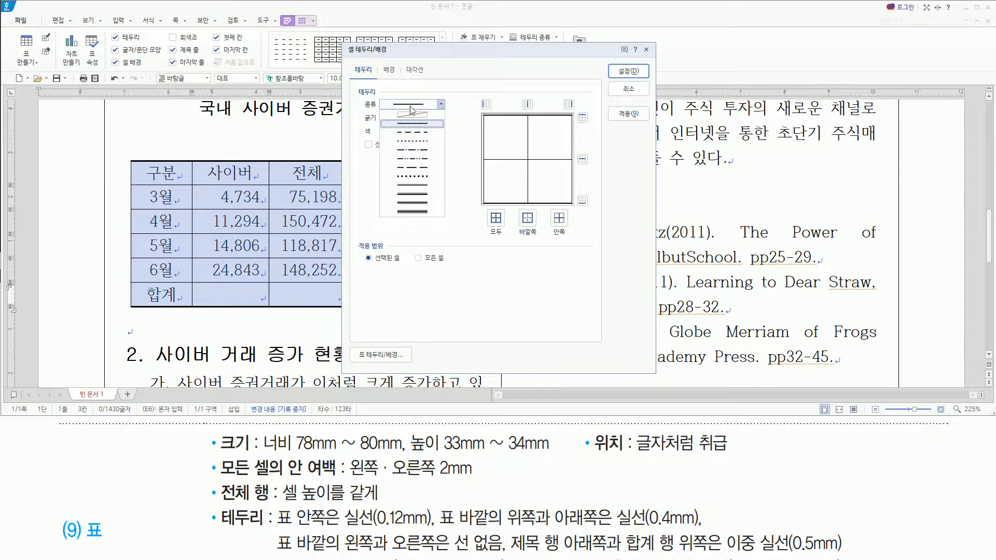
click(410, 116)
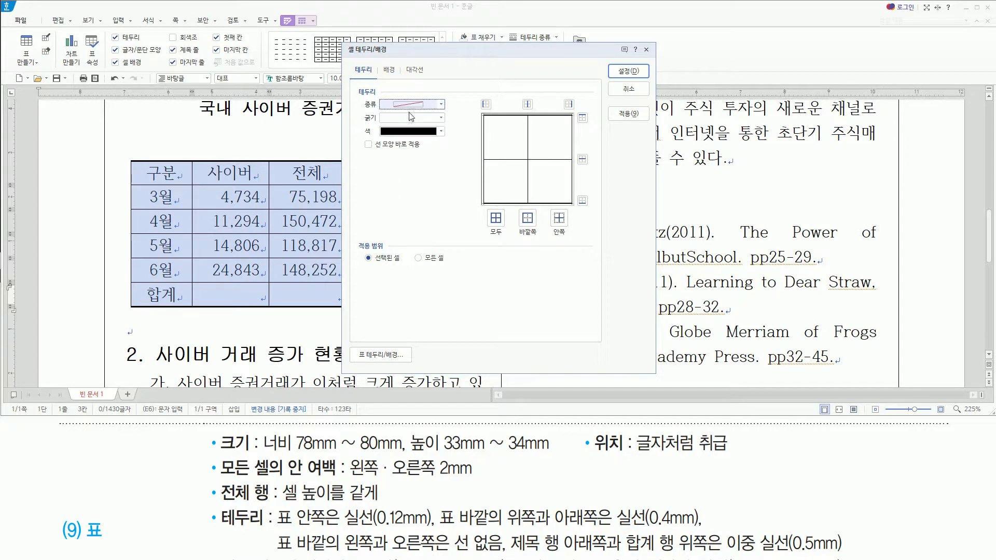
click(485, 105)
click(569, 104)
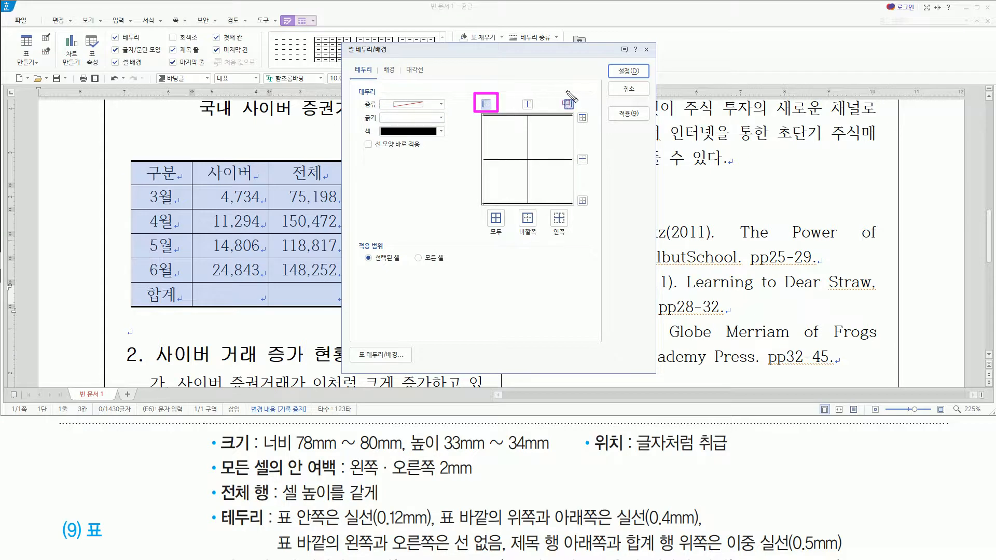
click(633, 75)
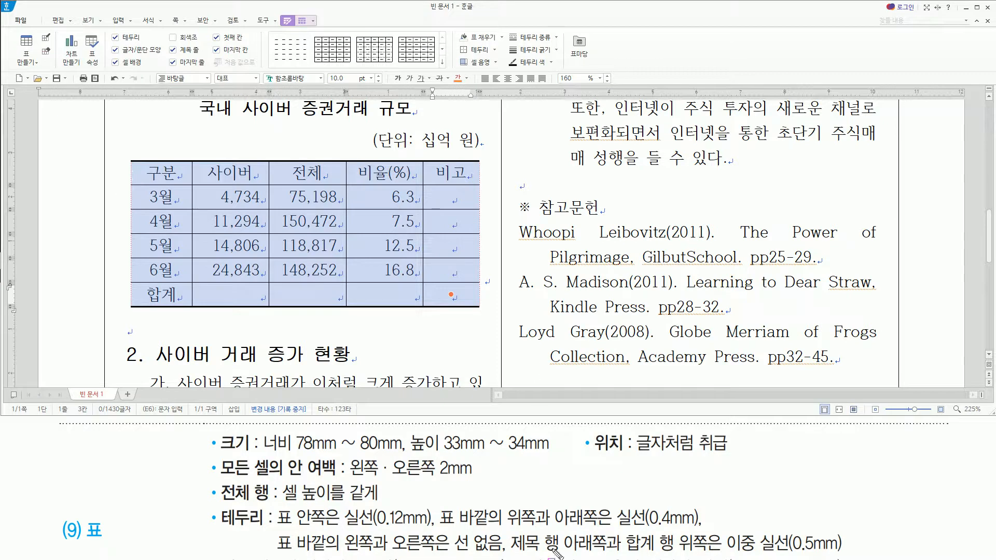
Select the 3월 to 6월 data rows between the header and 합계 rows.
drag(511, 527, 719, 557)
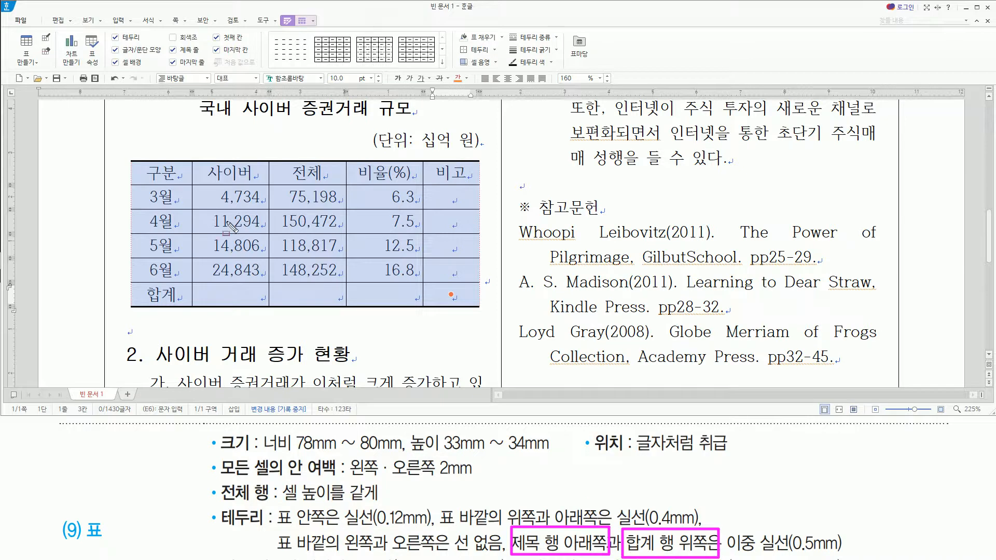
drag(139, 184, 472, 184)
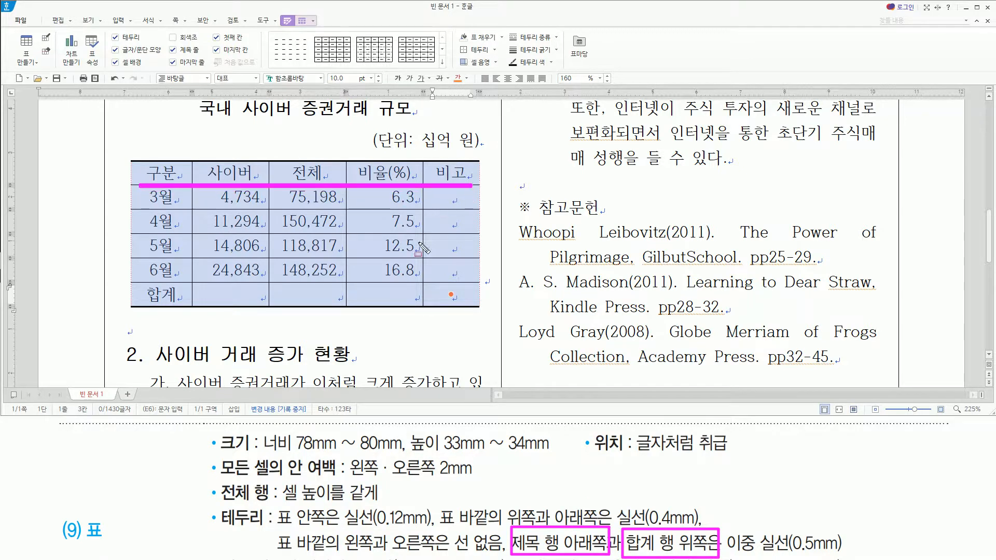
drag(136, 282, 473, 282)
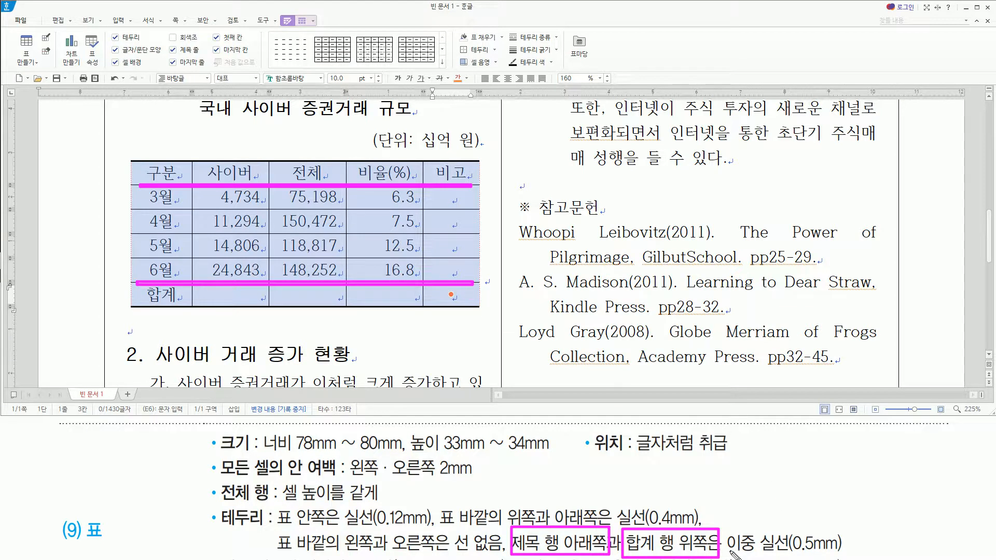
drag(729, 551, 842, 551)
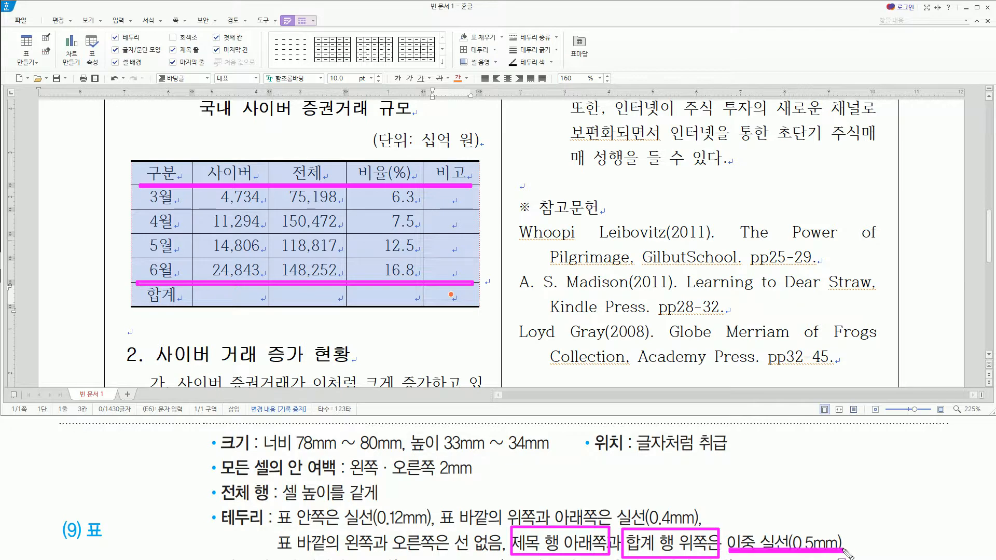
key(Escape)
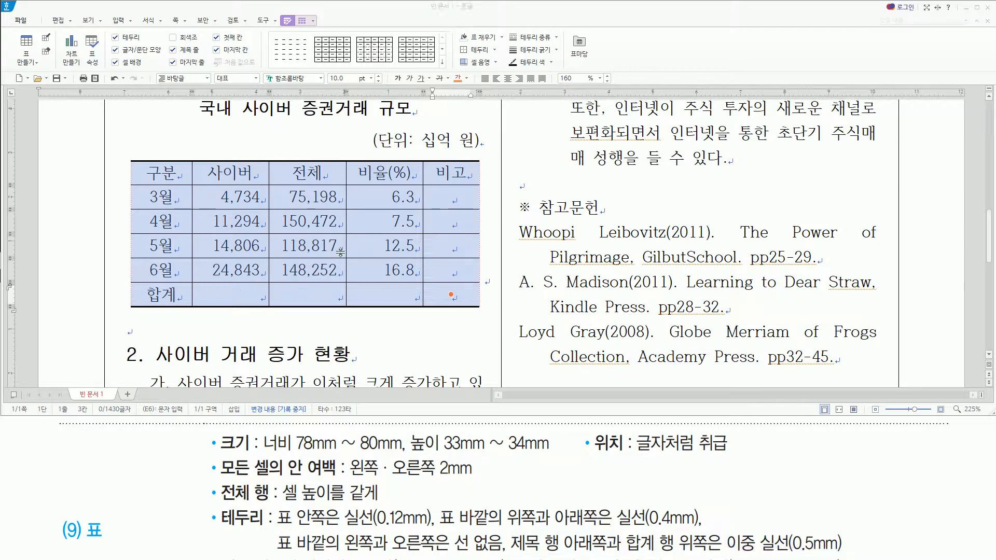
drag(174, 198, 440, 271)
key(ctrl+2)
drag(135, 184, 440, 185)
drag(144, 283, 458, 283)
key(Escape)
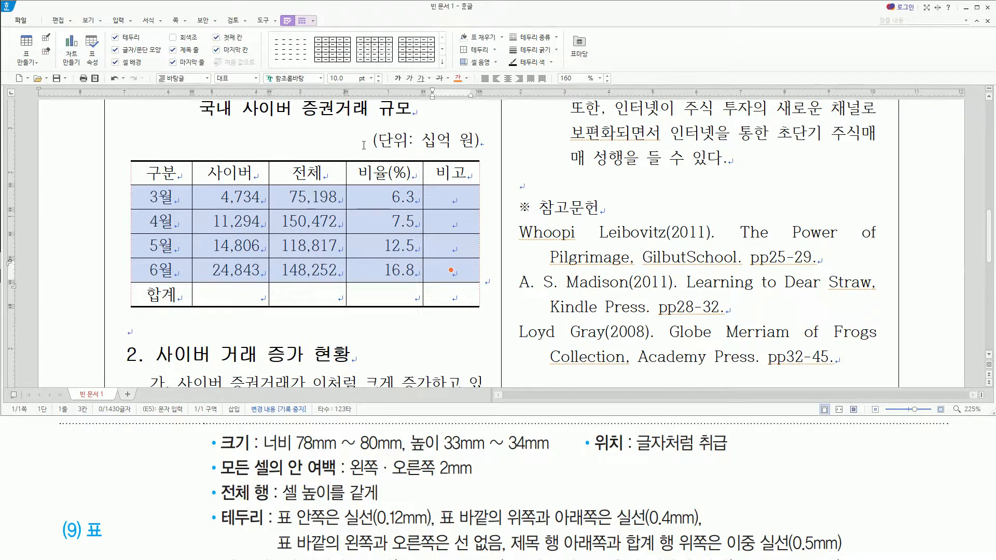
Give the selected rows 0.5mm double solid top and bottom borders, then deselect.
key(l)
click(404, 104)
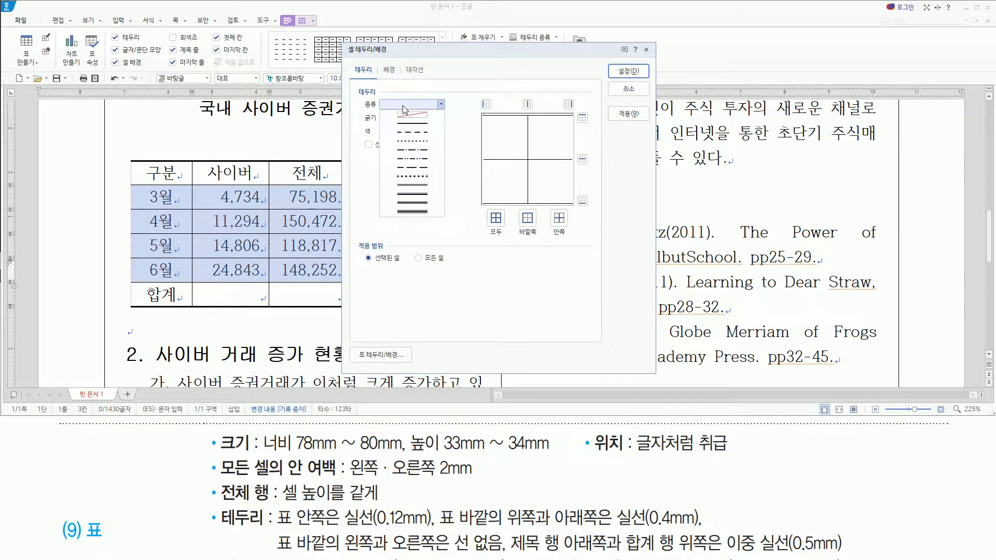
click(415, 186)
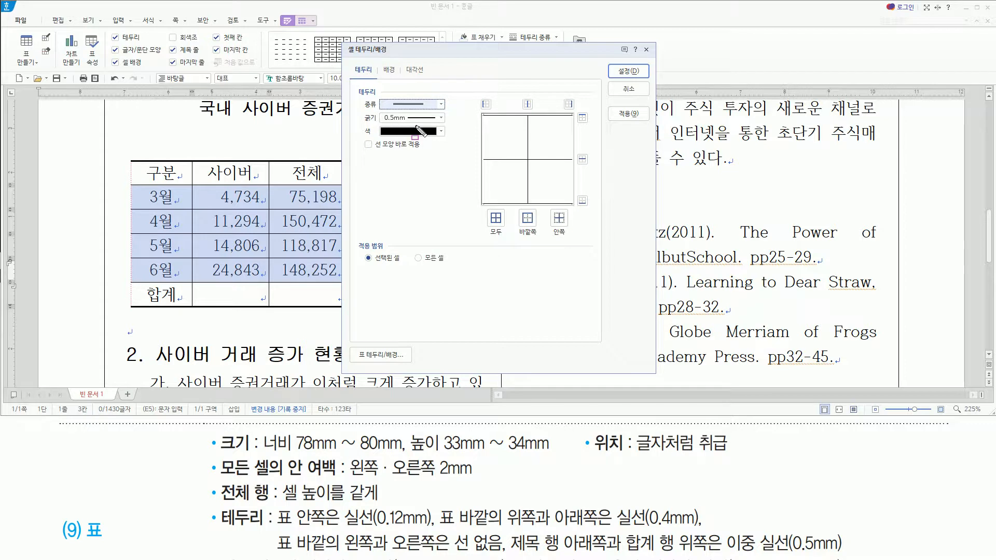
click(581, 119)
click(582, 200)
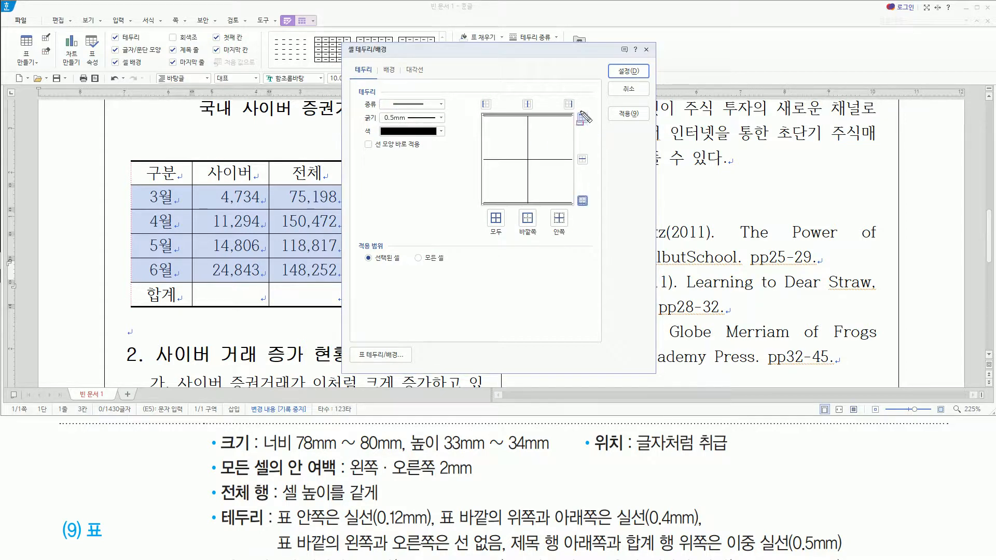
drag(572, 107, 592, 129)
drag(576, 190, 592, 206)
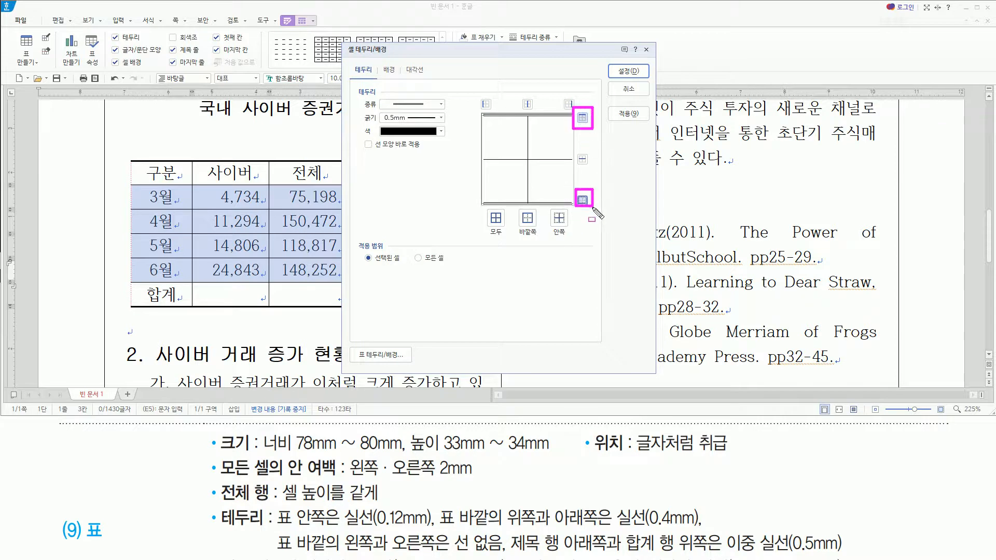
click(629, 72)
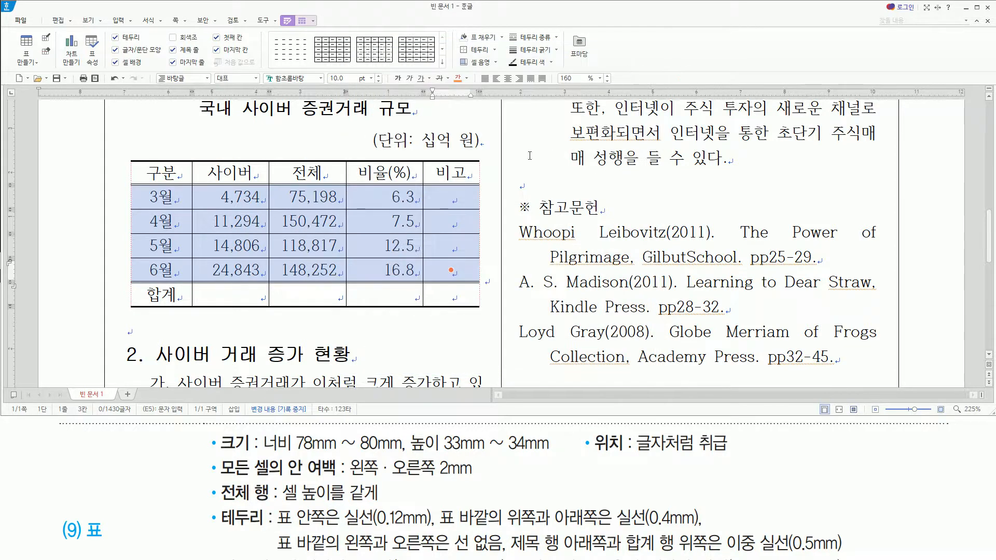
click(228, 198)
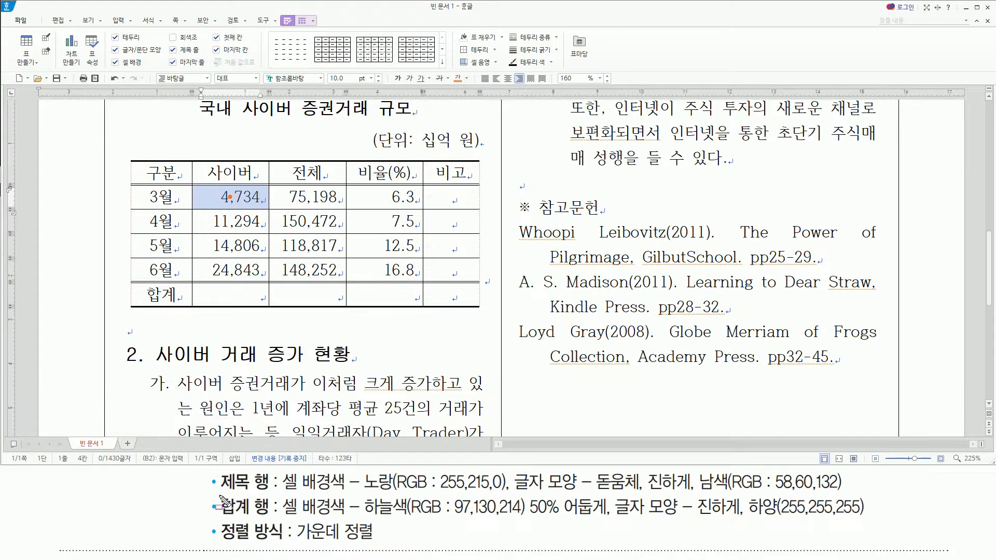
Fill the 구분 to 비고 header row with 노랑 (RGB 255,215,0).
mouse_move(220, 495)
mouse_down()
mouse_move(263, 494)
mouse_move(270, 469)
mouse_move(502, 494)
mouse_move(852, 493)
mouse_up()
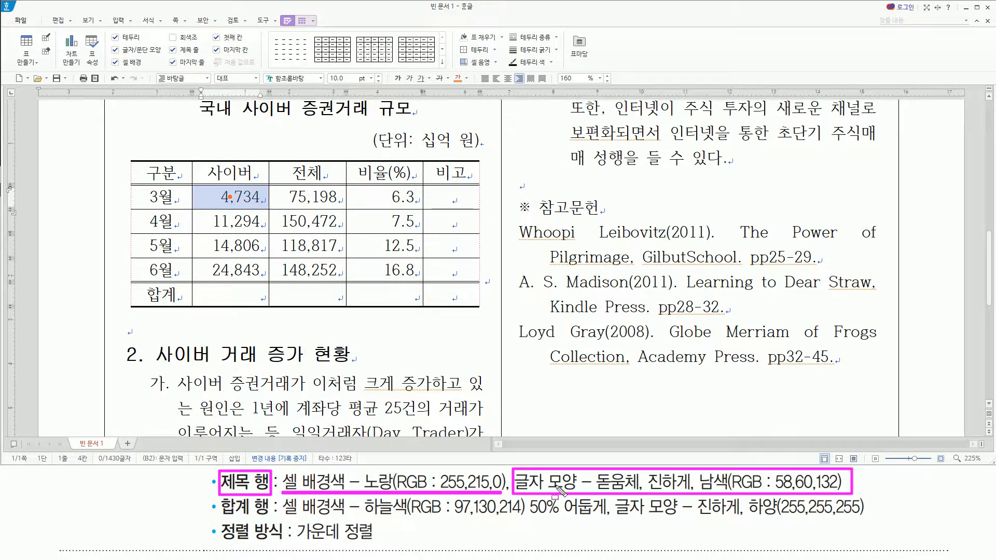
drag(171, 175, 454, 172)
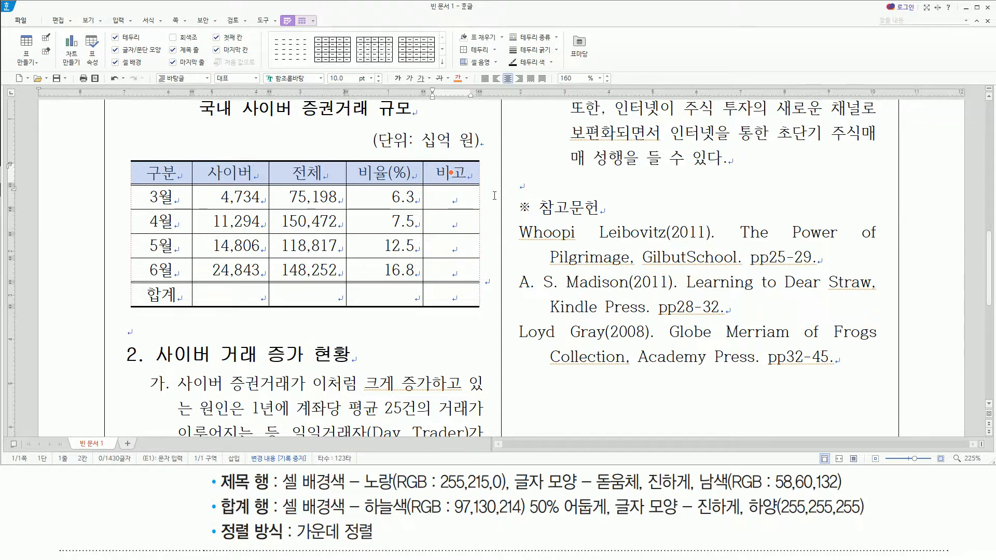
key(c)
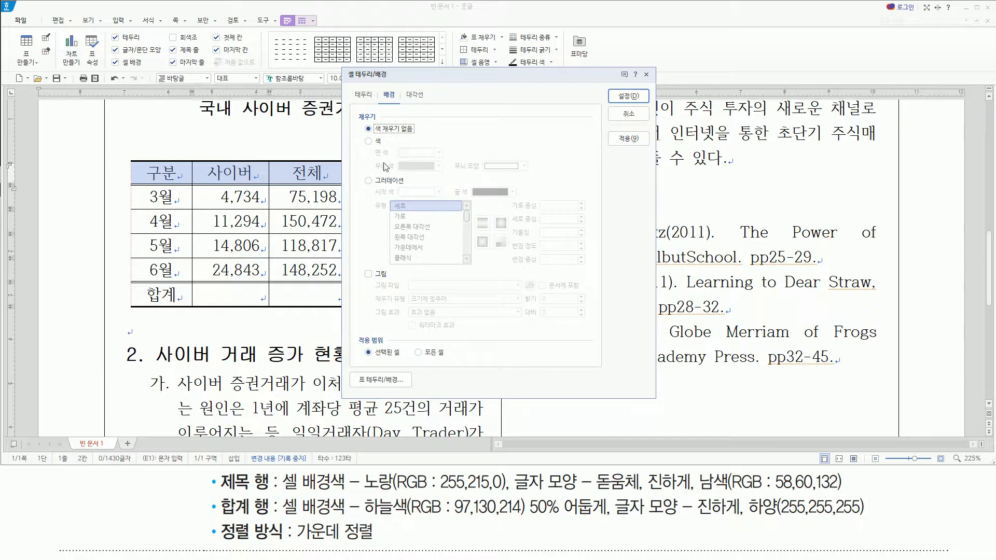
click(377, 141)
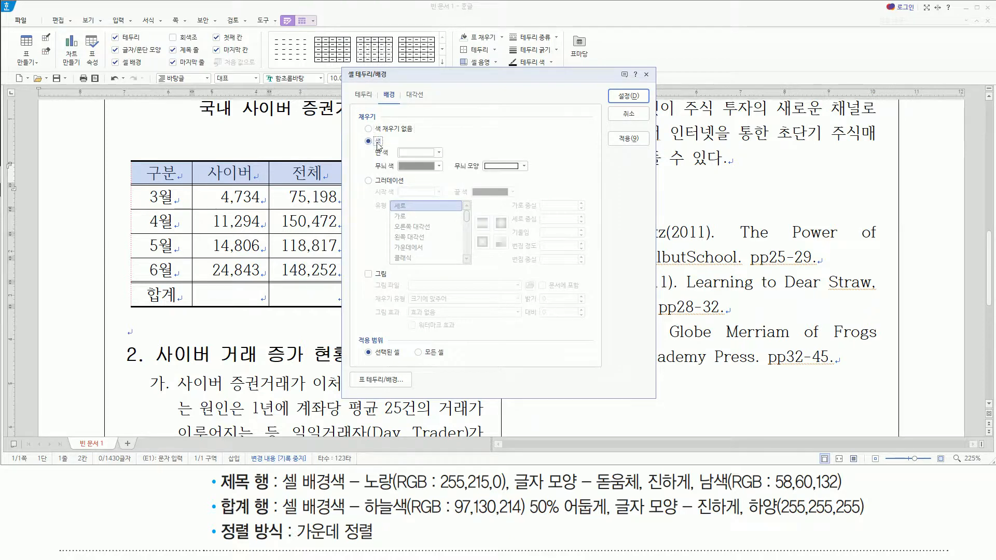
click(430, 156)
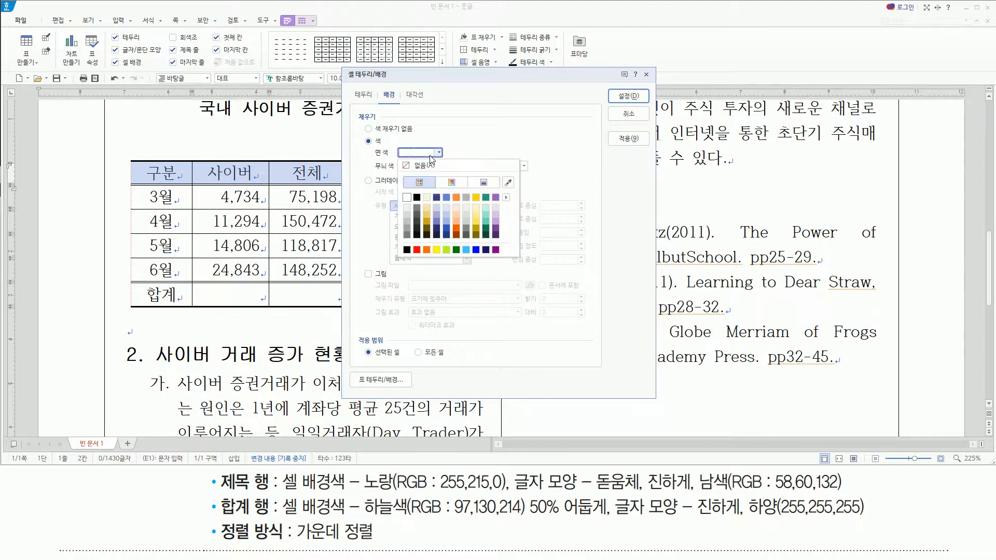
click(476, 198)
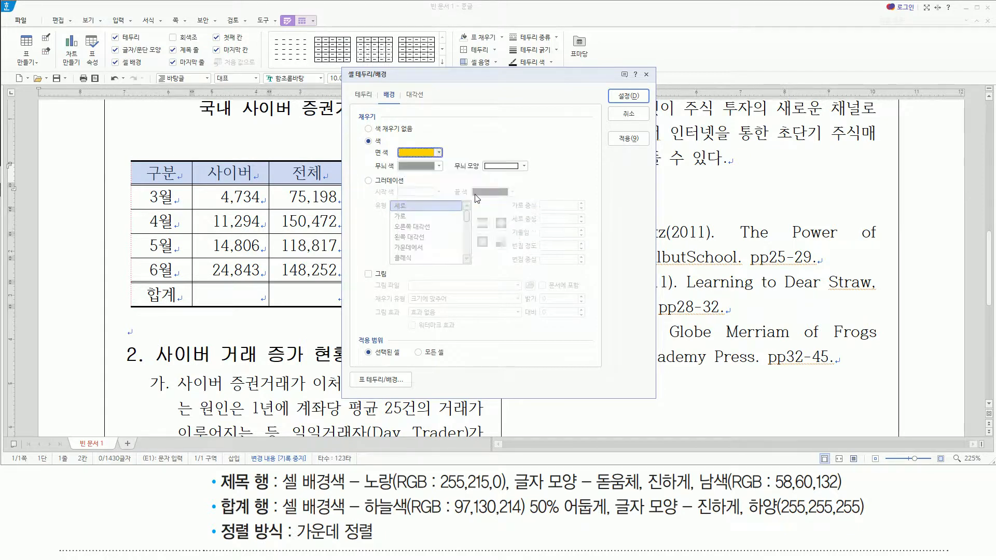
click(628, 97)
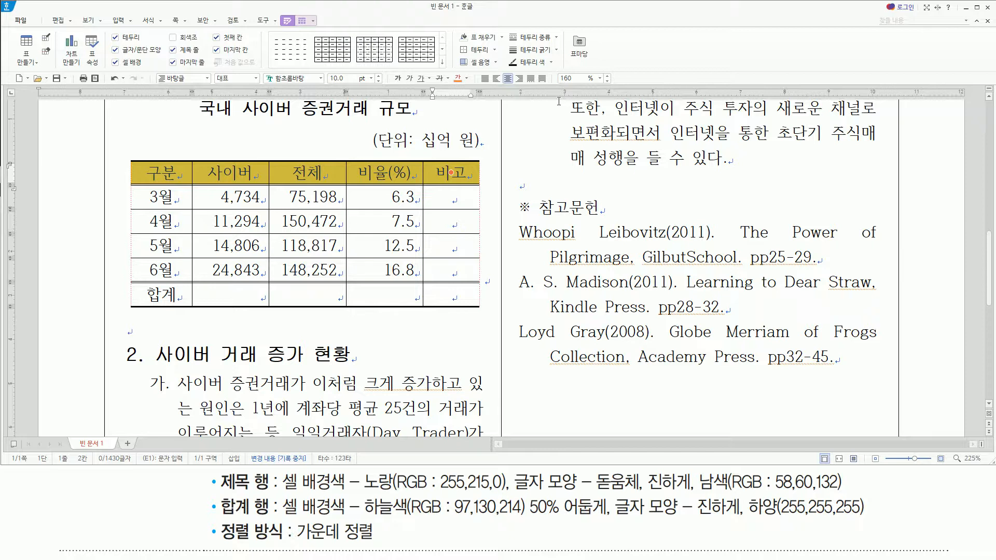
Set the header row font to bold 돋움체 in 남색 (RGB 58,60,132).
key(alt+l)
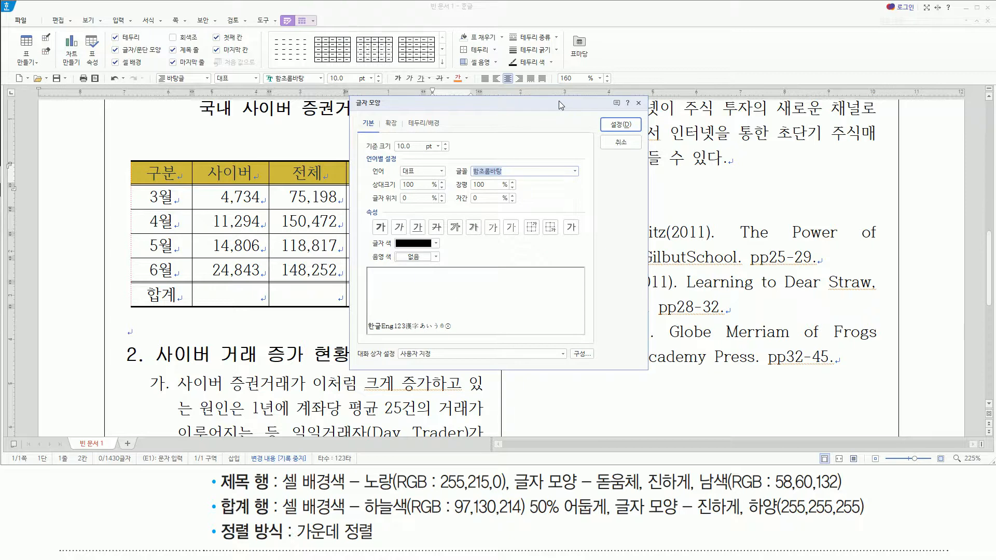
key(BackSpace)
text(돋움)
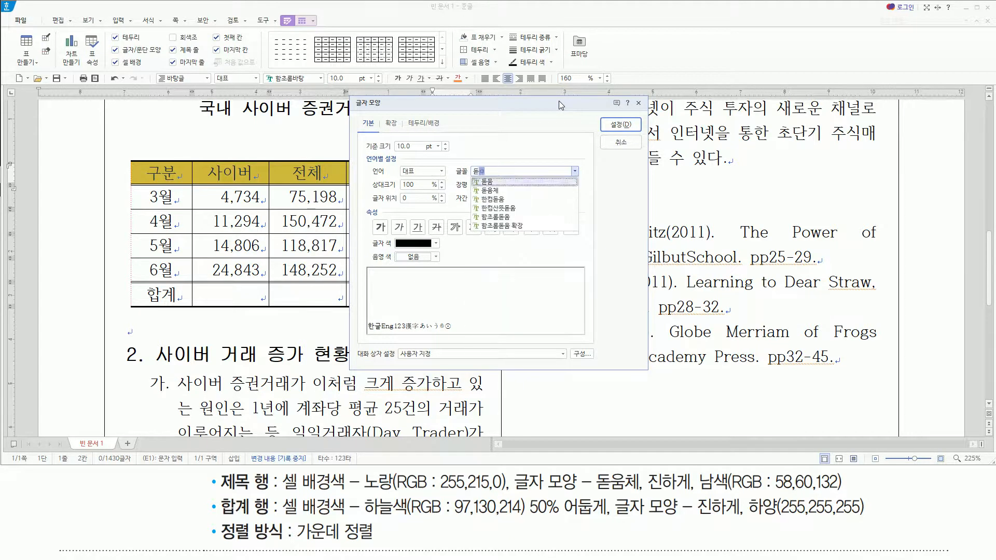
key(Return)
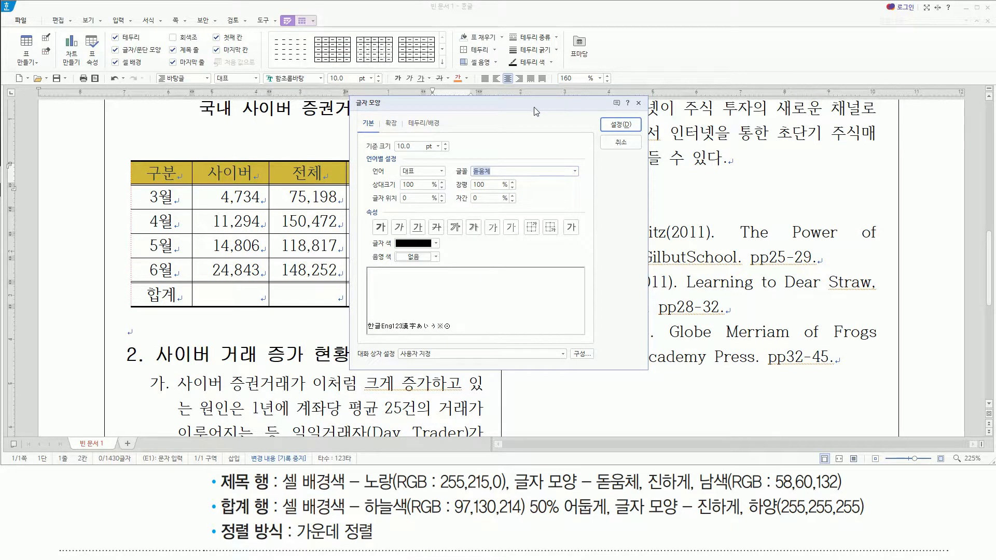
key(alt)
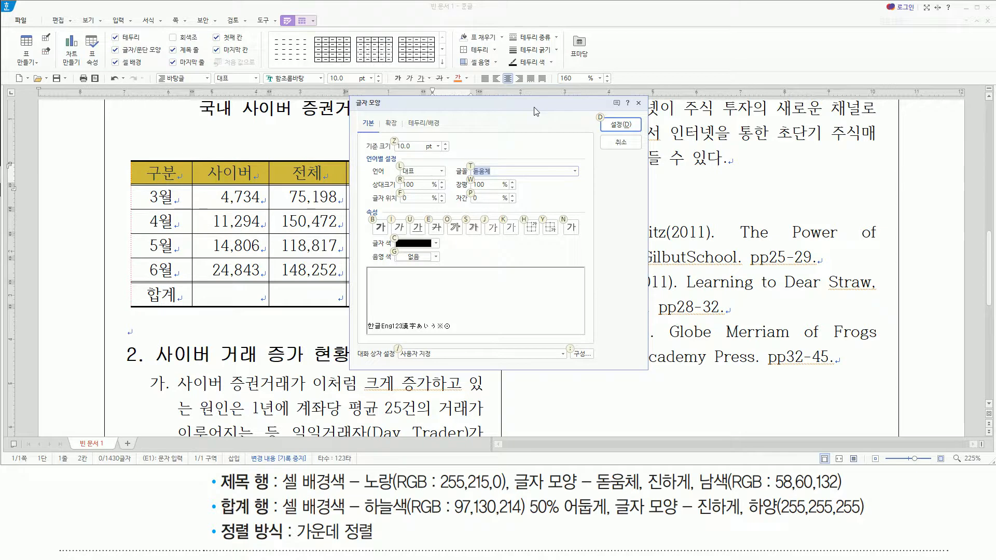
key(b)
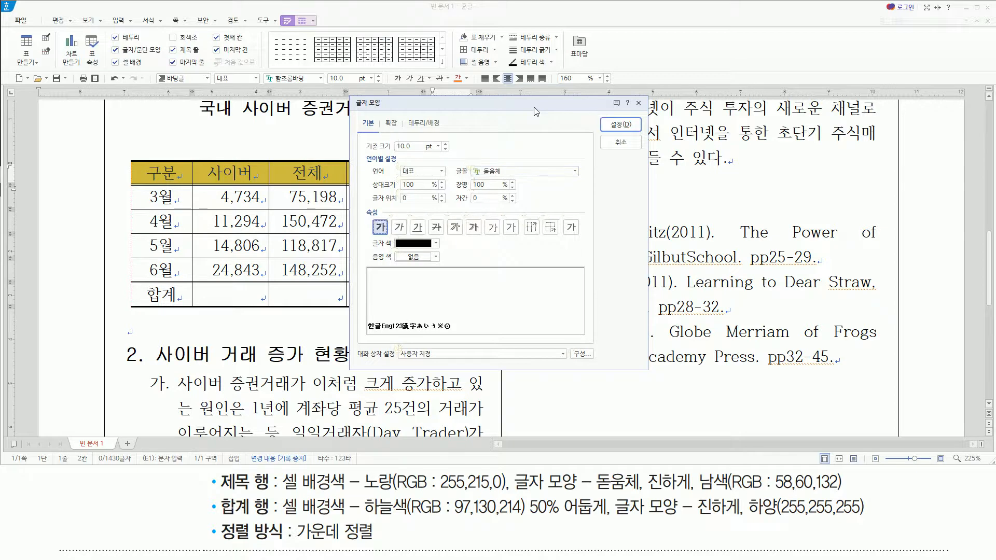
click(427, 244)
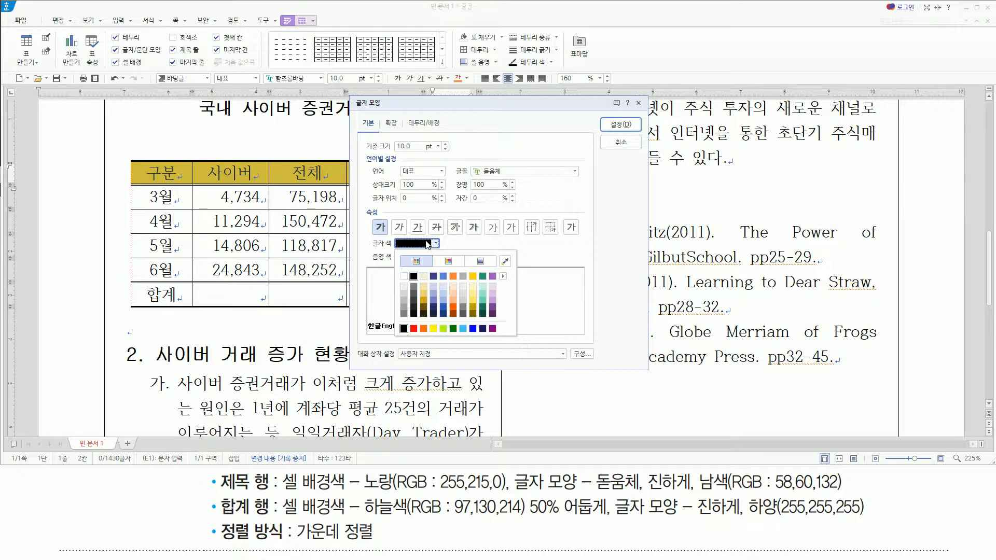
click(434, 277)
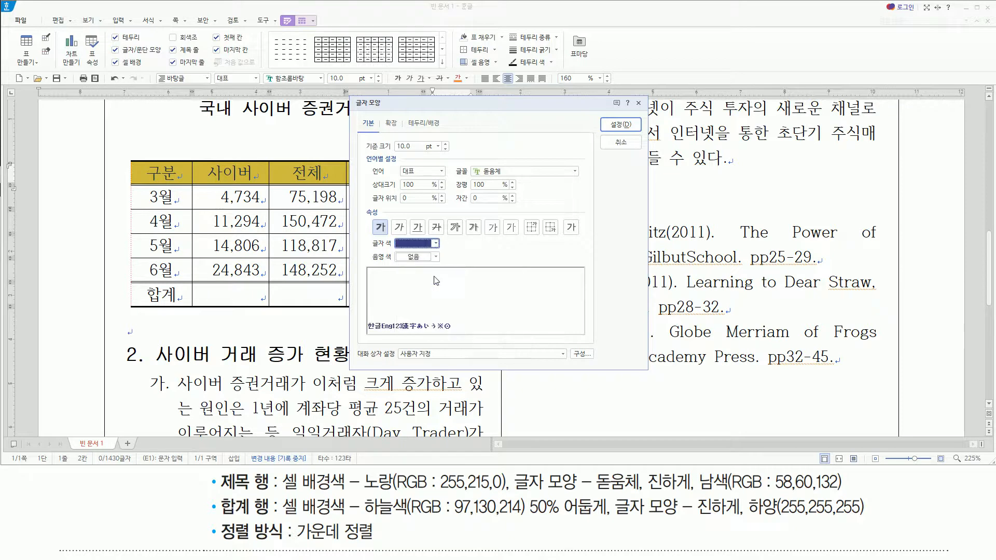
click(618, 126)
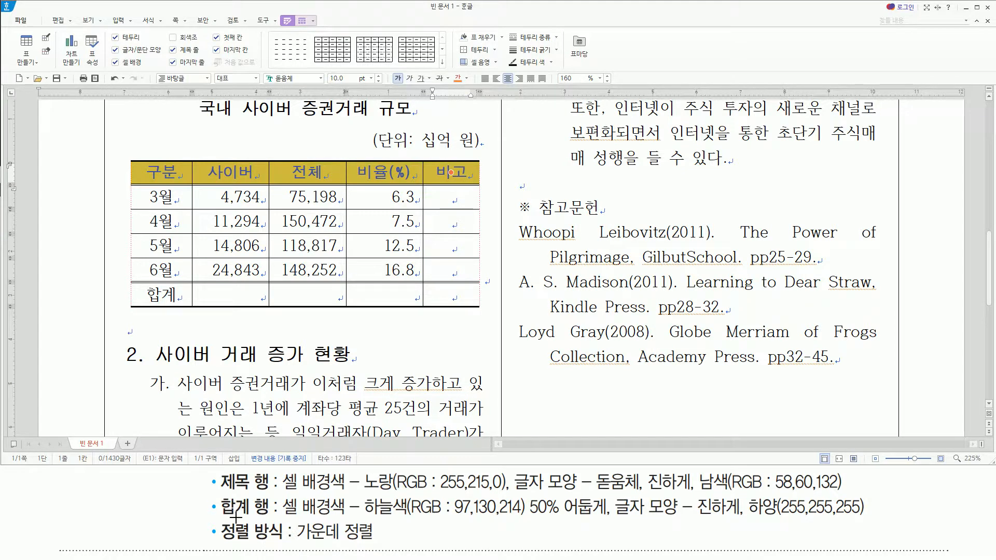
Fill the 합계 total row's cells with sky-blue 50% darker (RGB 97,130,214).
drag(223, 516, 266, 516)
mouse_move(147, 284)
mouse_down()
mouse_move(158, 294)
mouse_move(454, 296)
mouse_up()
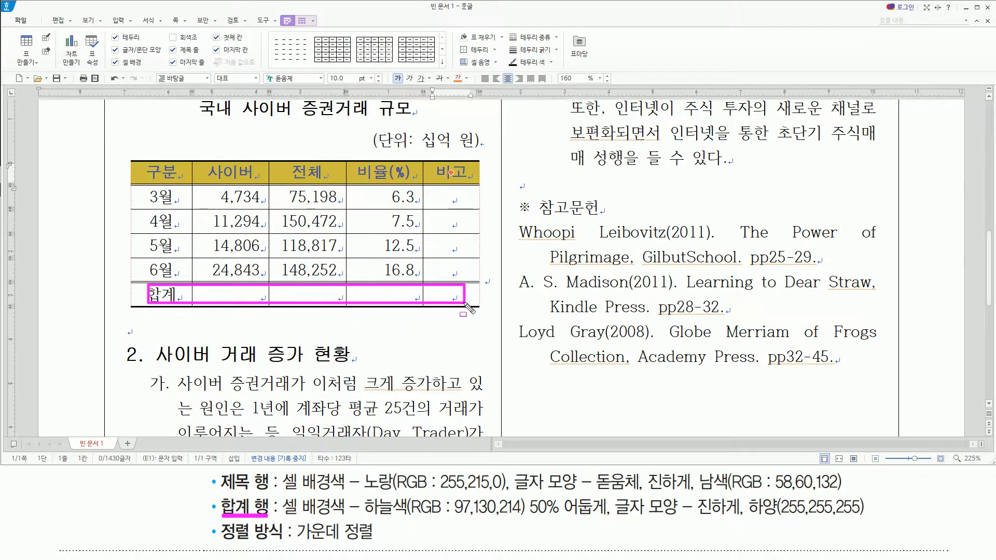
drag(155, 295, 457, 295)
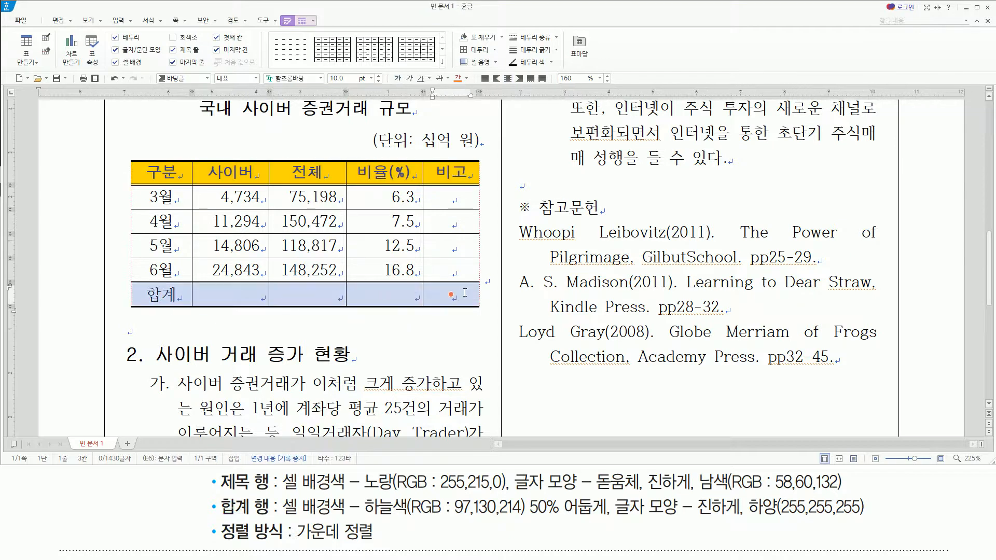
mouse_move(278, 517)
mouse_down()
mouse_move(595, 512)
mouse_move(621, 501)
mouse_move(616, 492)
mouse_move(736, 516)
mouse_move(863, 516)
mouse_up()
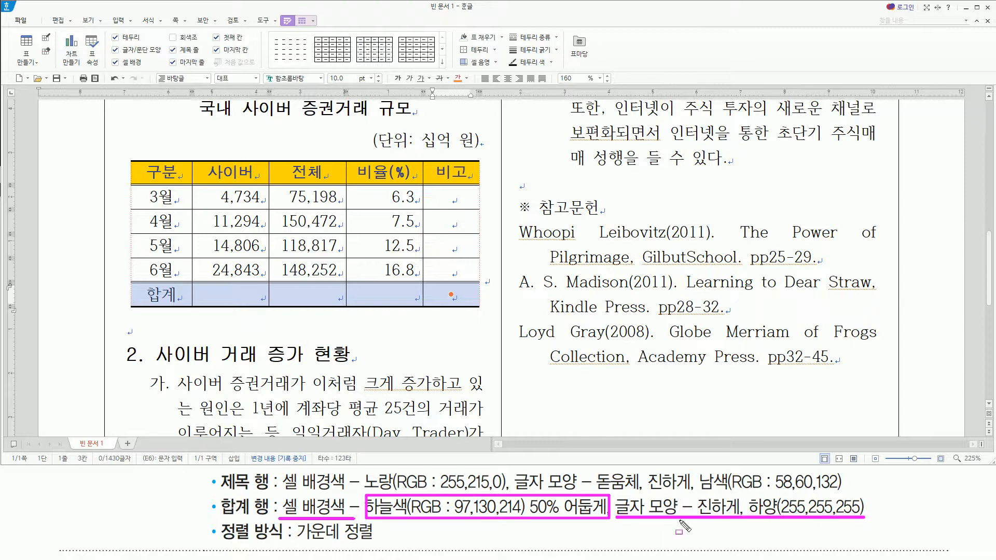
key(Escape)
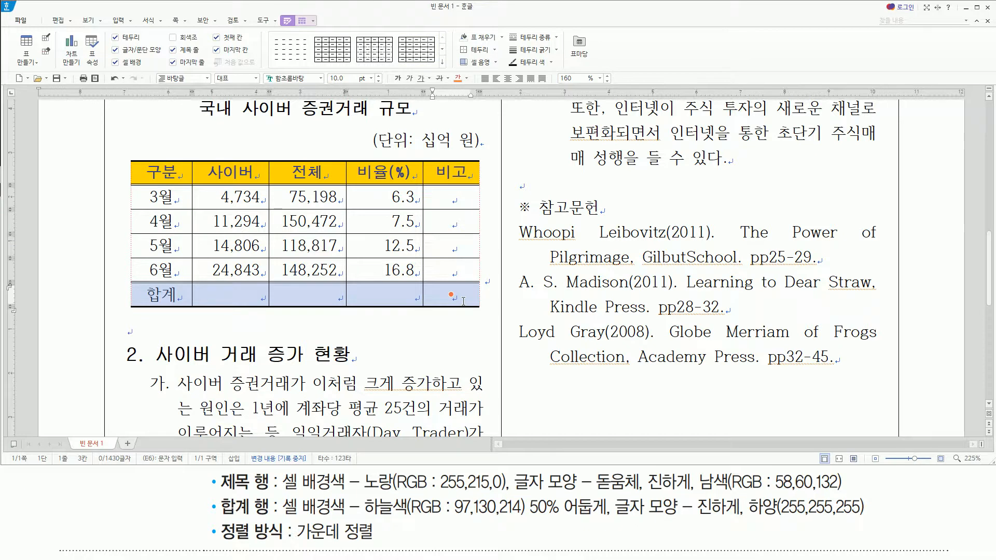
key(l)
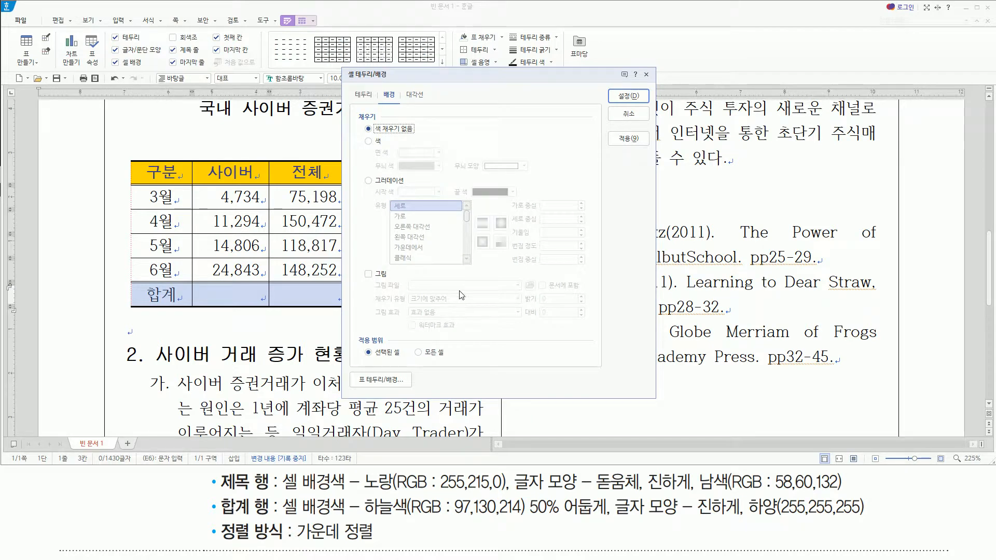
click(374, 144)
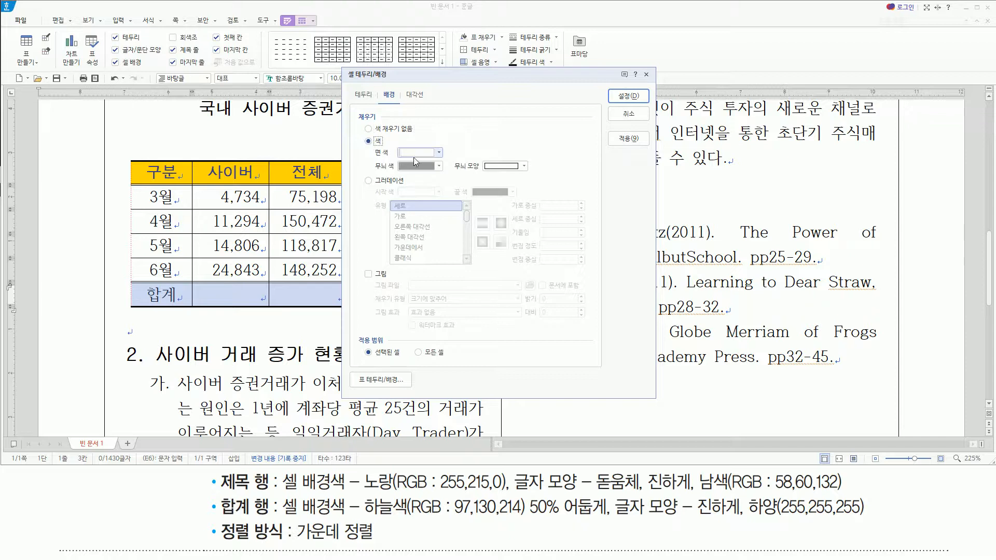
click(415, 155)
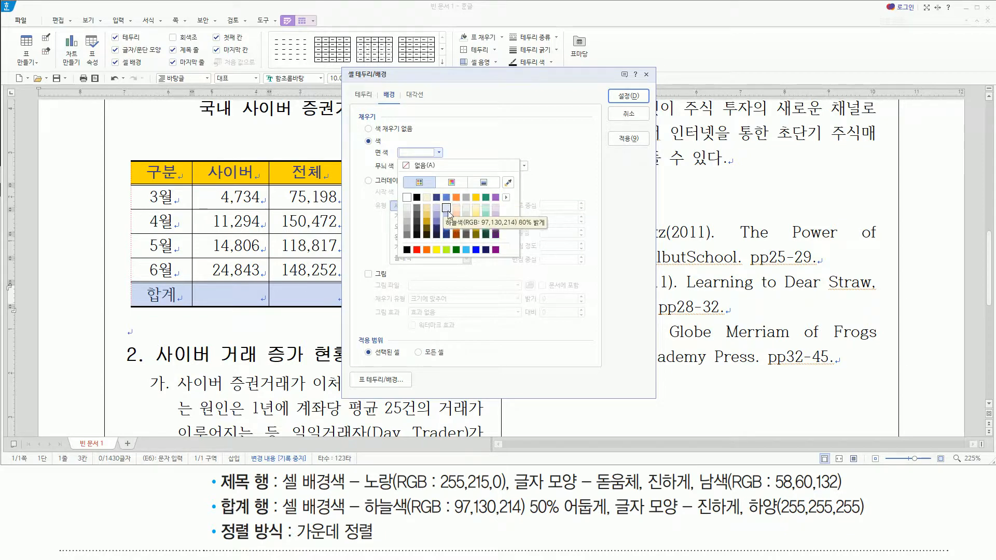
click(447, 236)
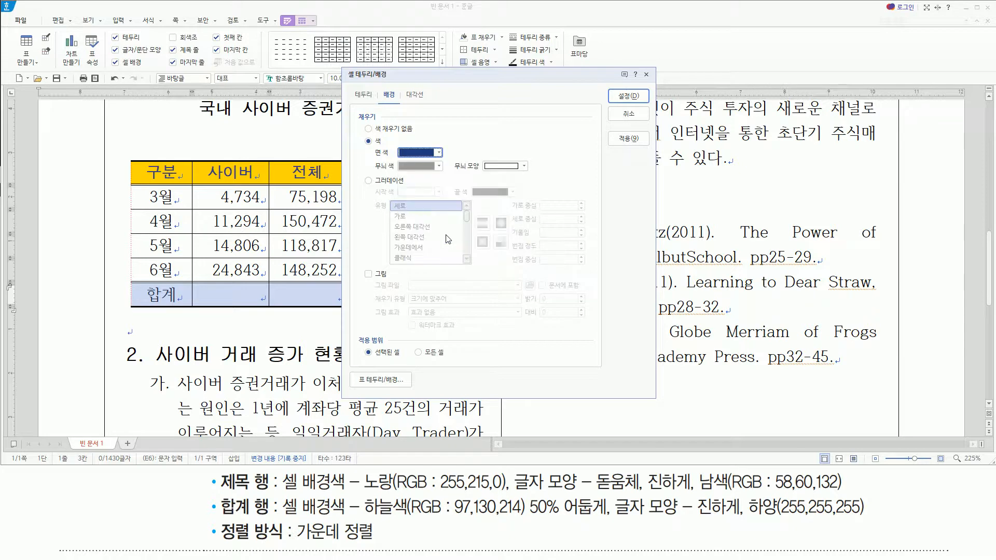
click(628, 96)
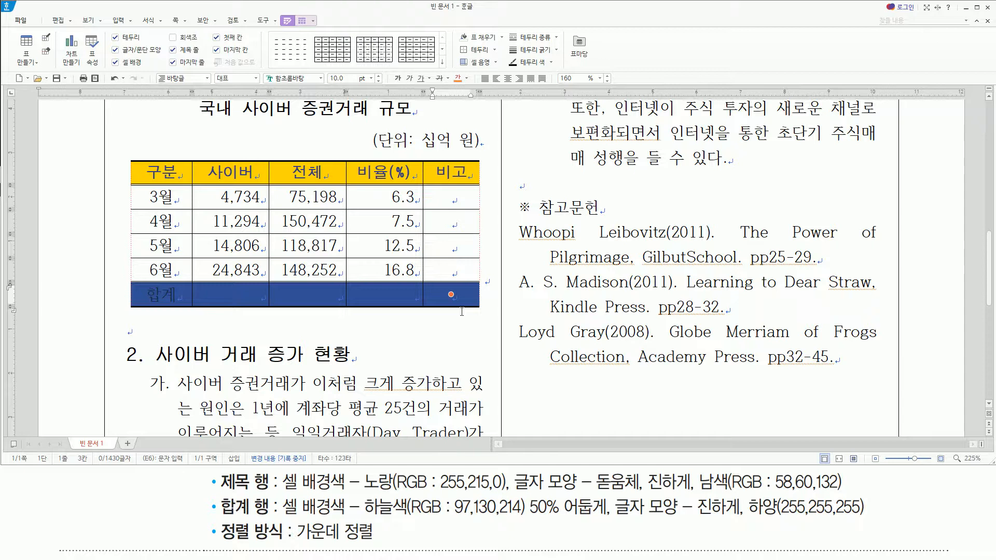
Format the 합계 row's text as bold with white (하양) font colour.
key(alt+l)
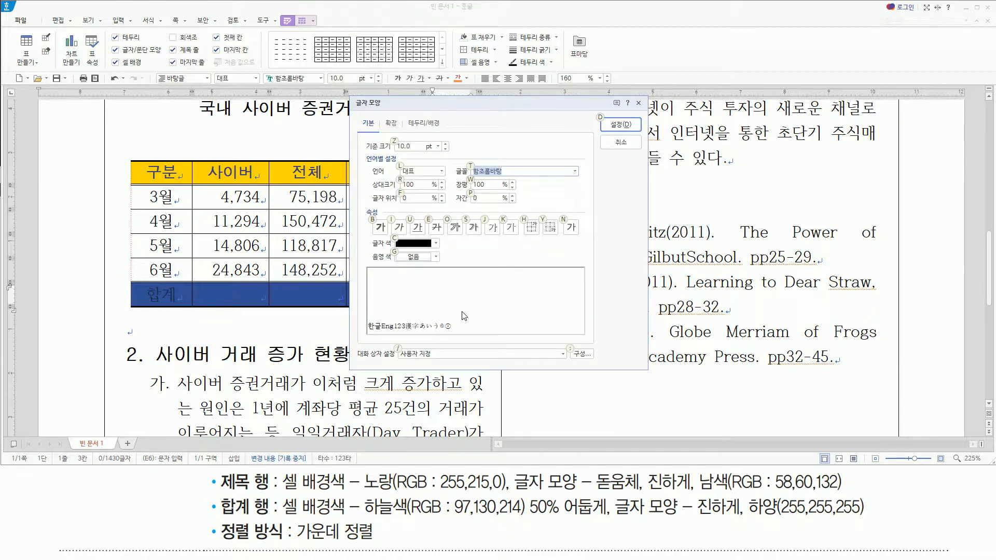
key(ctrl+b)
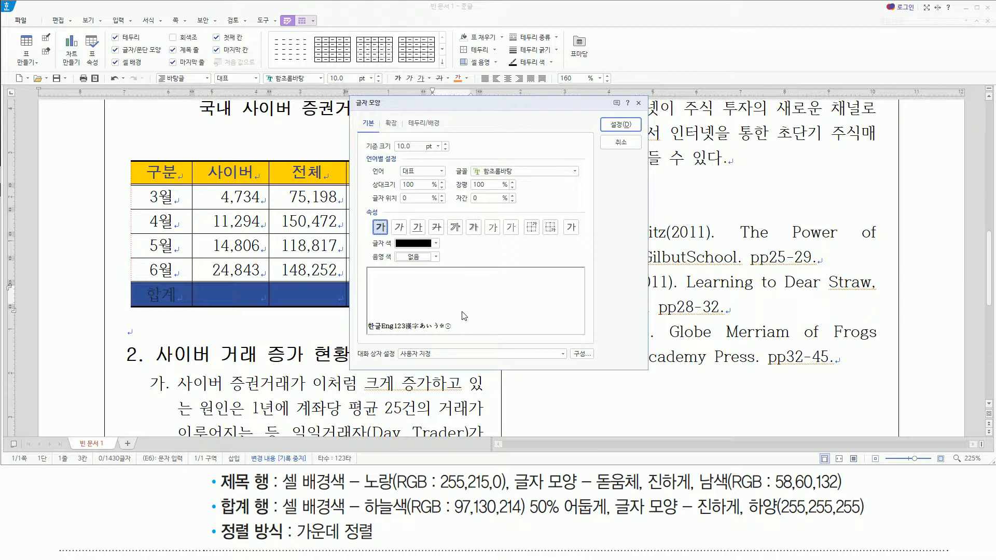
click(429, 244)
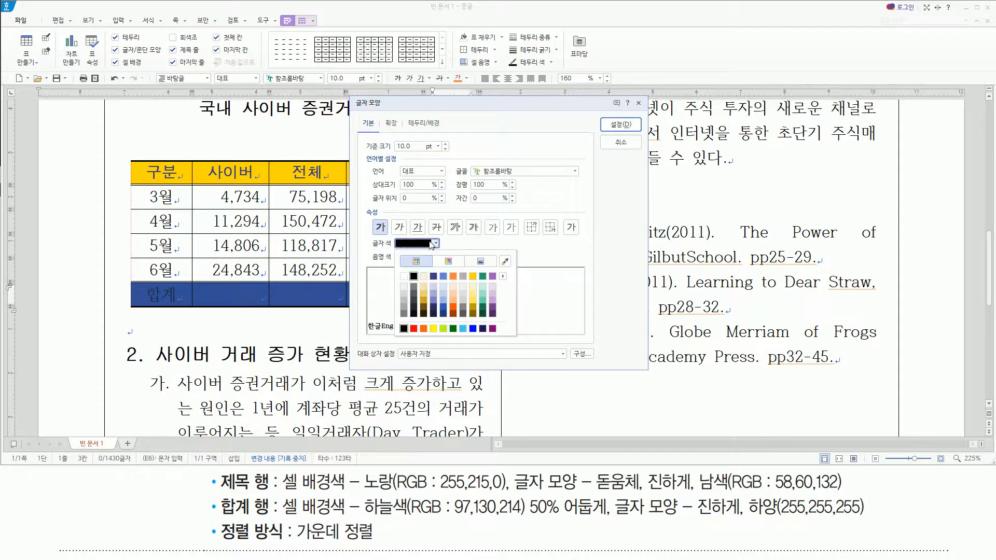
click(403, 276)
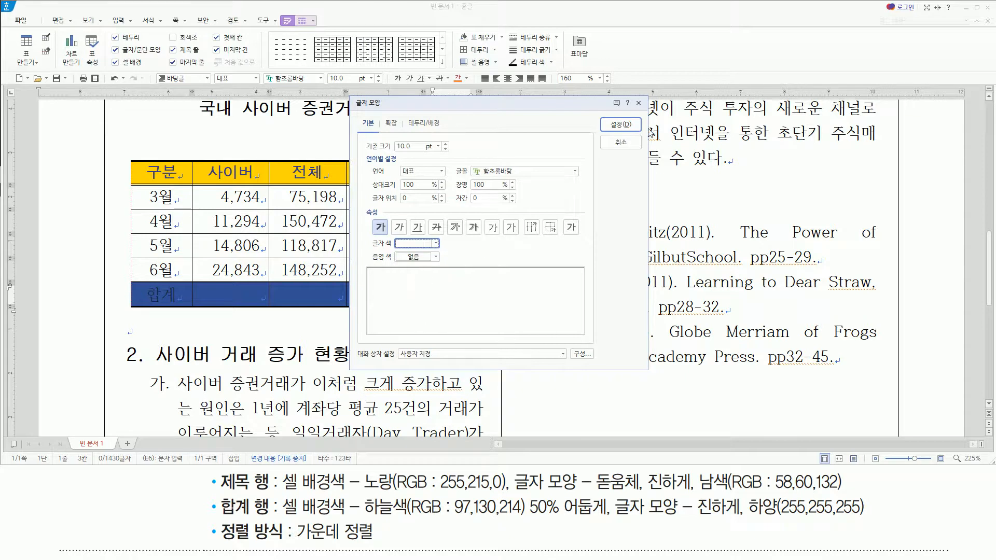
click(622, 125)
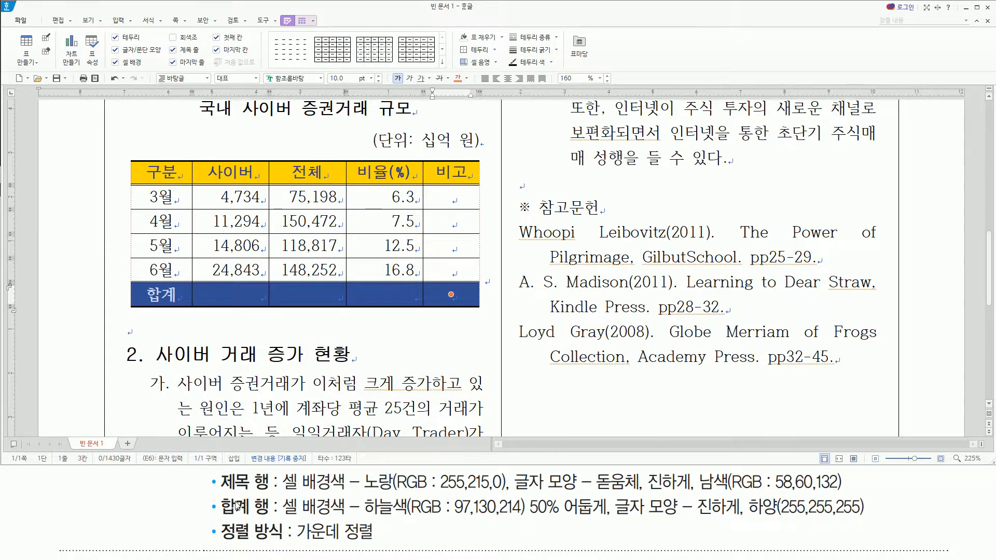
mouse_move(233, 525)
mouse_down()
mouse_move(286, 547)
mouse_move(372, 542)
mouse_up()
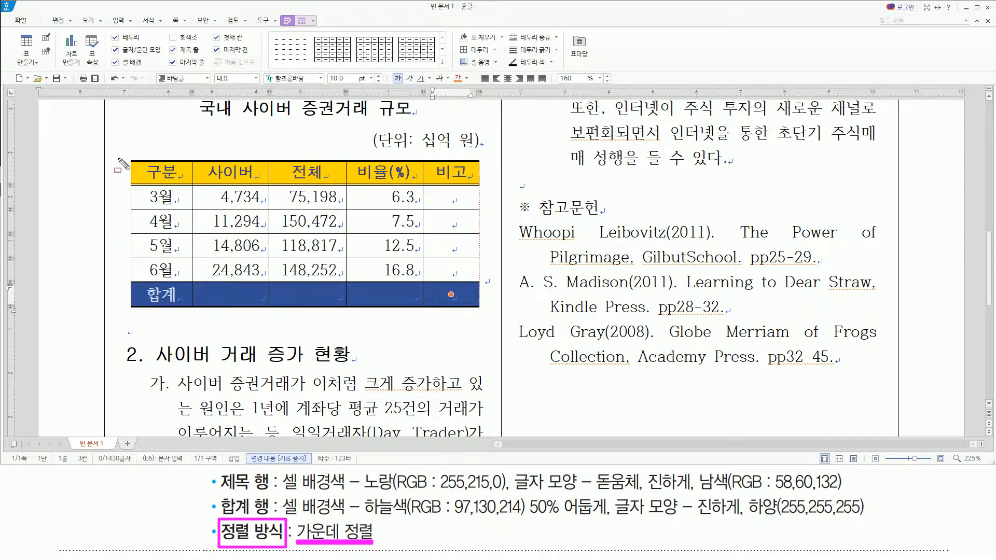
drag(127, 124, 170, 271)
drag(252, 282, 490, 313)
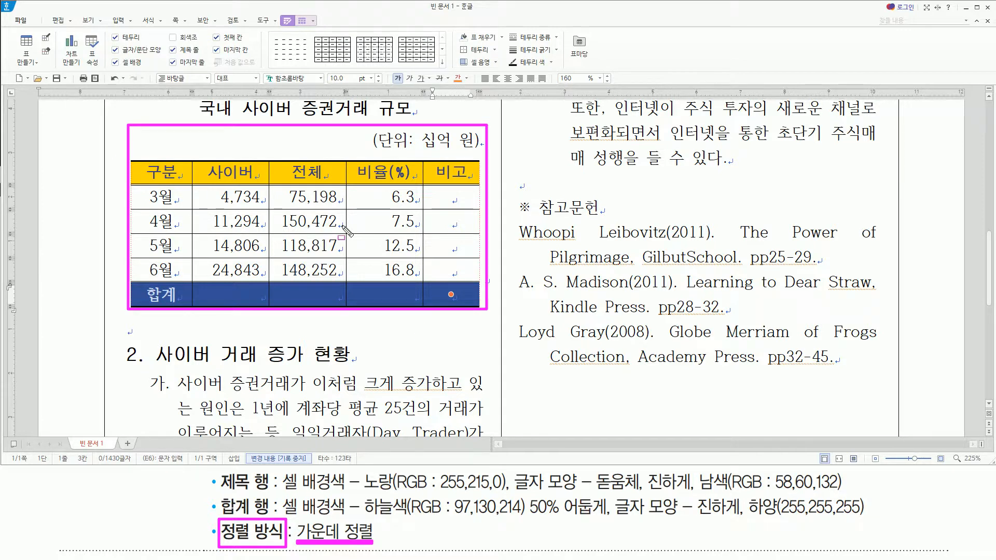
key(Escape)
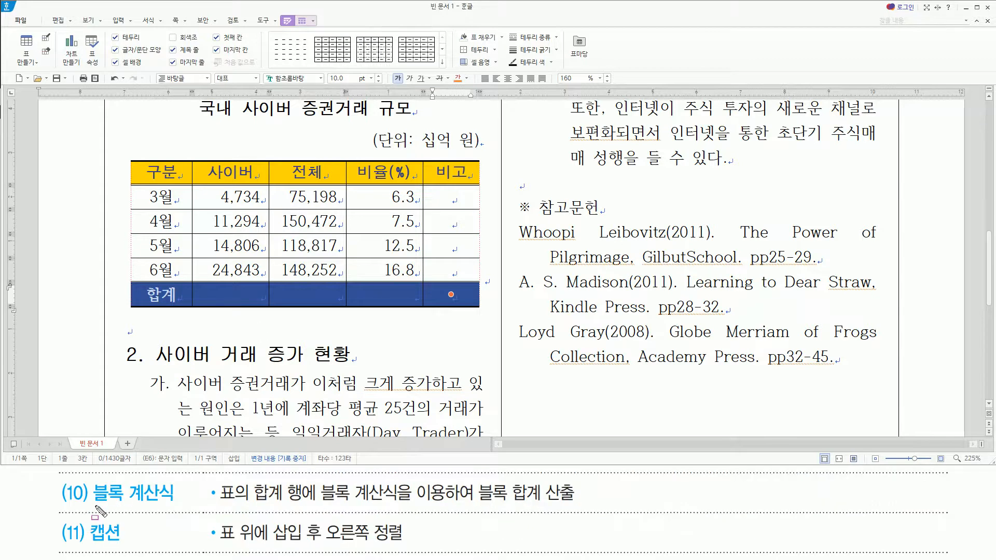
Block-sum the 사이버 to 비율 columns into the 합계 row: 55,677, 492,739 and 43.1.
drag(85, 505, 171, 505)
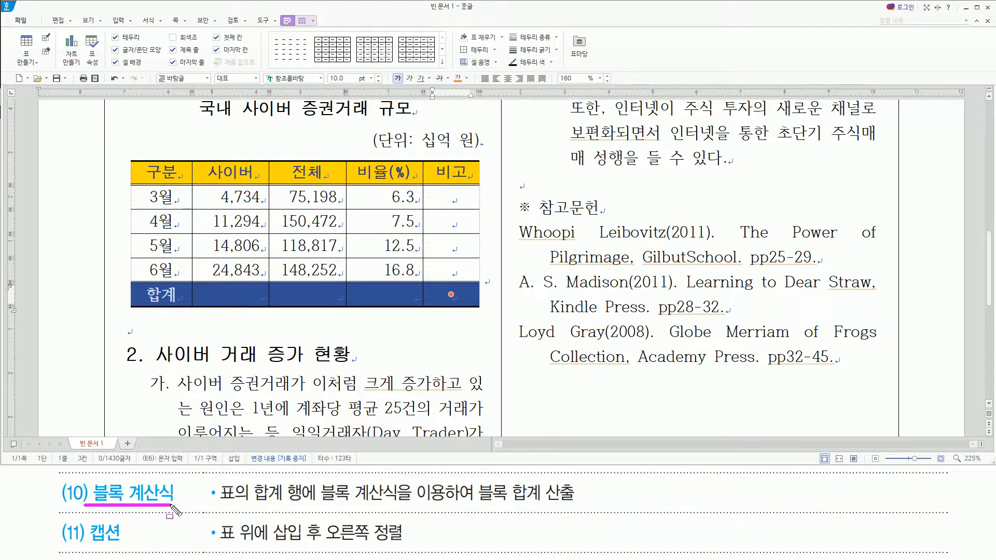
mouse_move(212, 285)
mouse_down()
mouse_move(226, 299)
mouse_move(412, 301)
mouse_up()
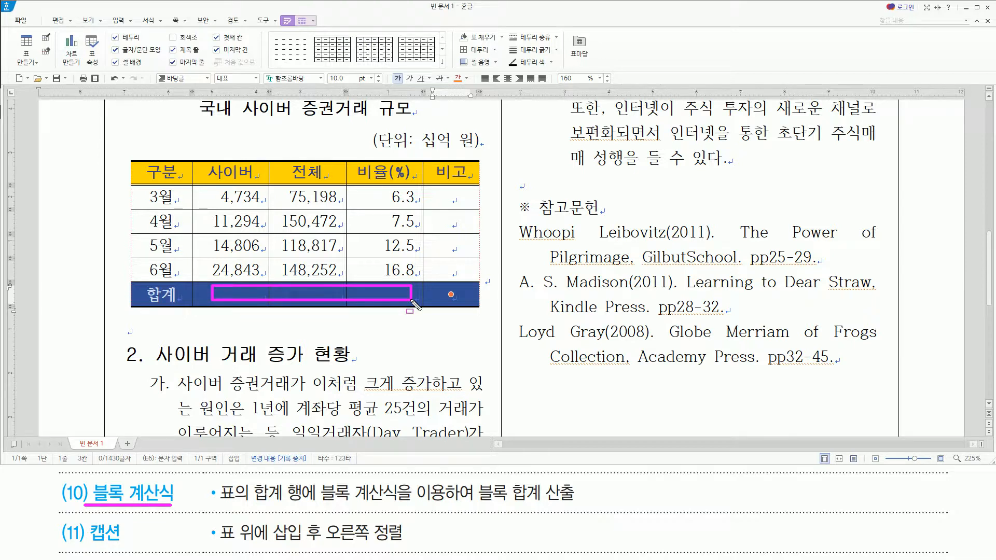
drag(252, 502, 300, 502)
mouse_move(475, 477)
mouse_down()
mouse_move(571, 515)
mouse_move(581, 505)
mouse_up()
mouse_move(211, 185)
mouse_down()
mouse_move(369, 241)
mouse_move(415, 281)
mouse_up()
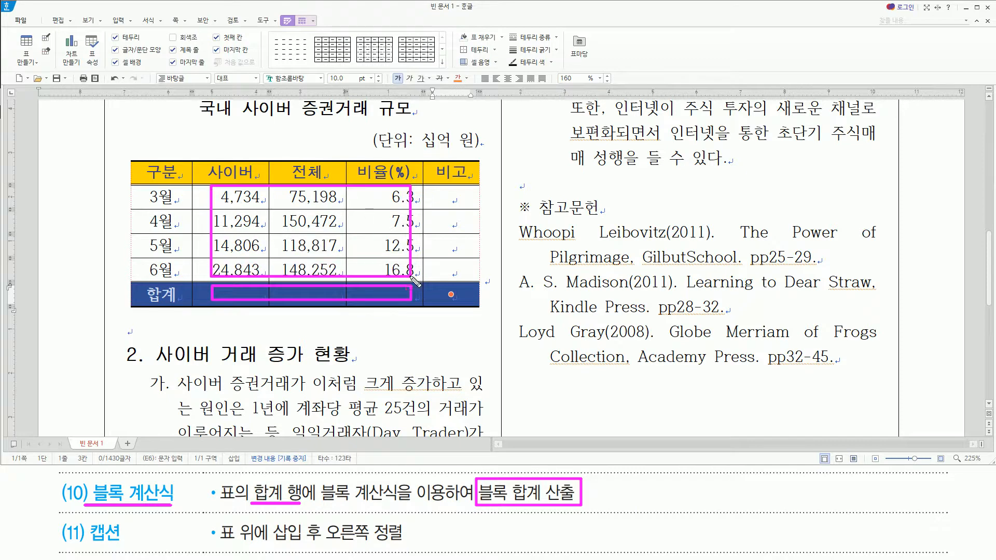
key(Escape)
mouse_move(227, 197)
mouse_down()
mouse_move(405, 248)
mouse_move(407, 296)
mouse_up()
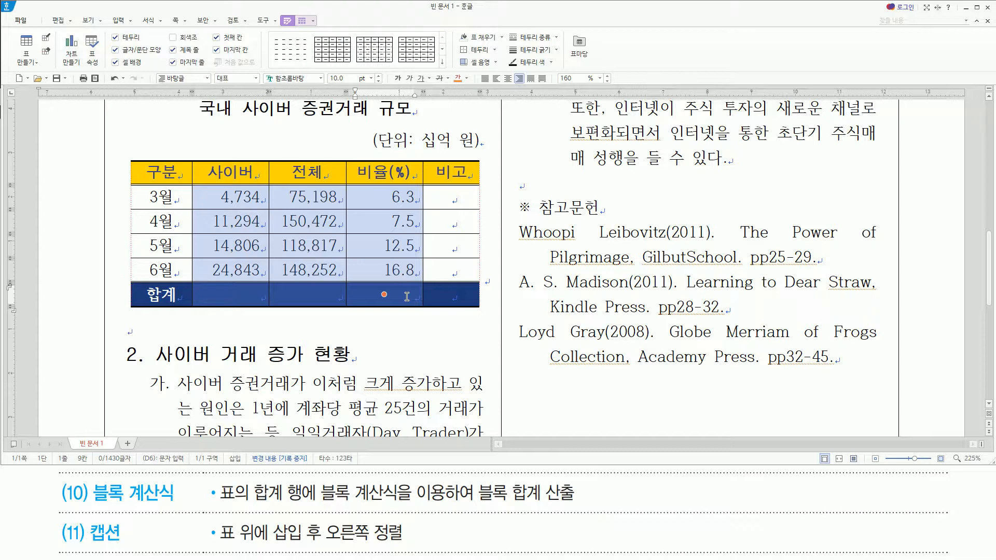
key(ctrl+shift+s)
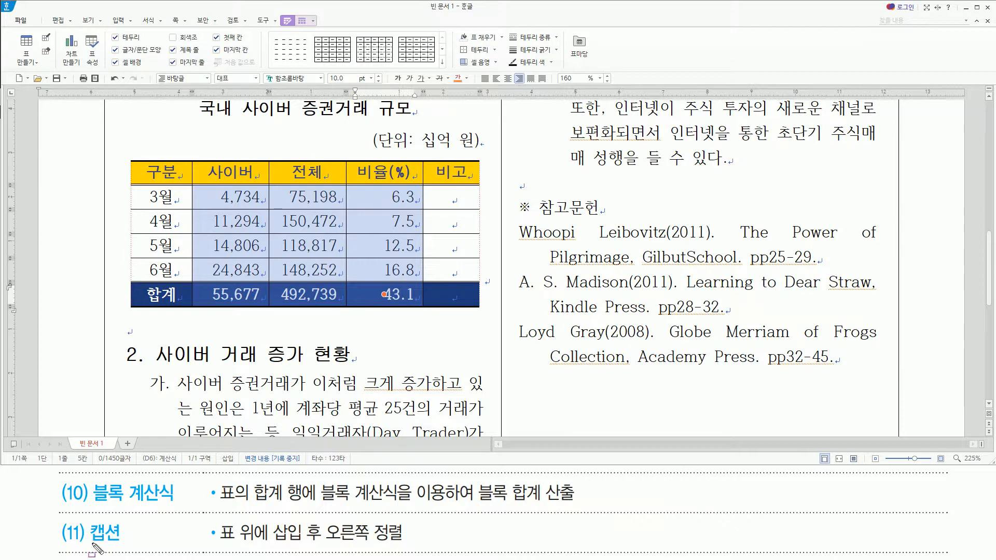
drag(217, 543, 408, 545)
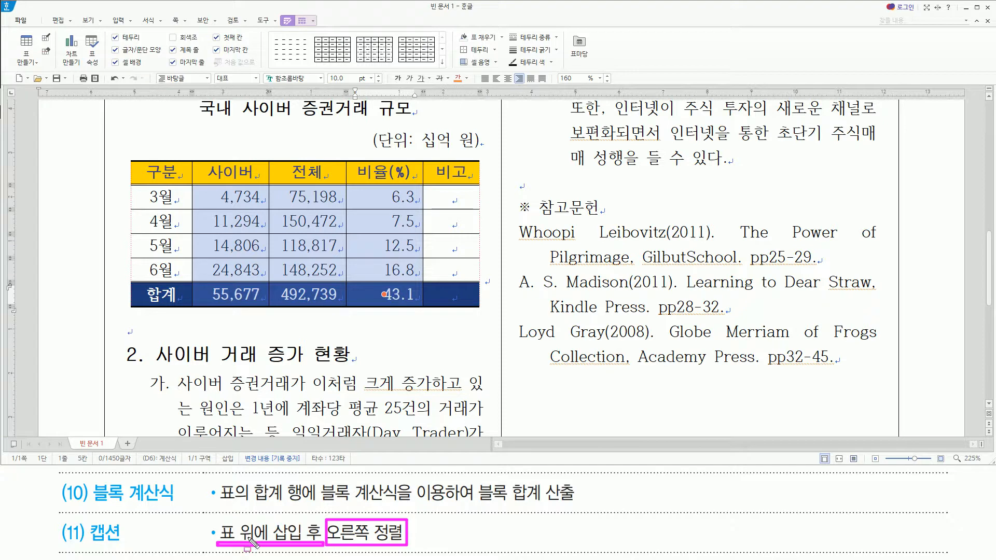
drag(374, 128, 482, 154)
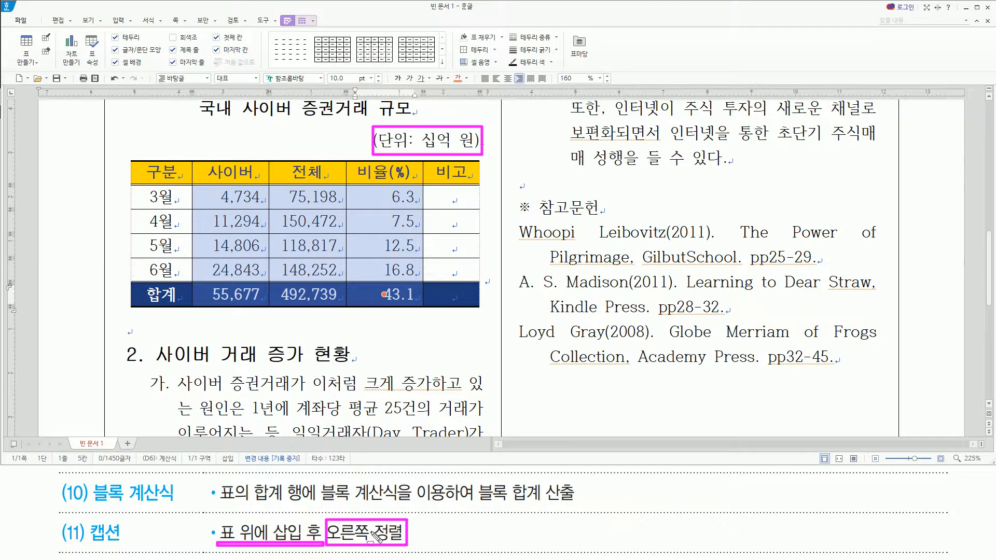
key(Escape)
click(293, 324)
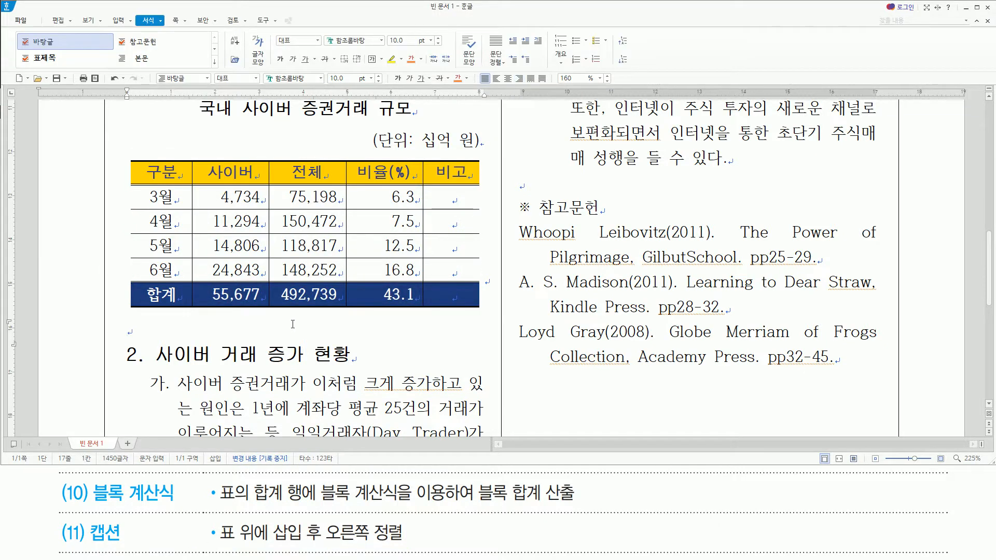
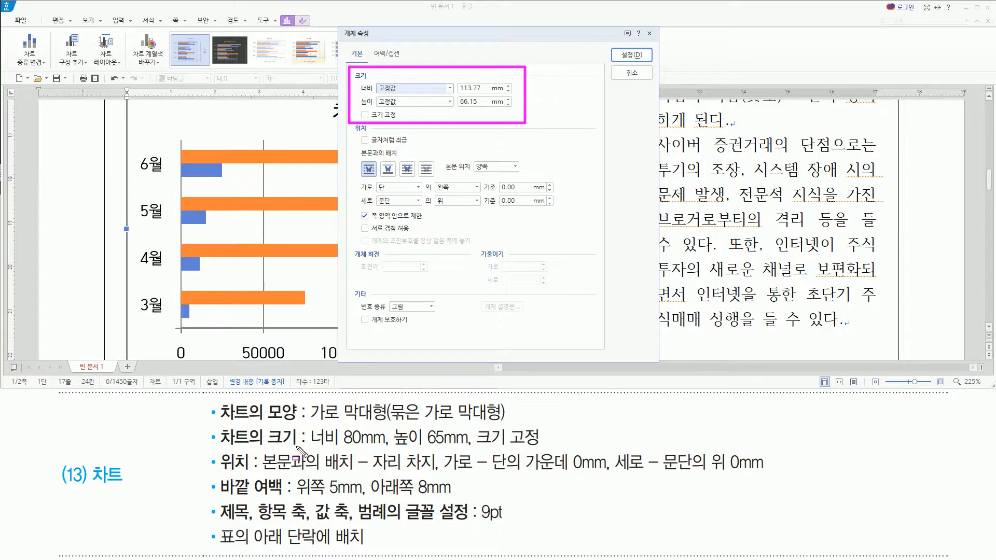
Insert the horizontal bar chart and open its object properties, still sized 113.77 × 66.15 mm.
drag(309, 447, 550, 449)
Set the chart to 80 mm wide by 65 mm tall and turn on 크기 고정.
key(Escape)
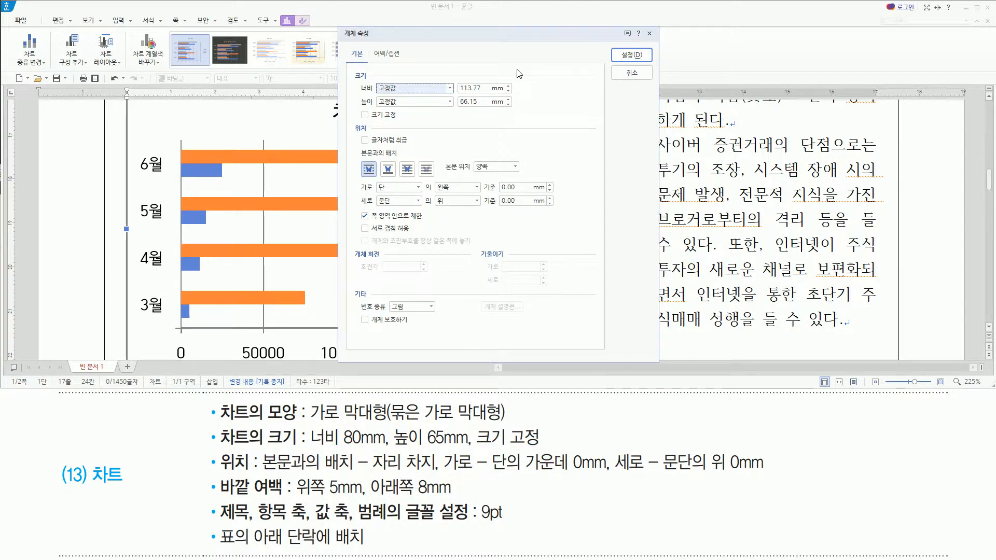
key(Tab)
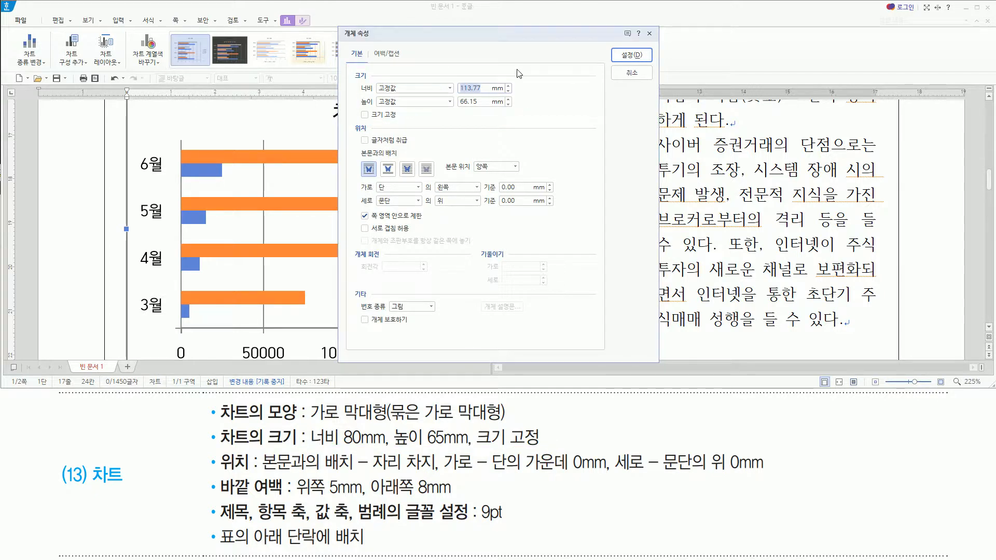
text(80)
key(Tab)
key(Tab)
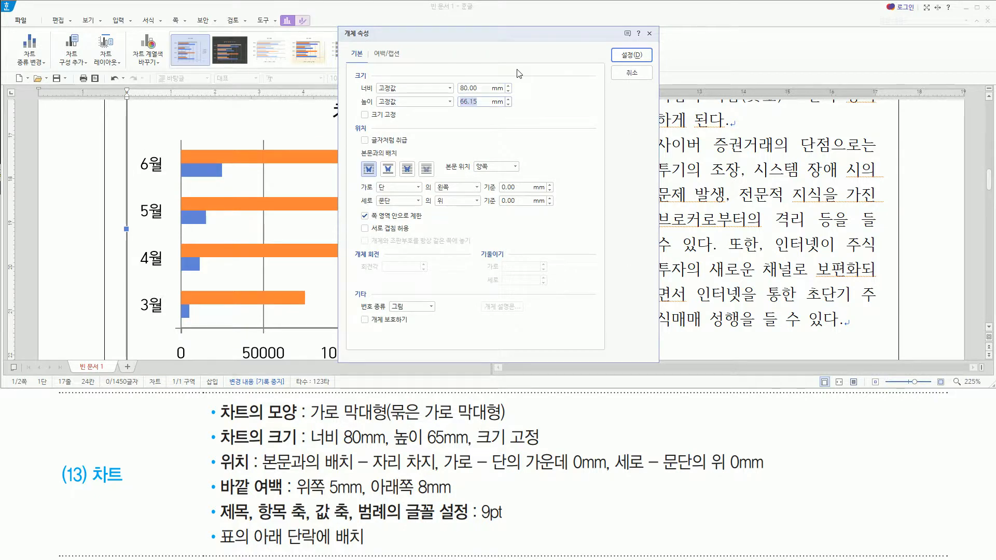
text(65)
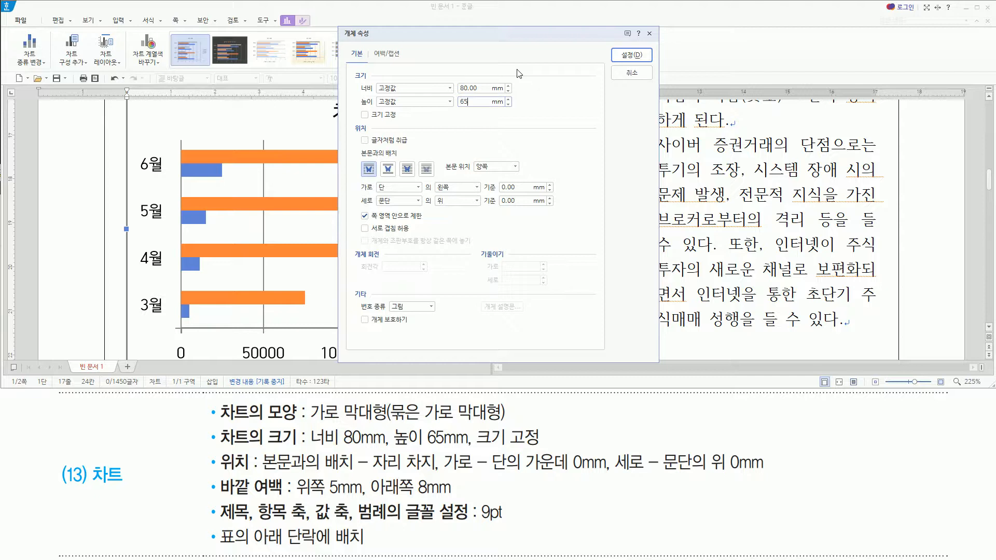
key(alt)
key(s)
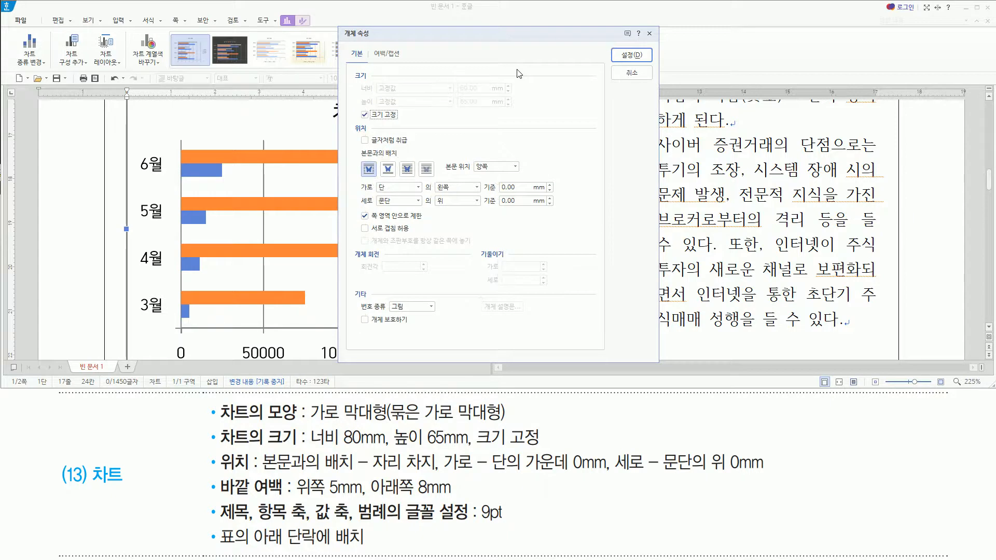
mouse_move(347, 66)
mouse_down()
mouse_move(374, 119)
mouse_move(546, 136)
mouse_move(546, 123)
mouse_up()
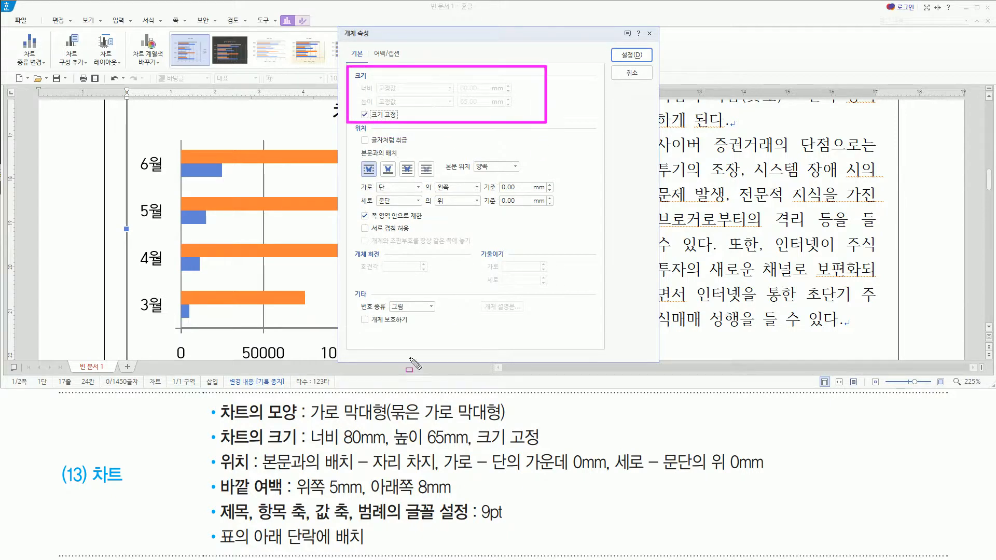
drag(217, 450, 250, 477)
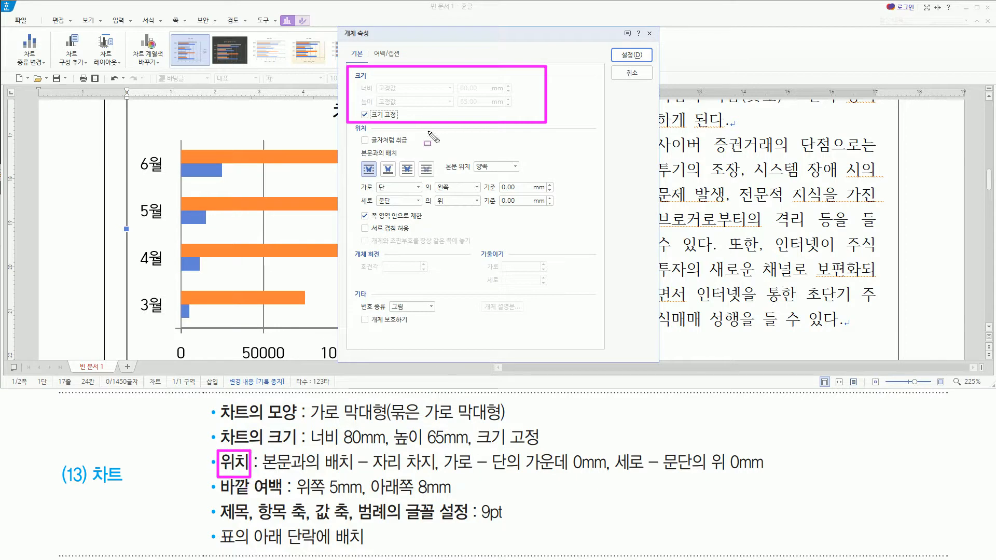
Set the chart's text wrapping to 자리 차지 so it occupies its own line.
key(Escape)
mouse_move(349, 119)
mouse_down()
mouse_move(500, 224)
mouse_move(576, 242)
mouse_up()
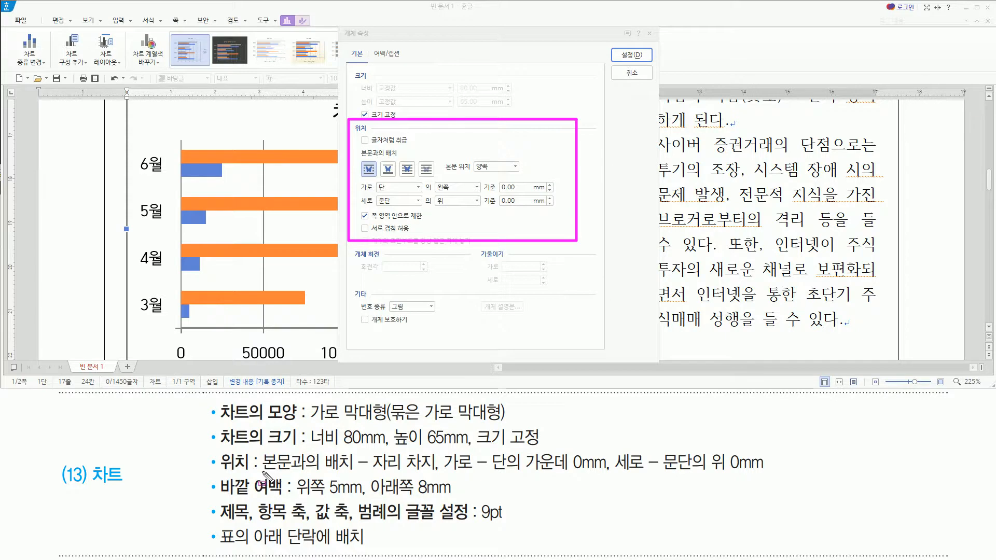
mouse_move(264, 473)
mouse_down()
mouse_move(357, 473)
mouse_move(372, 460)
mouse_move(435, 476)
mouse_up()
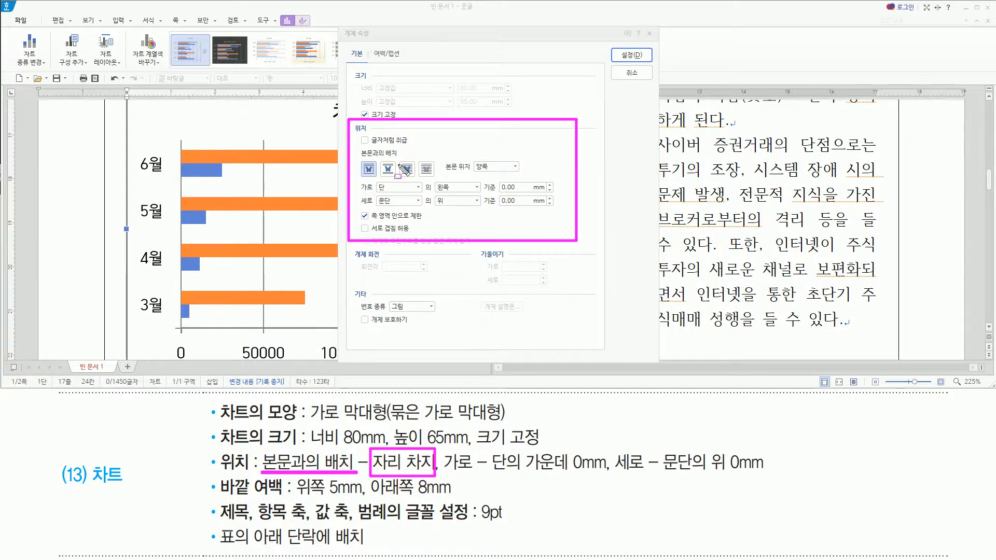
drag(380, 161, 397, 178)
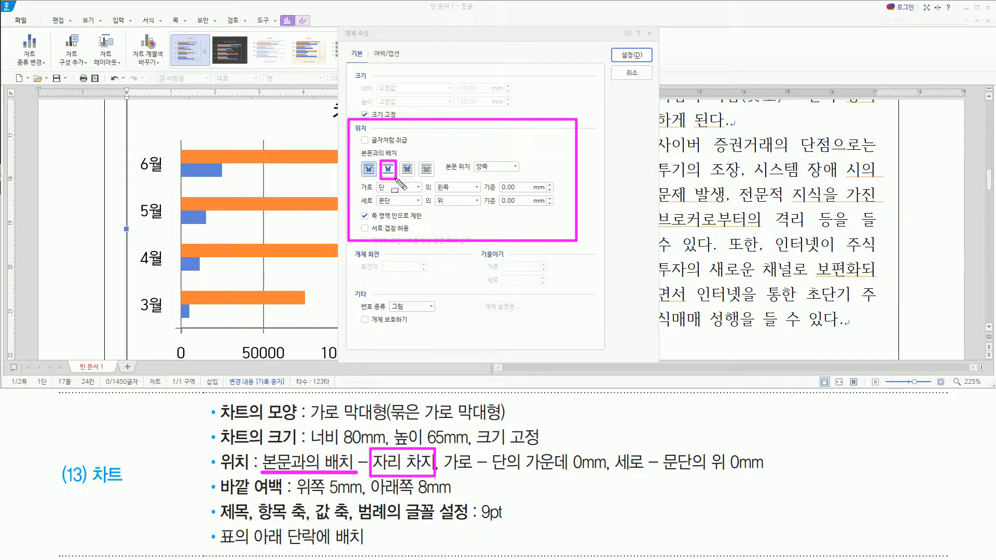
key(Escape)
click(388, 169)
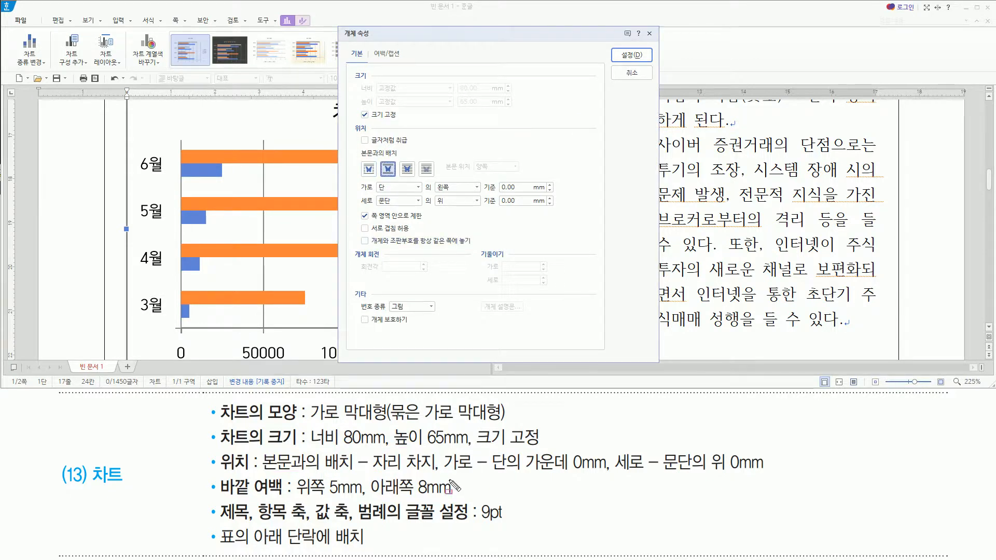
Align the chart horizontally to the column centre at 0 mm, keeping vertical paragraph top 0 mm.
drag(441, 473, 608, 473)
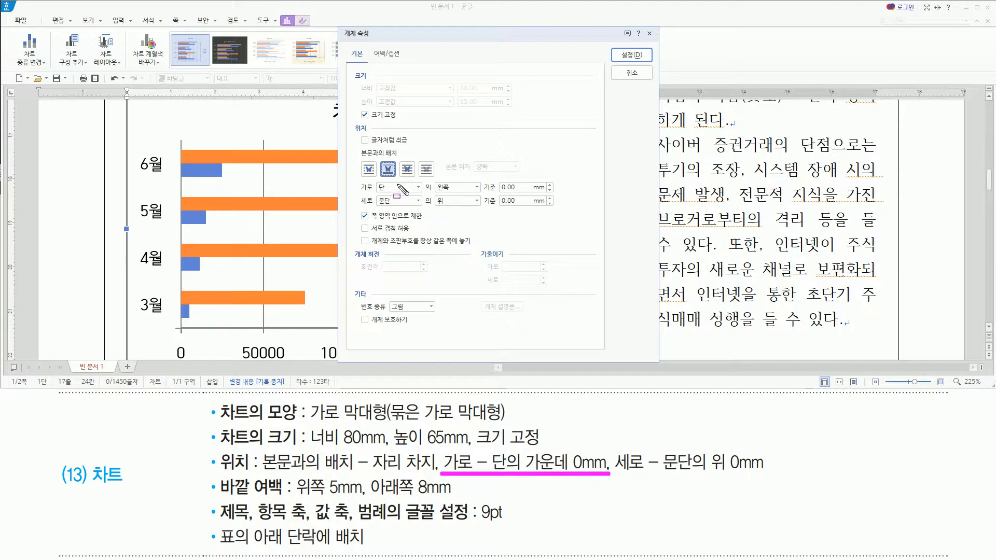
drag(375, 178, 544, 198)
key(Escape)
click(456, 188)
click(447, 207)
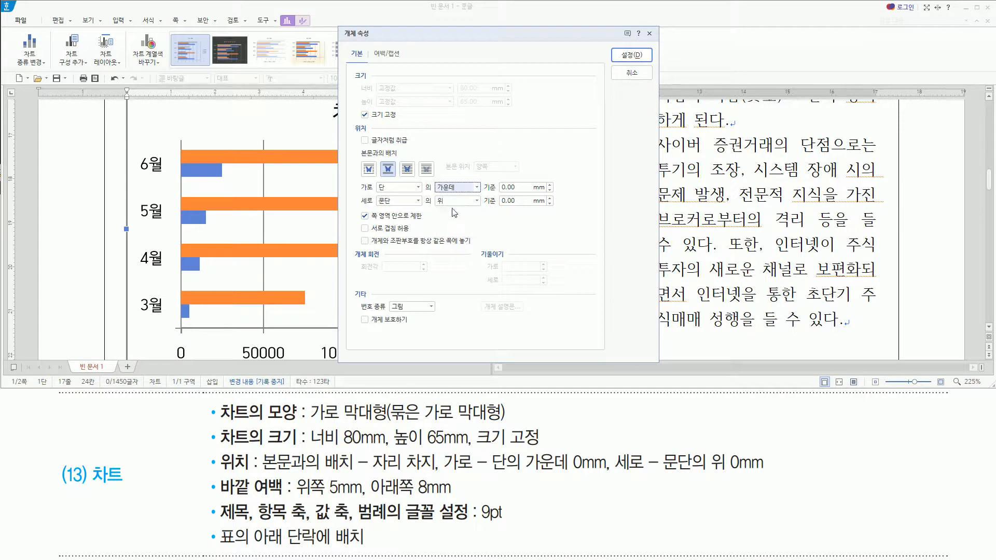
drag(616, 474, 771, 474)
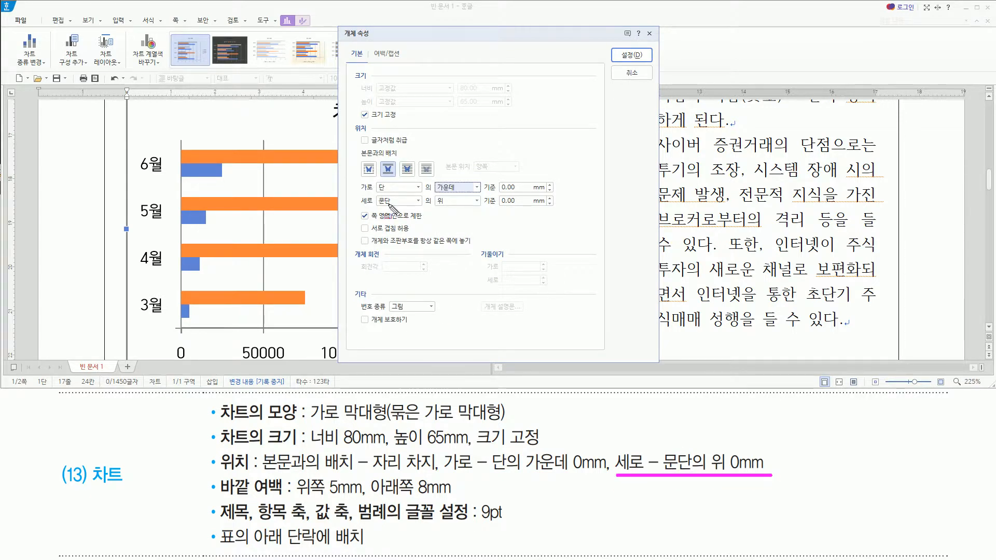
drag(359, 206, 543, 207)
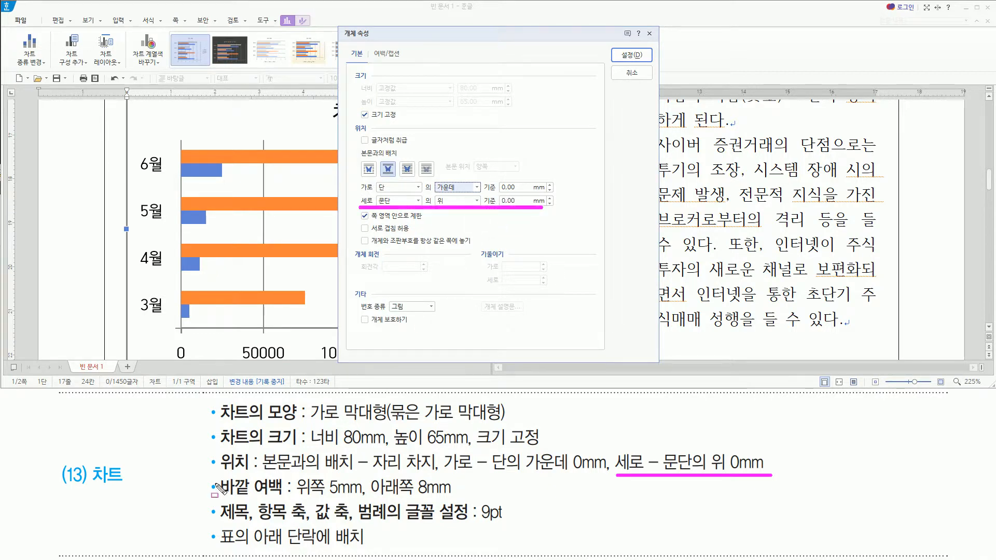
drag(221, 470, 293, 496)
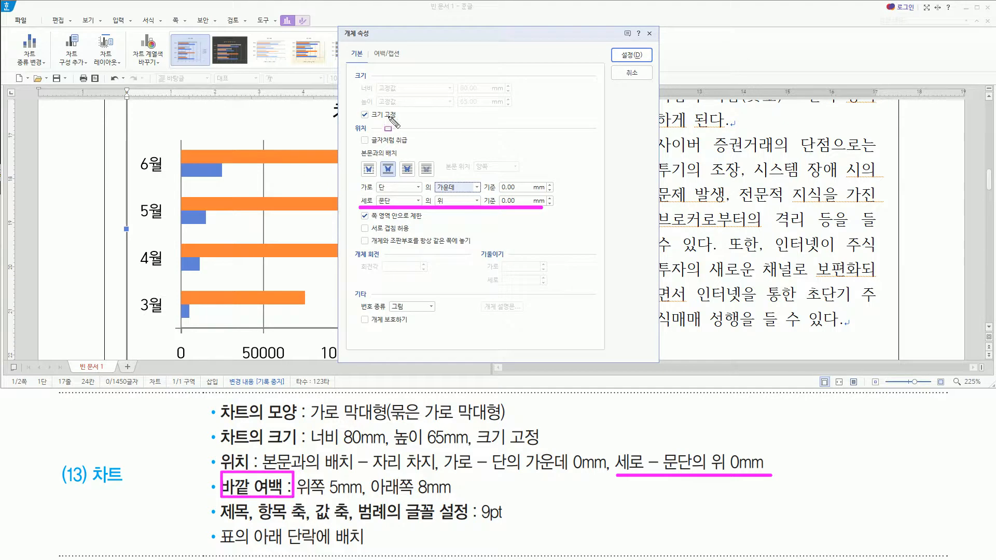
drag(369, 44, 408, 63)
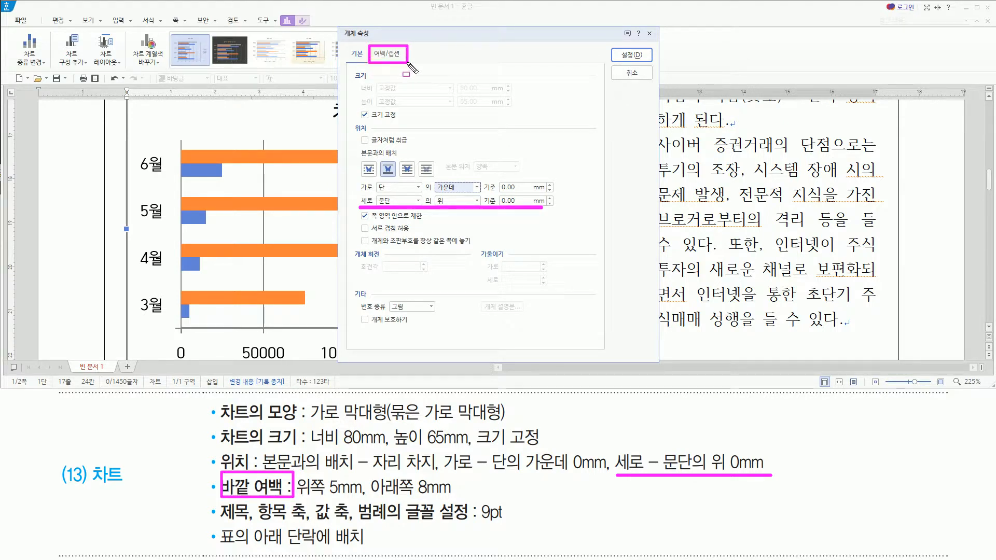
In 여백/캡션, set outer margins to 5 mm top and 8 mm bottom, then apply.
key(Escape)
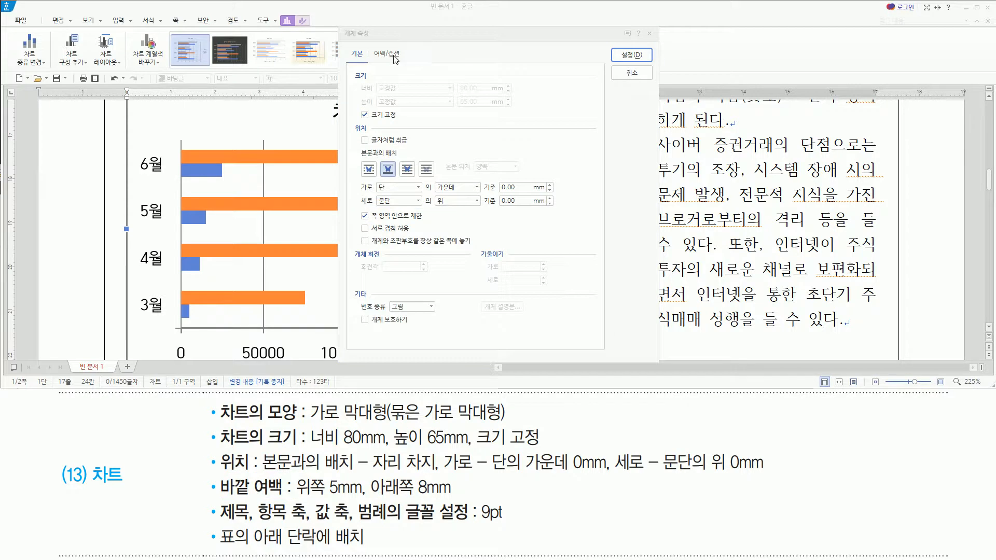
click(394, 56)
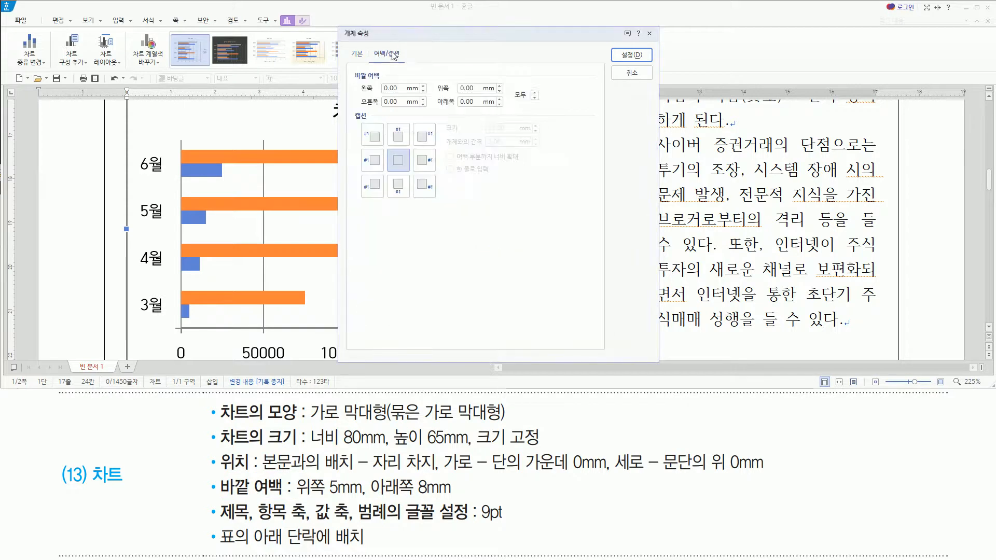
mouse_move(349, 66)
mouse_down()
mouse_move(369, 115)
mouse_move(550, 114)
mouse_up()
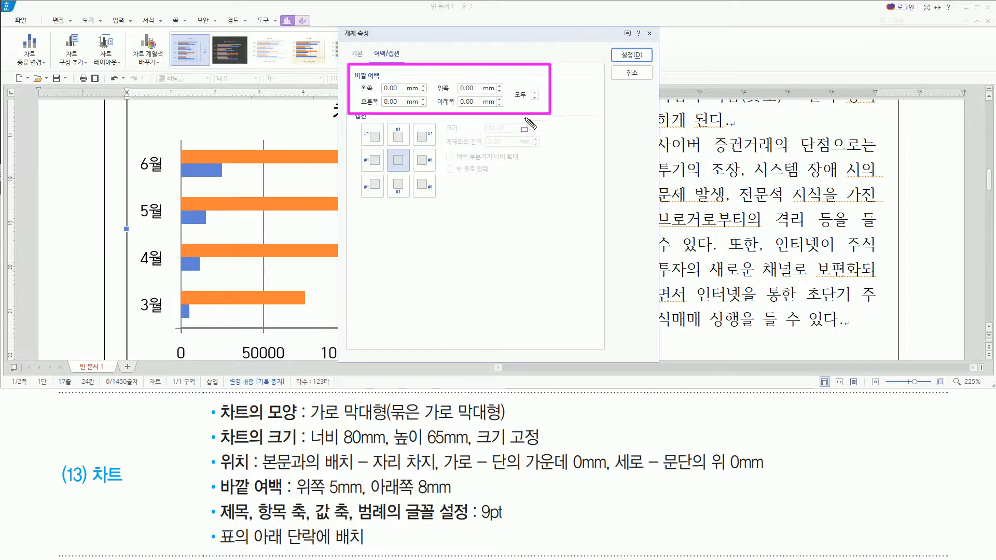
drag(295, 499, 469, 498)
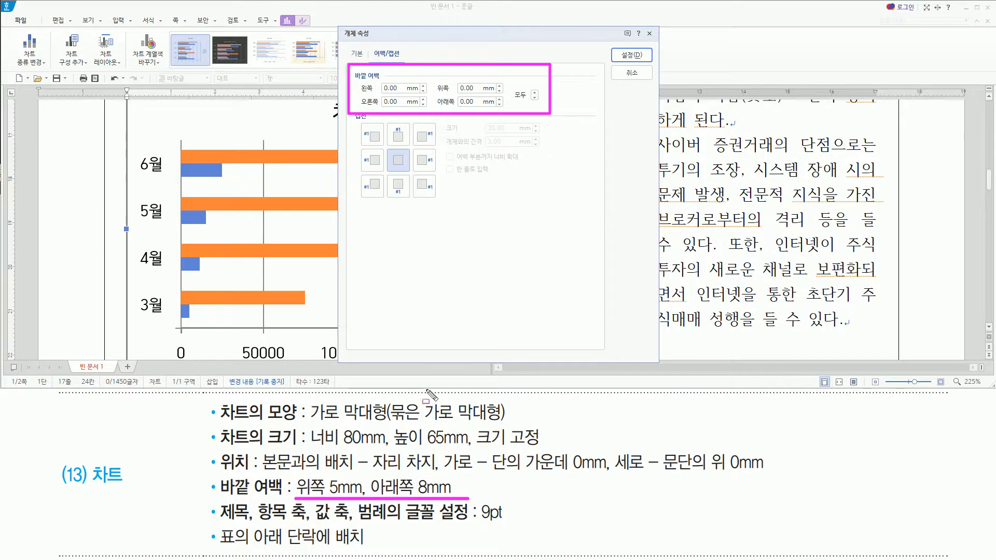
mouse_move(438, 77)
mouse_down()
mouse_move(448, 101)
mouse_move(503, 109)
mouse_up()
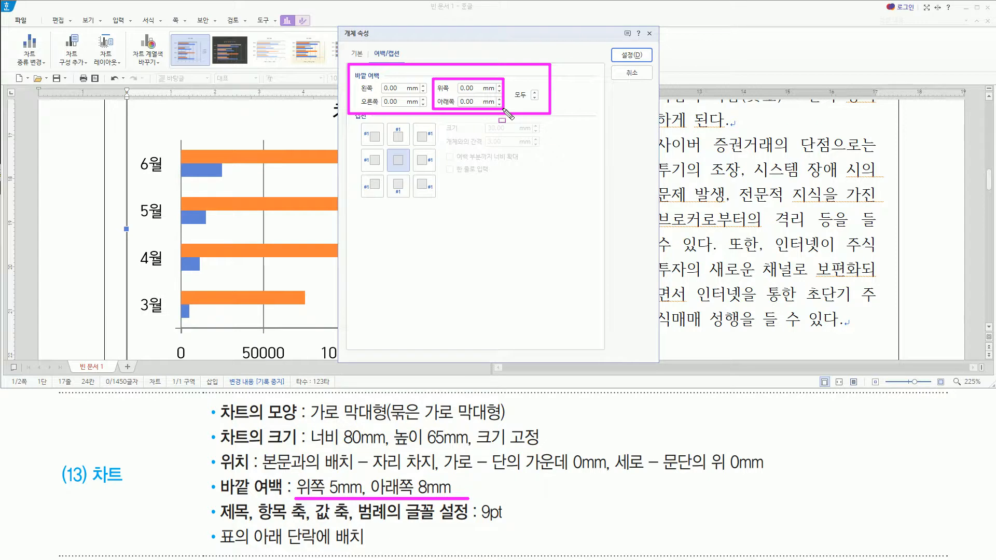
key(Escape)
mouse_move(476, 88)
mouse_down()
mouse_move(440, 92)
mouse_move(423, 105)
mouse_up()
text(5)
text(8)
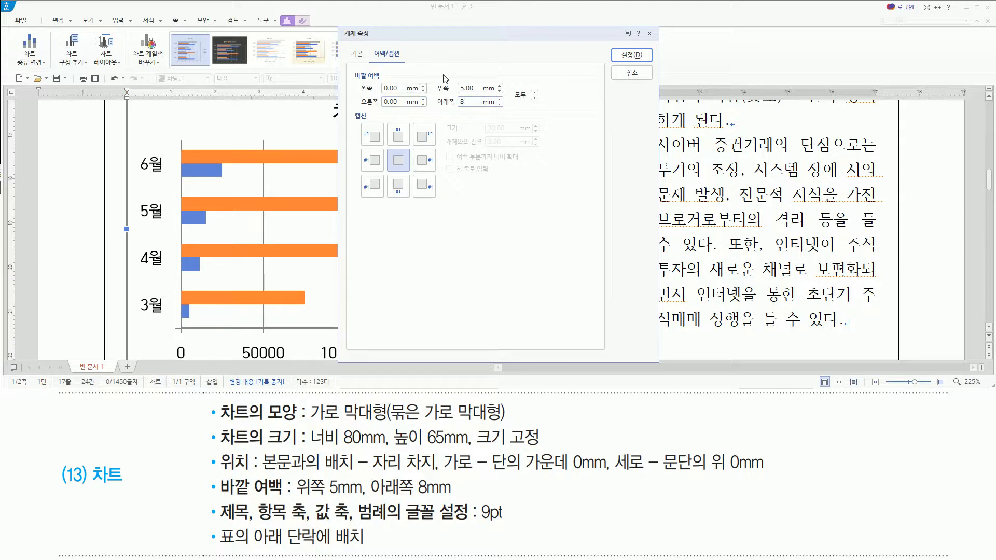
click(632, 55)
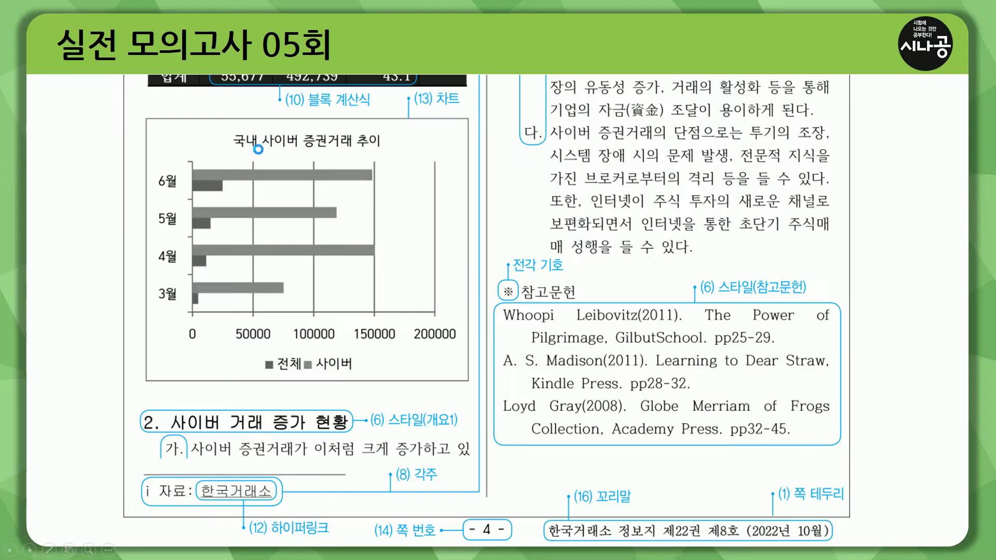
drag(227, 129, 389, 150)
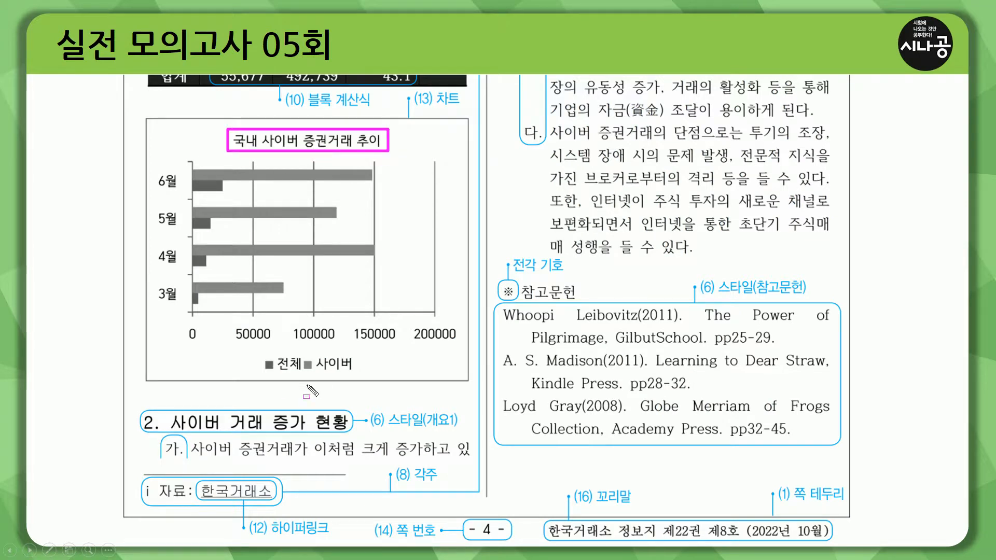
drag(260, 353, 363, 377)
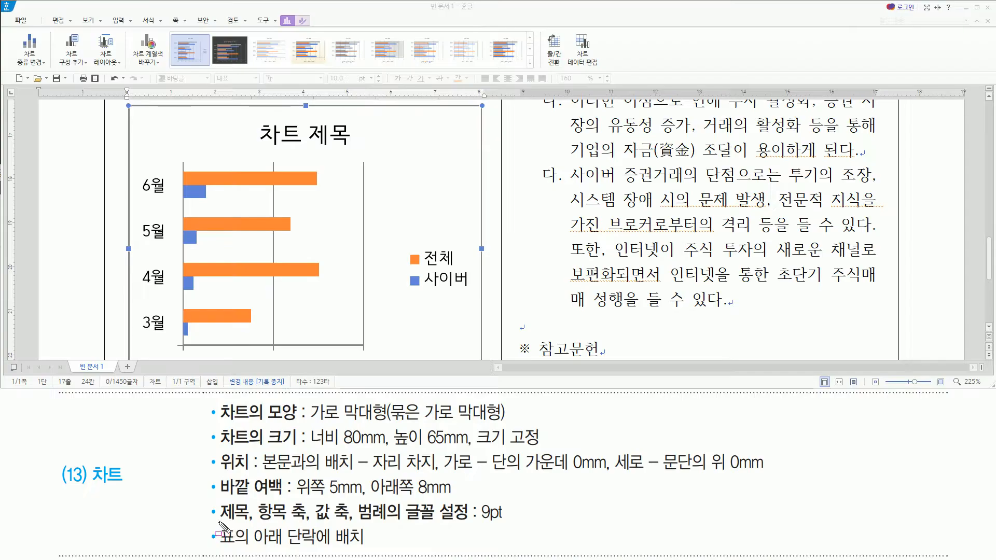
drag(219, 521, 515, 531)
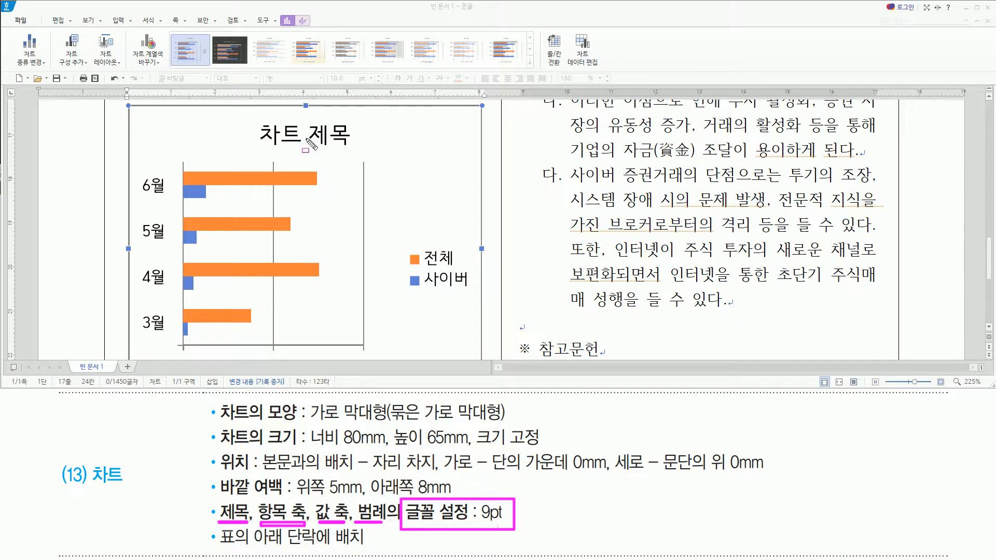
Change the chart title text to '국내 사이버 증권거래 추이' through 제목 편집.
key(Escape)
click(318, 136)
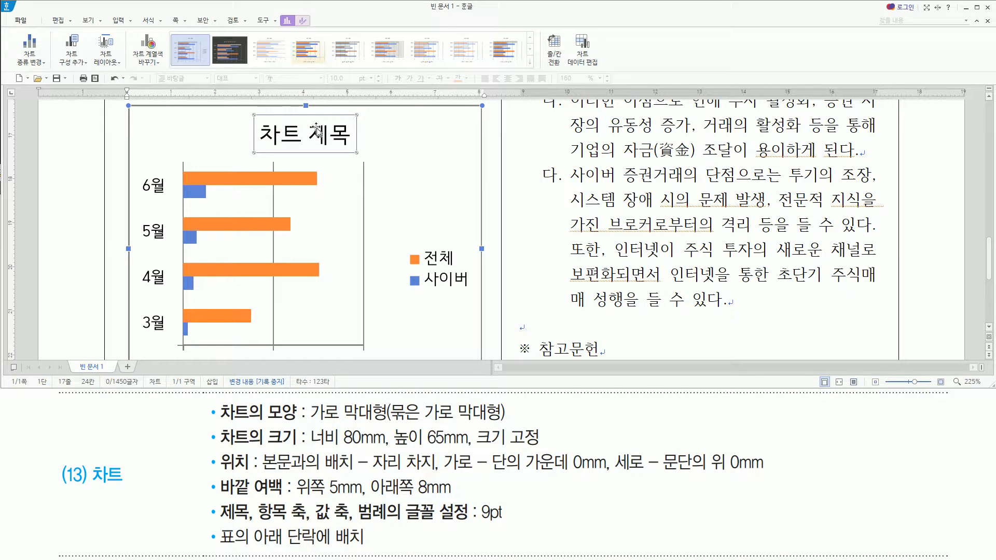
right_click(316, 129)
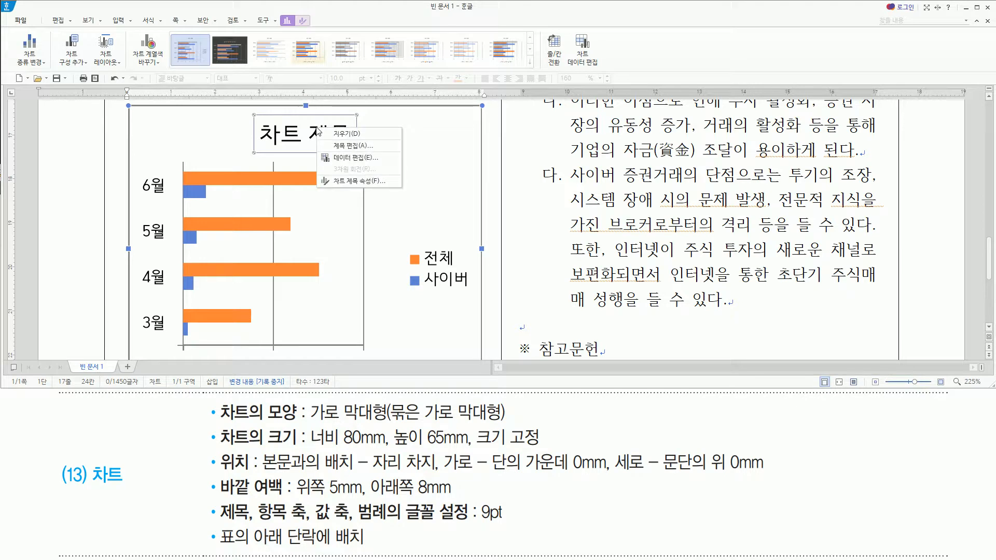
click(338, 147)
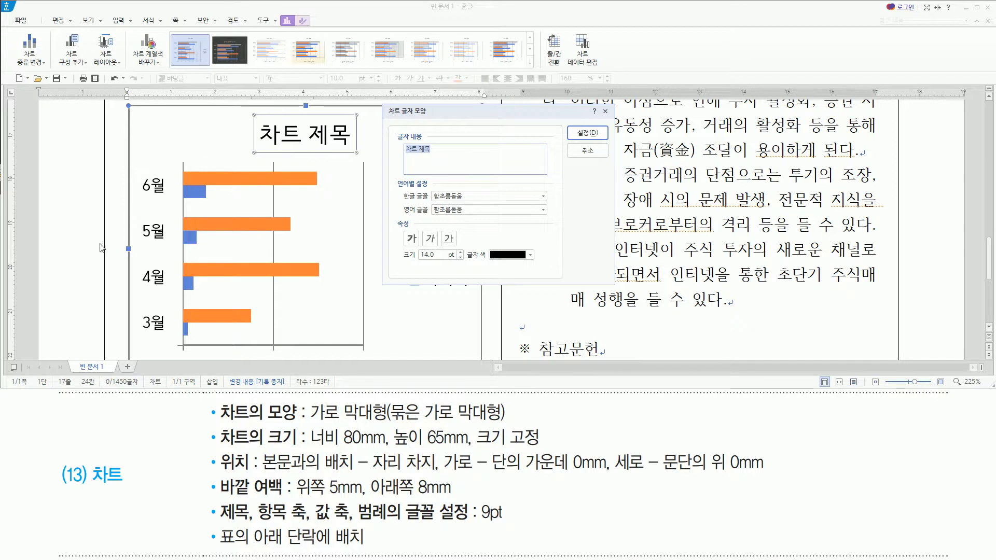
text(증)
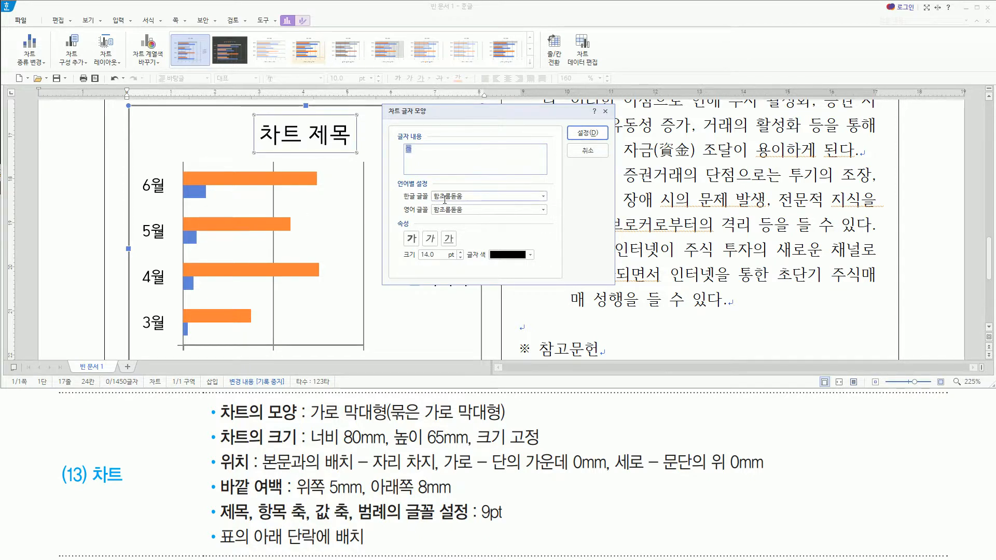
text(내 사이버)
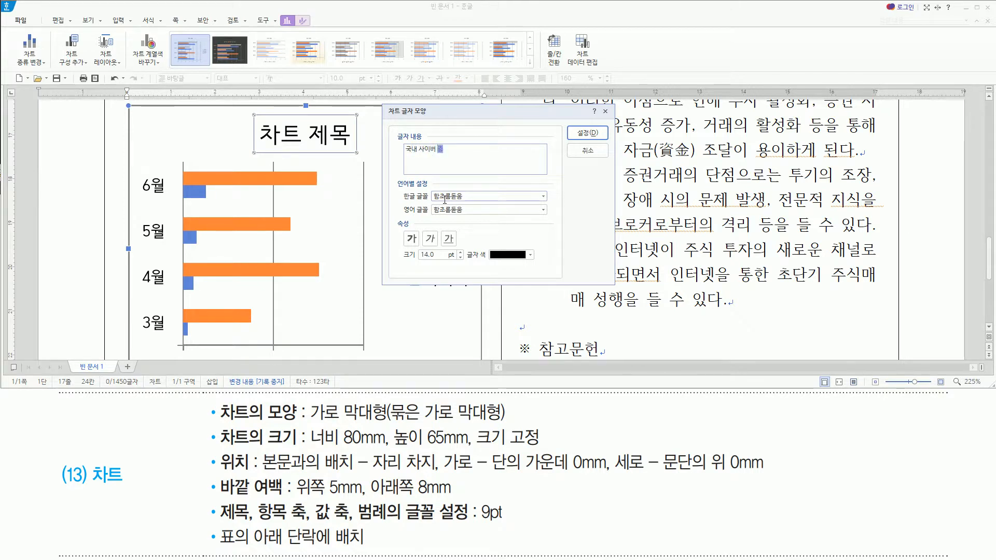
text( 증권거래 추이)
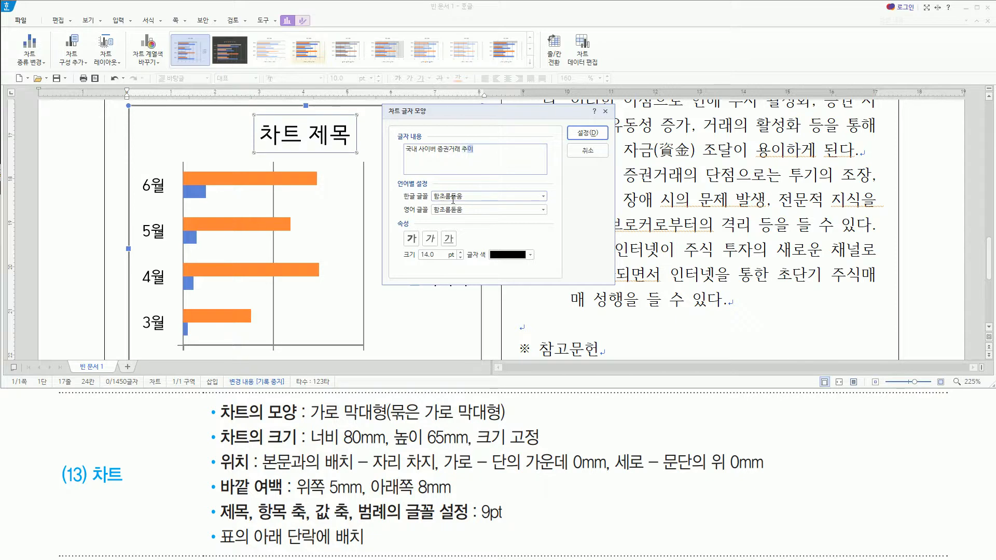
click(490, 150)
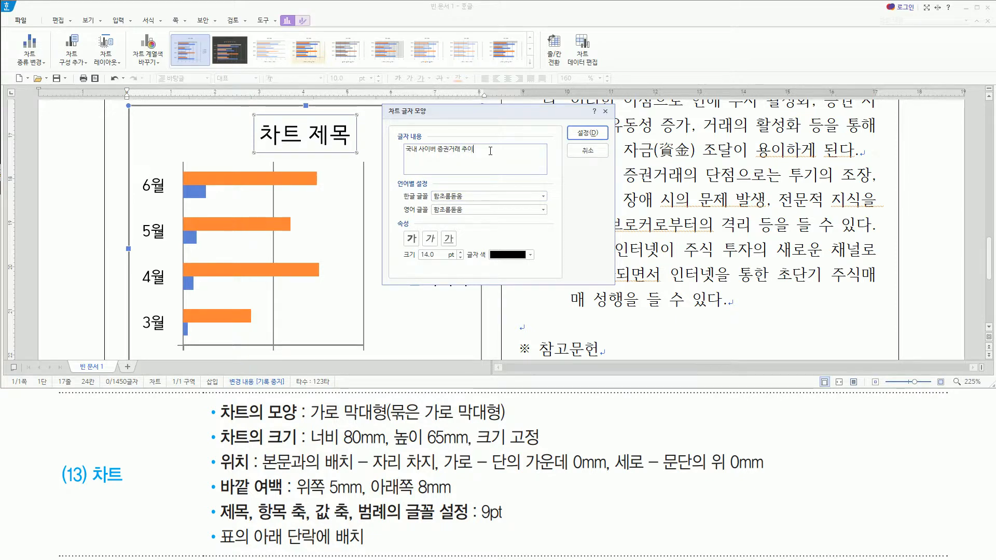
Reduce the title's font size to 9 pt and apply it.
click(460, 257)
click(460, 257)
click(460, 258)
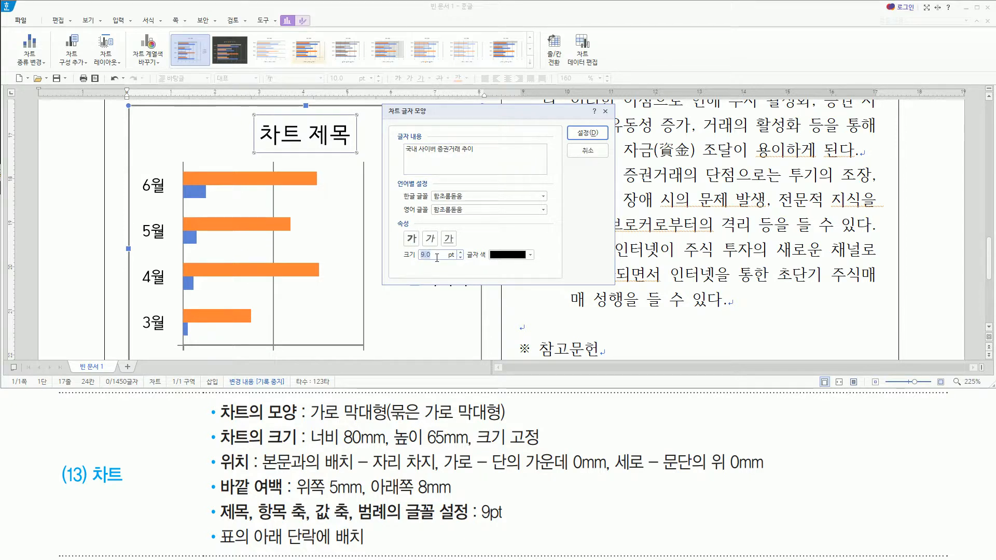
click(597, 131)
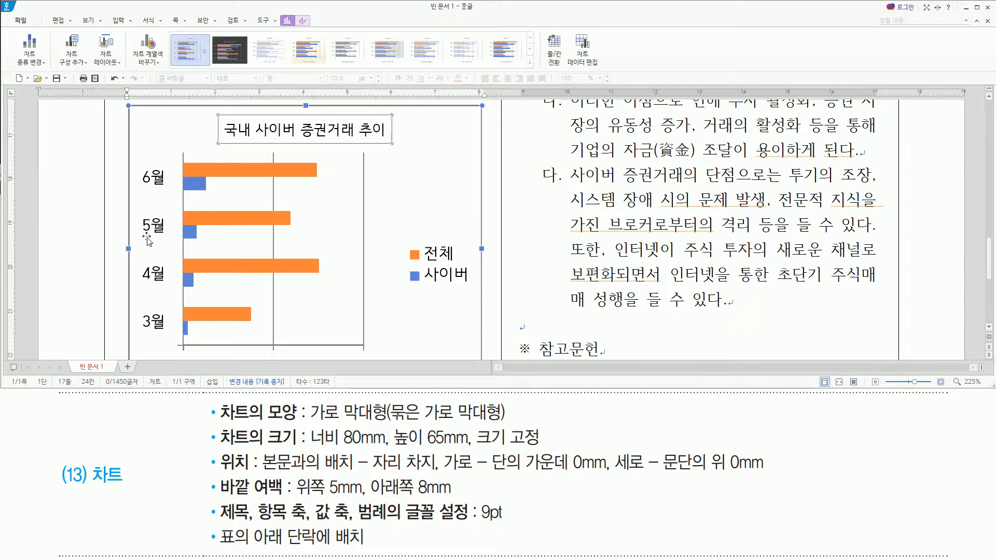
click(157, 180)
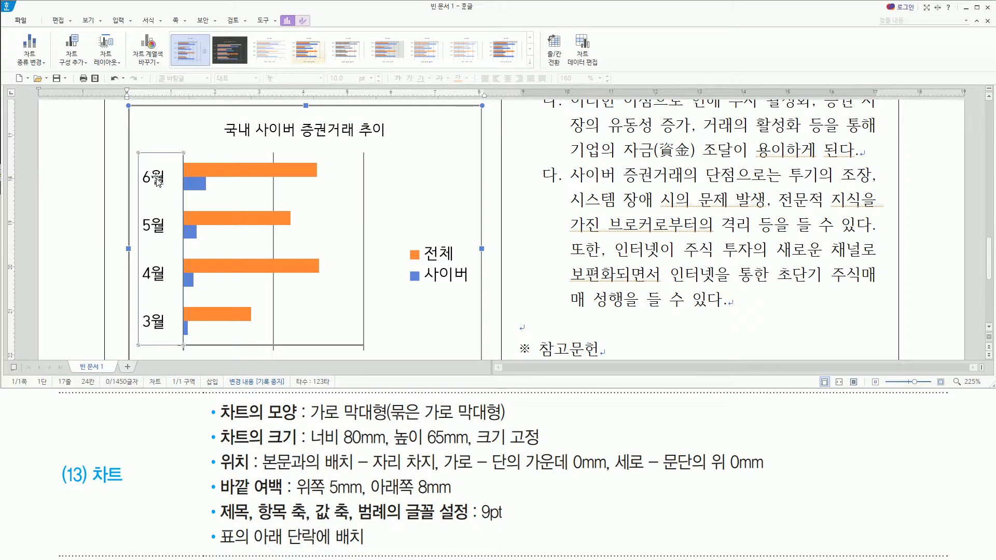
Set the category-axis month labels to 9 pt via 글자 모양 편집.
right_click(158, 180)
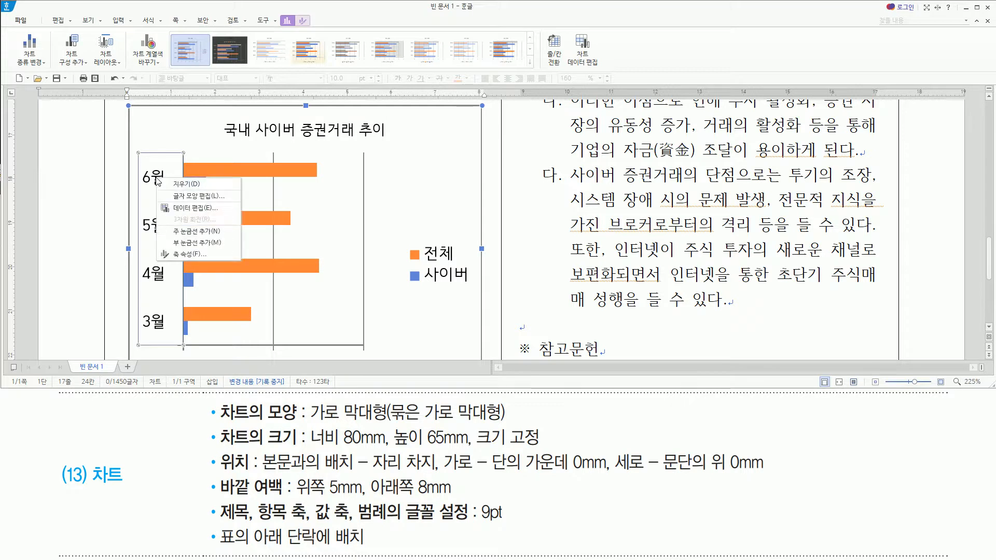
click(180, 197)
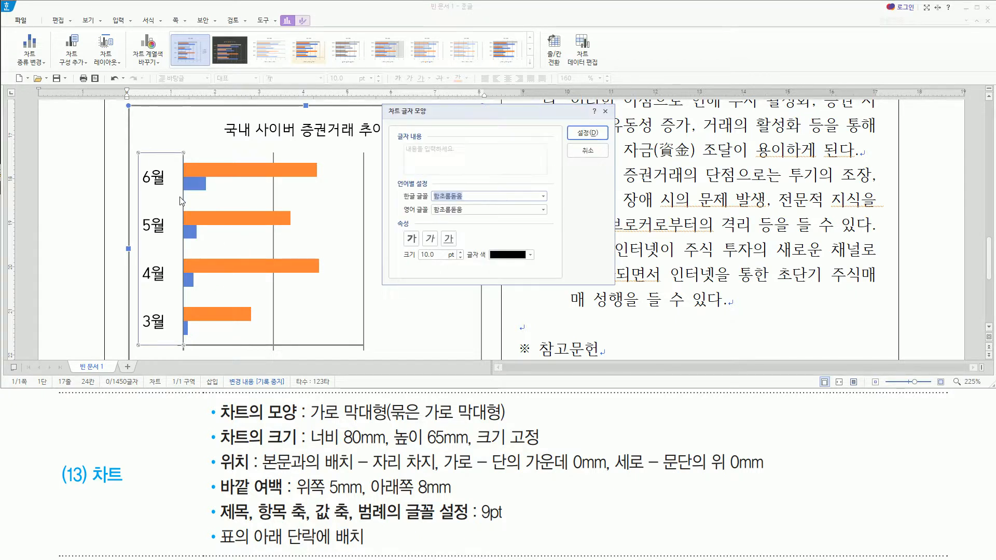
click(460, 258)
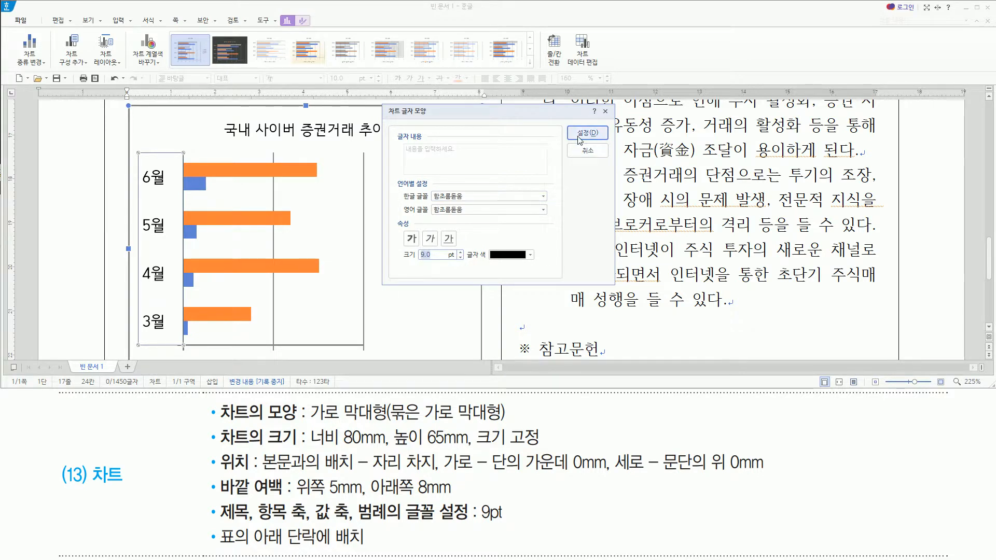
click(579, 134)
Set the legend text to 9 pt via 글자 모양 편집.
click(435, 264)
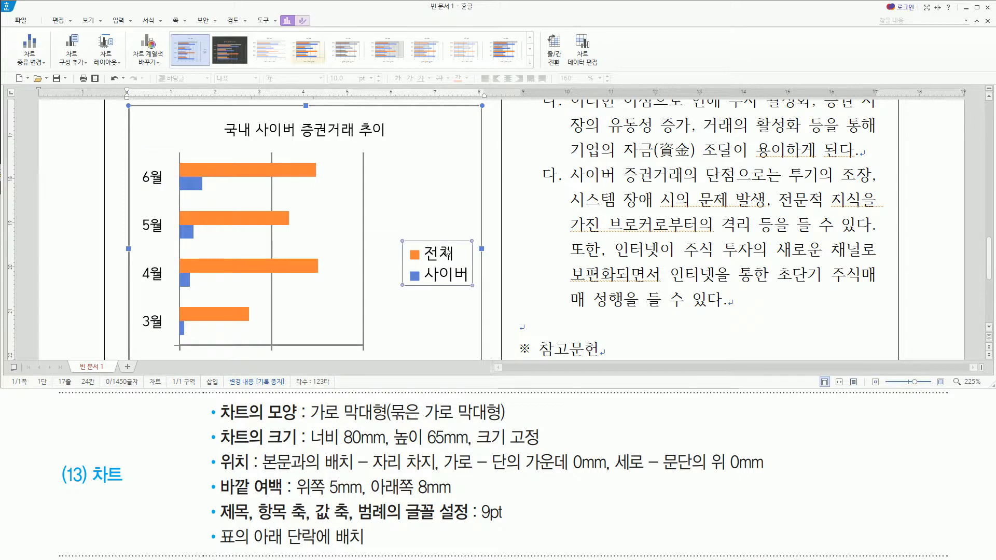
right_click(446, 252)
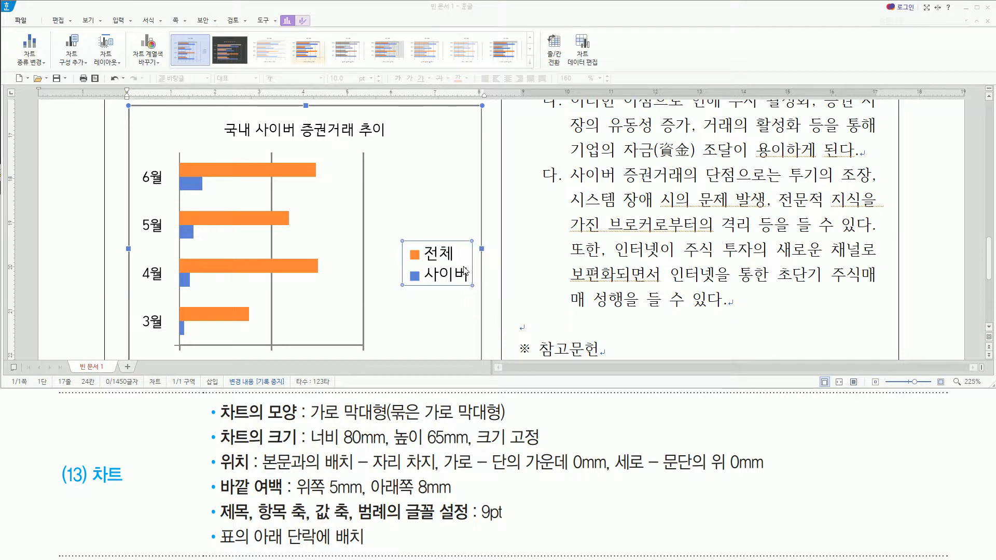
click(464, 268)
click(460, 257)
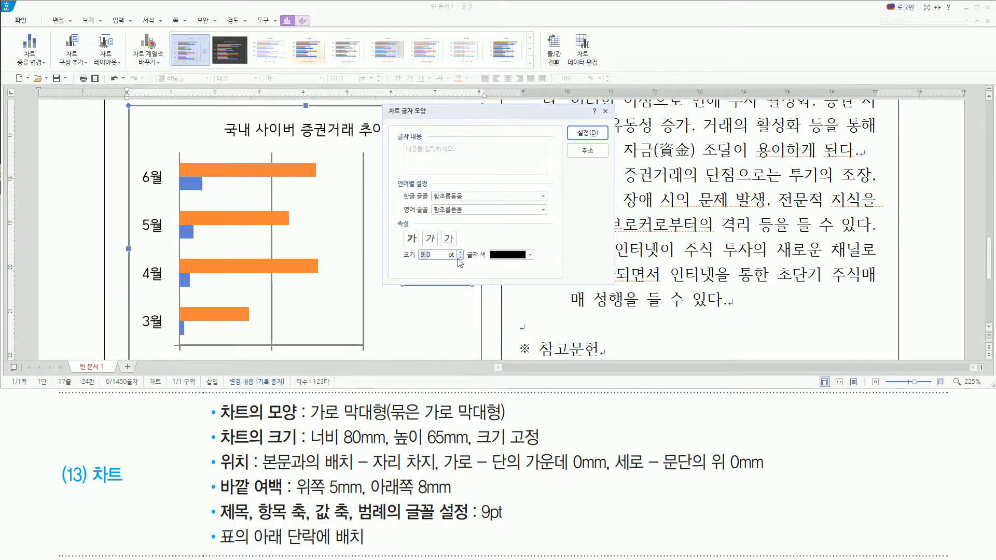
click(587, 133)
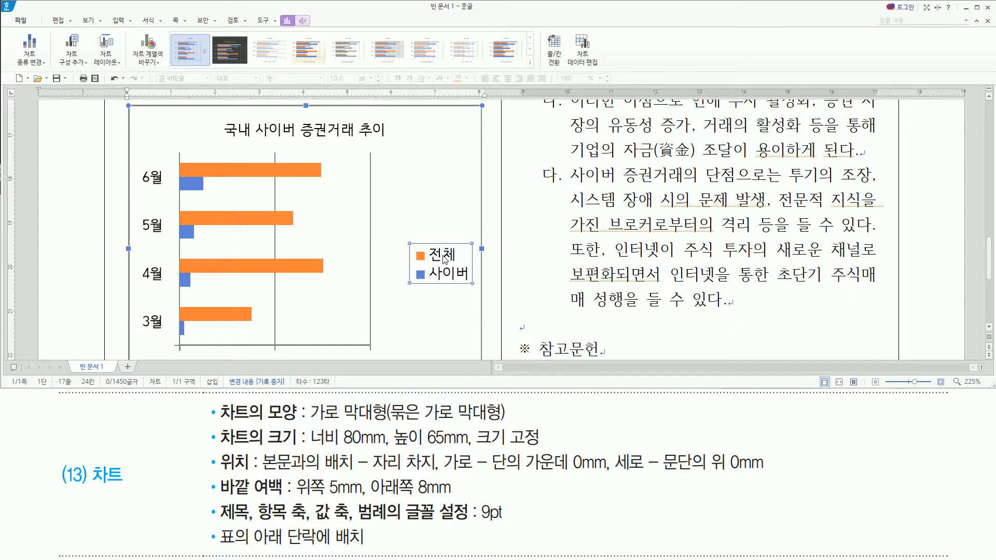
Move the legend to 아래쪽 (bottom) and close the object properties pane.
double_click(444, 260)
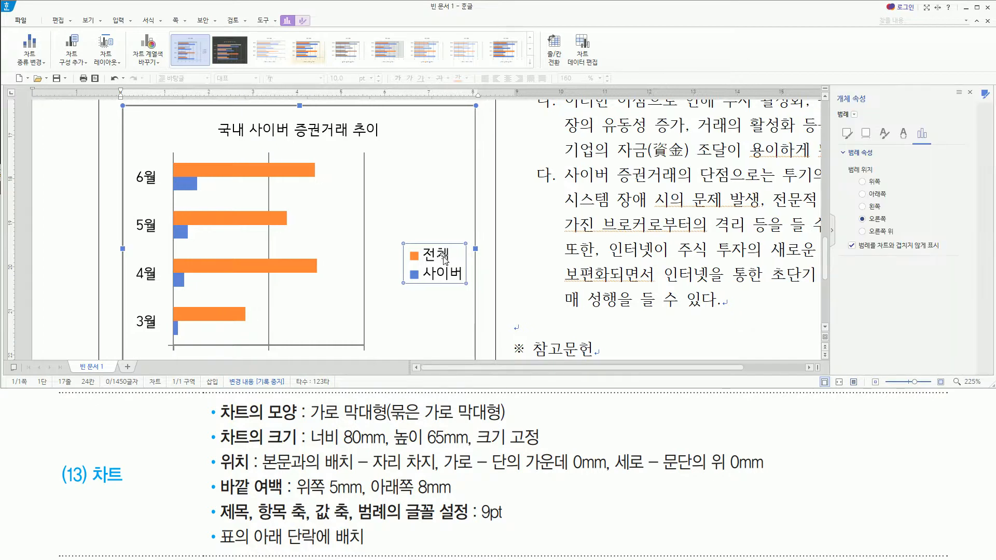
drag(833, 87, 883, 108)
mouse_move(842, 162)
mouse_down()
mouse_move(880, 236)
mouse_move(903, 240)
mouse_up()
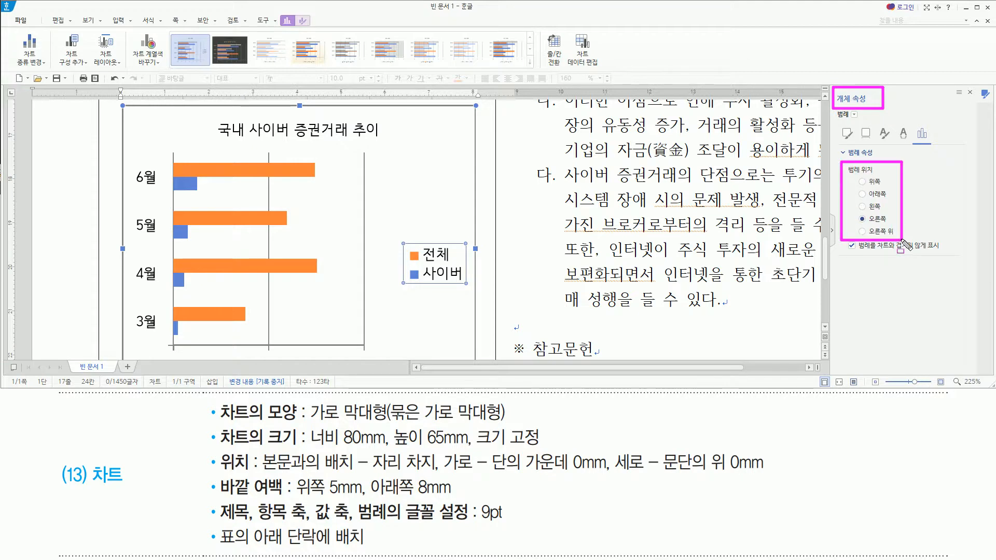
key(Escape)
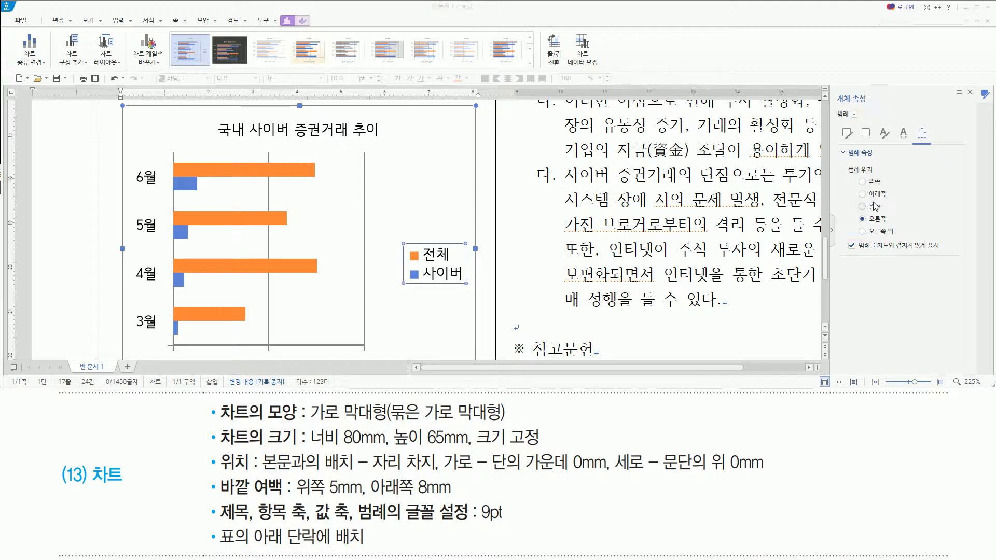
click(864, 195)
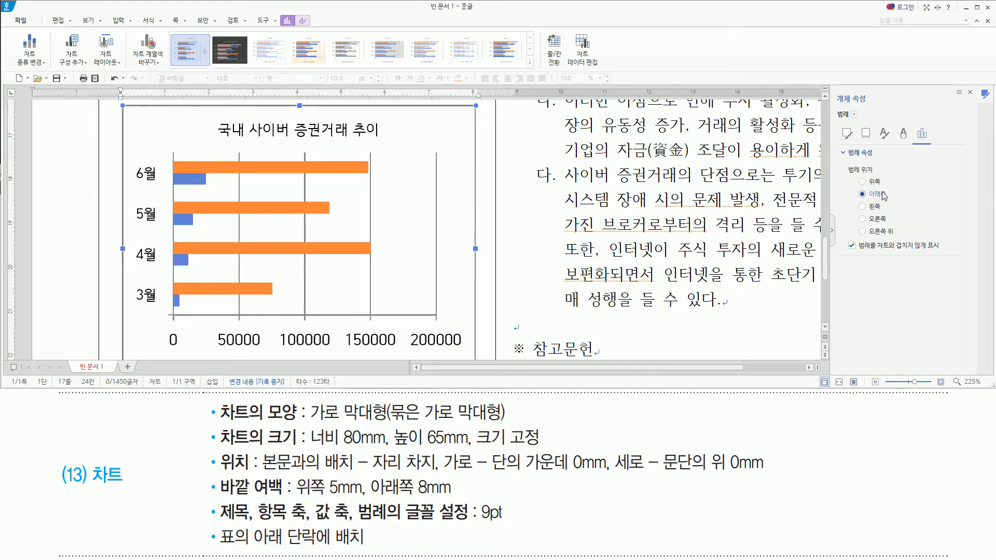
key(ctrl+alt+d)
drag(837, 89, 875, 107)
key(Escape)
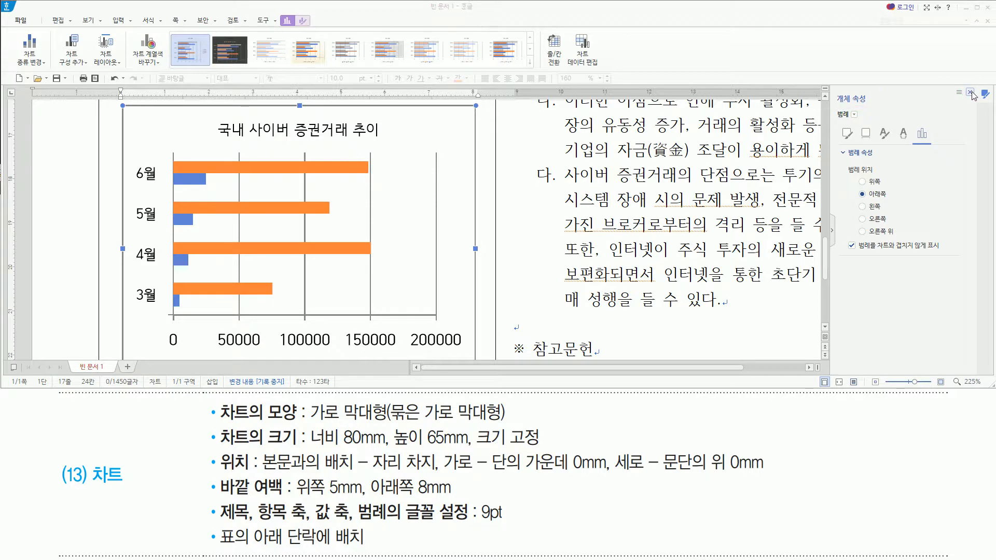
click(969, 91)
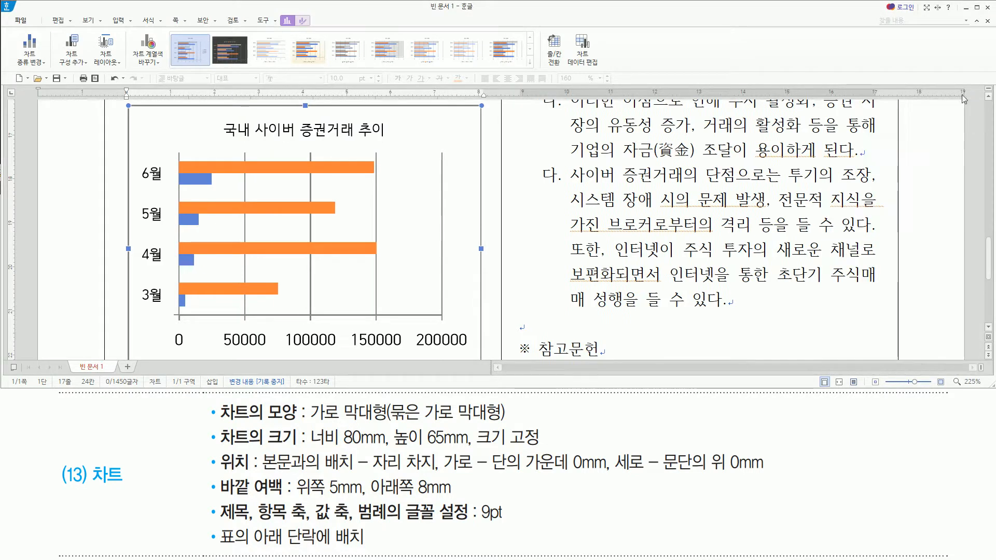
Set the value-axis numbers (0–200000) to 9.0 pt via 글자 모양 편집.
click(988, 328)
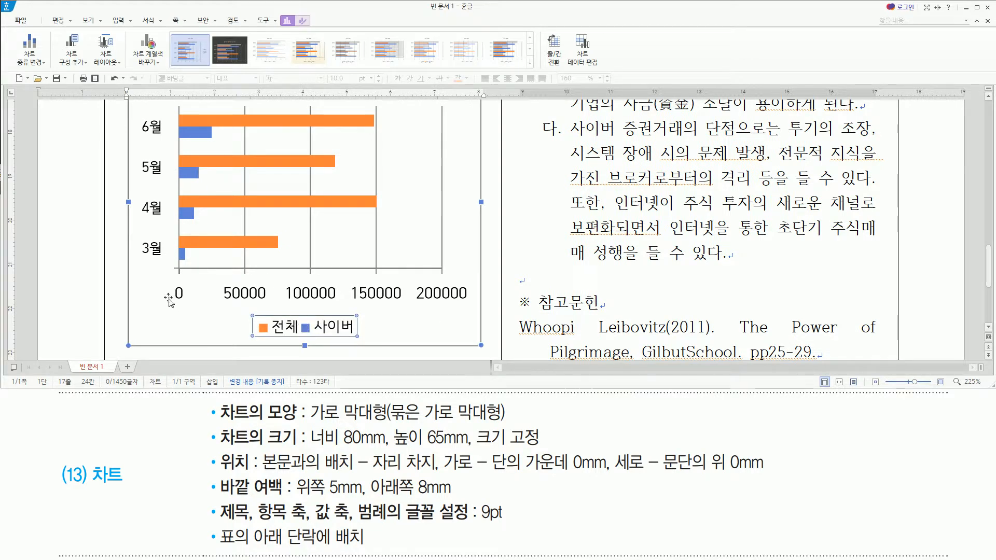
click(266, 281)
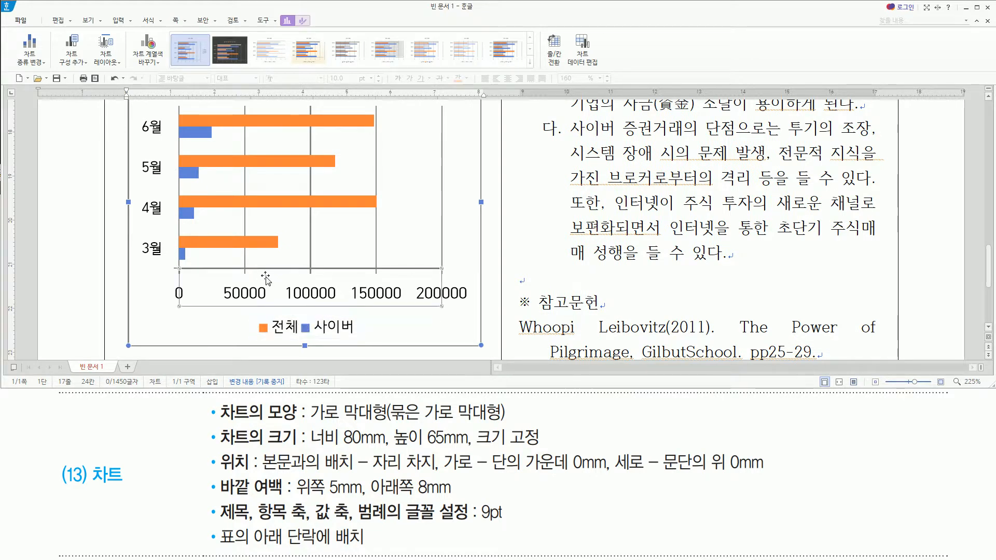
right_click(267, 280)
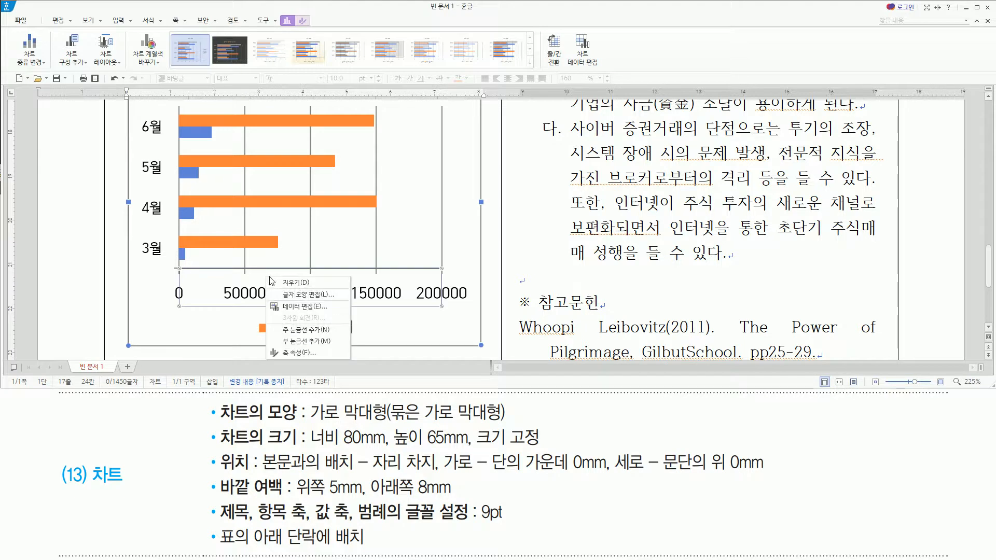
click(289, 295)
click(460, 257)
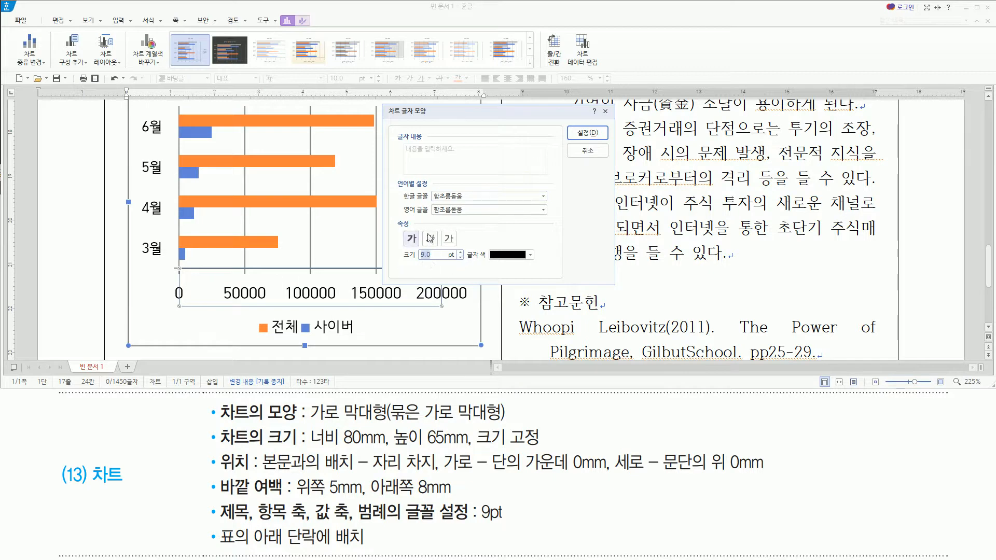
click(587, 133)
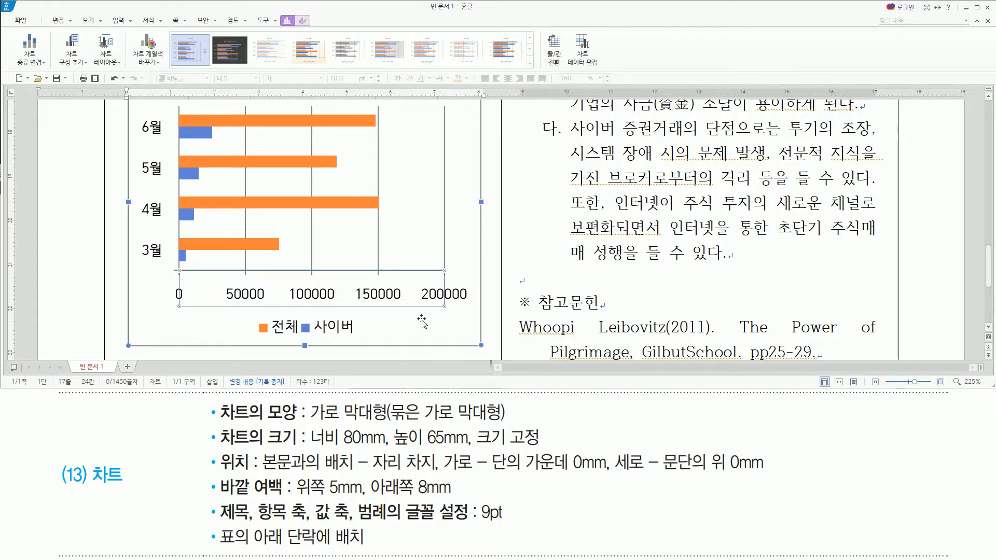
Cut the chart from its current position with Ctrl+X.
scroll(422, 323, up, 5)
scroll(423, 323, down, 5)
drag(214, 521, 376, 555)
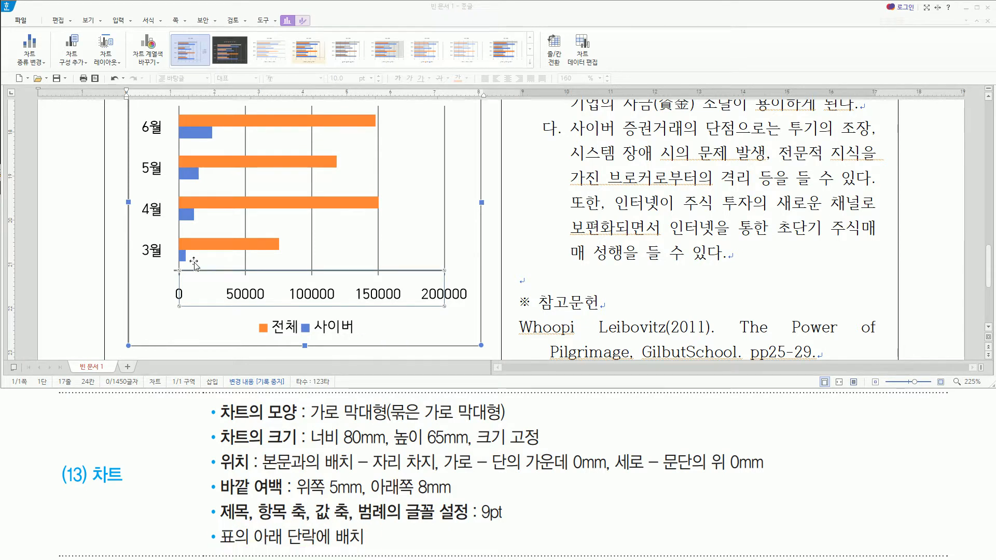
scroll(155, 305, up, 2)
scroll(156, 305, up, 3)
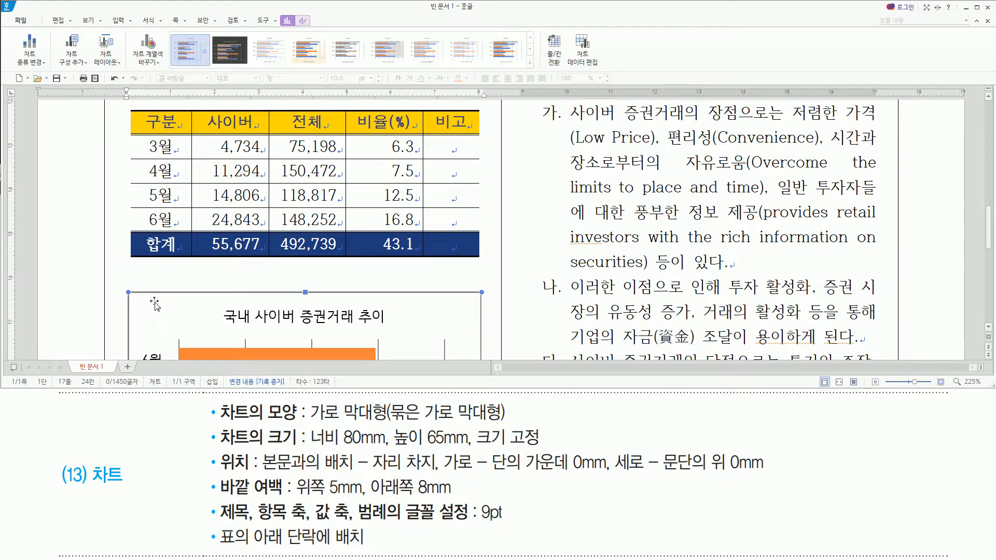
key(ctrl+x)
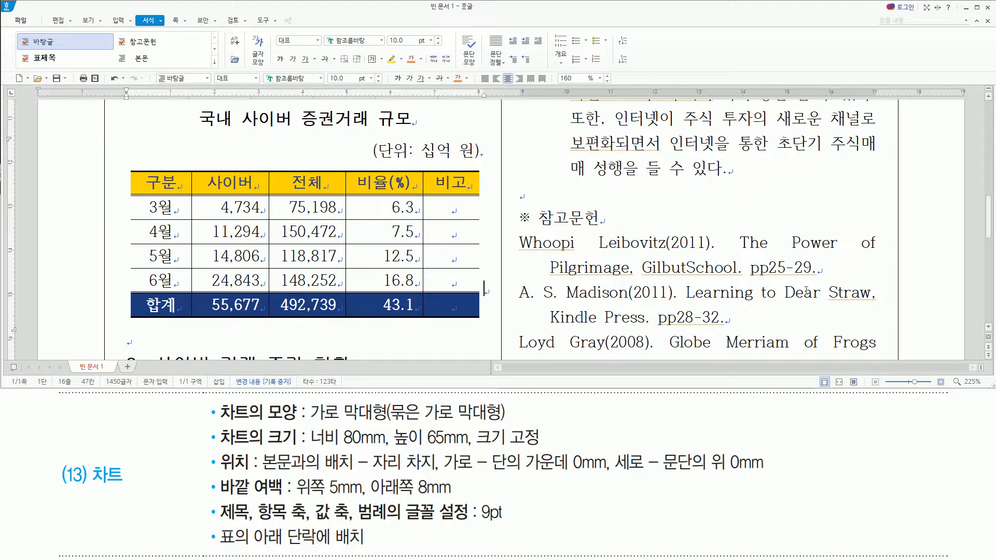
Paste the chart onto the blank line below the table, above heading 2.
click(988, 328)
click(988, 328)
click(988, 328)
click(988, 327)
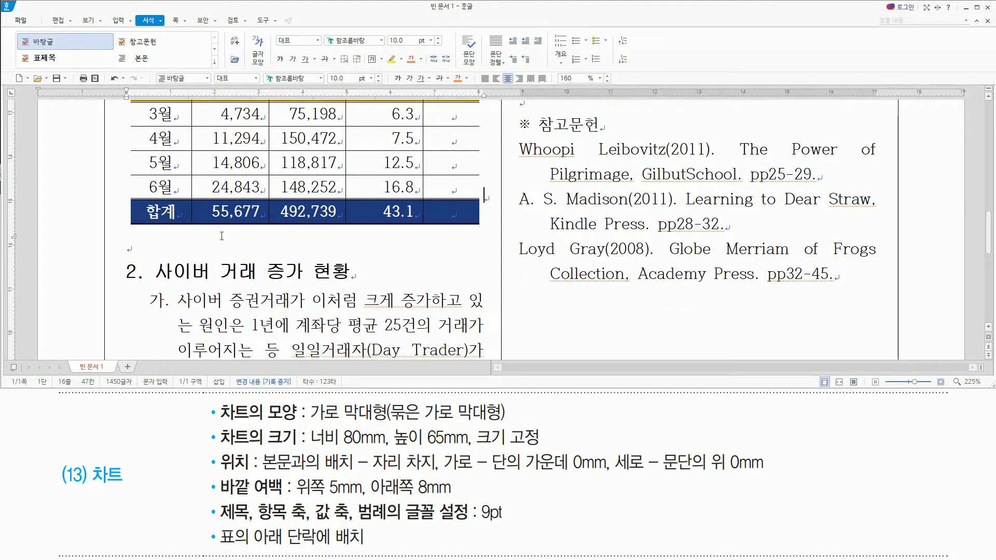
click(133, 248)
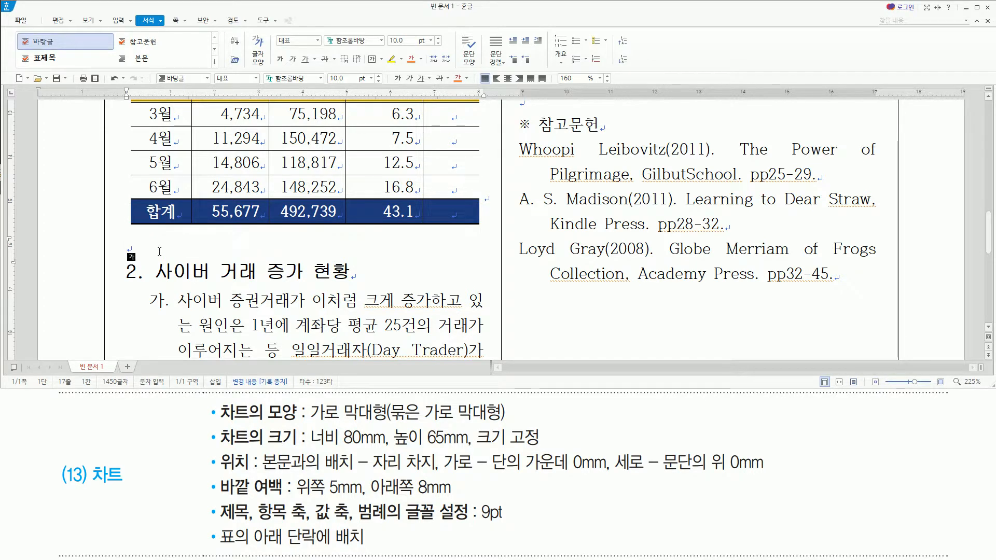
key(ctrl+v)
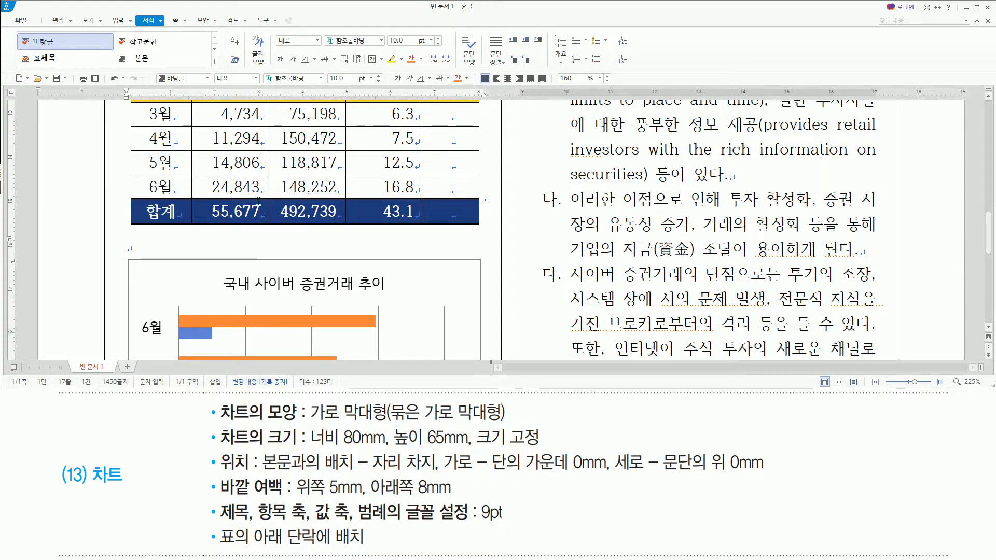
scroll(256, 274, down, 5)
scroll(256, 273, up, 6)
scroll(256, 274, down, 6)
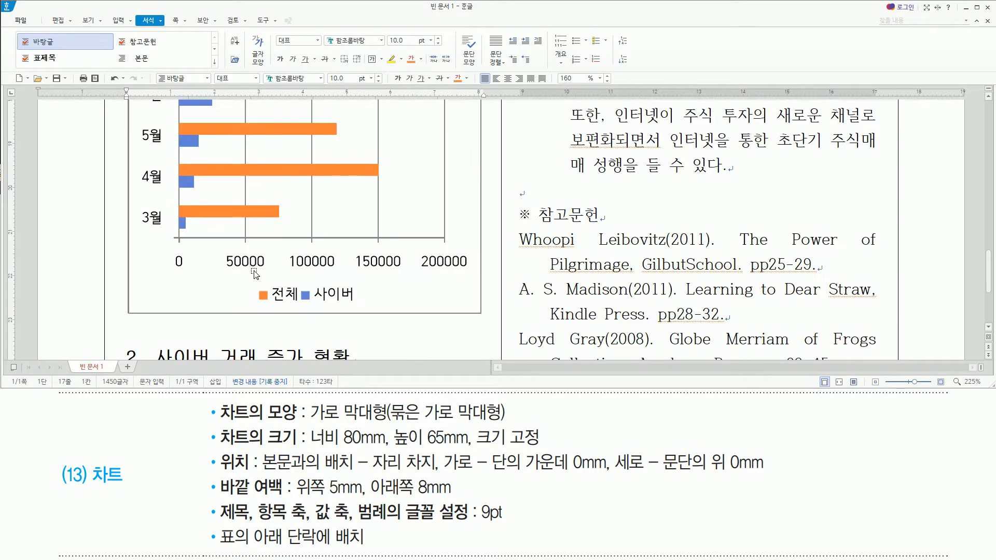
click(988, 329)
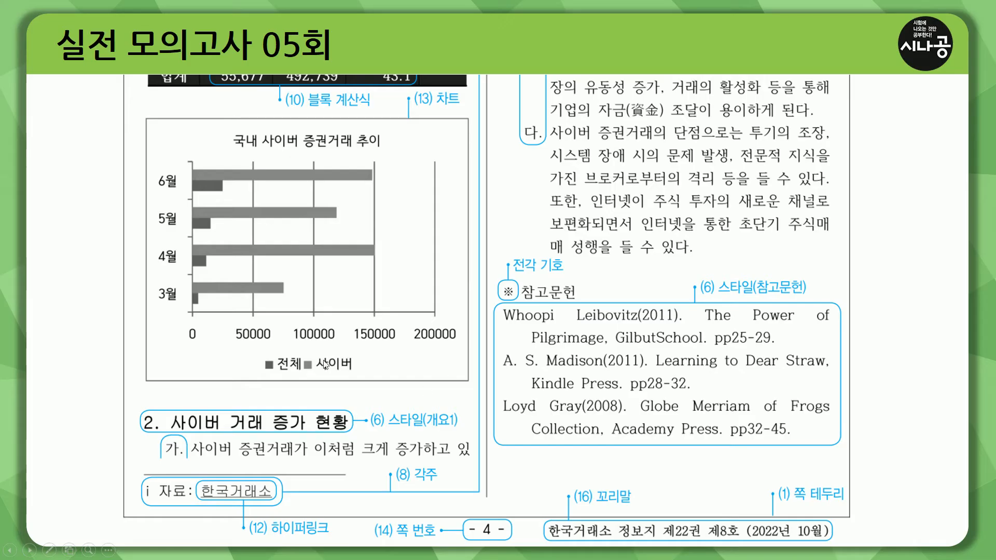
Highlight the section 2 heading and the 가. marker on the reference answer sheet.
drag(144, 409, 465, 430)
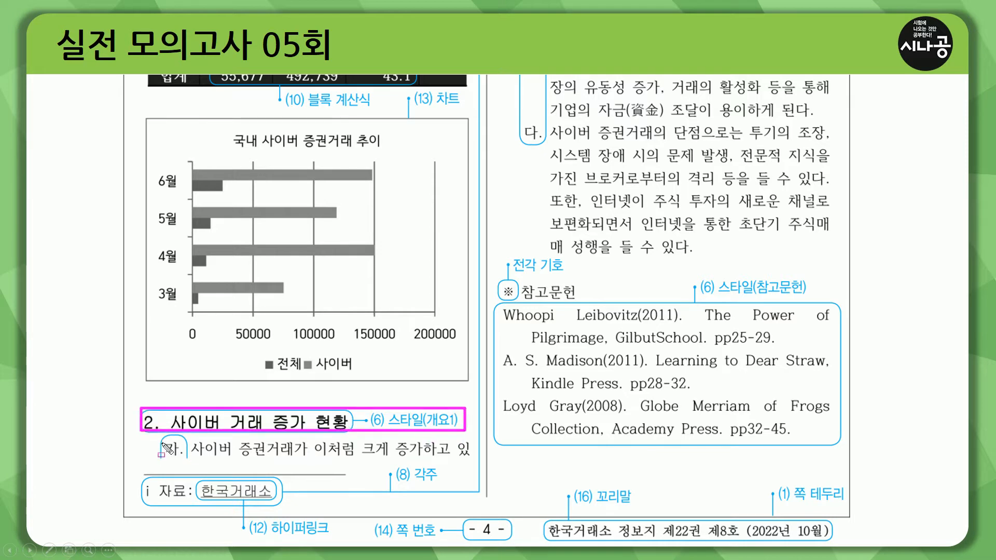
drag(160, 438, 182, 463)
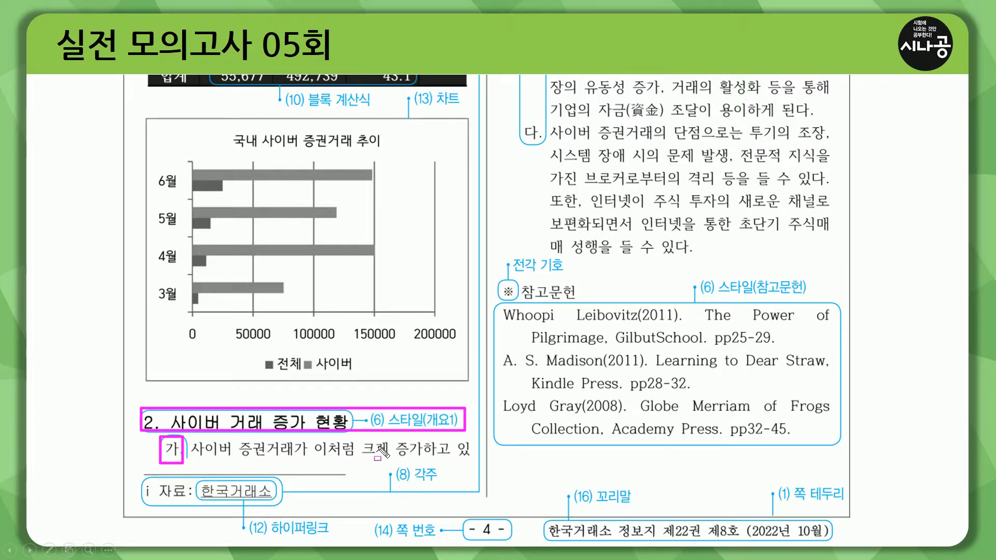
key(Escape)
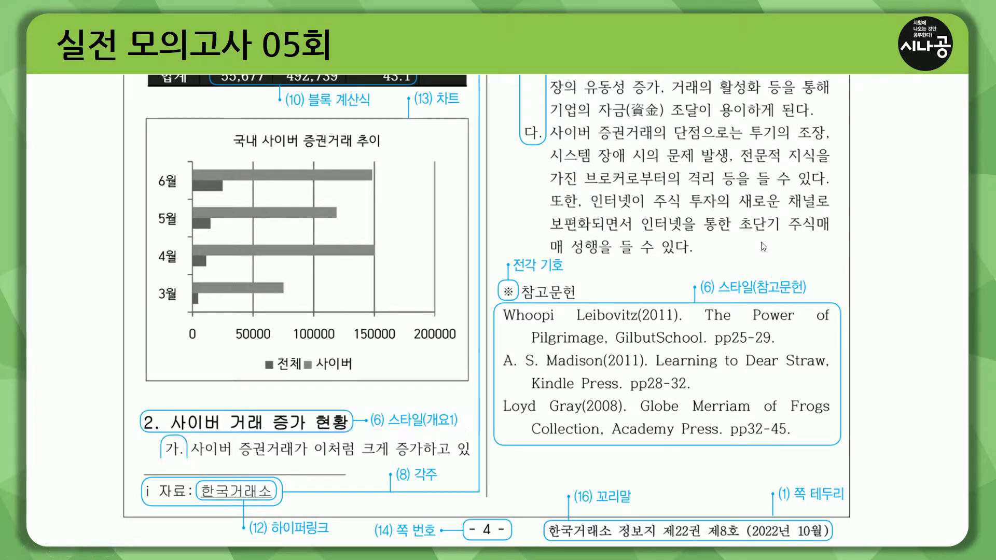
Page through the answer sheet, marking the 나/다 paragraphs and the section 3 heading.
key(Page_Up)
key(Page_Up)
key(ctrl+p)
mouse_move(523, 246)
mouse_down()
mouse_move(525, 464)
mouse_move(573, 485)
mouse_move(763, 504)
mouse_up()
key(Escape)
key(Page_Down)
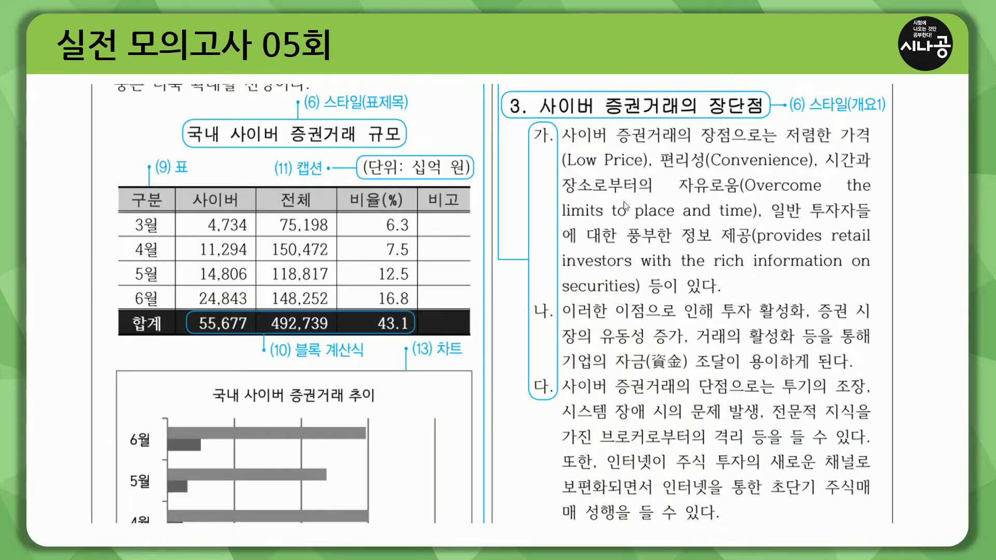
key(ctrl+p)
mouse_move(510, 101)
mouse_down()
mouse_move(778, 122)
mouse_move(770, 114)
mouse_up()
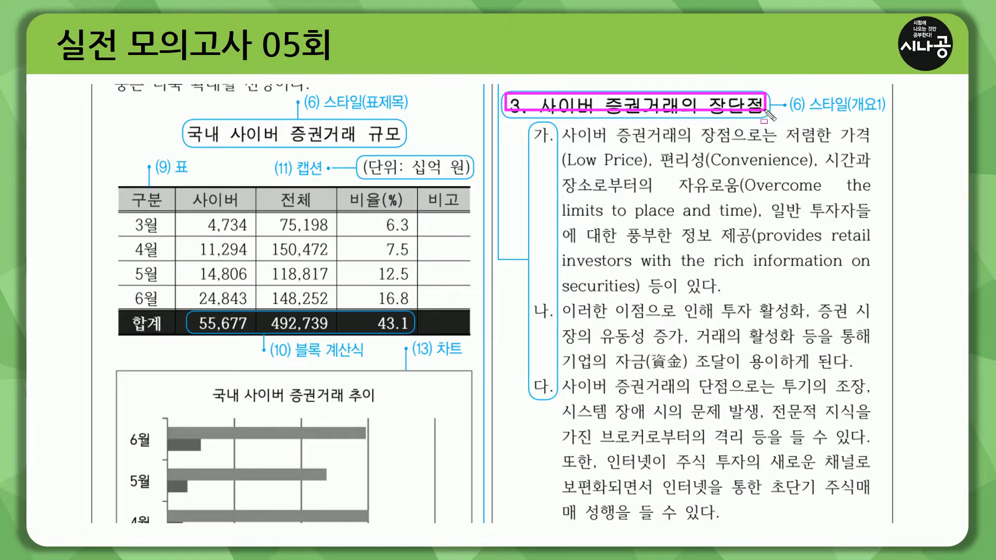
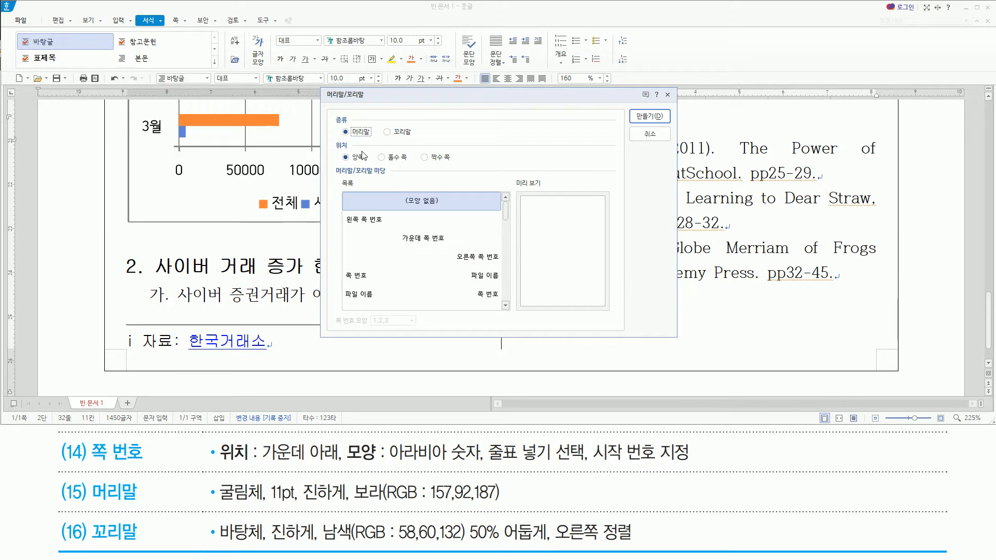
Create a both-pages header reading 금융상품 서비스 and select the whole header line.
key(Return)
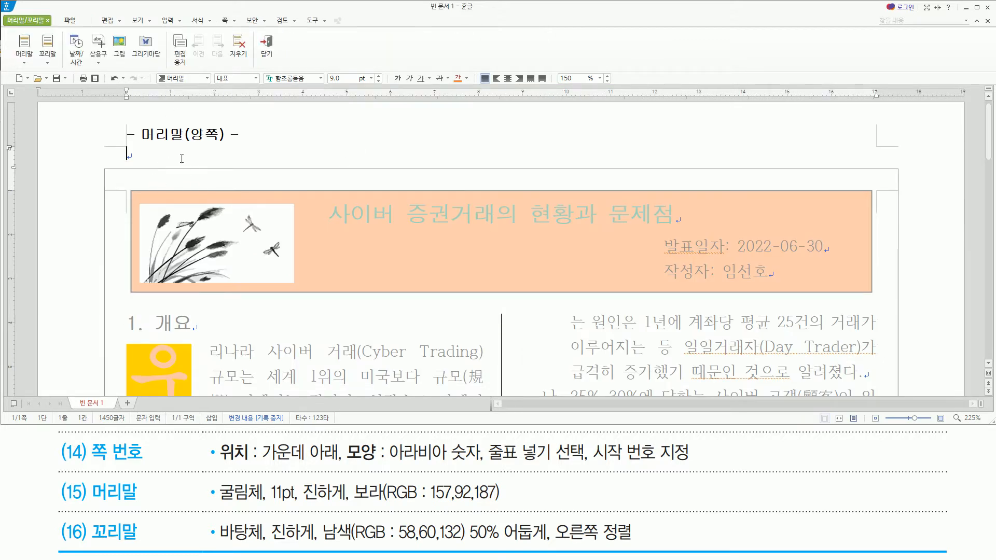
text(금융)
text(상품 설)
text(비스)
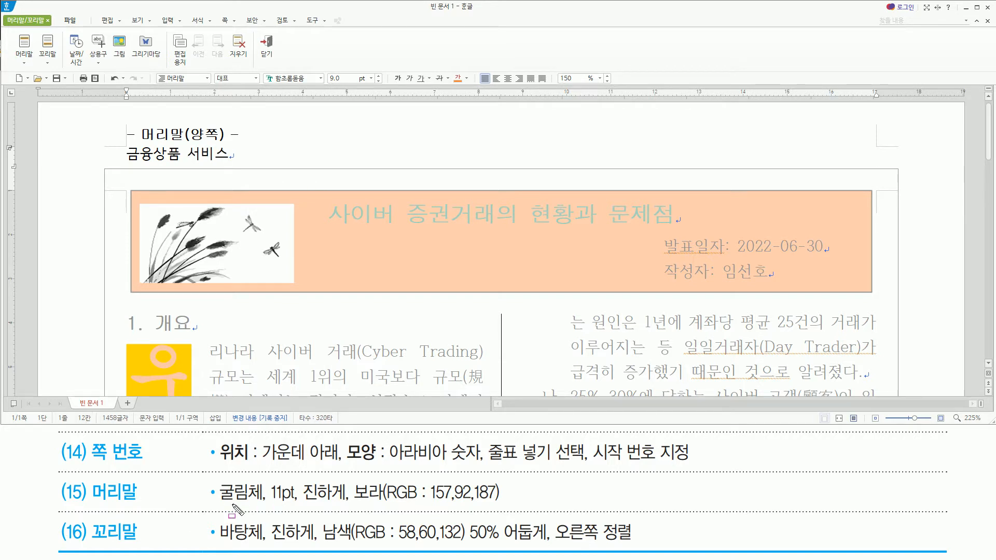
drag(221, 508, 501, 507)
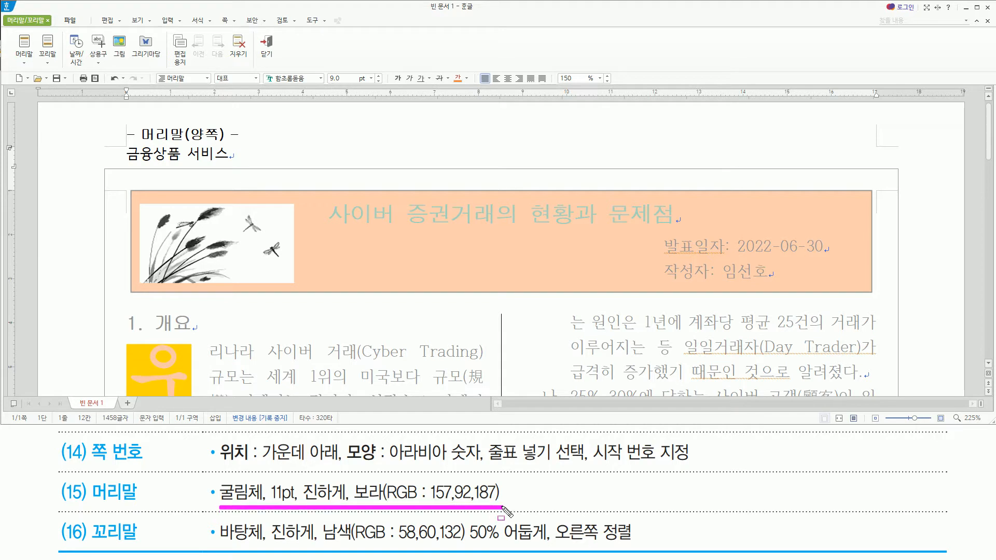
key(Escape)
click(418, 14)
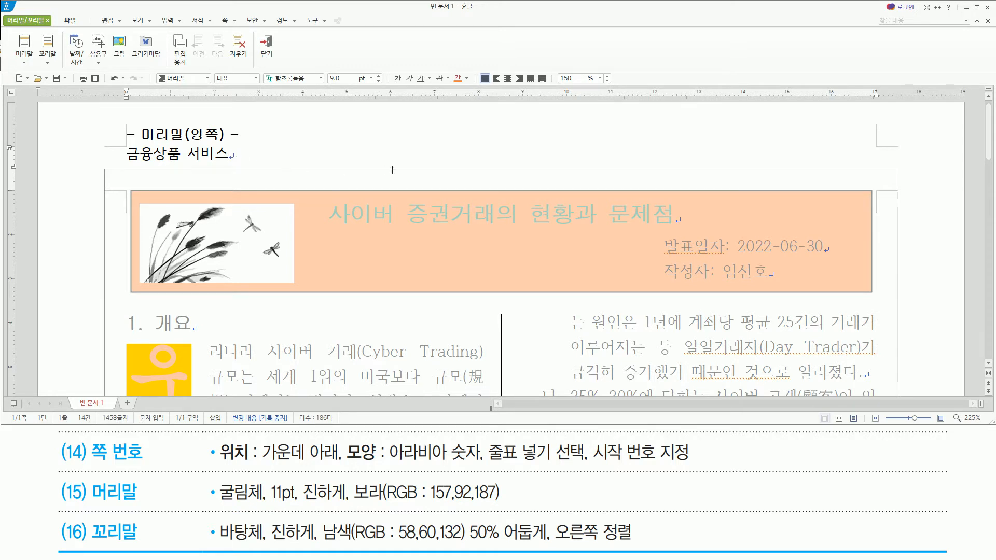
key(shift+Home)
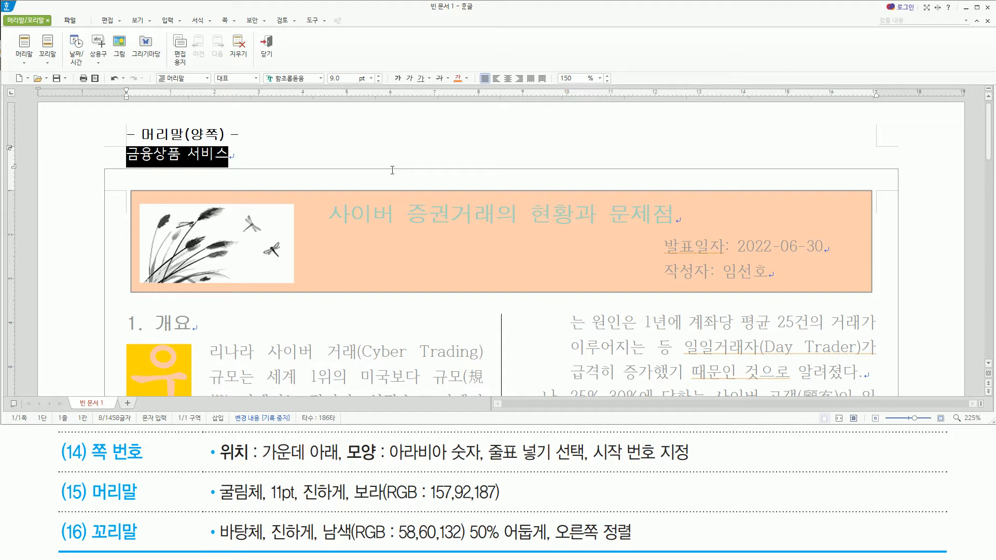
Format the header as bold 굴림체 11 pt in purple (RGB 157,92,187), then close header editing.
key(alt+l)
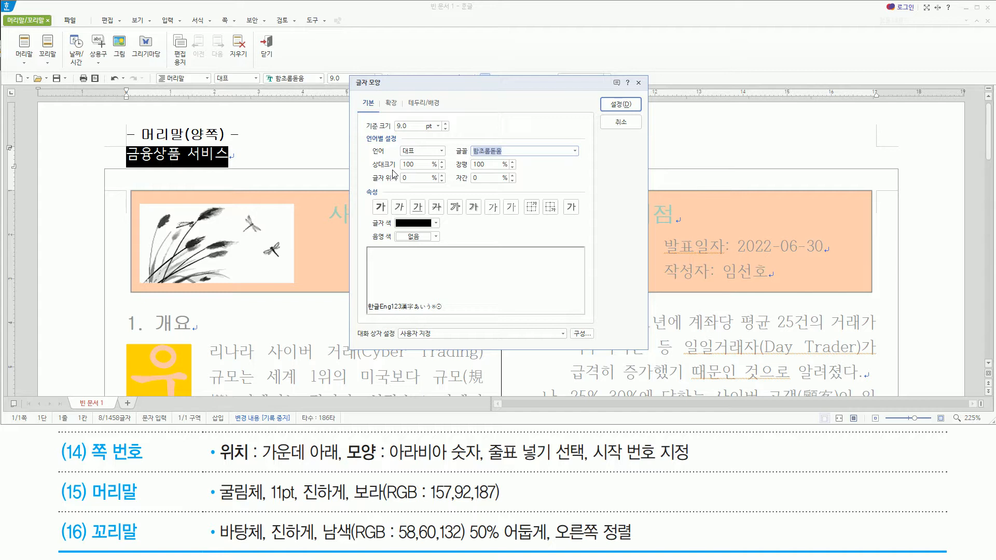
text(굴림ㅊ)
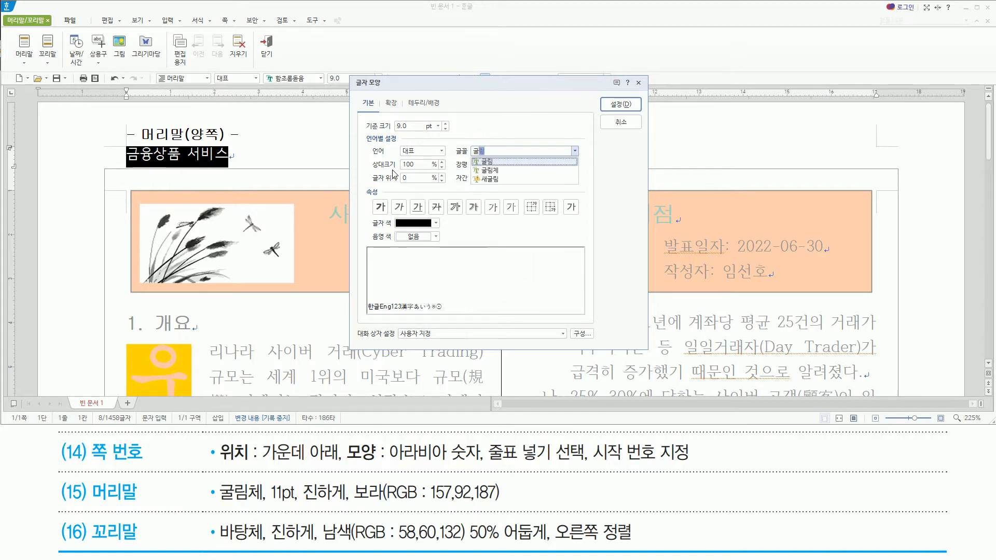
key(Return)
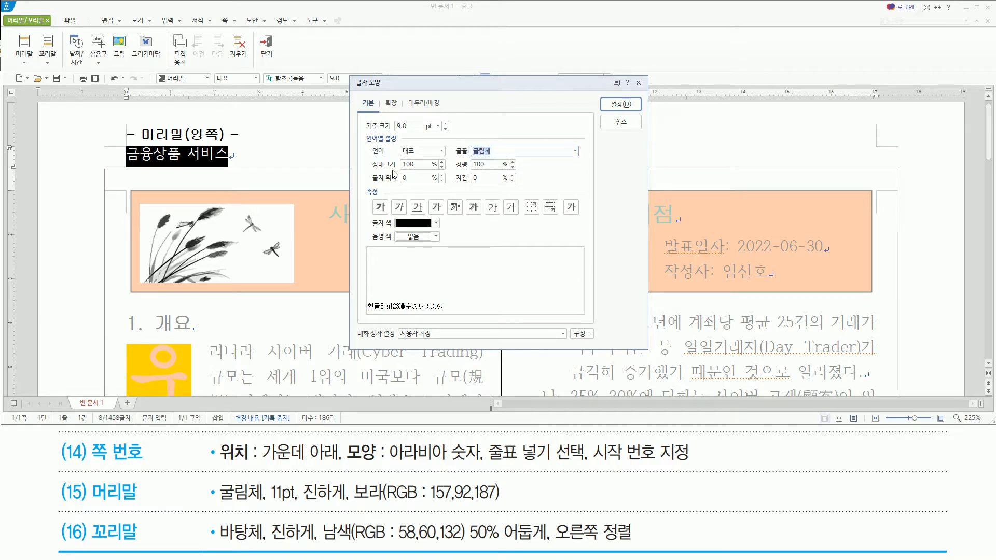
key(alt+z)
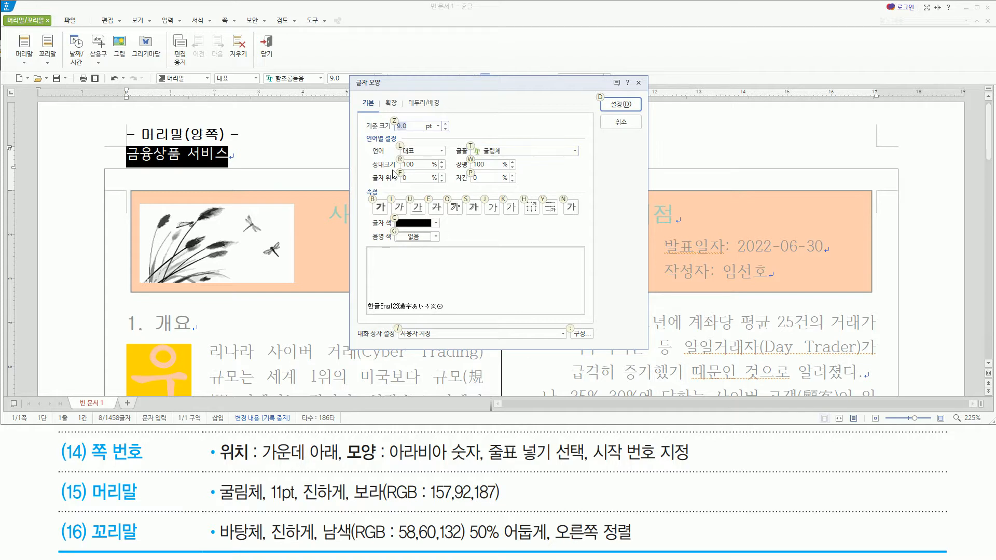
text(11)
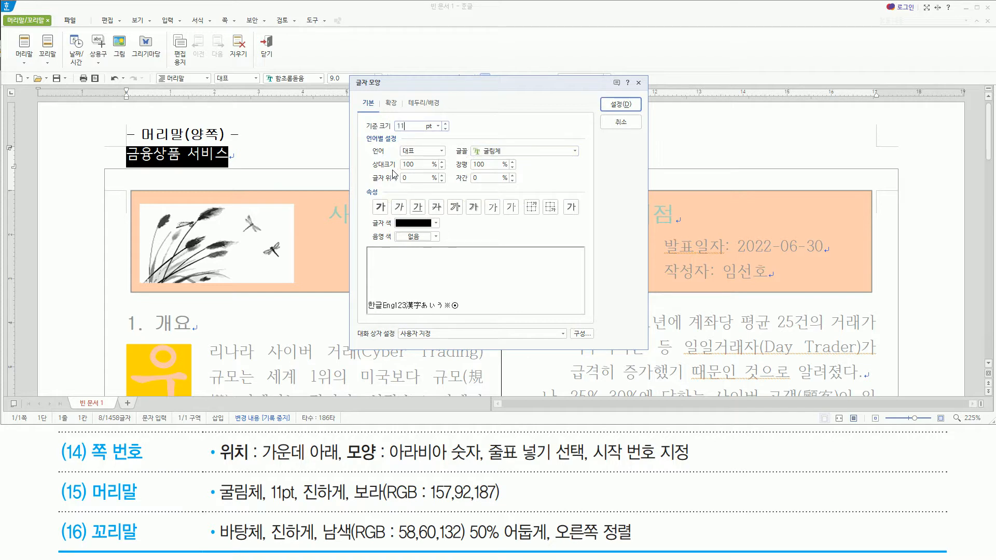
key(alt)
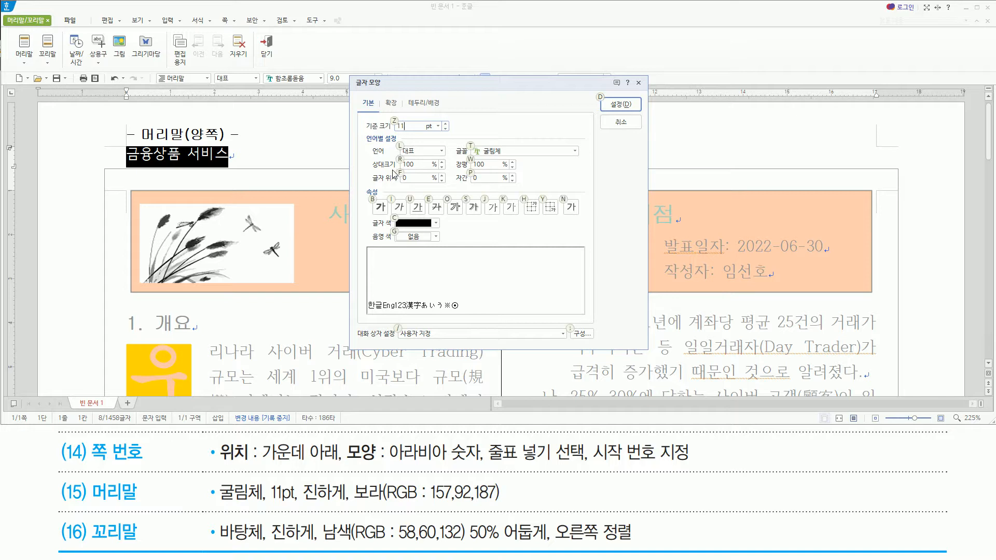
key(alt+b)
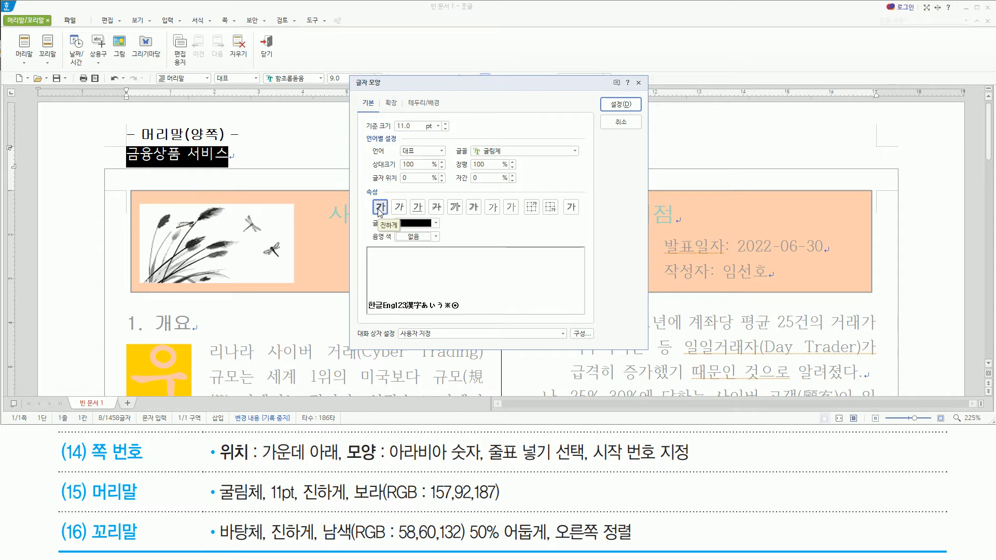
click(424, 225)
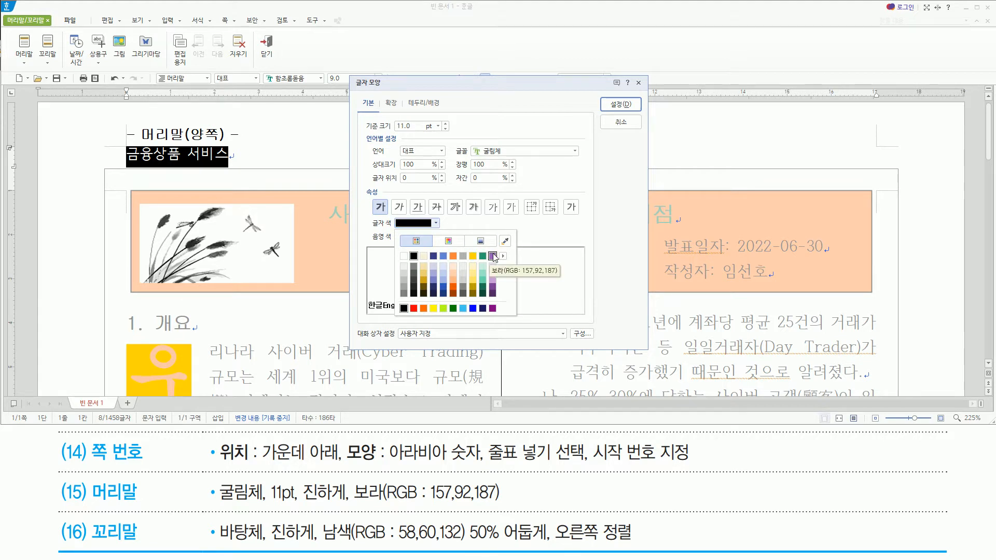
click(492, 256)
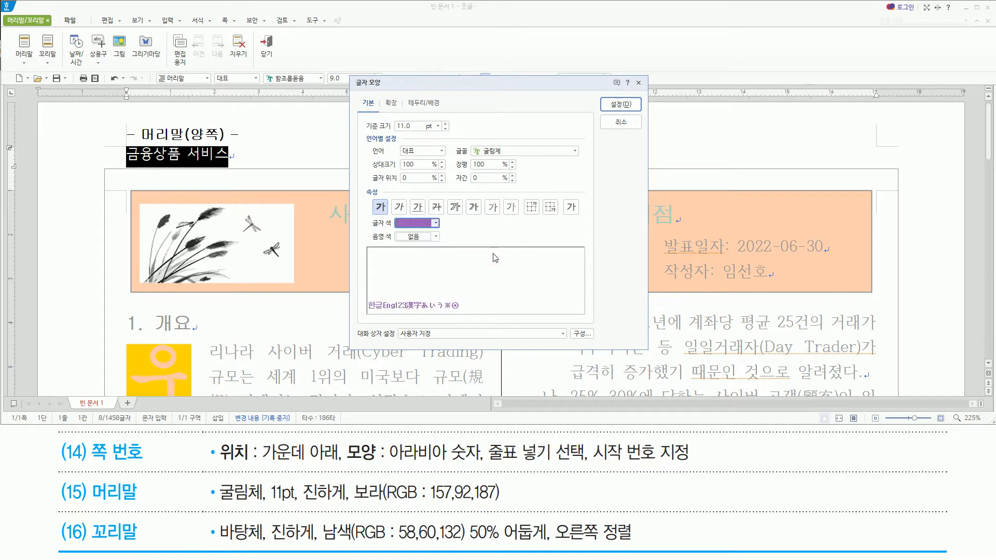
click(614, 105)
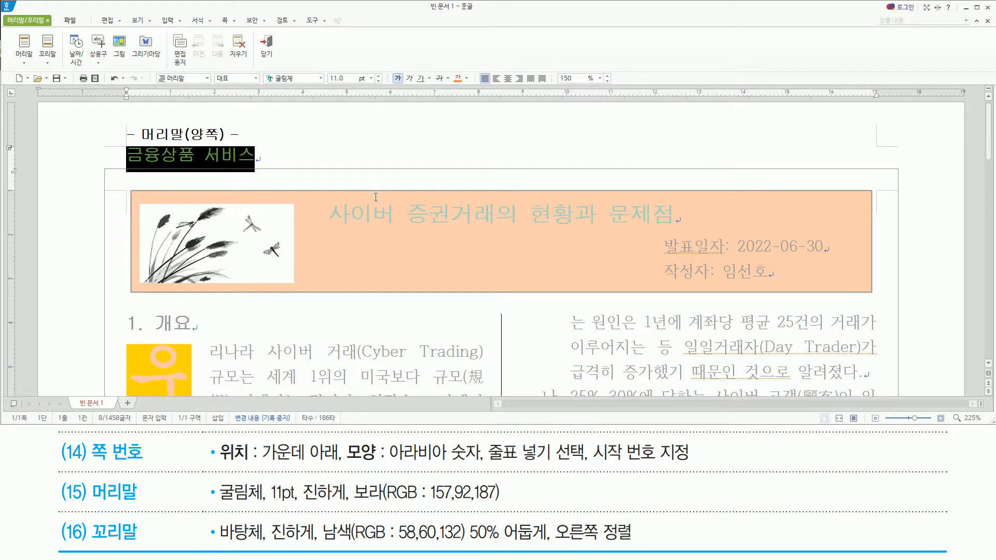
click(304, 153)
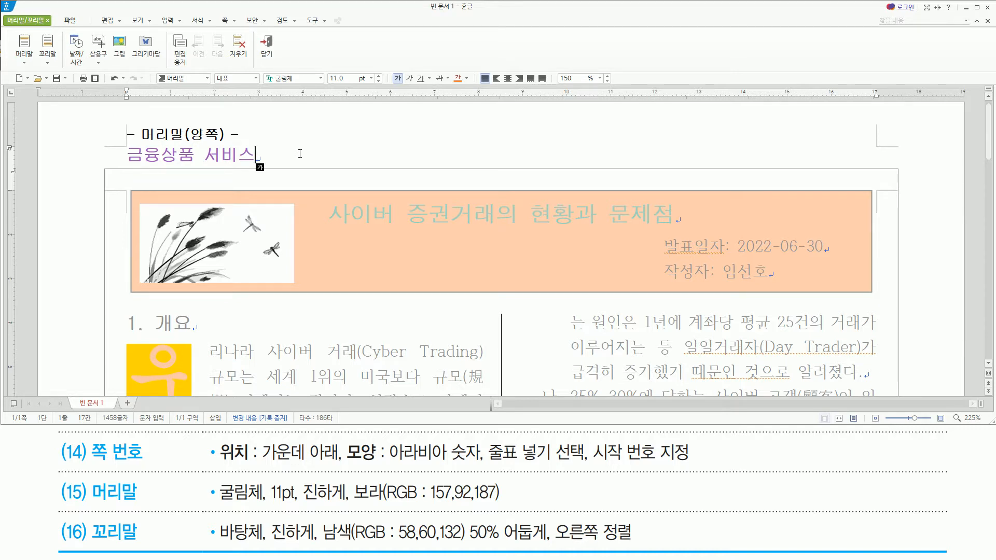
key(shift+Escape)
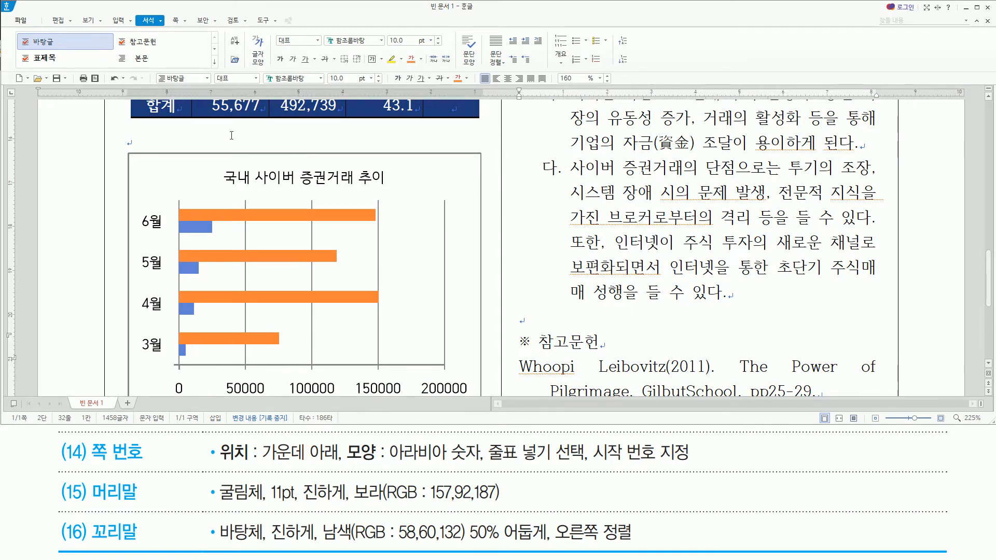
scroll(178, 133, up, 15)
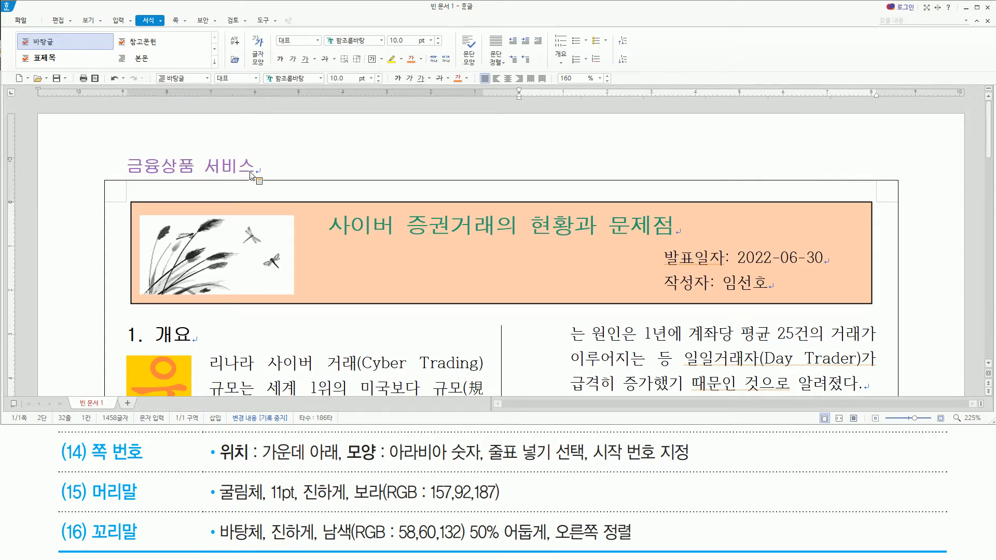
key(Down)
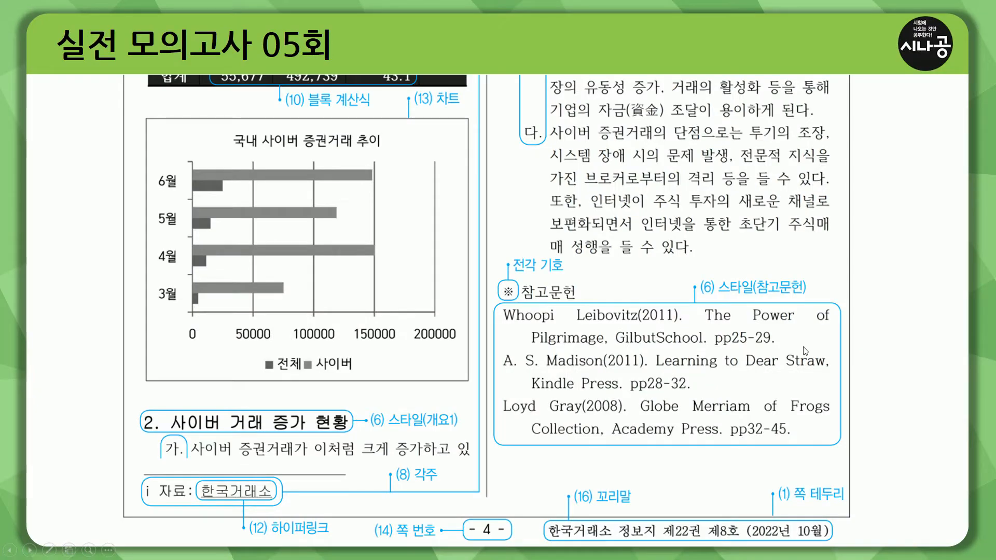
key(ctrl+2)
mouse_move(544, 517)
mouse_down()
mouse_move(557, 547)
mouse_move(838, 544)
mouse_up()
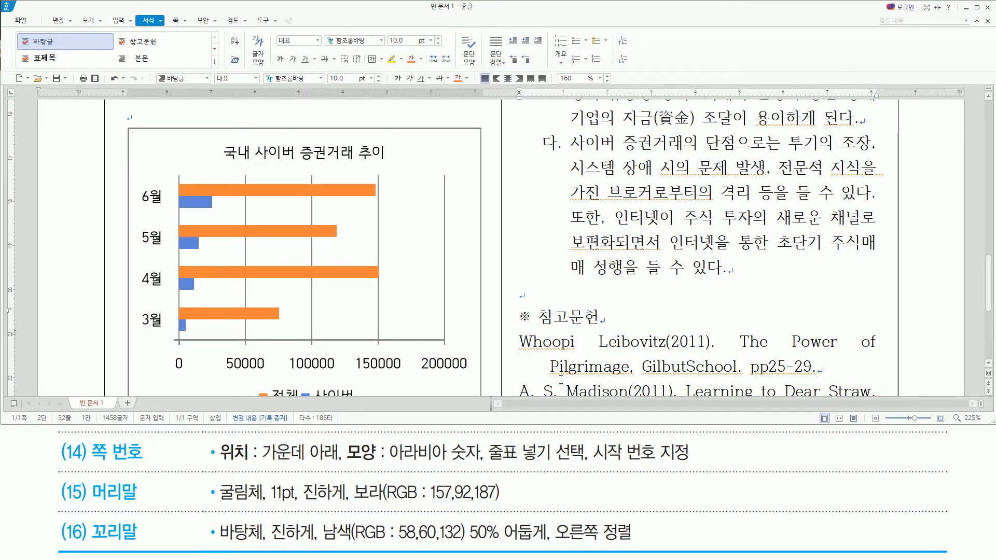
Create a both-pages footer reading 한국거래소 정보지 제22권 제8호 (2022년 10월) and select the line.
key(ctrl+n)
key(h)
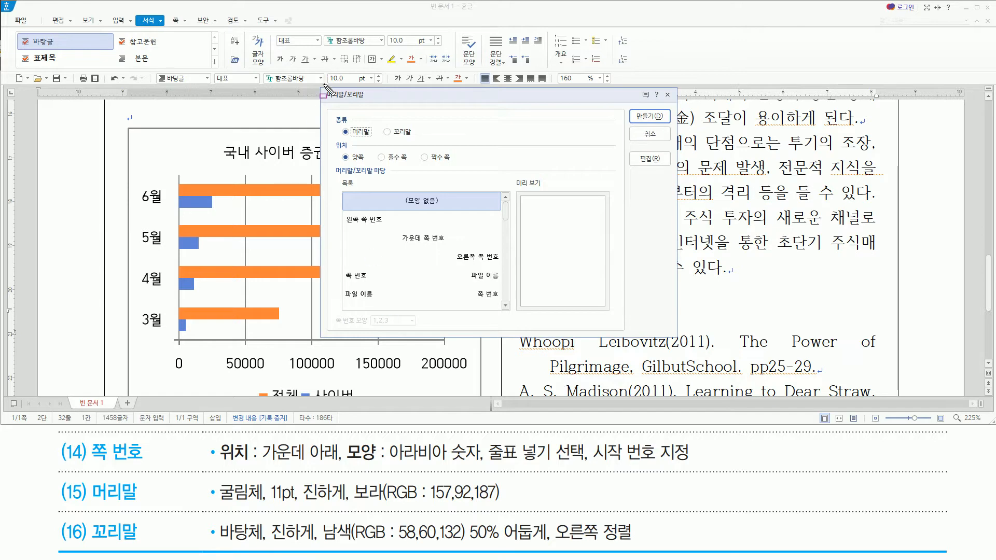
drag(325, 88, 679, 343)
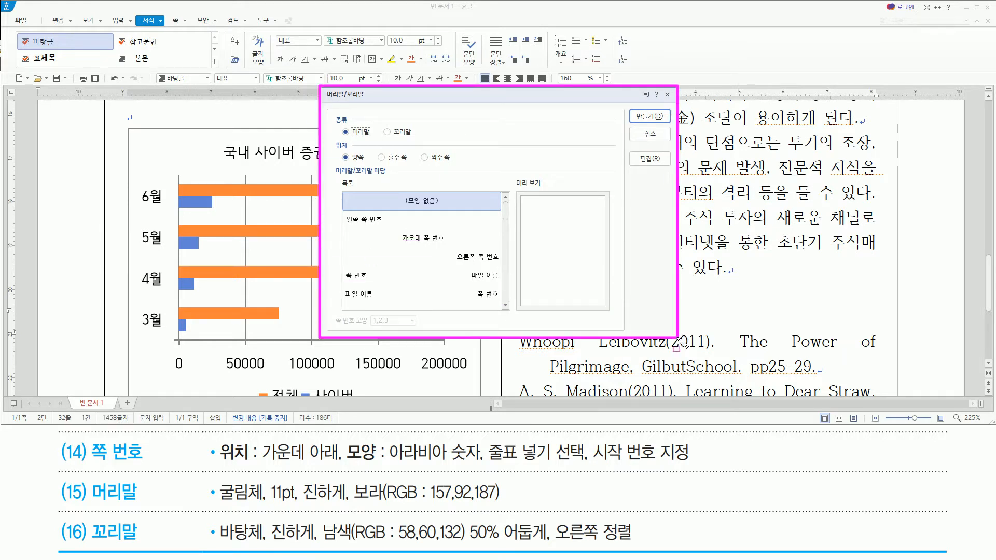
drag(383, 124, 420, 138)
key(Escape)
click(400, 133)
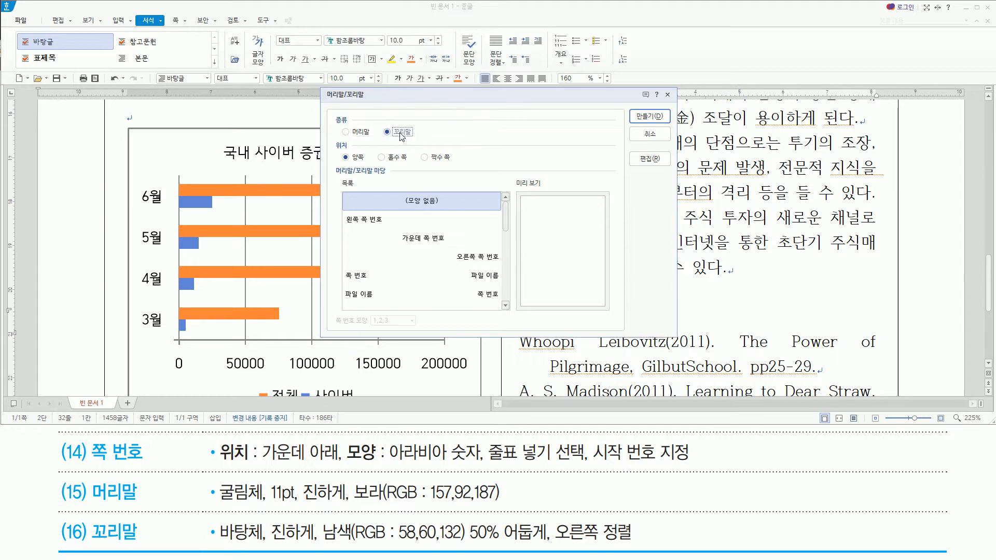
key(Return)
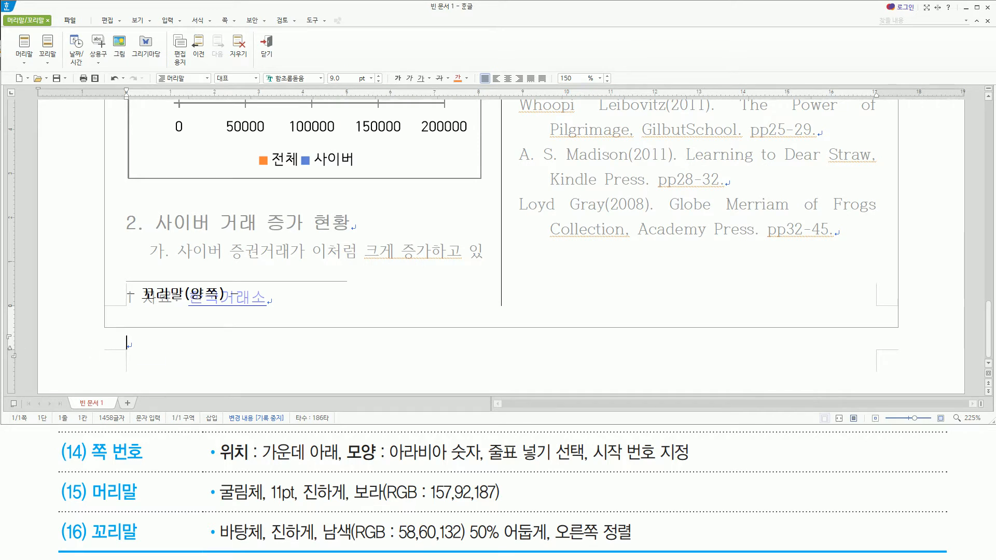
text(한국)
text(거래소 정보)
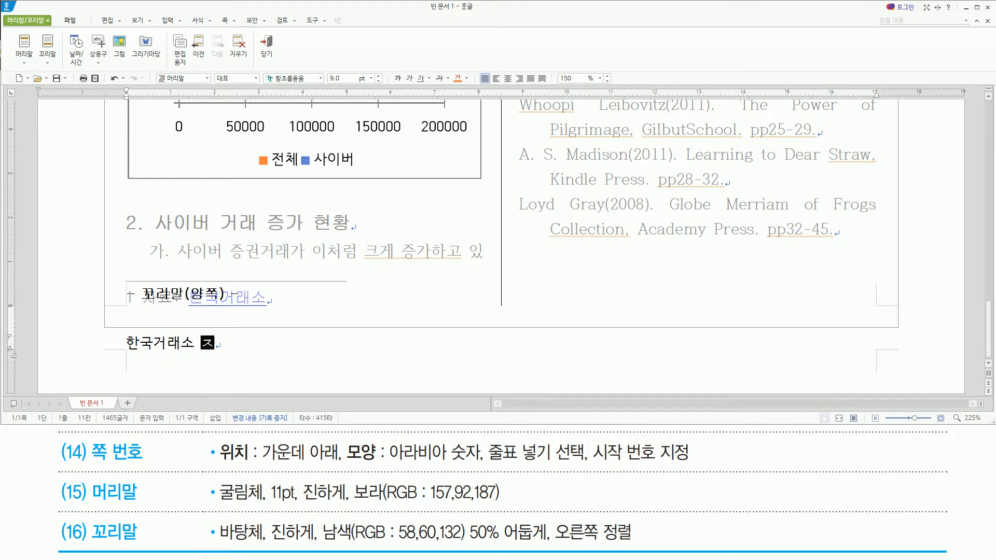
text(지 제)
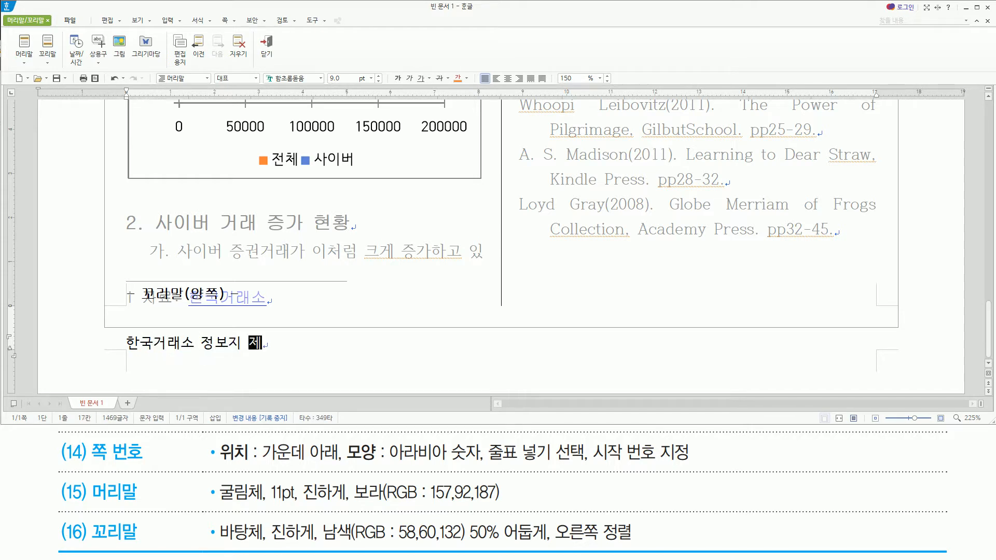
text(22권  제8)
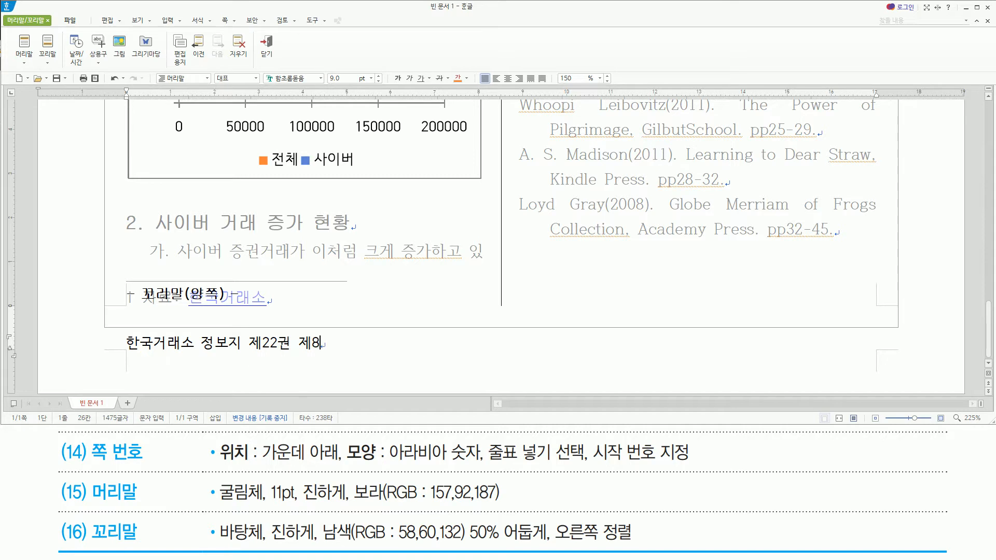
text(호 (2022녀년 10)
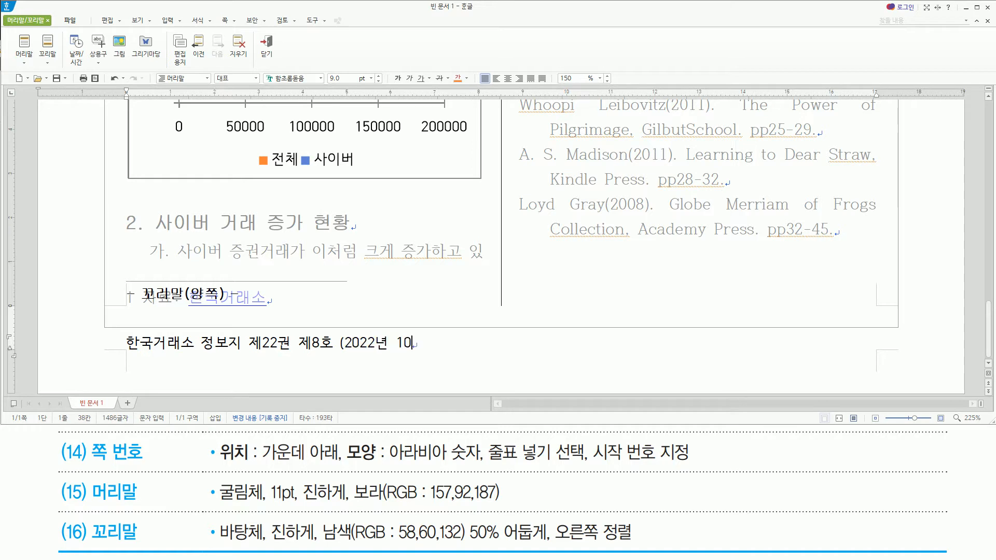
text(월))
key(shift+Home)
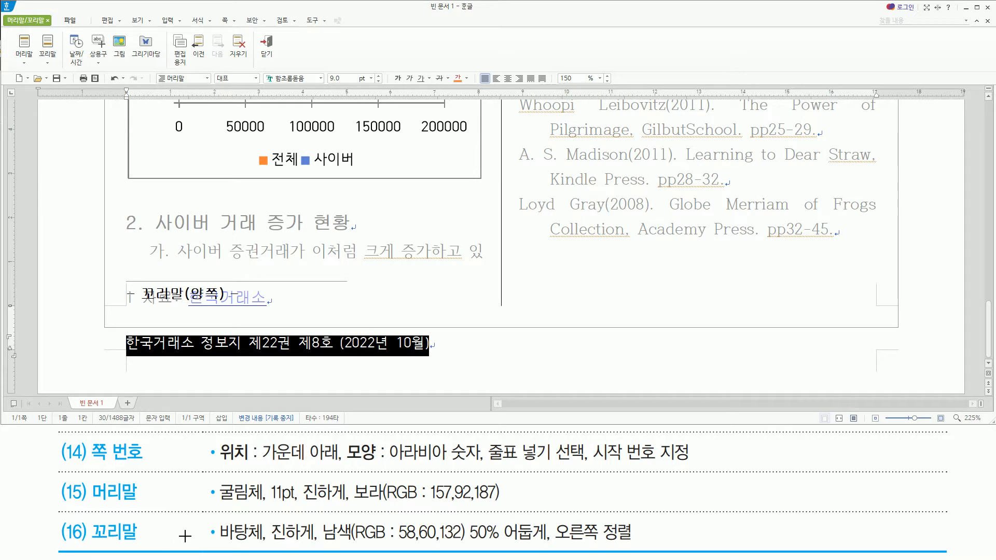
Make the footer text bold 바탕체 in dark navy (RGB 58,60,132, 50% darker).
drag(220, 545, 633, 544)
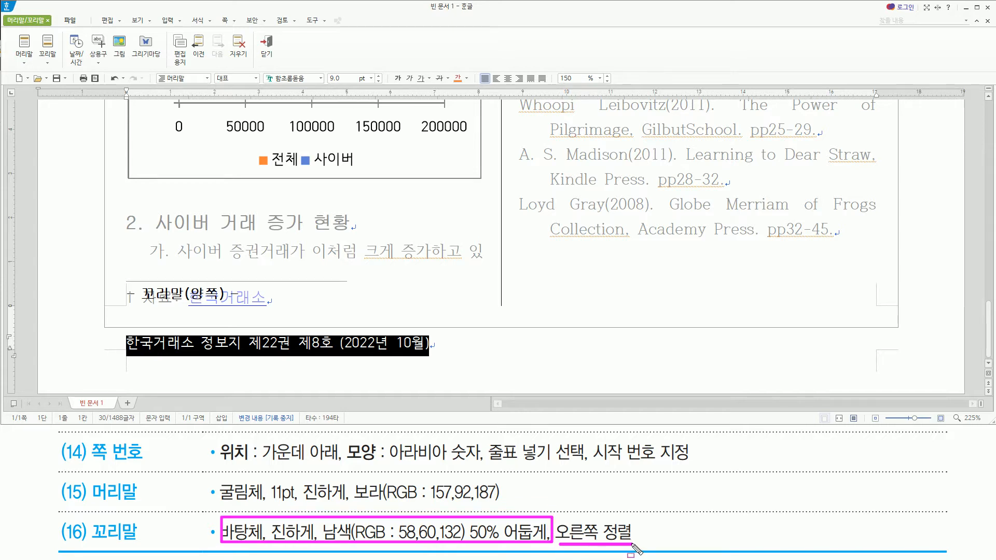
key(Escape)
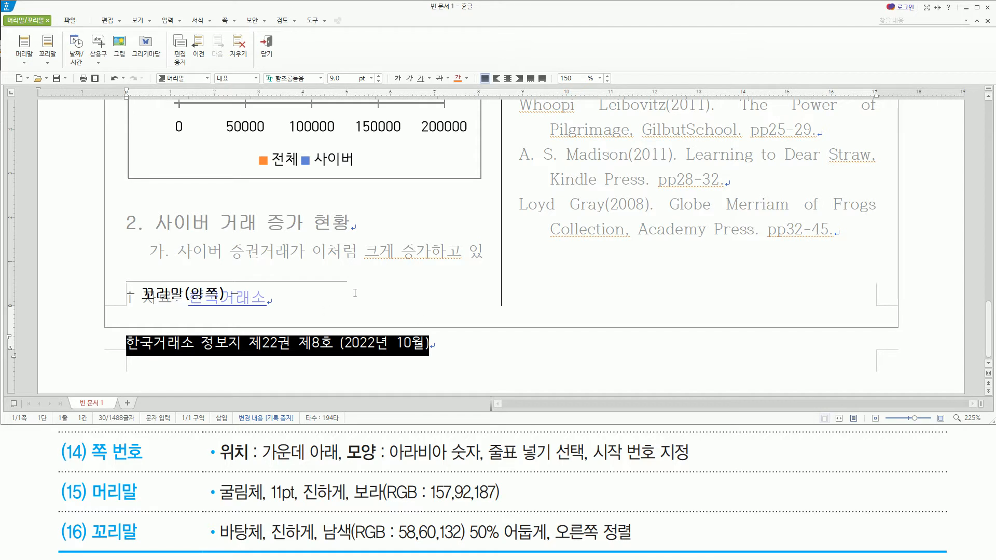
key(alt+l)
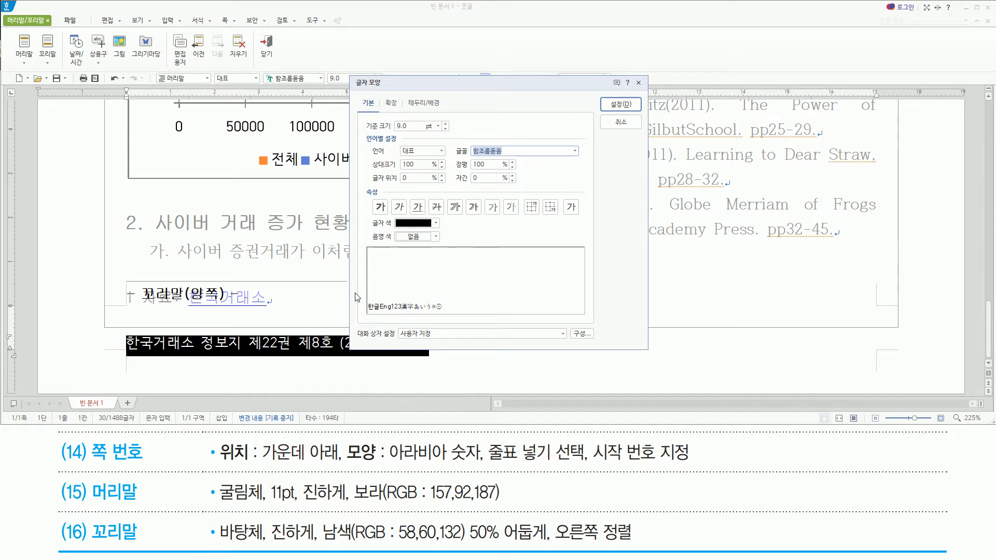
text(바탕ㅊ)
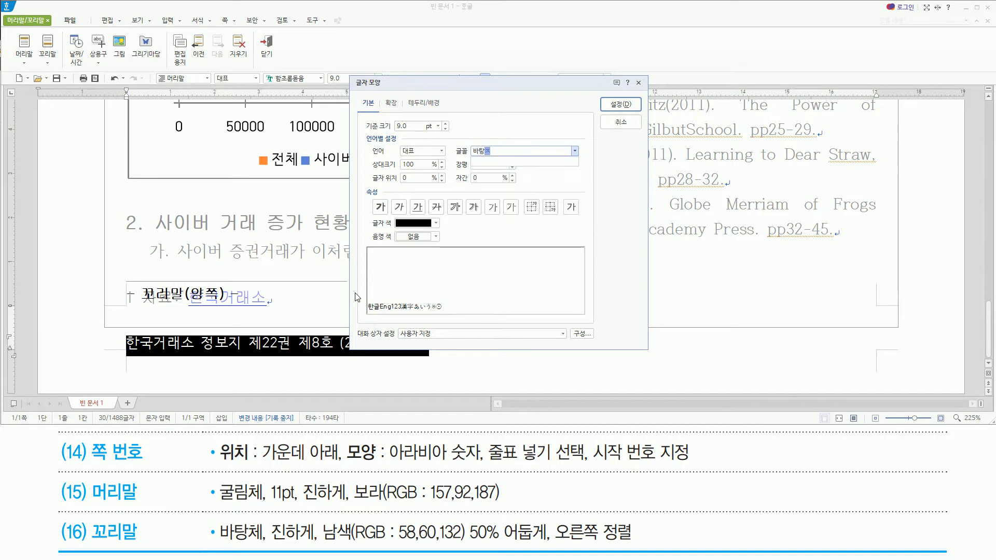
text(ㅔ)
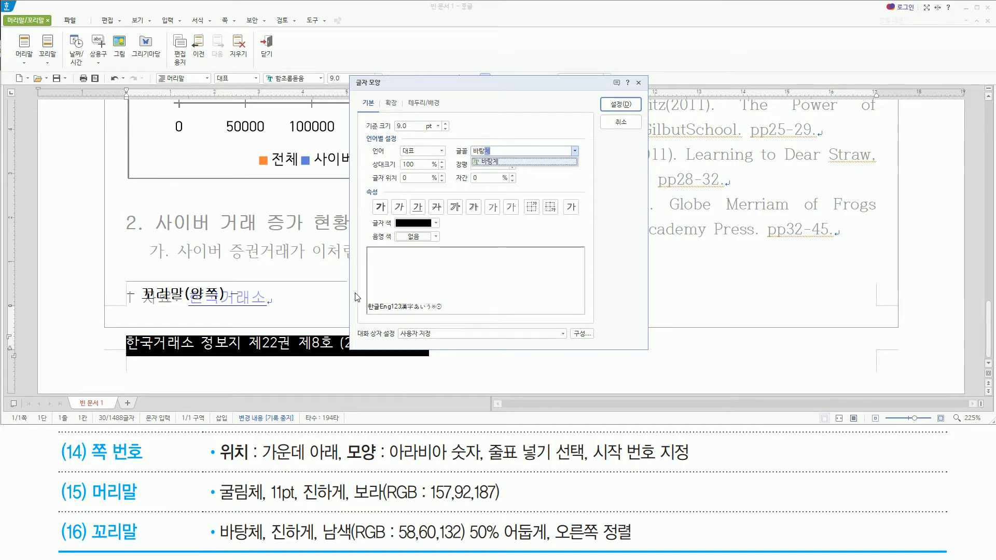
key(Return)
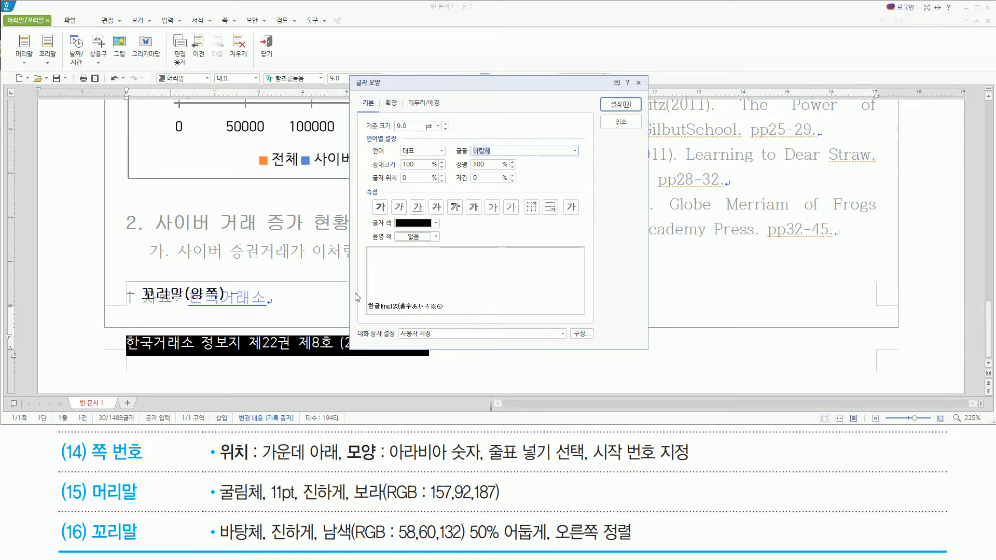
key(alt)
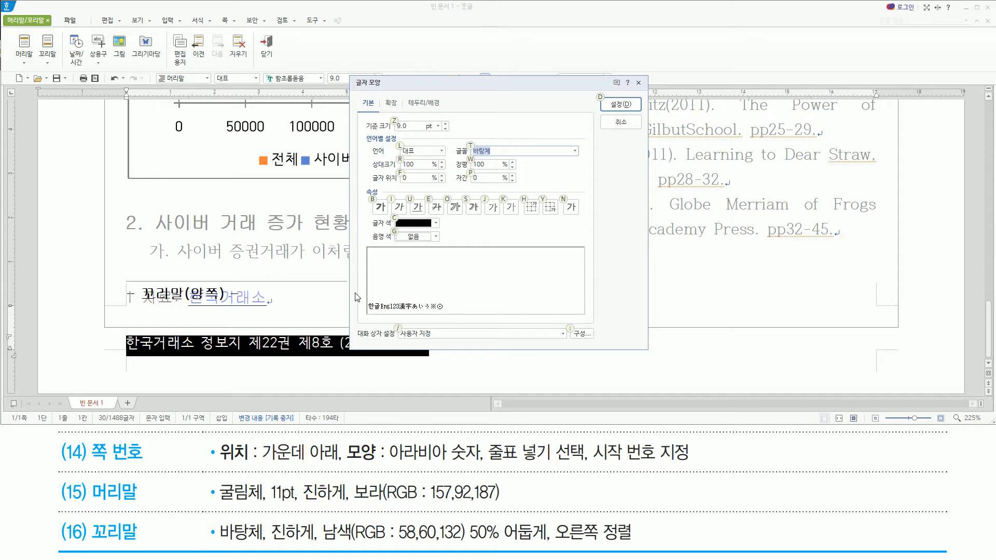
key(b)
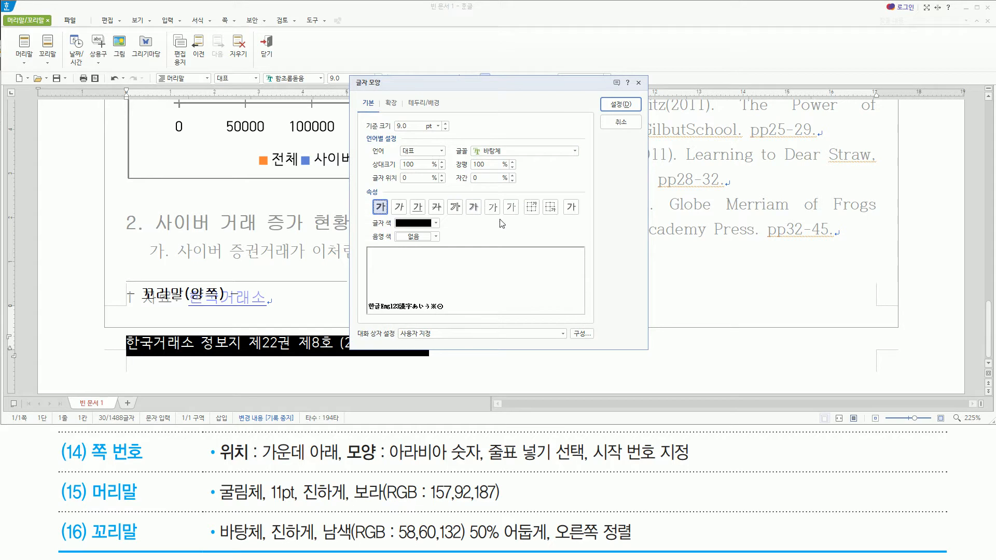
click(437, 223)
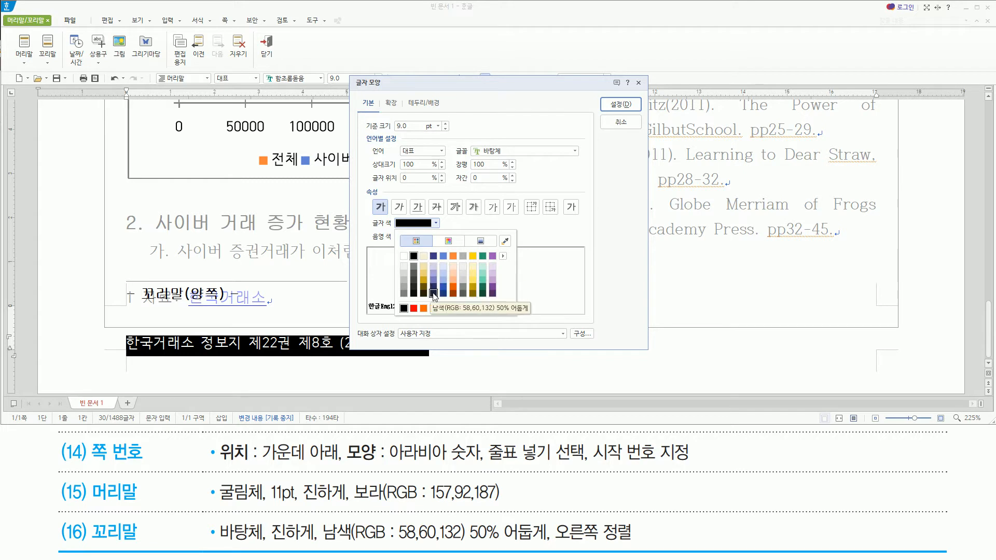
click(434, 293)
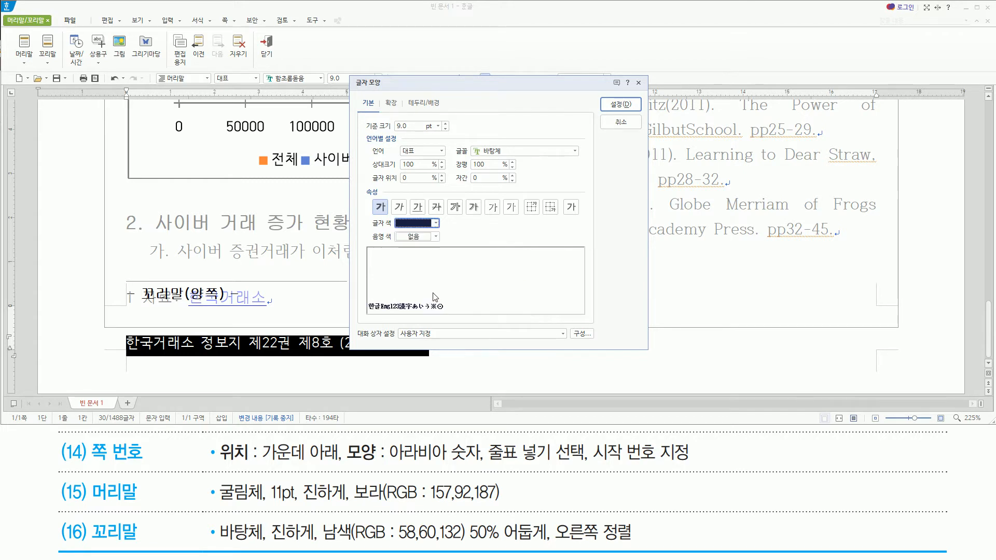
click(609, 109)
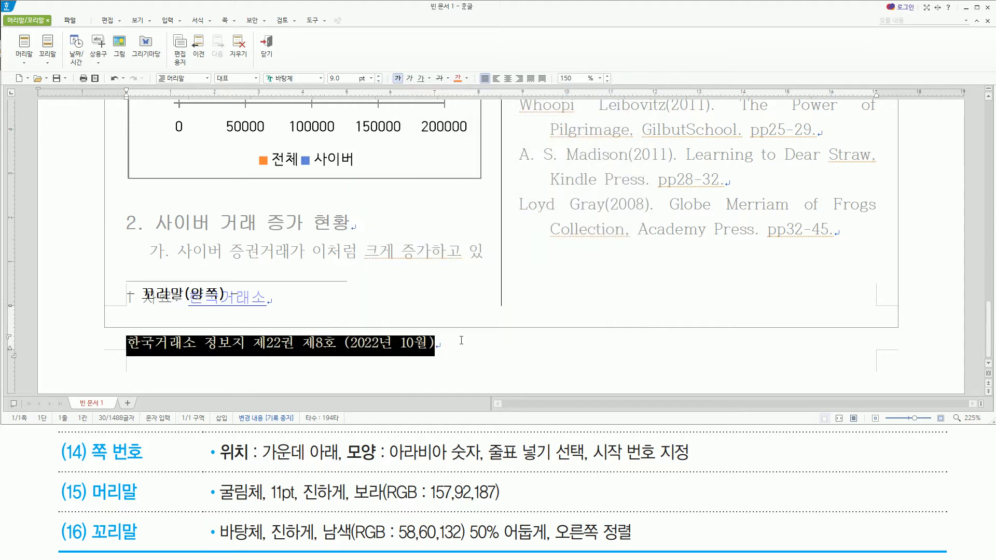
Right-align the footer line and return to the document body.
click(438, 344)
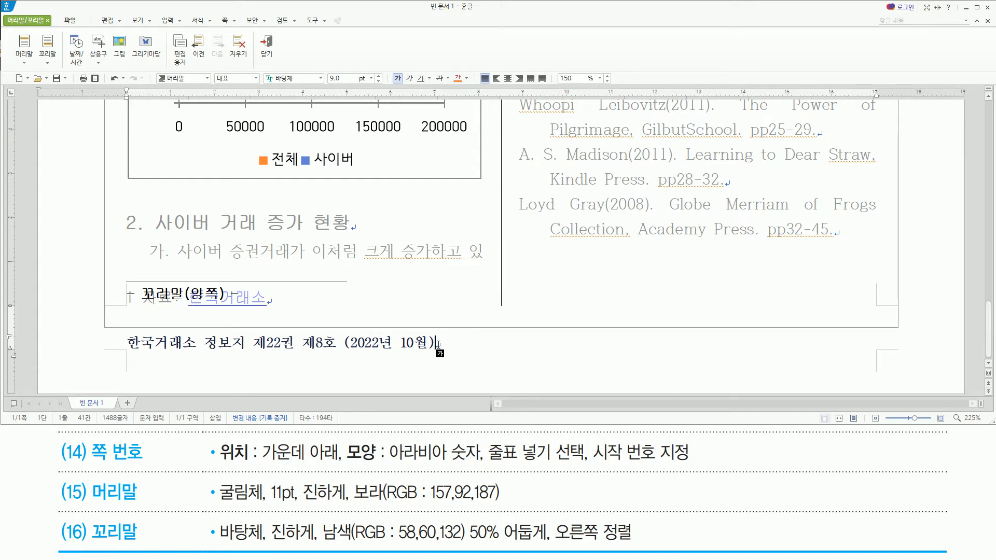
key(ctrl+shift+r)
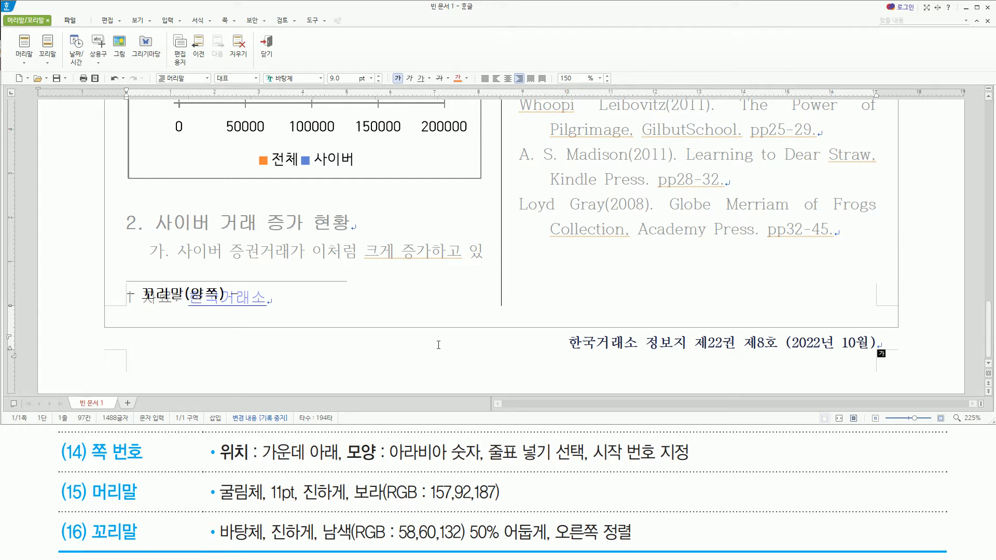
key(shift+Escape)
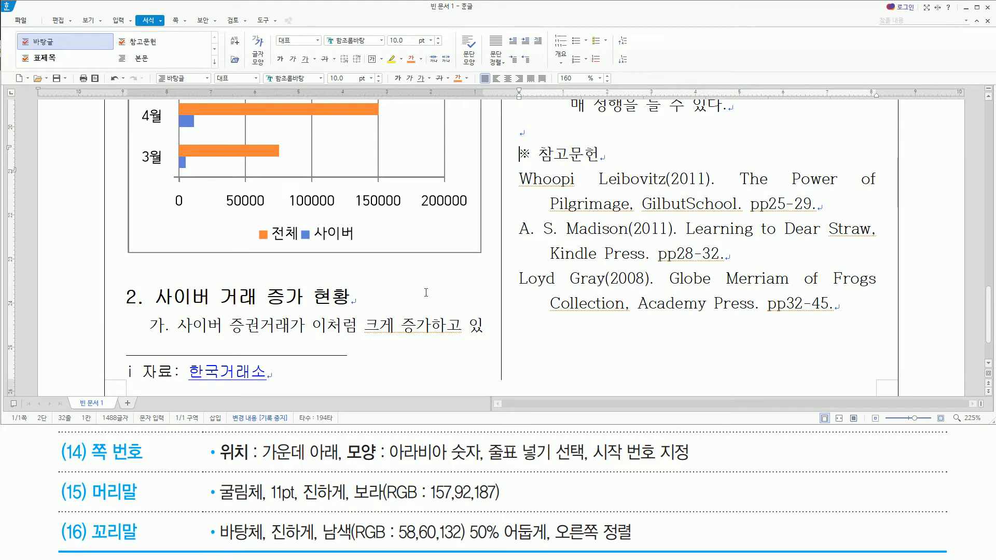
Scroll the sample answer down to its page number 4 and clear the annotation mark.
scroll(425, 293, down, 3)
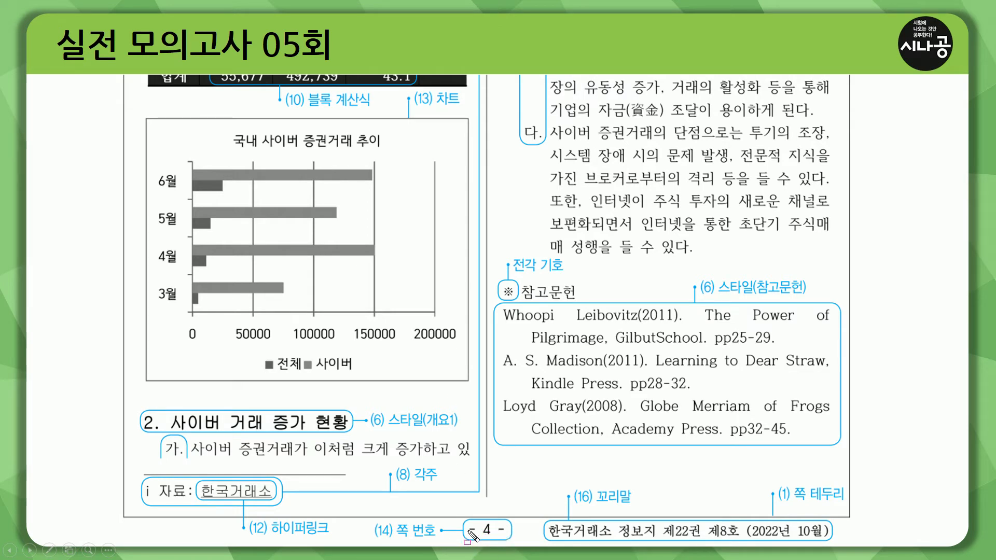
drag(482, 538, 496, 537)
key(e)
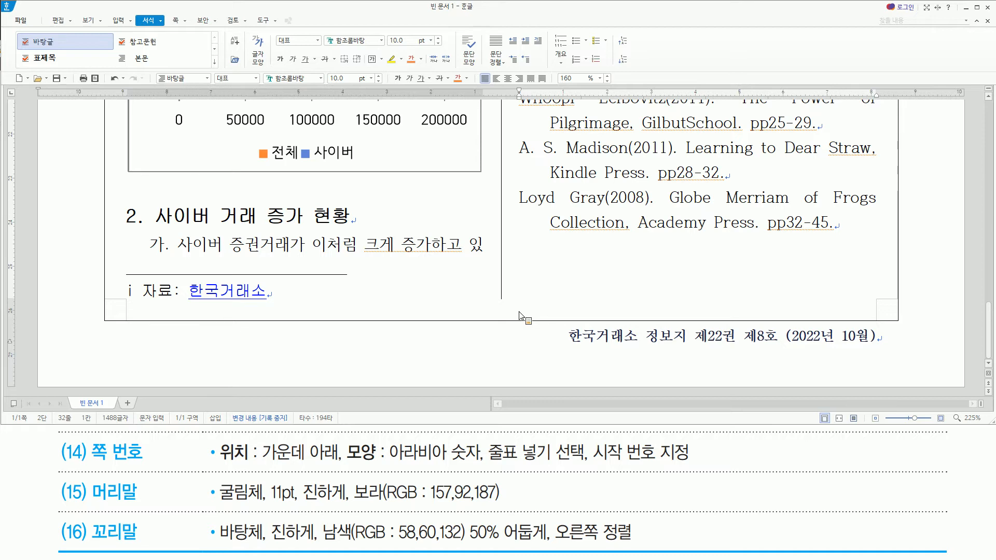
In page numbering, mark the required bottom-centre, 1,2,3, dash and start-number options.
key(ctrl+n)
key(p)
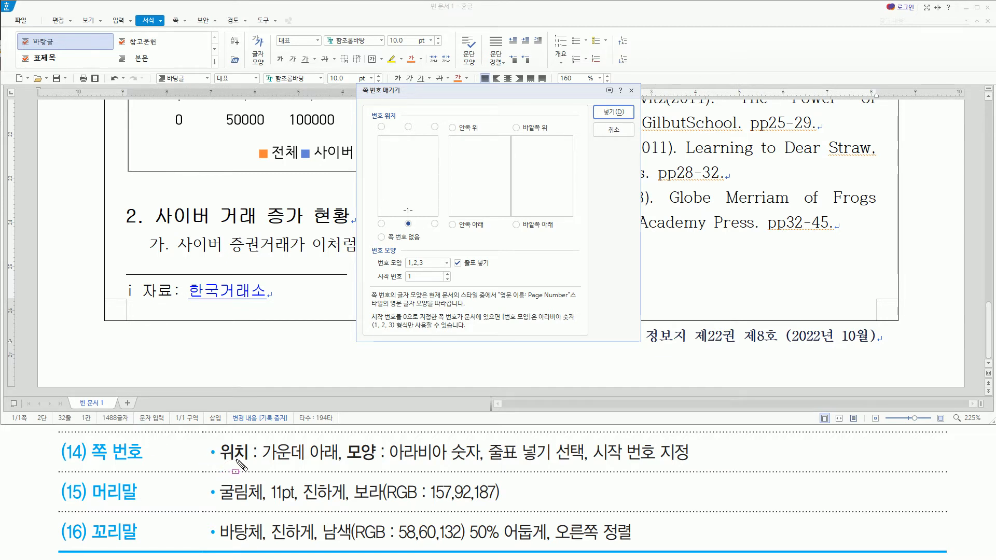
drag(263, 466, 336, 466)
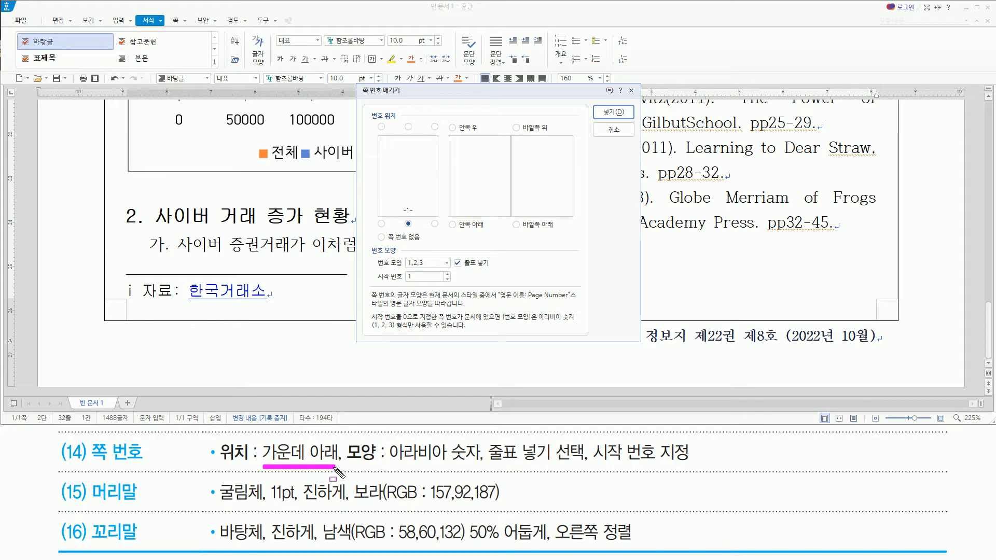
drag(400, 216, 418, 230)
drag(391, 465, 479, 465)
drag(404, 256, 434, 270)
drag(490, 463, 583, 465)
drag(452, 255, 492, 270)
drag(595, 464, 692, 463)
drag(405, 280, 413, 280)
key(Escape)
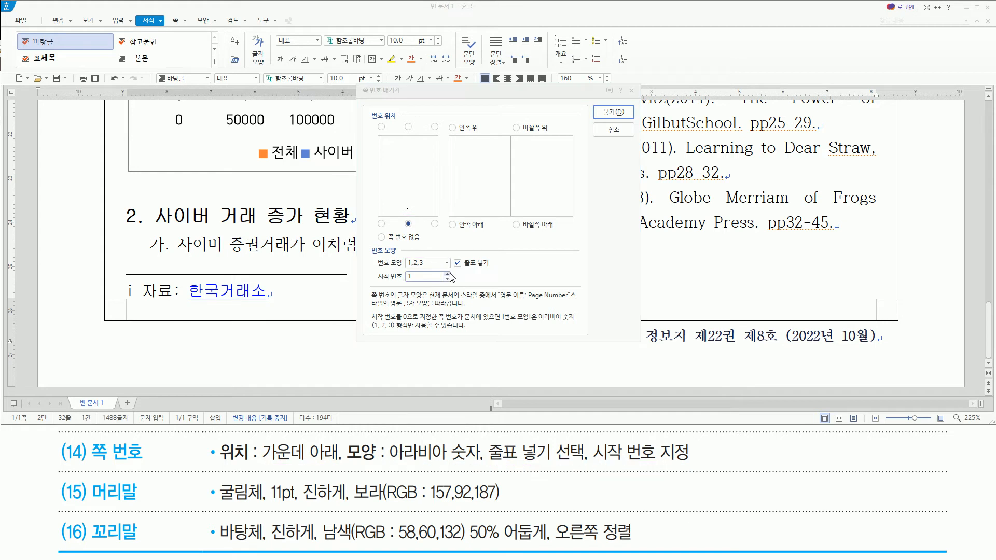
Set the start number to 4, insert the '- 4 -' page number, and maximize the window.
double_click(447, 275)
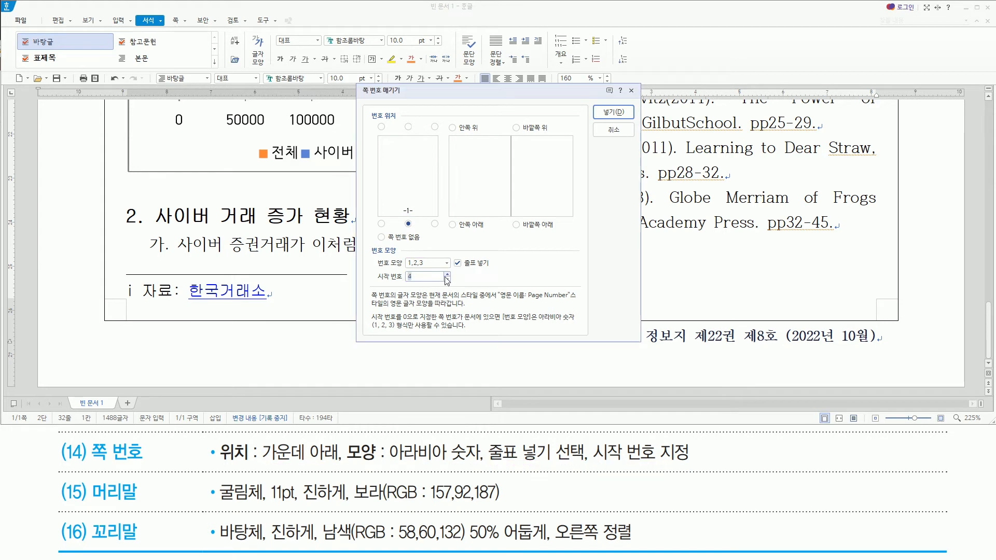
click(414, 275)
click(611, 112)
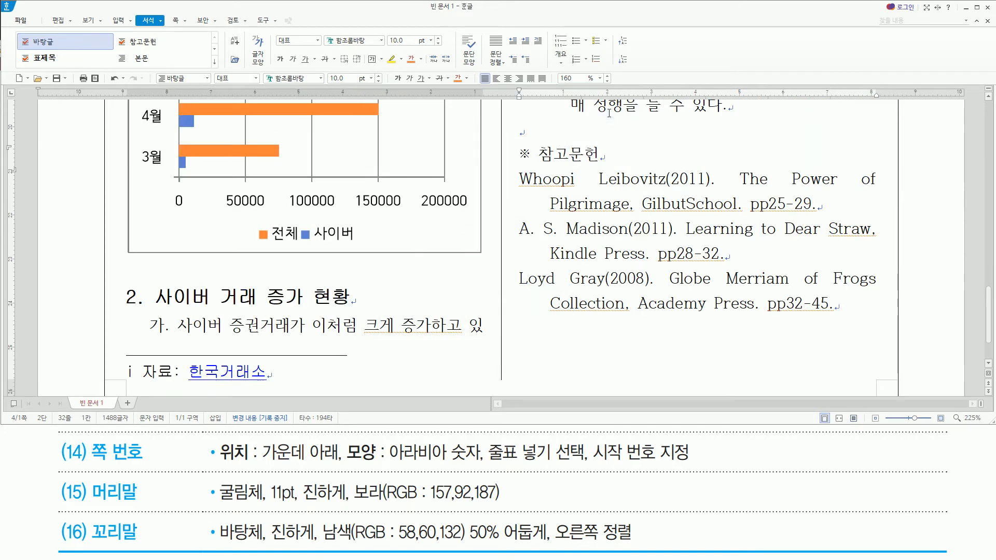
scroll(561, 209, down, 3)
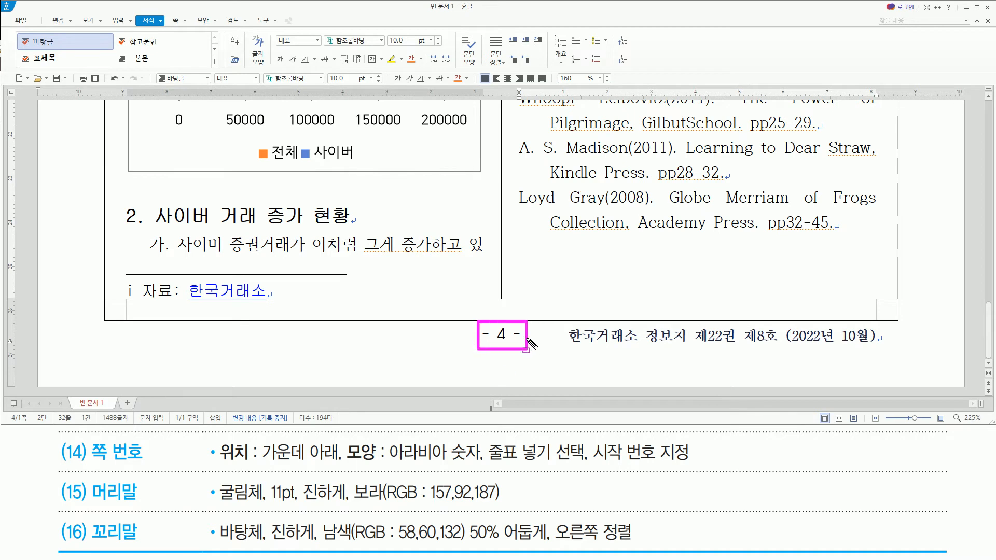
click(482, 224)
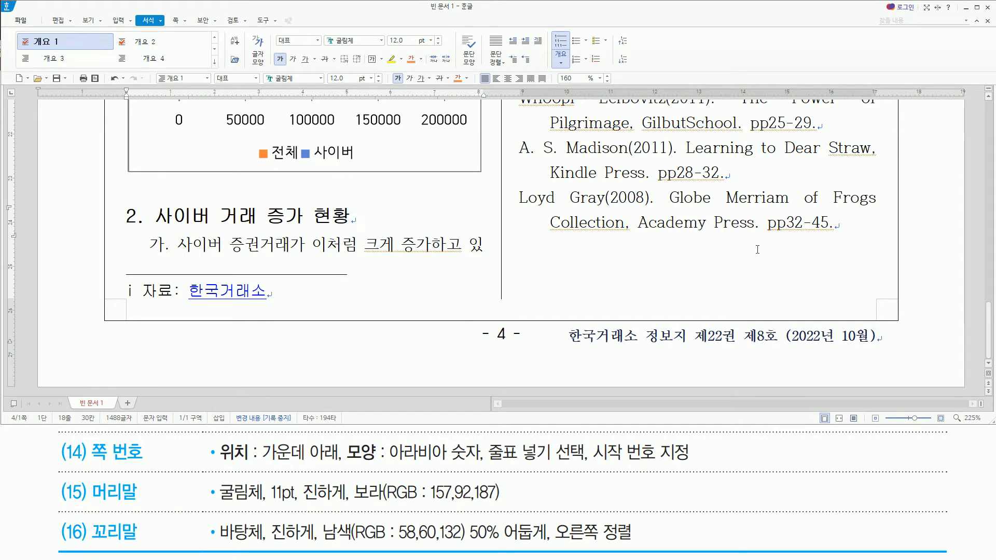
click(977, 7)
scroll(661, 316, down, 8)
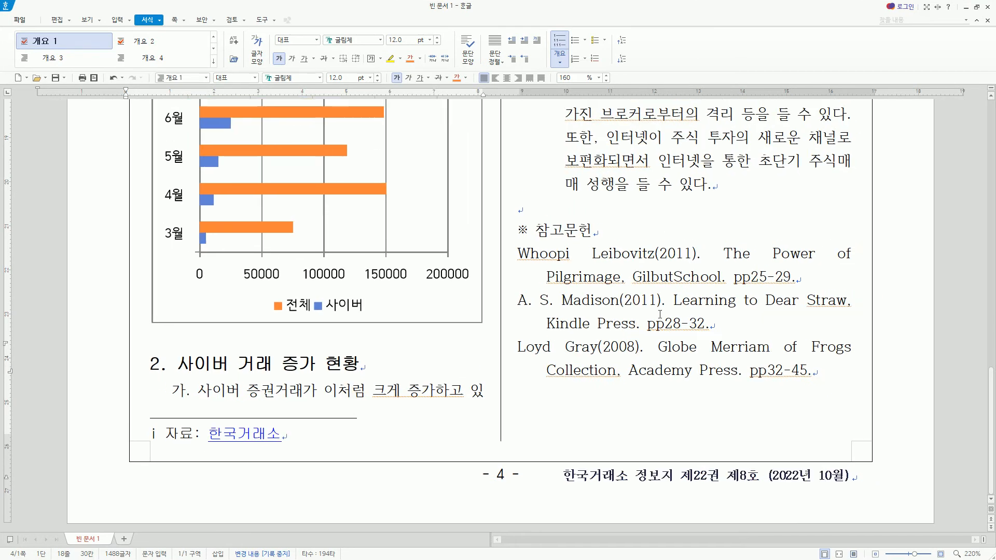
scroll(660, 313, down, 6)
scroll(659, 315, up, 10)
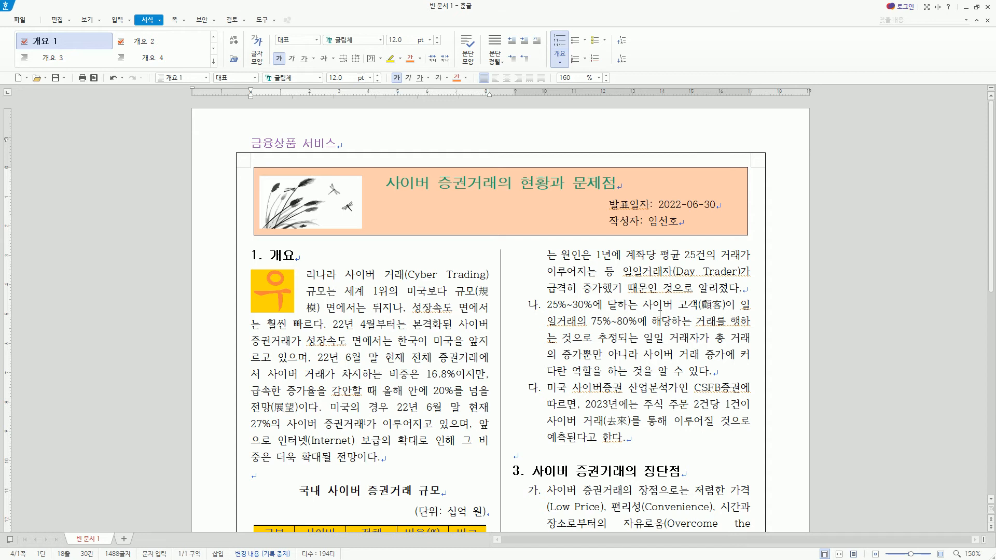
scroll(532, 260, down, 6)
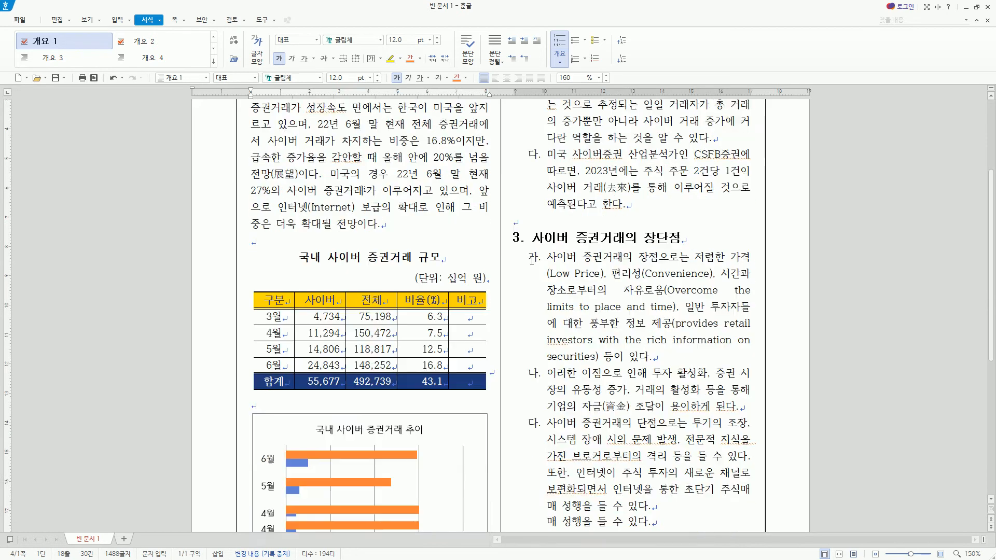
scroll(531, 261, up, 6)
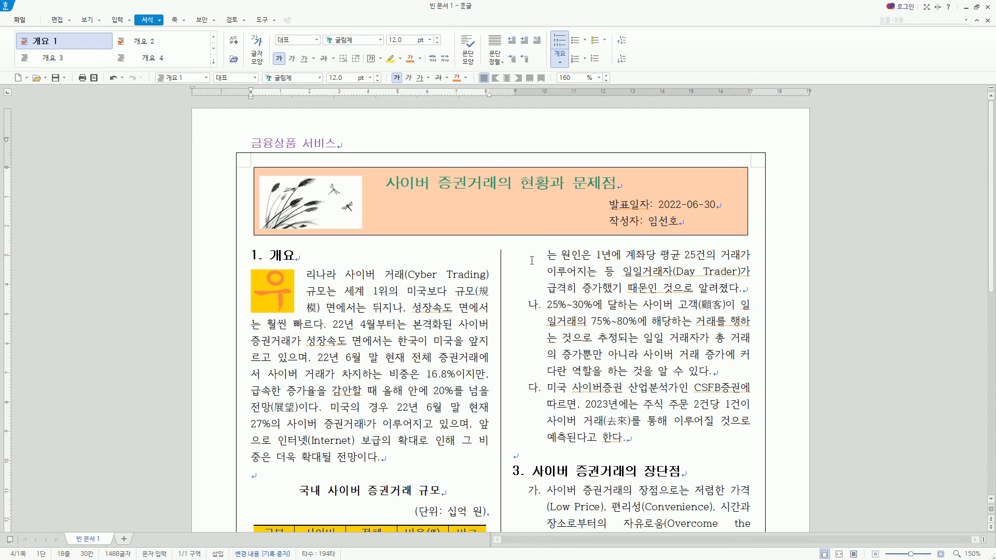
mouse_move(474, 262)
mouse_down()
mouse_move(490, 311)
mouse_move(493, 449)
mouse_up()
drag(738, 241, 753, 433)
drag(738, 477, 753, 526)
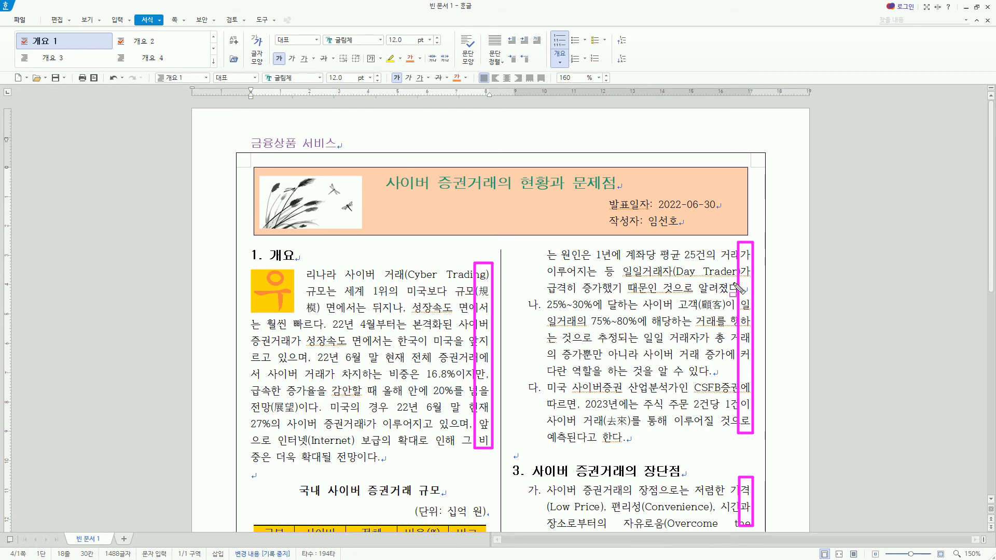
key(Escape)
click(595, 404)
scroll(565, 407, down, 3)
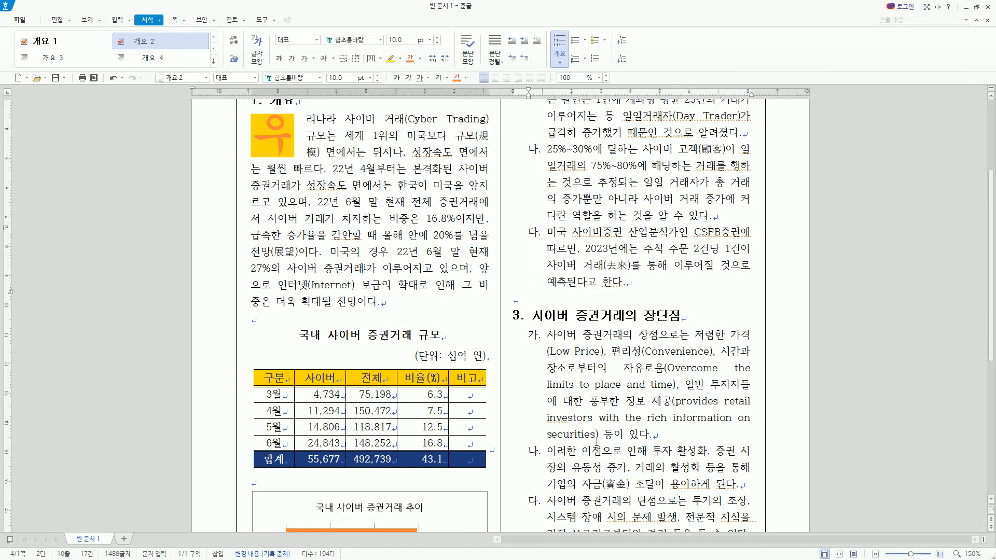
scroll(423, 284, down, 3)
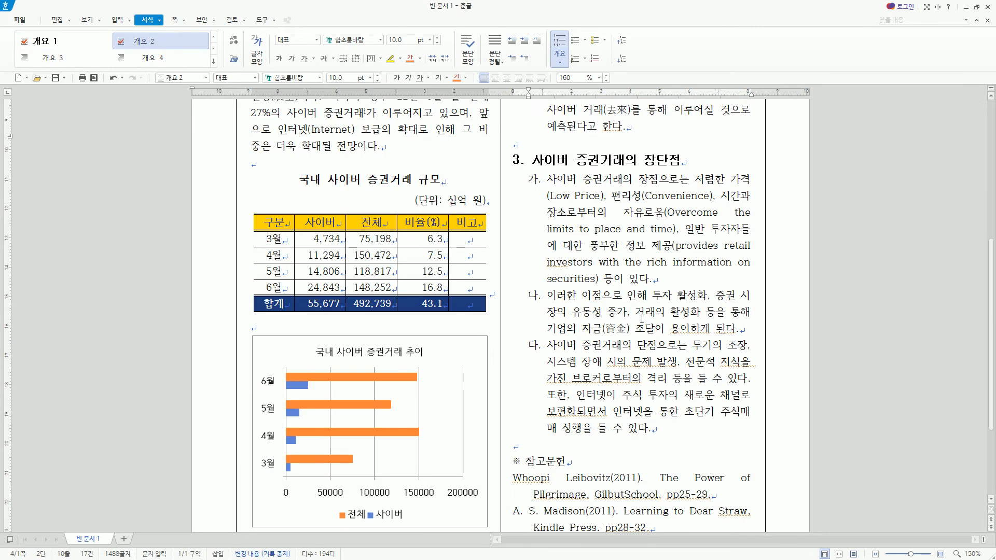
scroll(576, 308, down, 3)
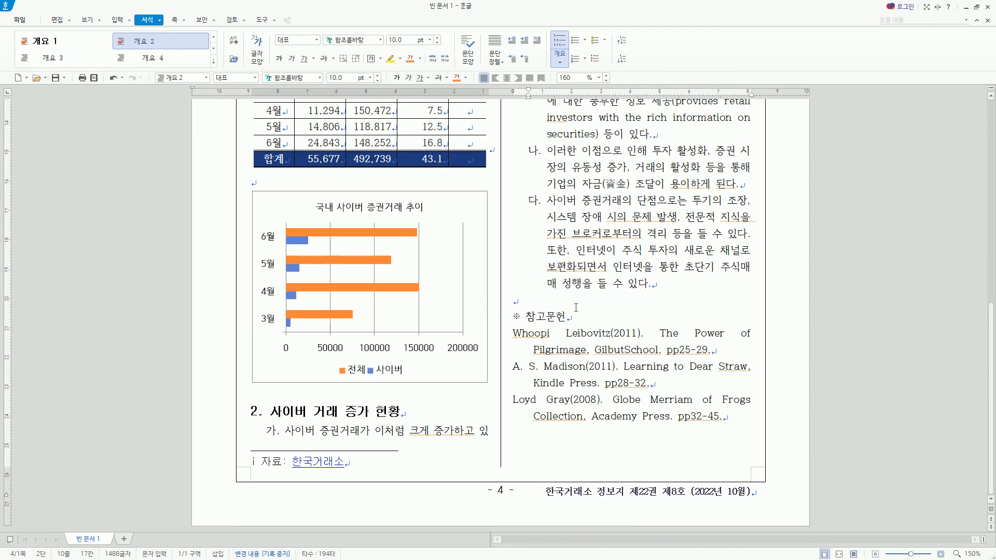
scroll(575, 307, up, 3)
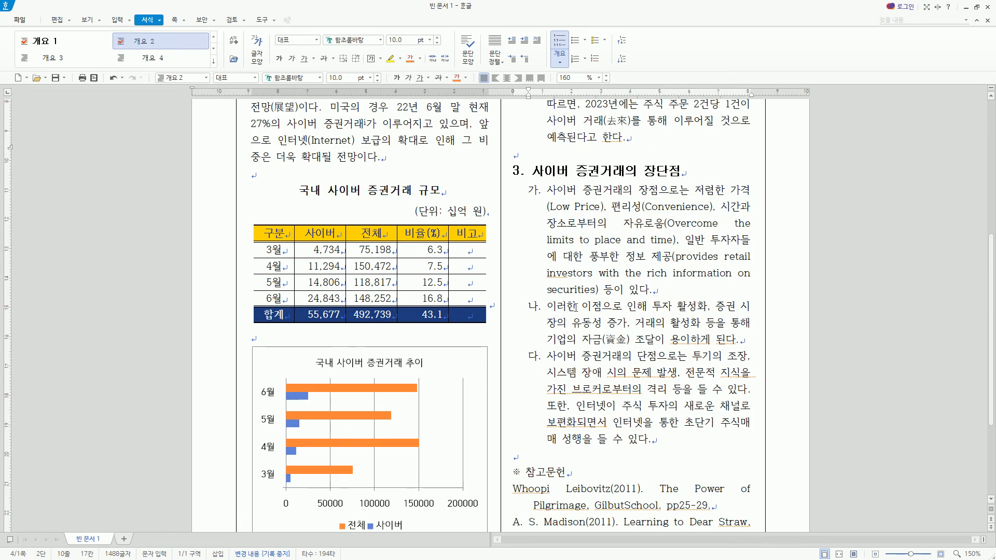
scroll(573, 305, up, 3)
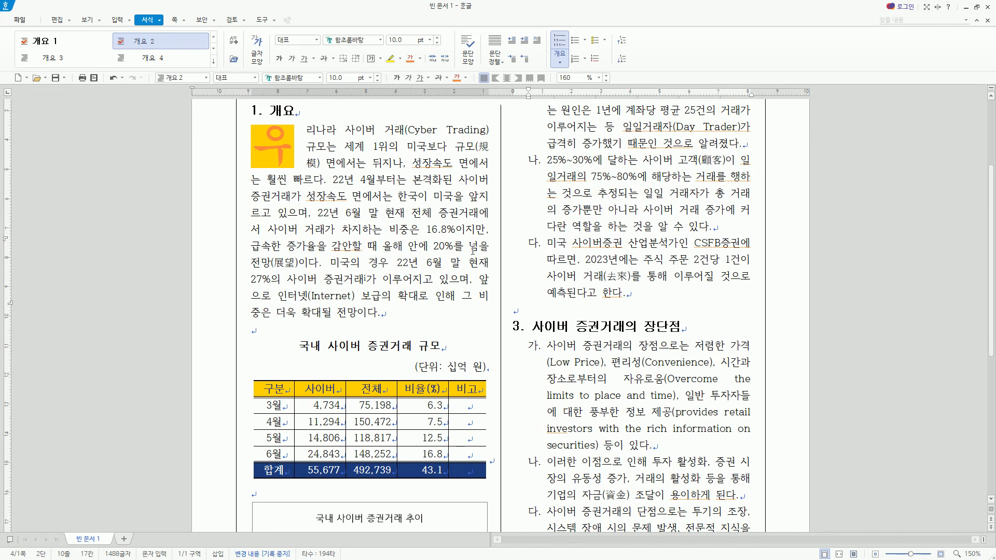
scroll(426, 221, up, 3)
click(420, 263)
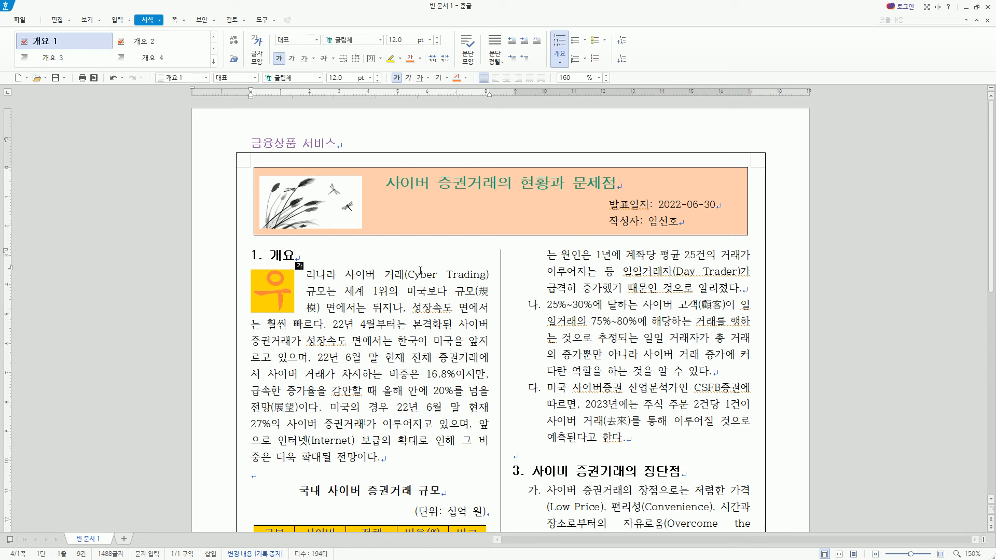
click(386, 306)
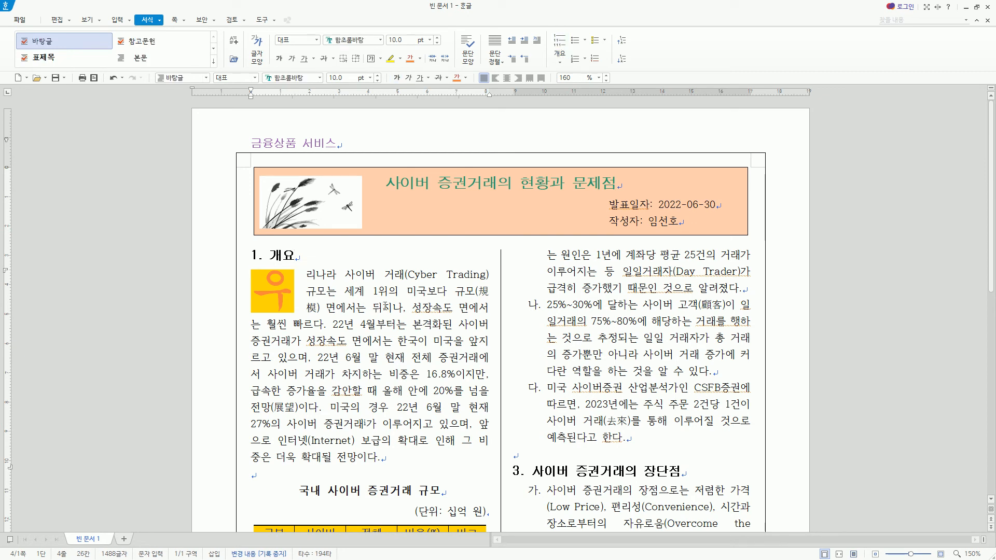